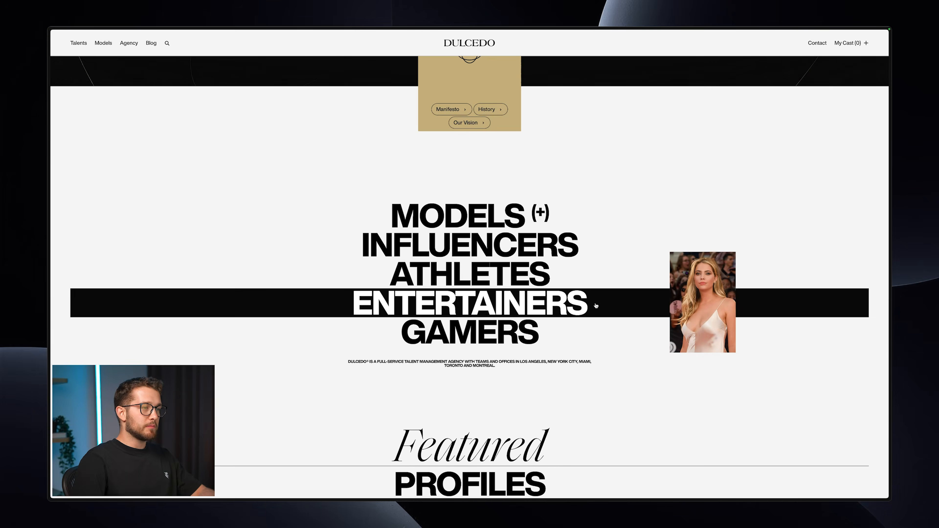
- Switch to Framer and open the Home page of the request project
key(super+Tab)
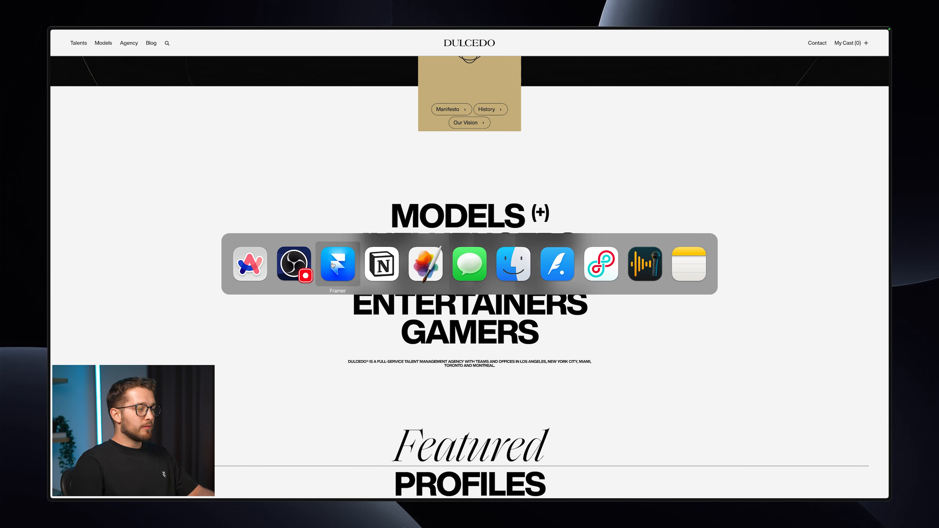
scroll(366, 244, left, 1)
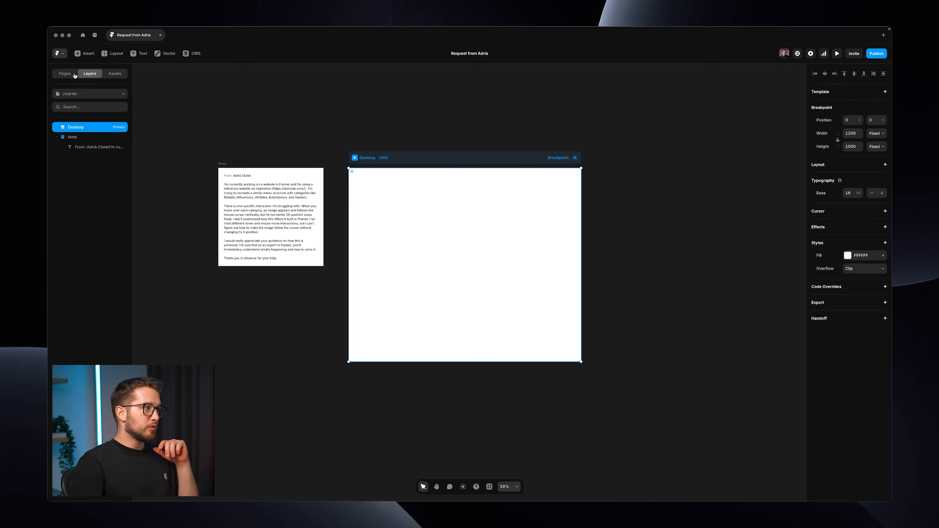
click(74, 74)
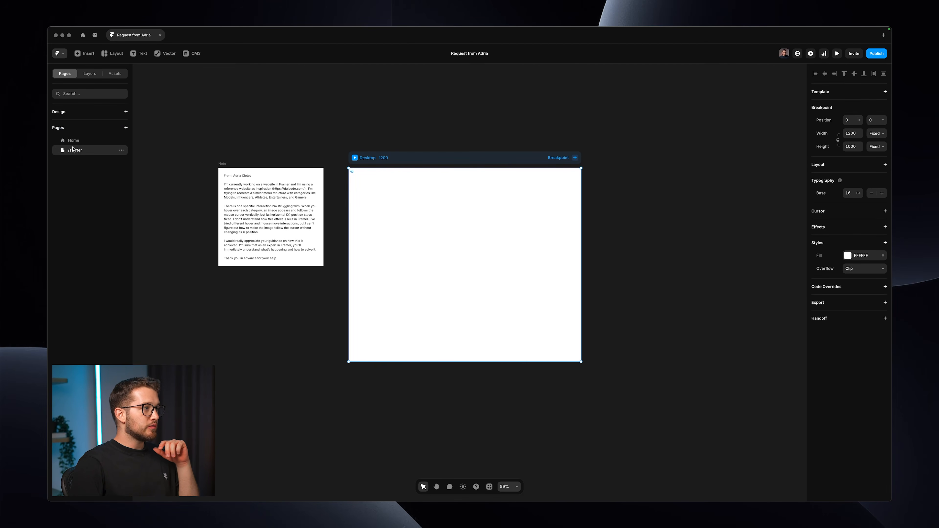
click(73, 140)
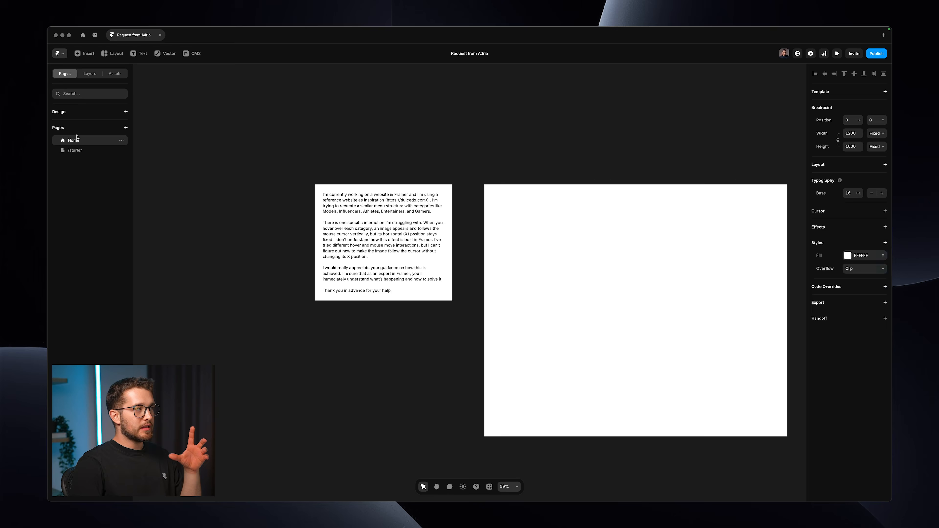
scroll(374, 211, up, 5)
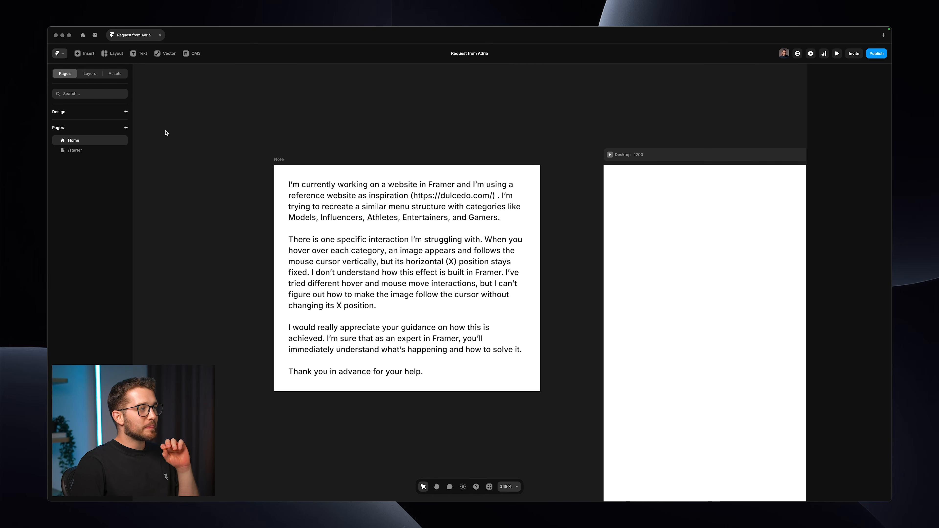
- Copy the Note frame from the /starter page and replace the note on the Home page with it
click(75, 151)
scroll(335, 204, up, 5)
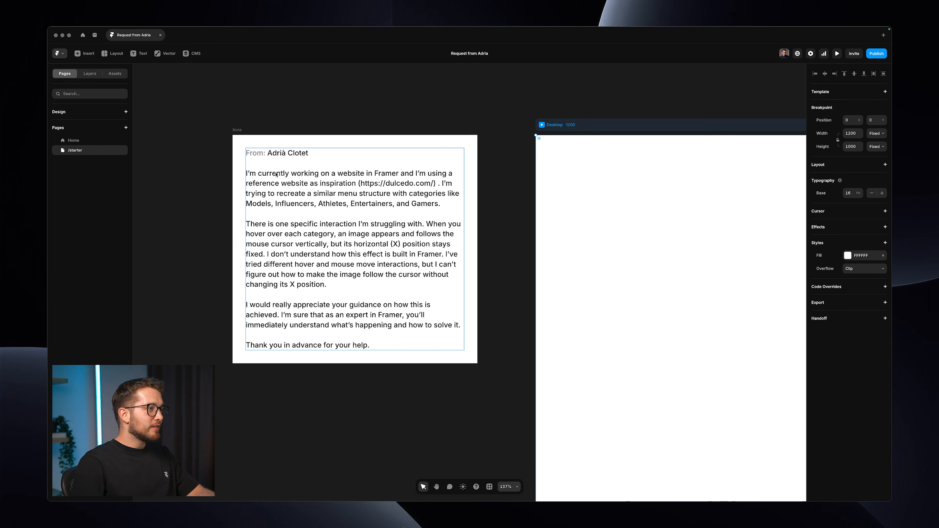
click(246, 133)
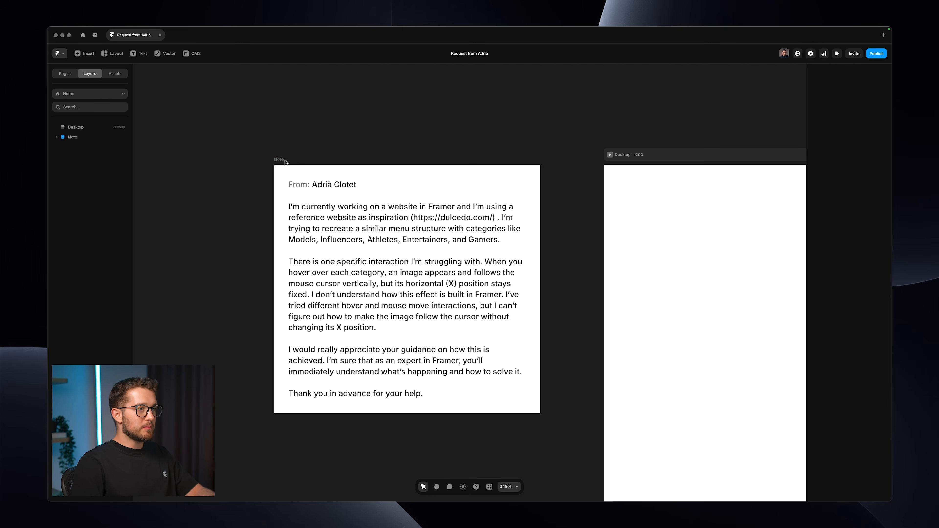
click(313, 184)
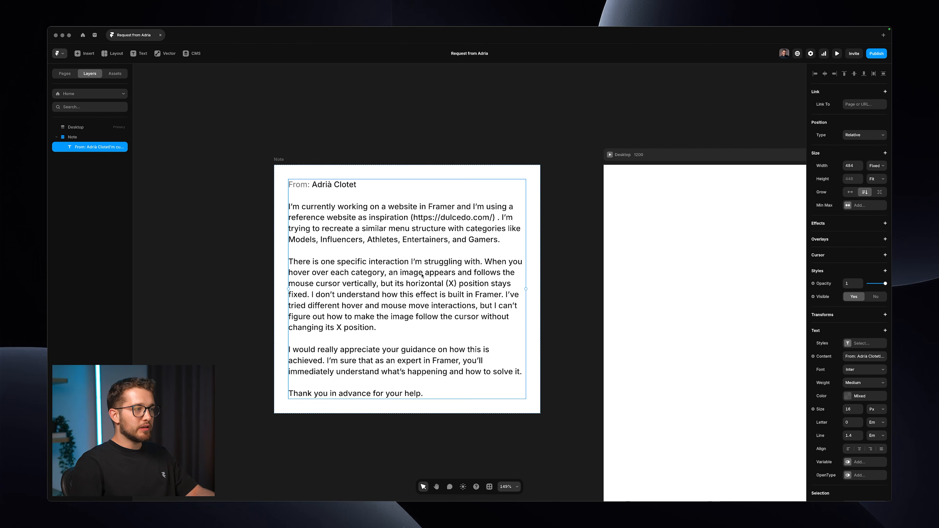
- Draw a frame about 663 × 568 px inside the Desktop breakpoint and name it Main
scroll(388, 319, right, 5)
scroll(388, 318, down, 5)
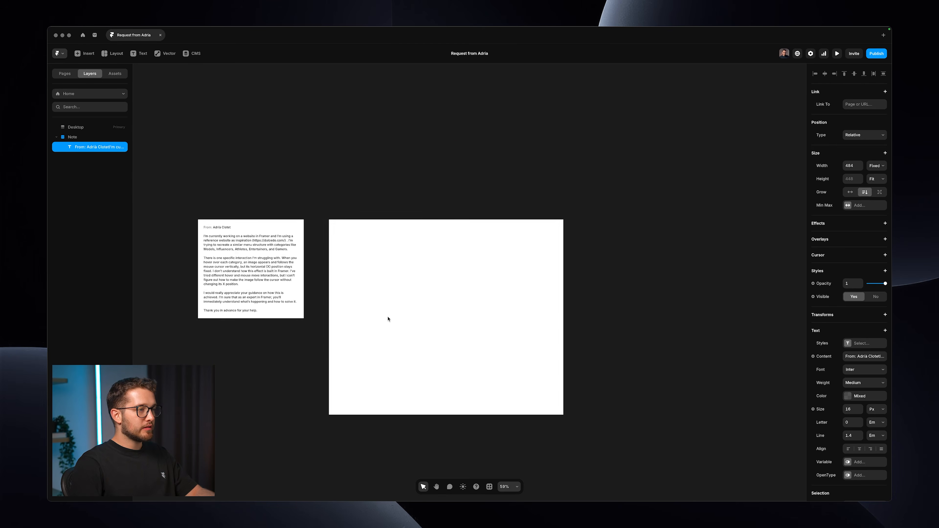
scroll(387, 319, up, 3)
click(442, 225)
key(f)
mouse_move(360, 199)
mouse_down()
mouse_move(528, 331)
mouse_move(570, 382)
mouse_up()
scroll(511, 218, down, 1)
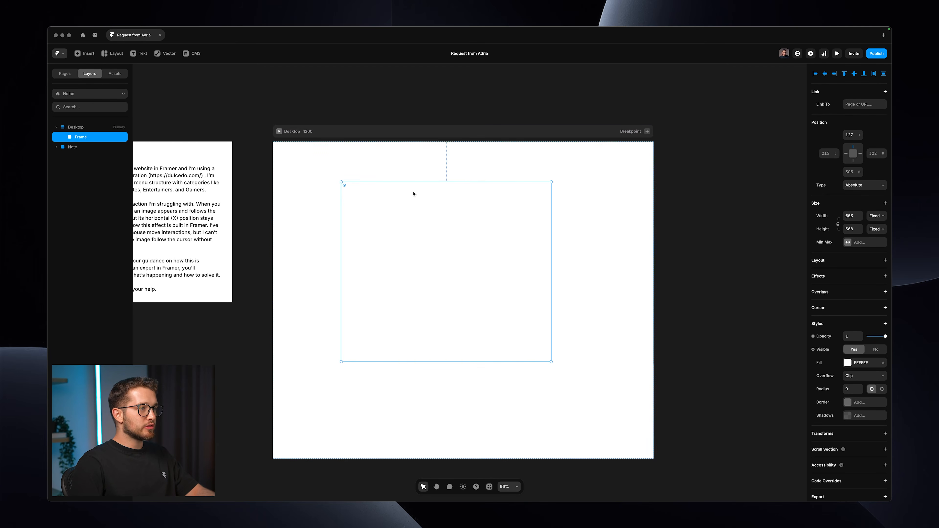
key(f)
key(Escape)
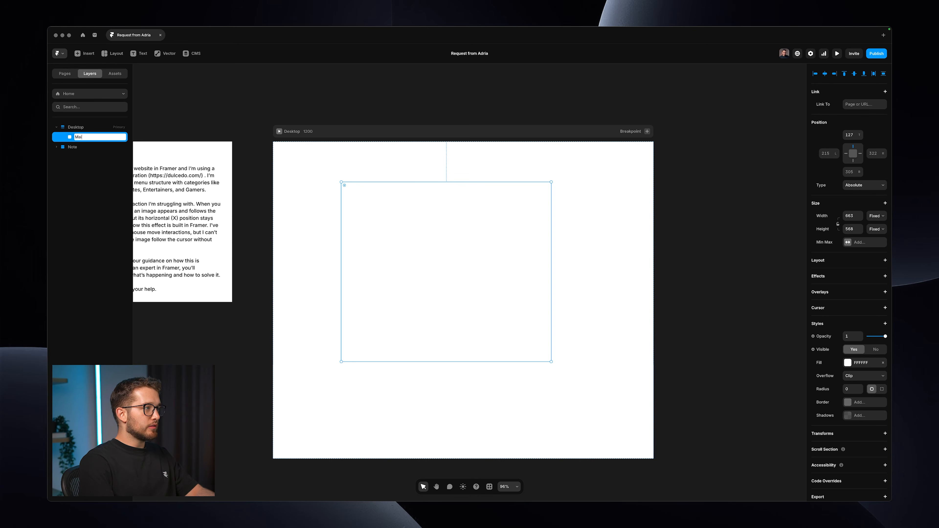
- Give the Desktop breakpoint a vertical stack layout and set the Main frame to Fill width and 774 px height
click(508, 136)
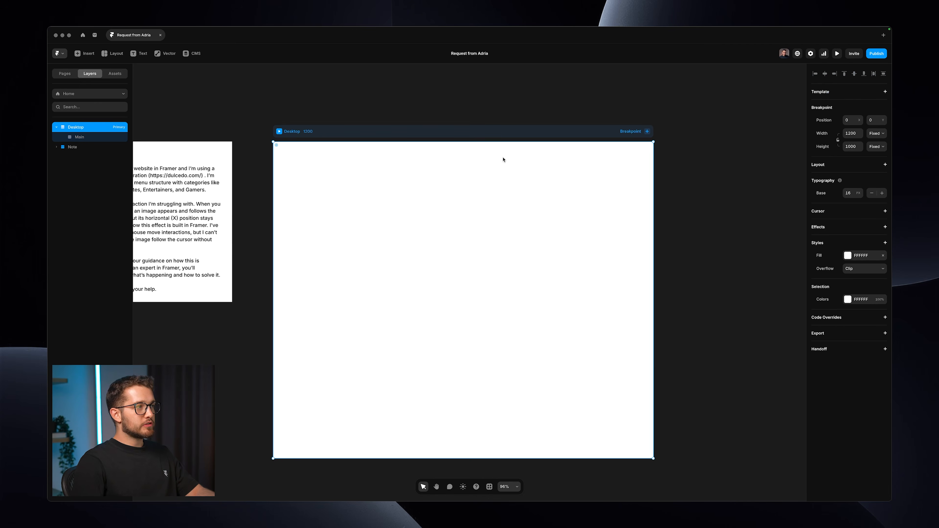
click(839, 160)
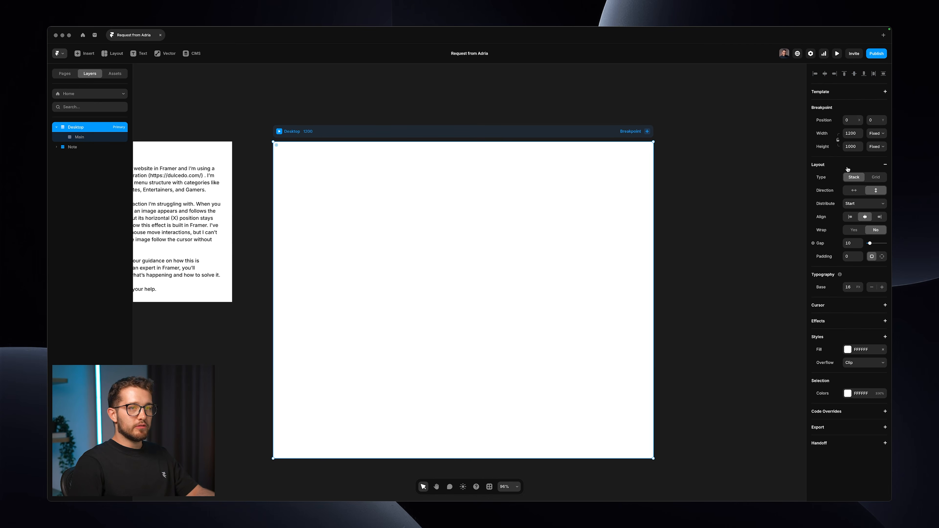
click(449, 204)
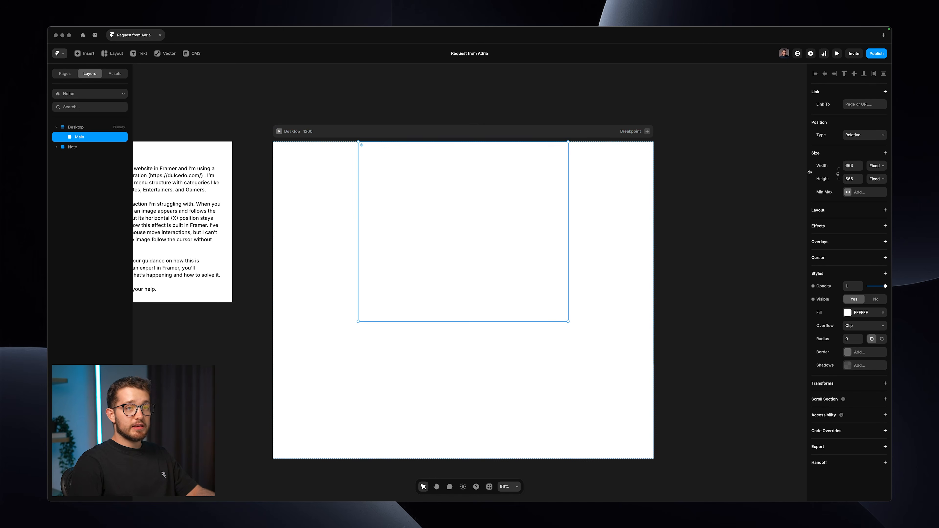
click(877, 165)
click(874, 182)
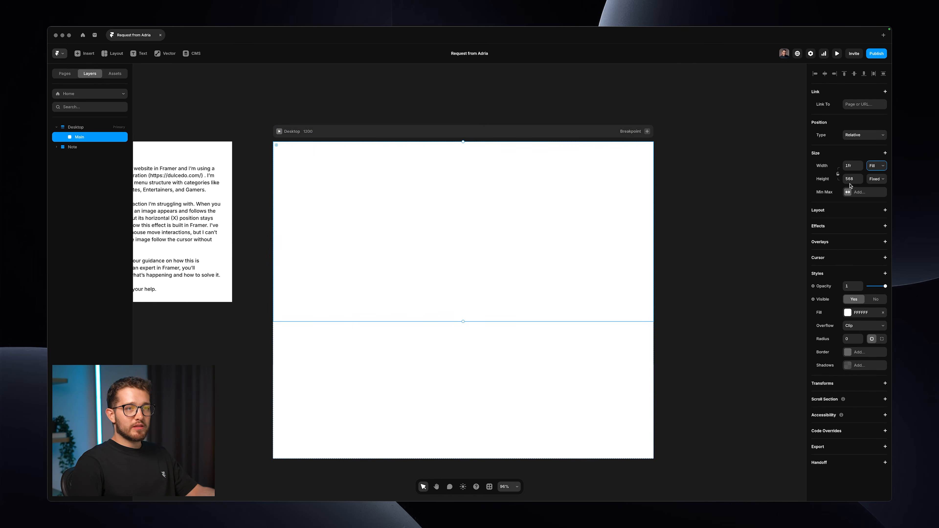
drag(860, 181, 860, 114)
- Set the Desktop breakpoint's height to Fit Content
click(536, 136)
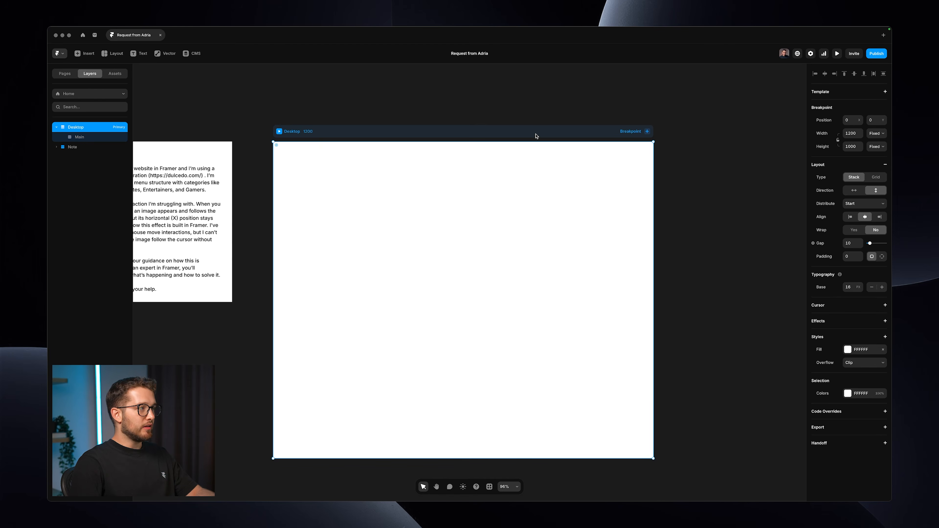
click(872, 148)
click(872, 169)
- Add the Tablet (810) and Phone (390) breakpoints to the page
scroll(485, 192, down, 3)
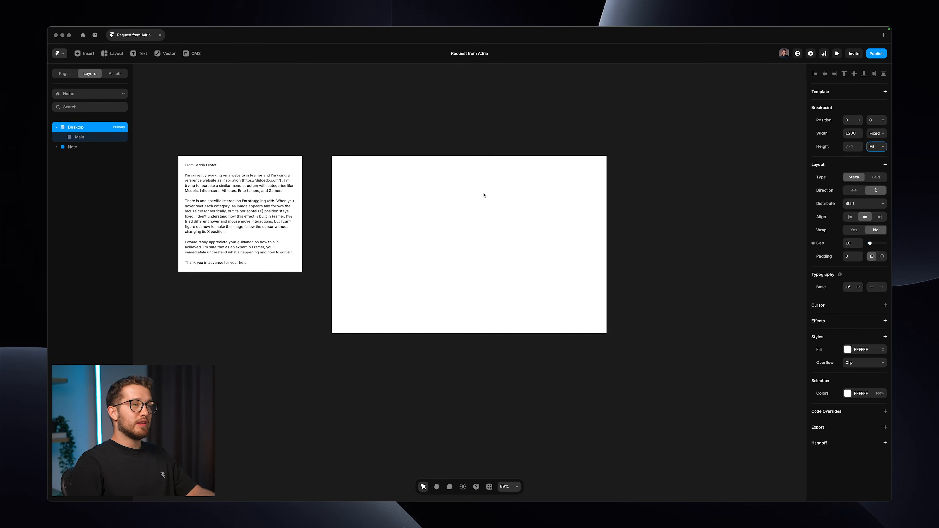
click(600, 146)
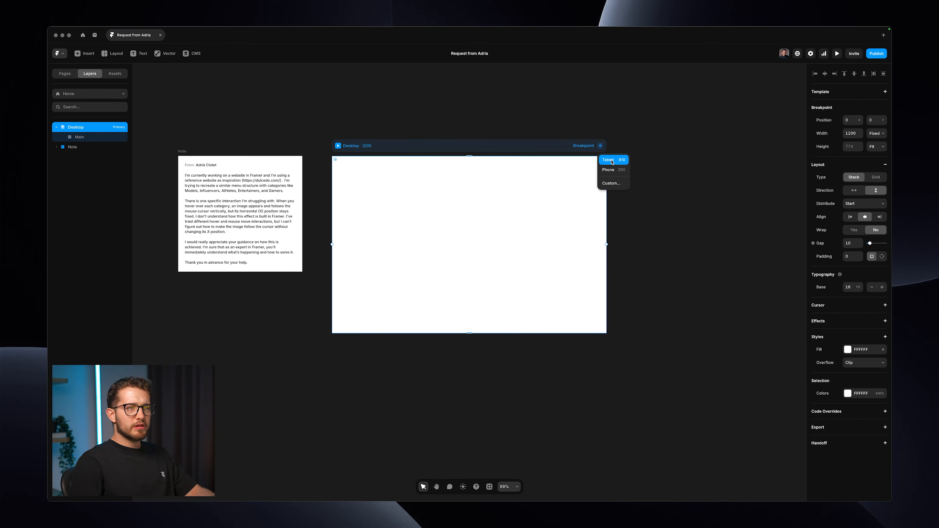
click(610, 160)
click(554, 186)
click(562, 207)
click(580, 169)
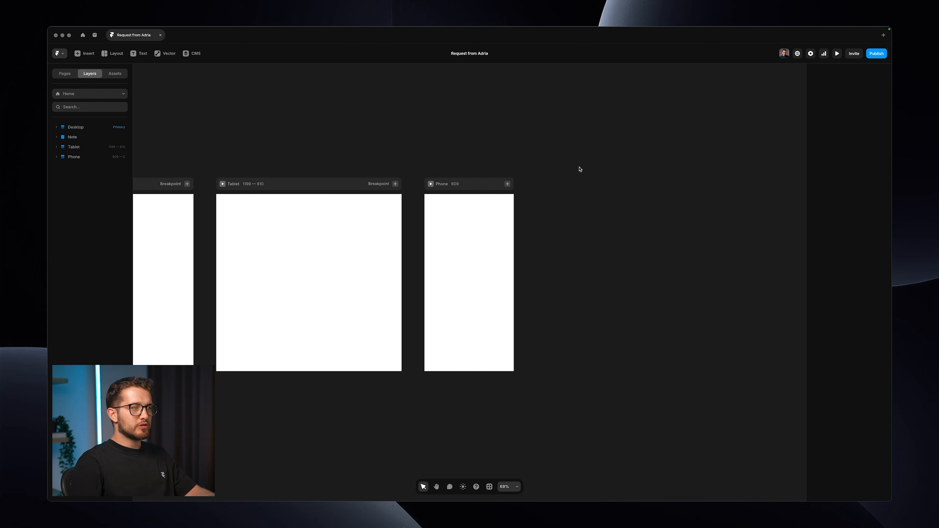
- Draw a frame about 642 × 424 px inside the Main frame of the Desktop breakpoint
scroll(579, 169, left, 5)
scroll(580, 169, down, 3)
scroll(560, 180, right, 2)
scroll(560, 179, up, 3)
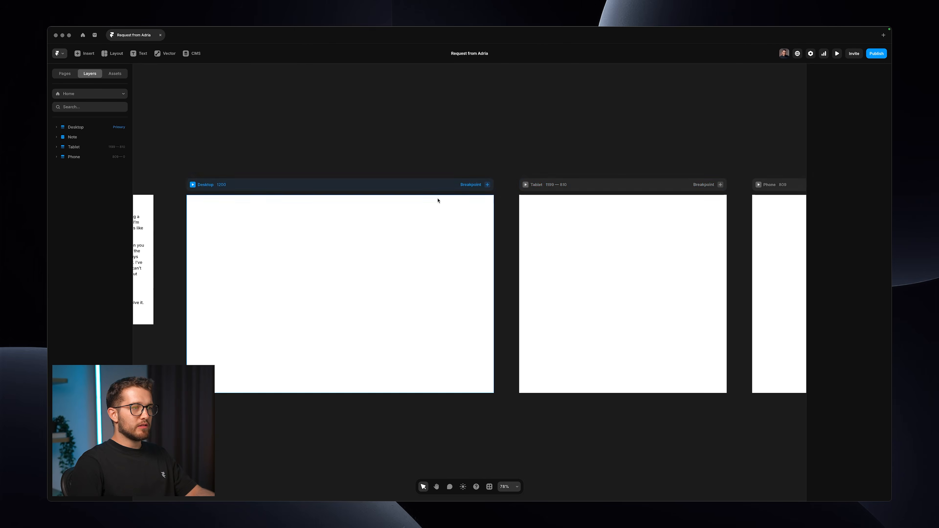
scroll(438, 203, up, 3)
click(449, 214)
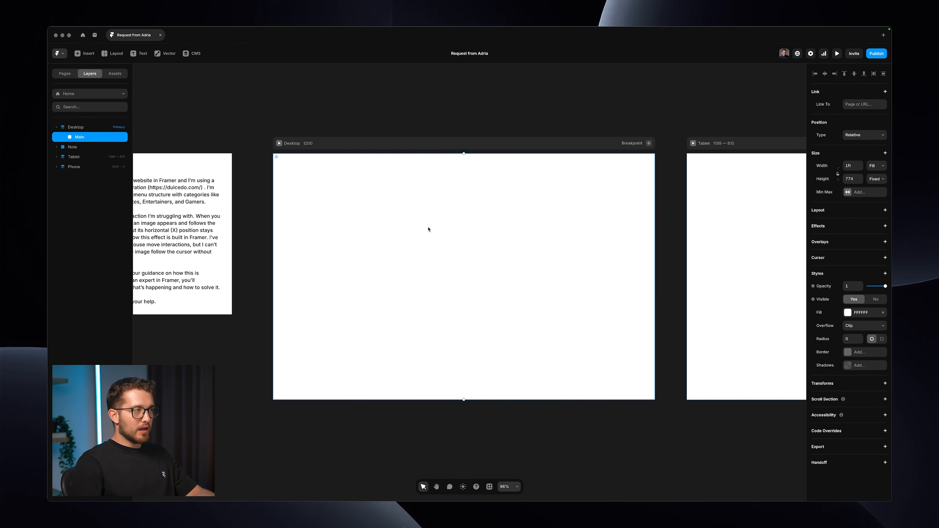
key(f)
drag(399, 204, 602, 340)
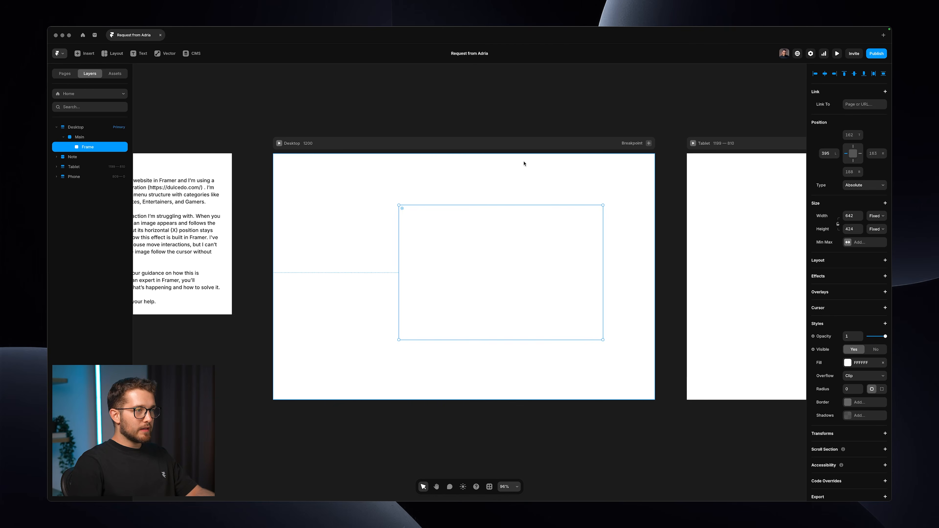
- Give the Main frame a vertical stack layout distributed to Start with a gap of 0
click(516, 185)
click(856, 213)
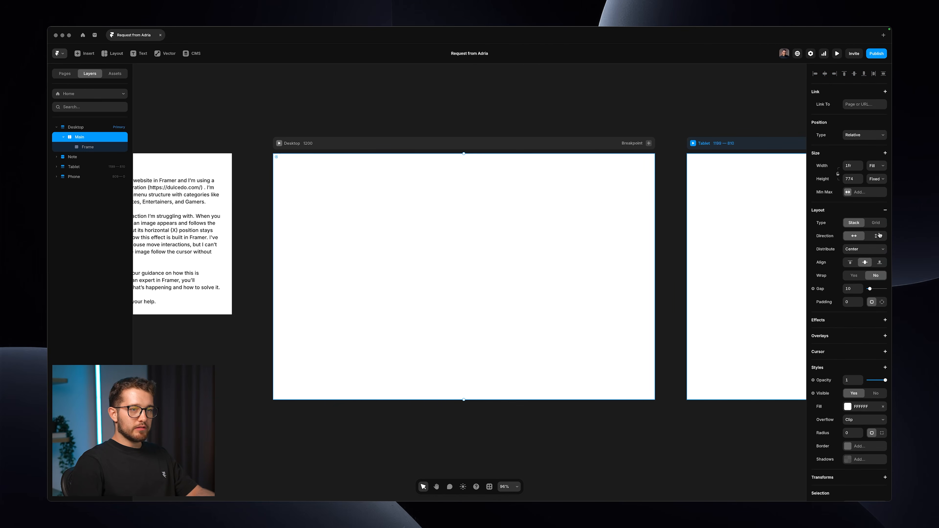
click(866, 247)
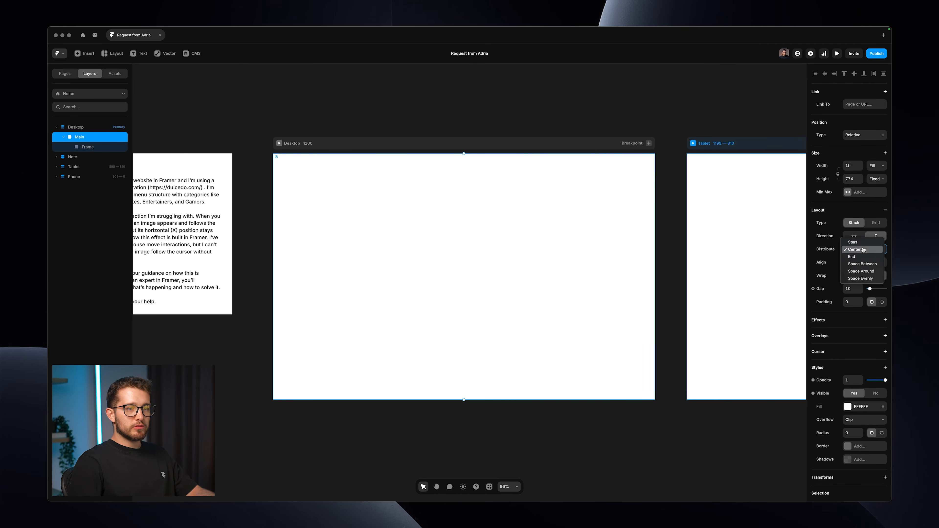
click(862, 242)
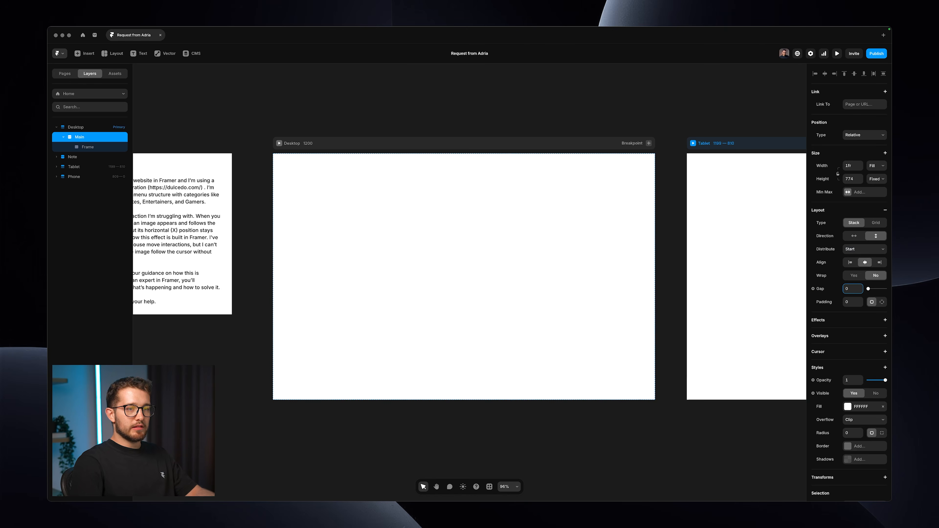
- Rename the frame inside Main as Hero and set its width to Fill
click(407, 224)
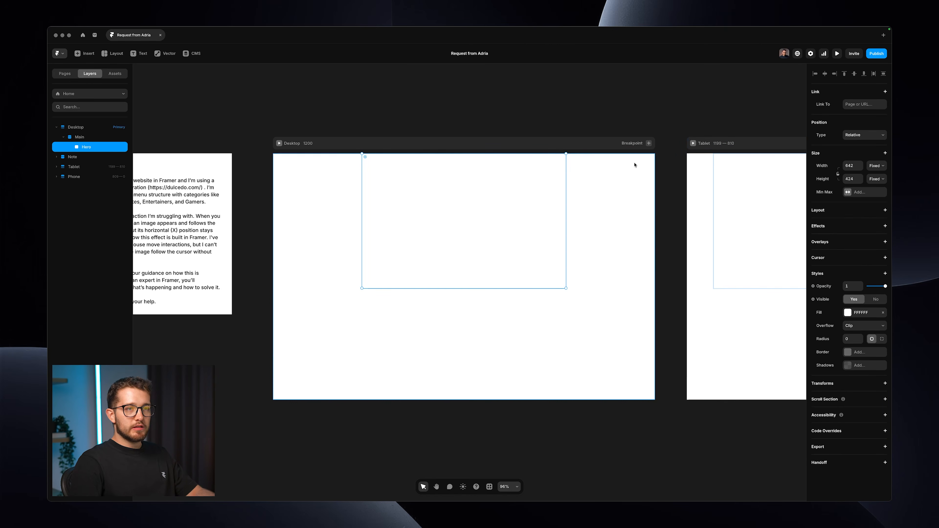
click(877, 166)
click(873, 181)
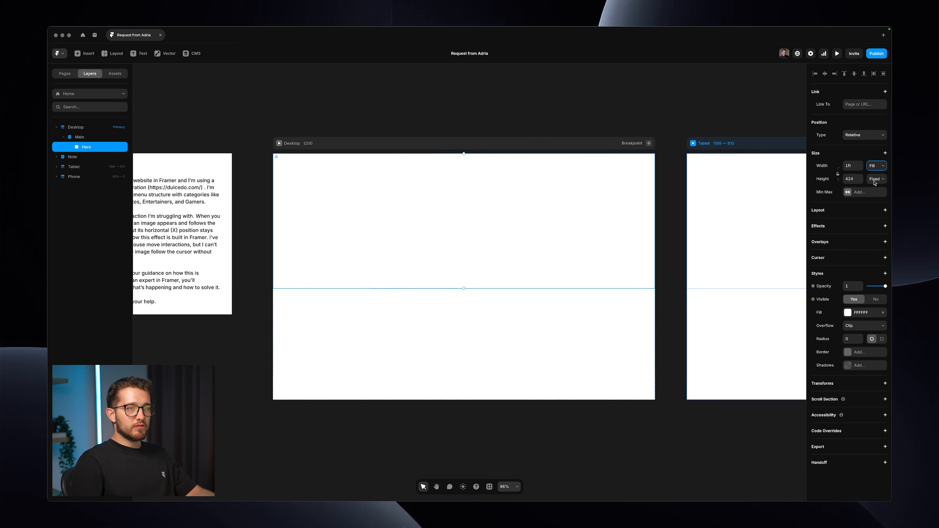
- Add a minimum height of 100vh to the Hero frame, using the Viewport unit
click(866, 192)
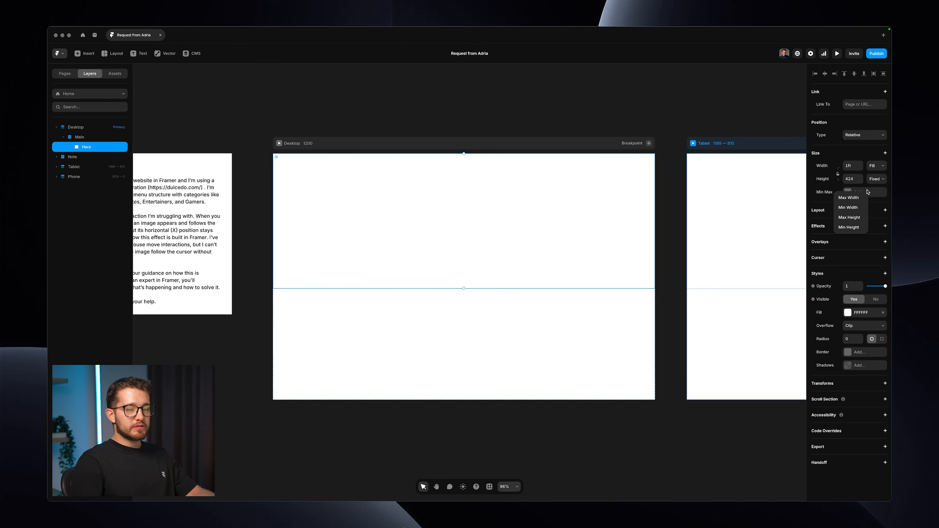
click(857, 227)
click(878, 192)
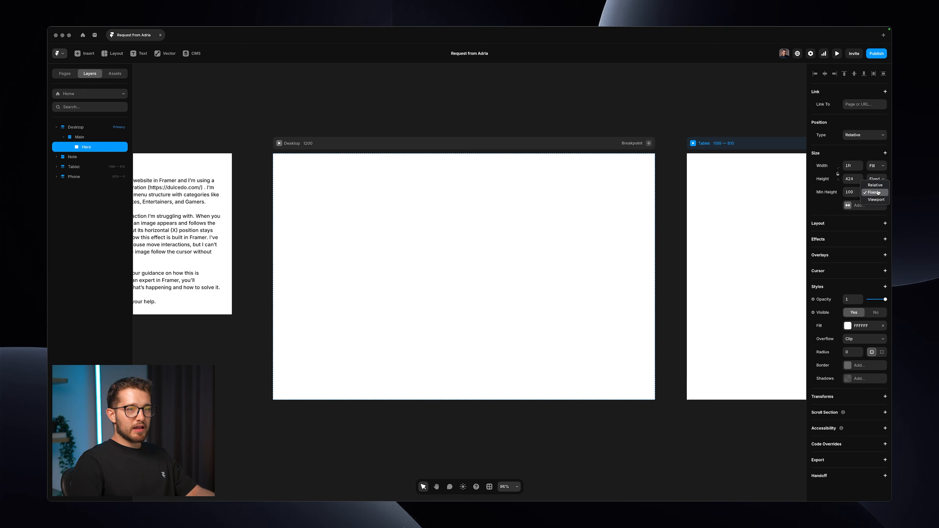
click(867, 200)
- Set the Main frame's height to Fit Content
click(86, 137)
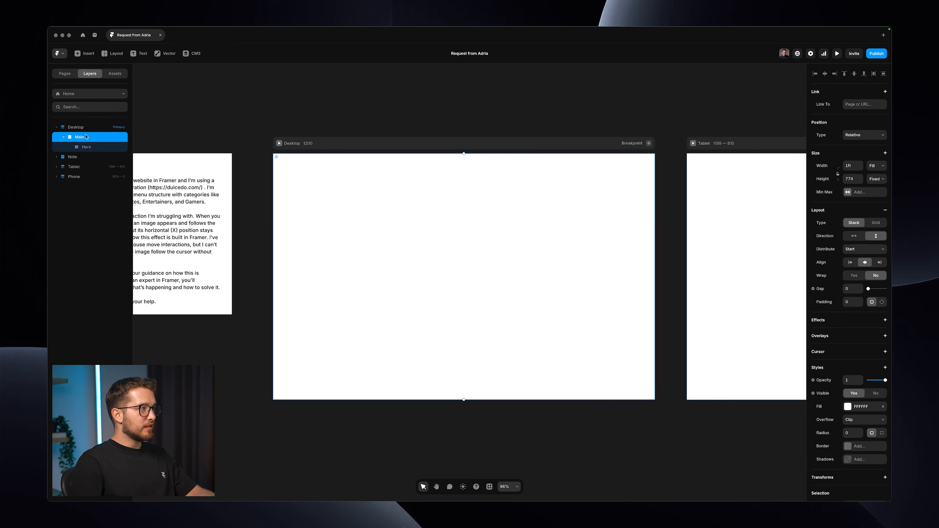
click(876, 179)
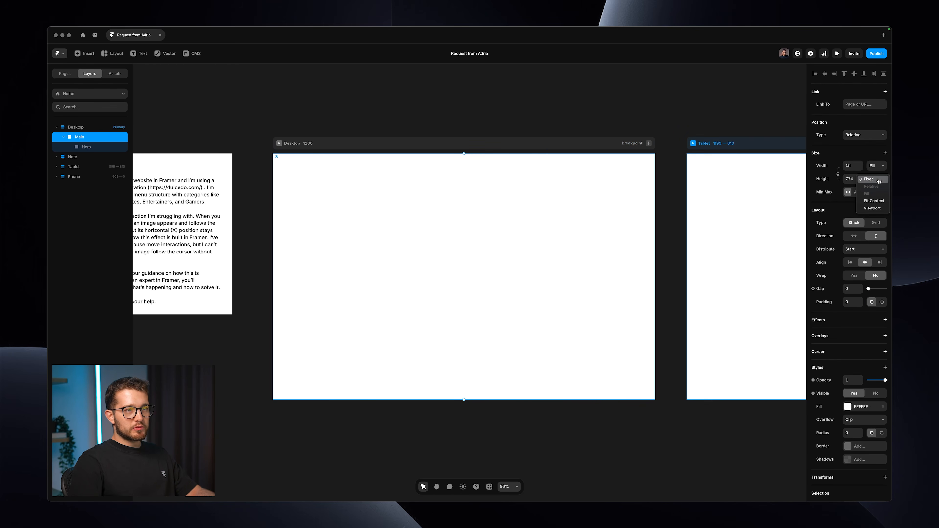
click(876, 200)
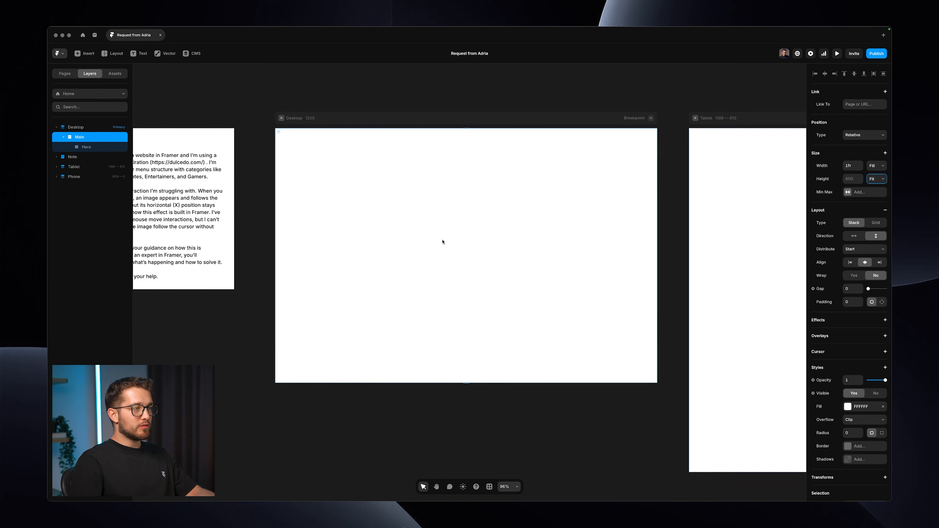
- Try duplicating the Hero frame twice inside Main and undo both copies
click(97, 147)
scroll(340, 175, down, 2)
key(super+d)
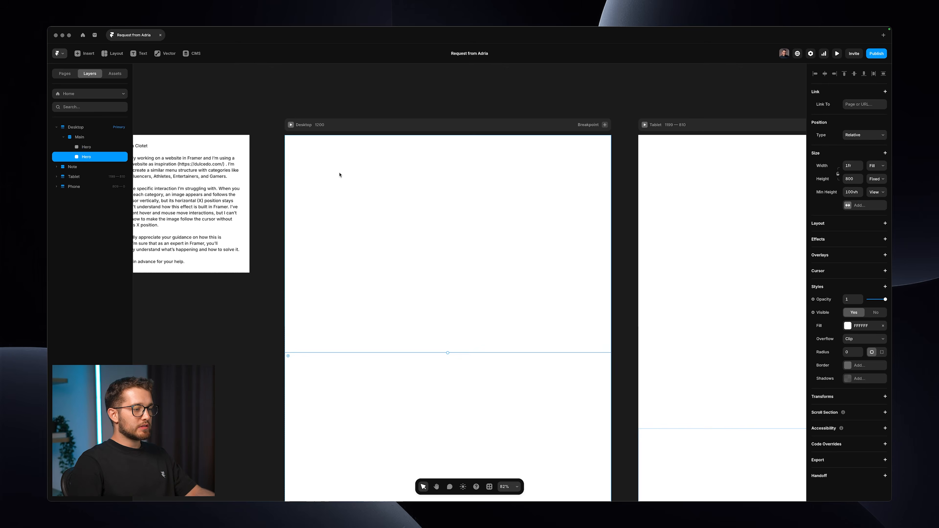
scroll(340, 175, down, 3)
key(super+d)
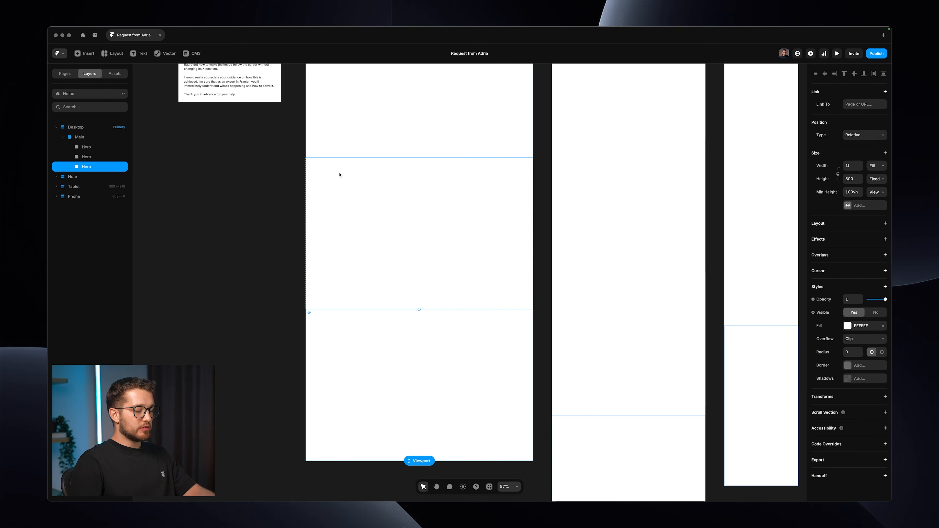
key(super+z)
key(super+z)
scroll(339, 175, up, 5)
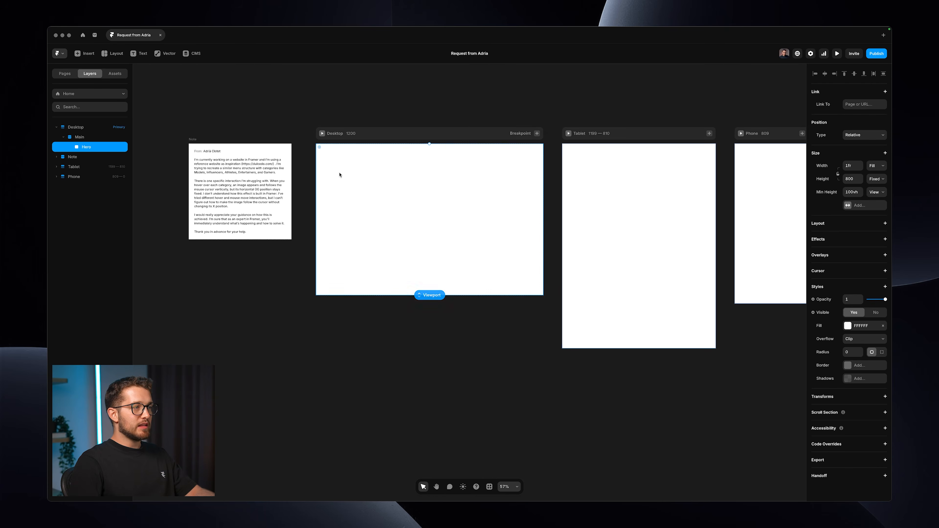
scroll(364, 160, up, 3)
click(104, 137)
shift+click(103, 127)
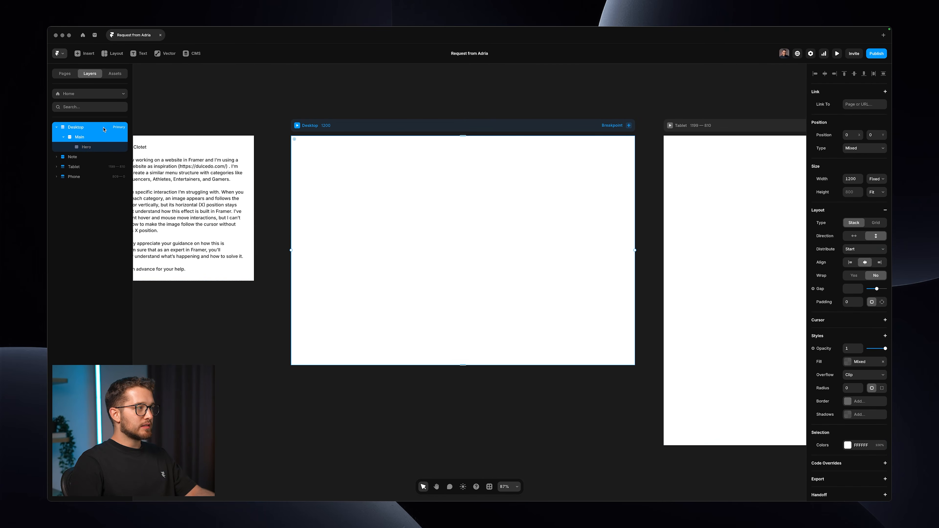
key(Escape)
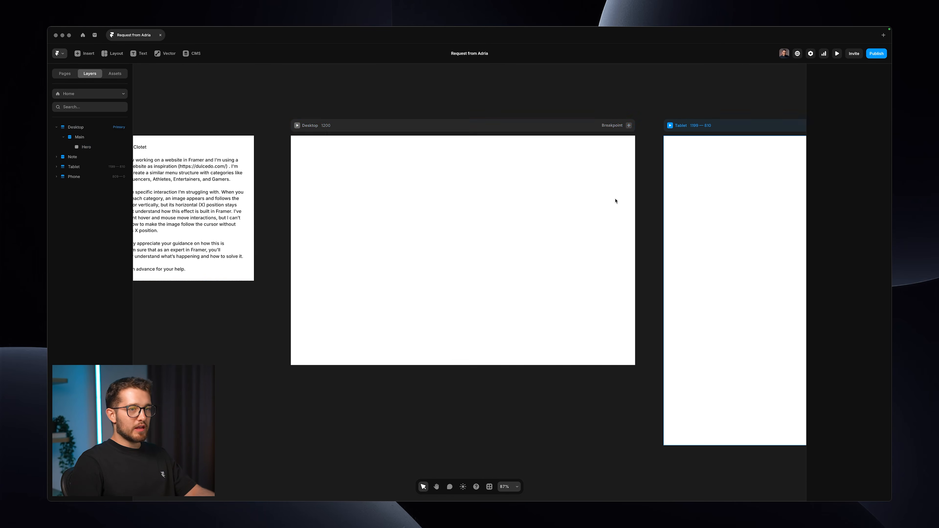
- Add a stack layout to the Hero frame
click(90, 146)
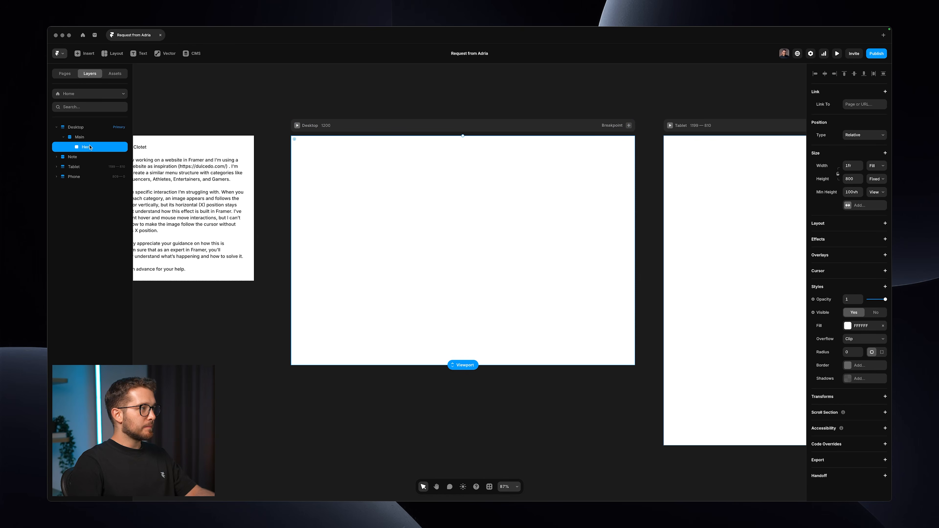
click(864, 227)
- Try drawing a frame about 224 by 138 px inside Hero and delete it
key(f)
drag(454, 222, 518, 262)
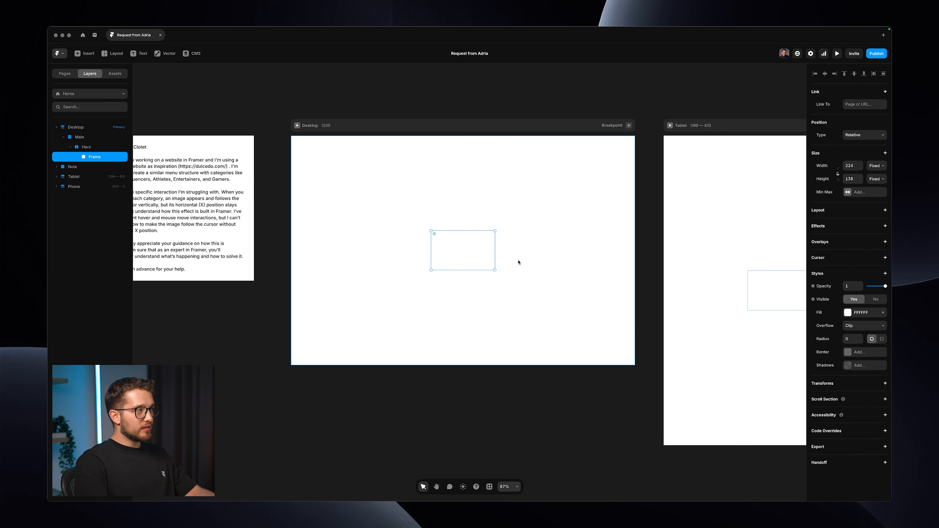
key(Delete)
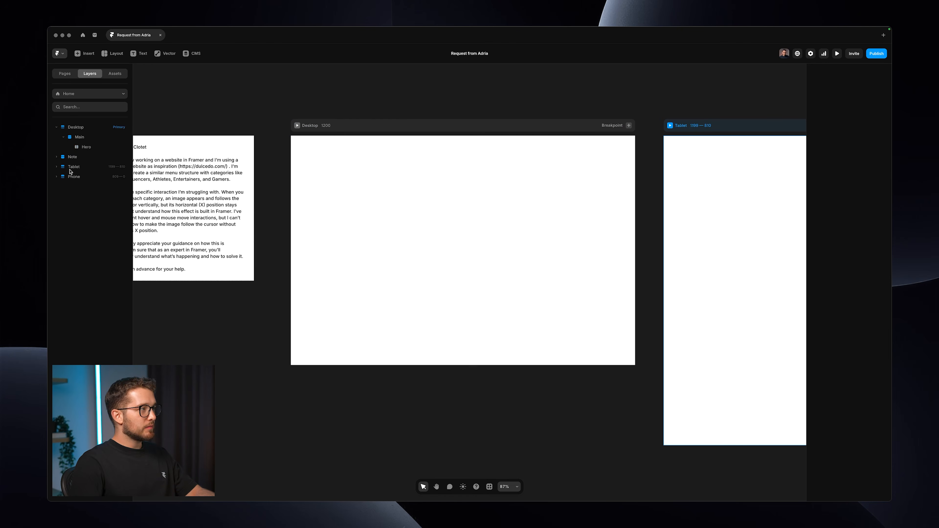
- Add an accessibility tag to the Main frame and set it to main
click(92, 131)
click(92, 138)
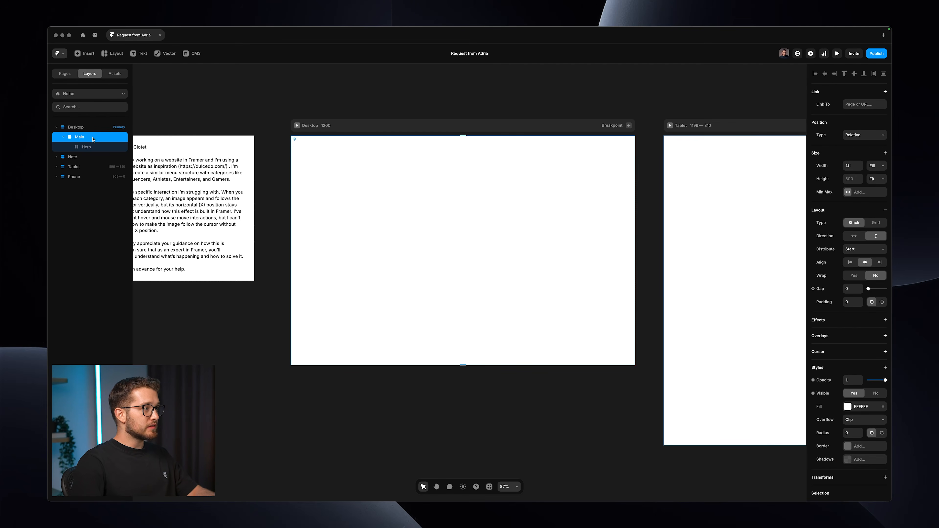
scroll(809, 374, down, 5)
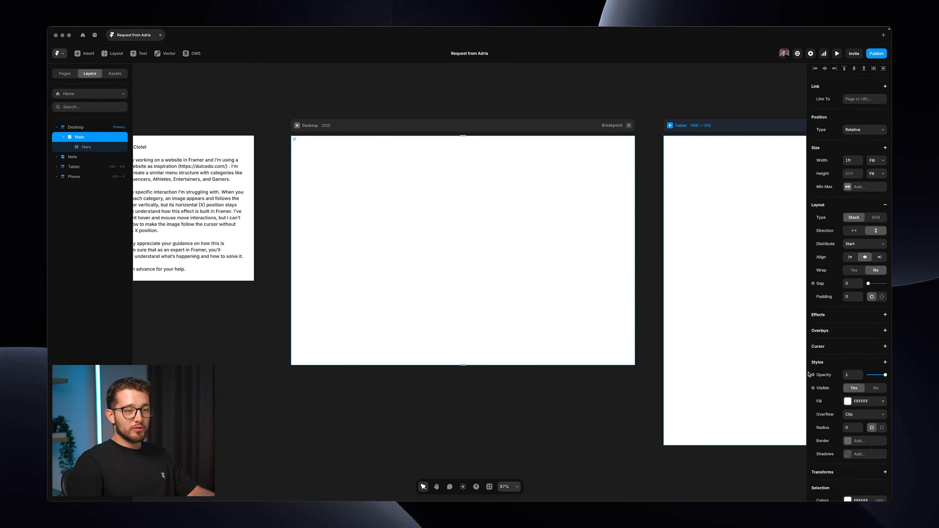
click(865, 442)
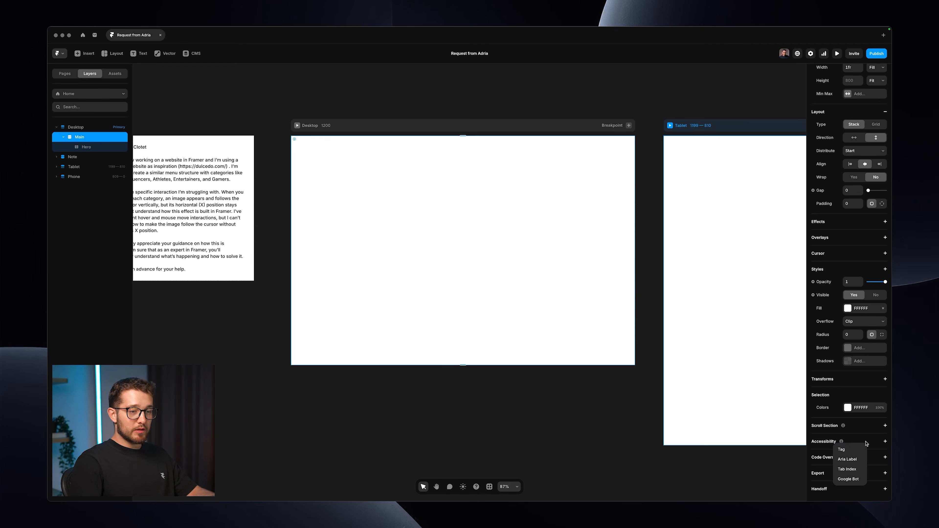
click(853, 450)
click(850, 454)
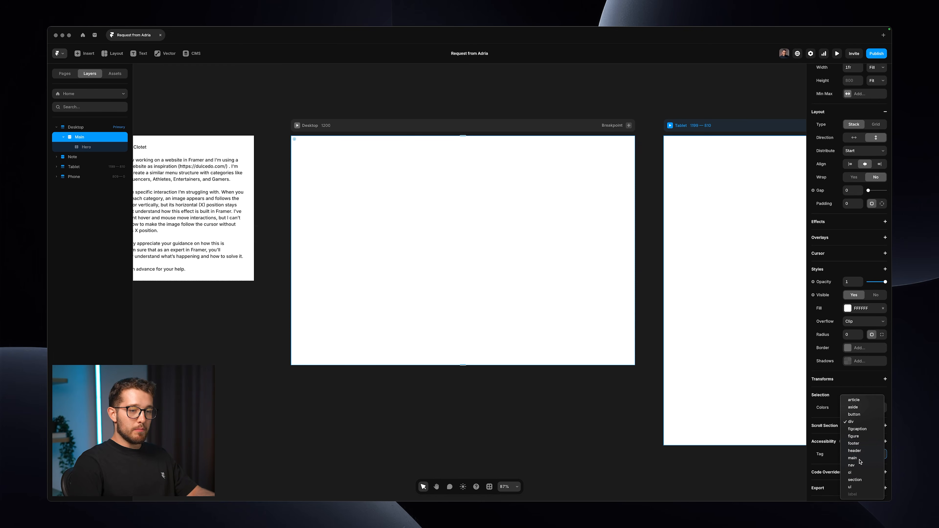
click(857, 454)
- Add an accessibility tag to the Hero frame and set it to section
click(413, 217)
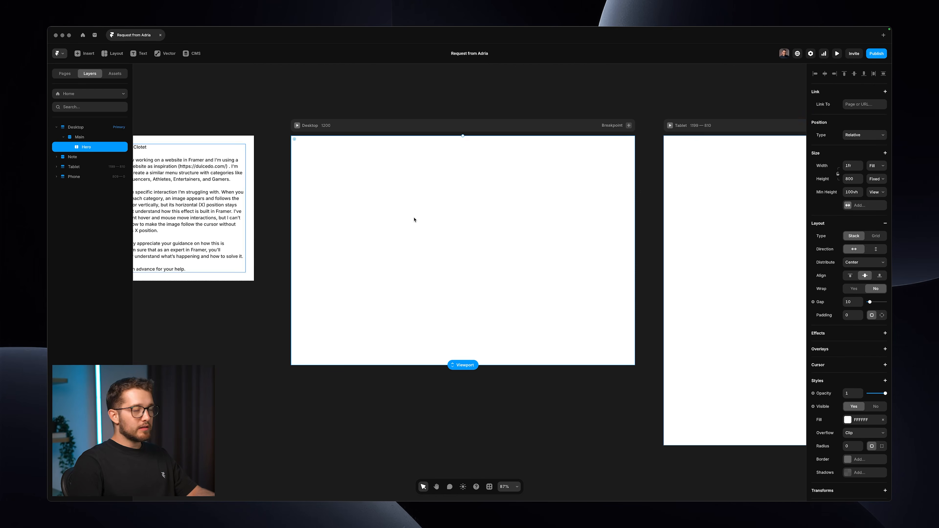
click(861, 442)
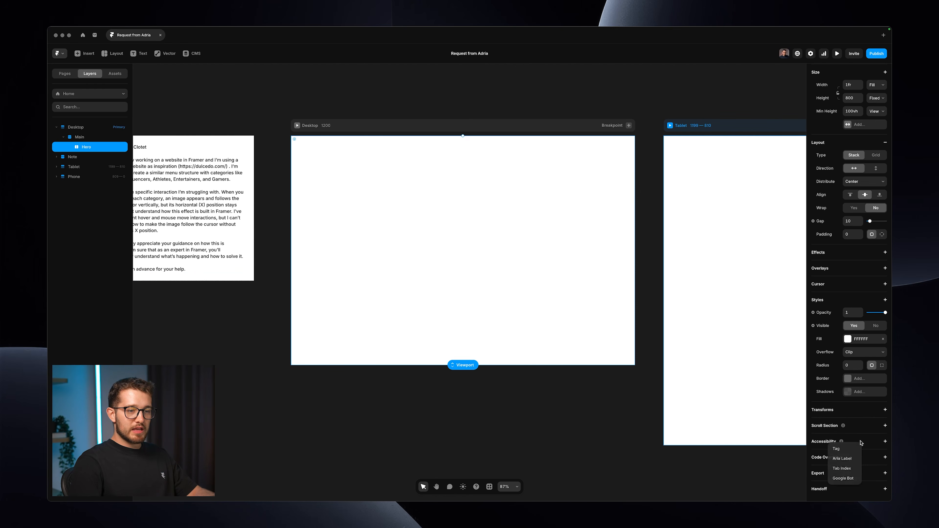
click(849, 449)
click(862, 458)
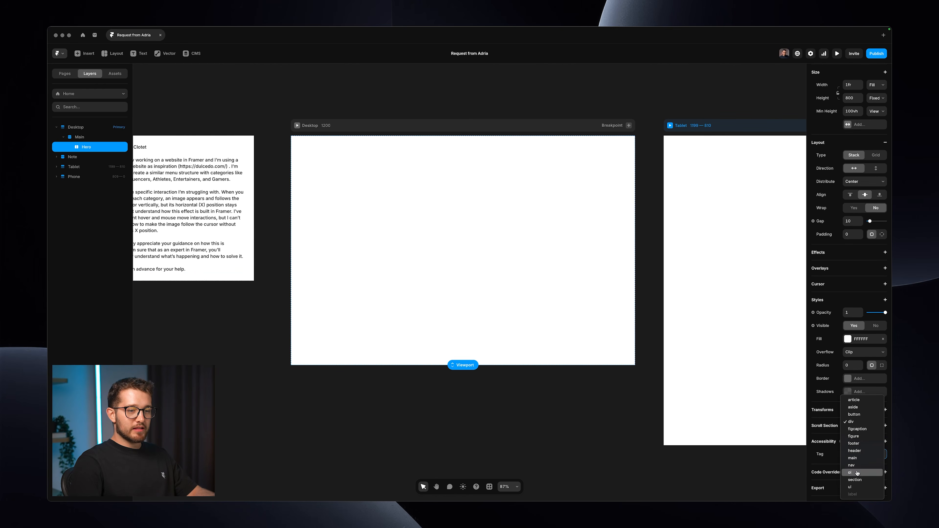
click(857, 479)
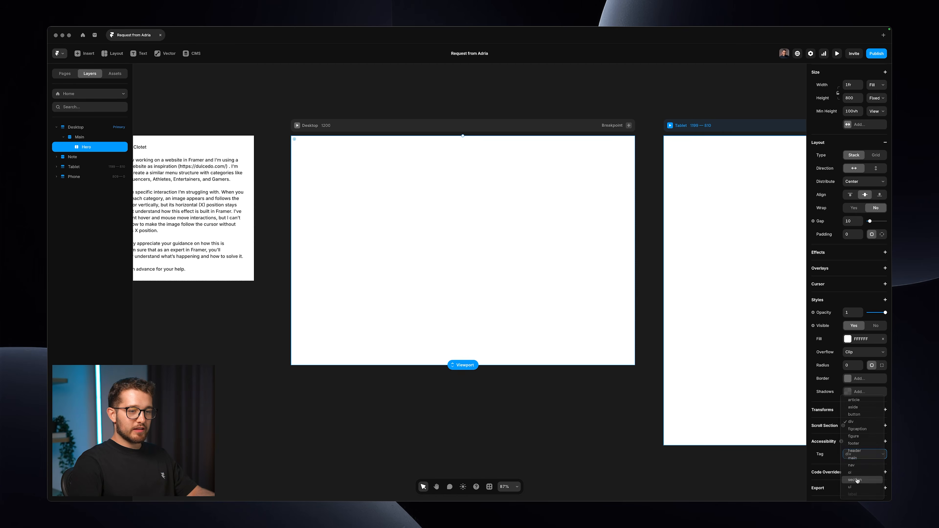
click(537, 427)
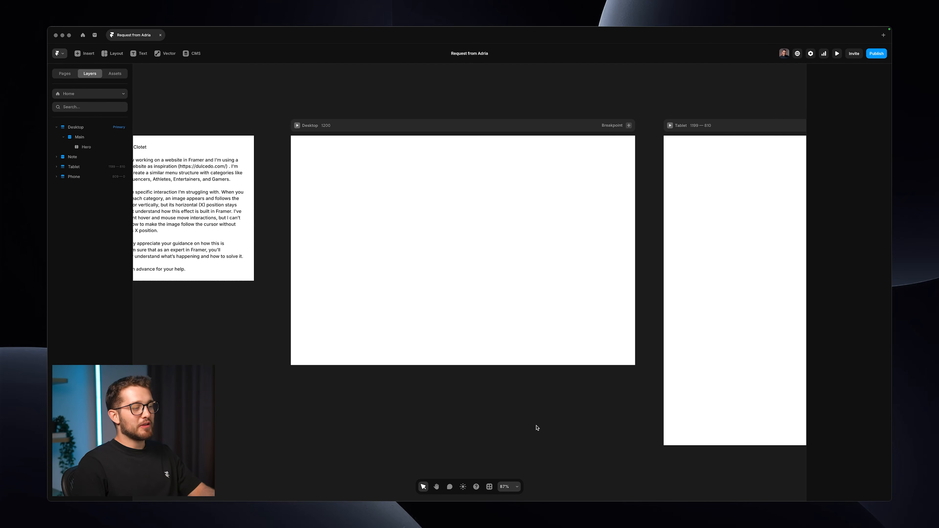
- Select Hero, capture a screen area over the category headings on the Dulcedo site, and return to Framer
click(415, 223)
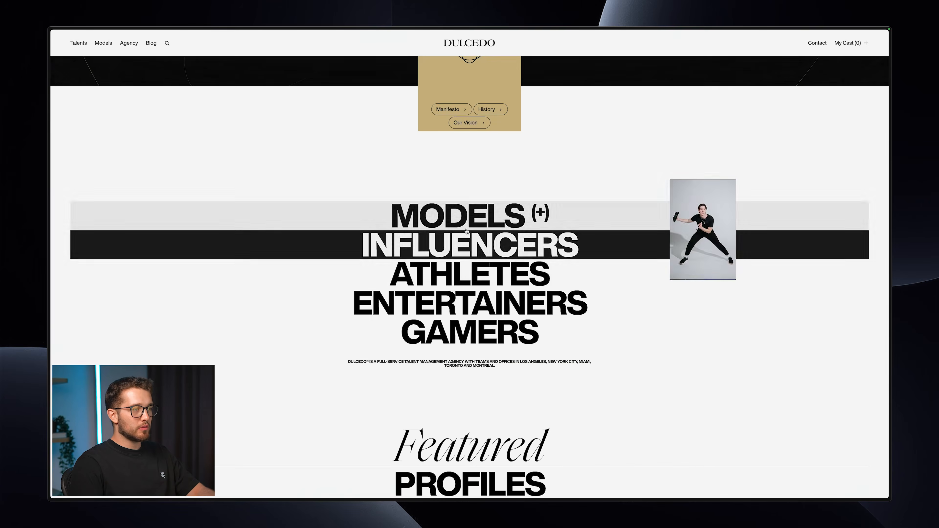
key(super+shift+4)
drag(393, 204, 470, 324)
key(super+Tab)
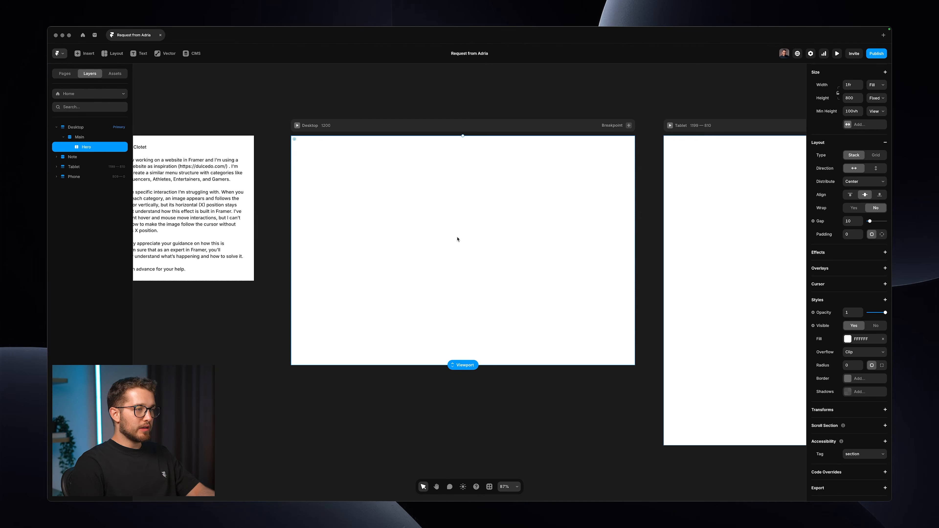
- Place a text layer inside the Hero frame and enter Model in title case
key(t)
click(459, 238)
text(MODELS)
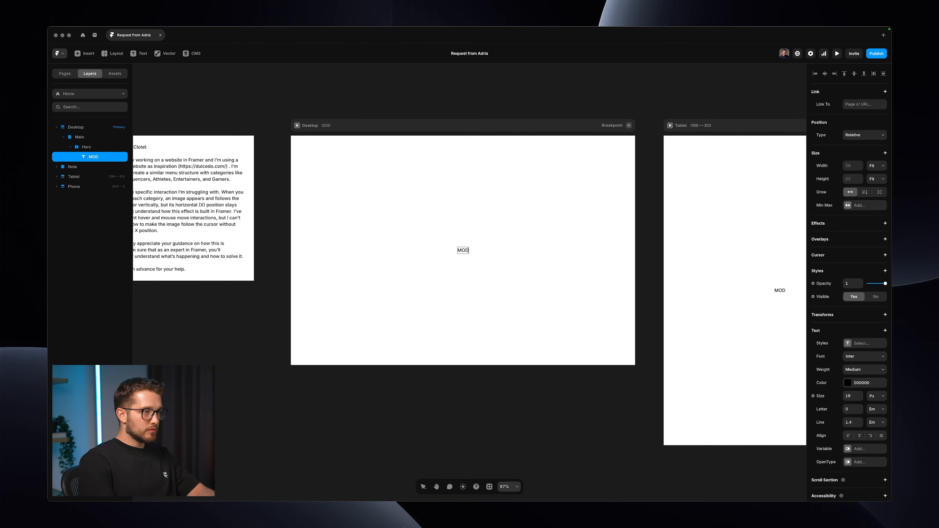
key(BackSpace)
key(BackSpace)
key(BackSpace)
key(BackSpace)
key(BackSpace)
key(BackSpace)
text(Model)
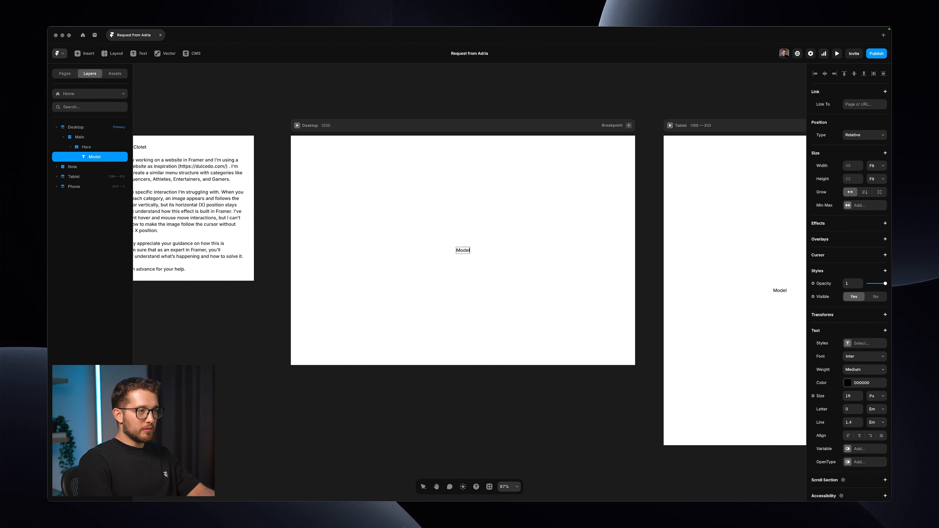
- Zoom to the new text layer and correct its wording to Models
key(Escape)
key(shift+2)
double_click(440, 265)
click(454, 261)
text(s)
key(Escape)
- Add a Transform property to the Models text and set it to Uppercase
scroll(454, 259, left, 1)
scroll(455, 259, up, 3)
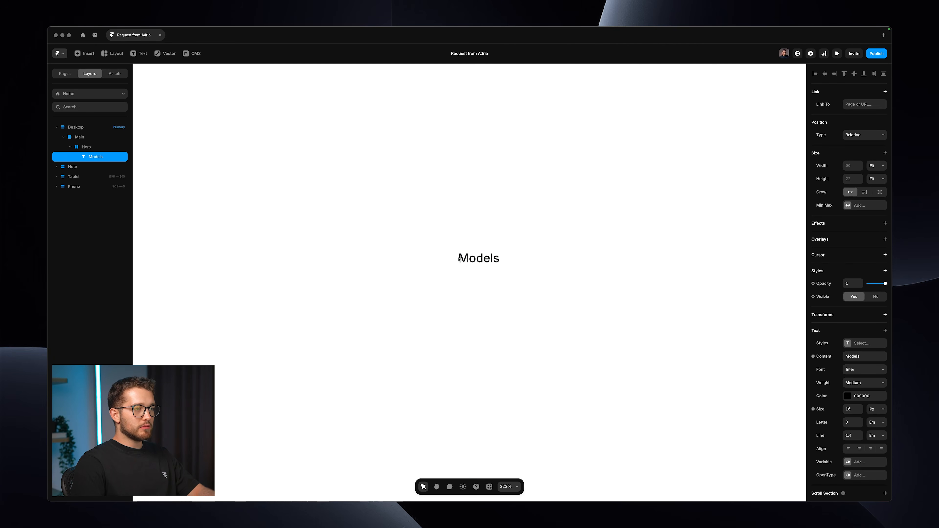
click(862, 335)
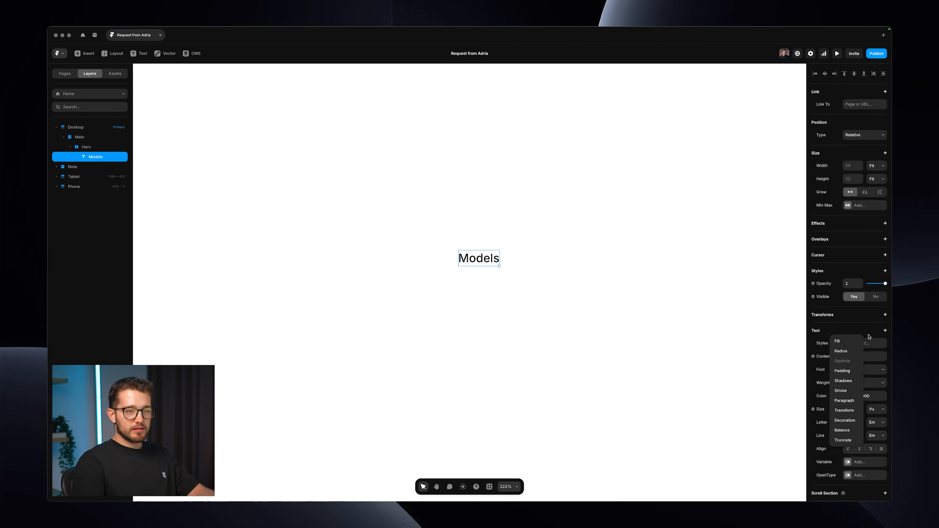
click(854, 412)
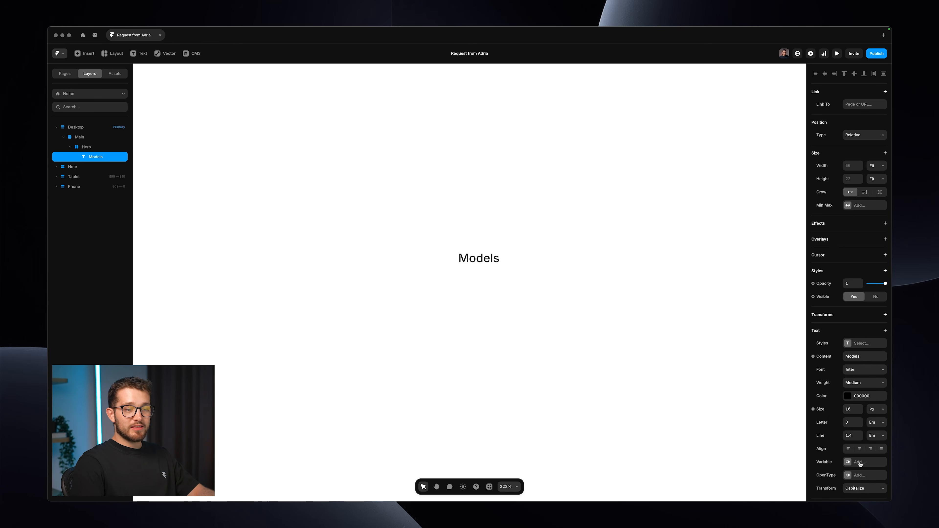
click(854, 489)
click(858, 470)
click(575, 307)
scroll(574, 305, down, 1)
scroll(575, 306, down, 2)
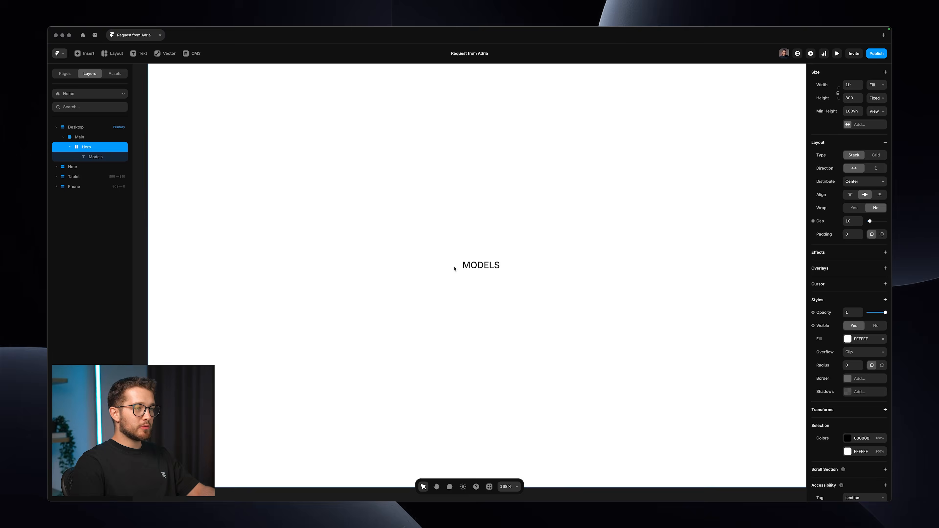
click(472, 267)
scroll(485, 265, down, 4)
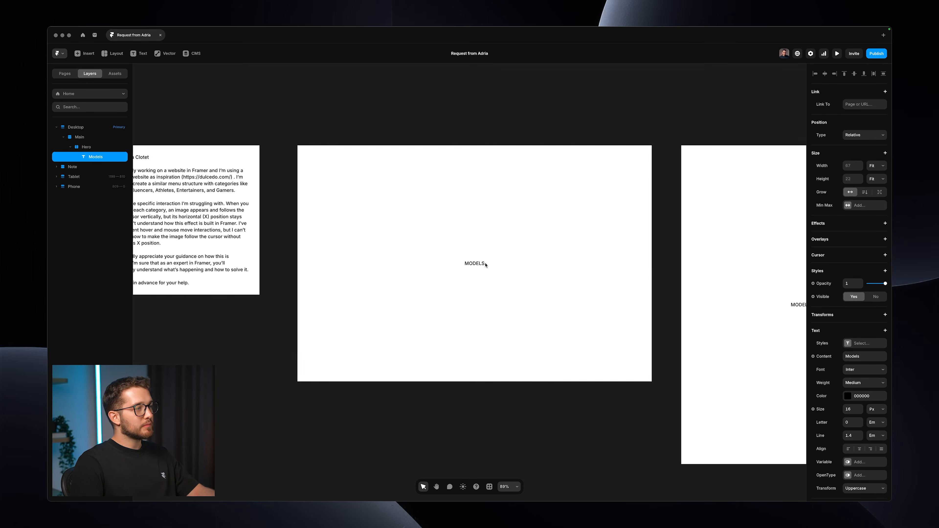
scroll(481, 264, up, 2)
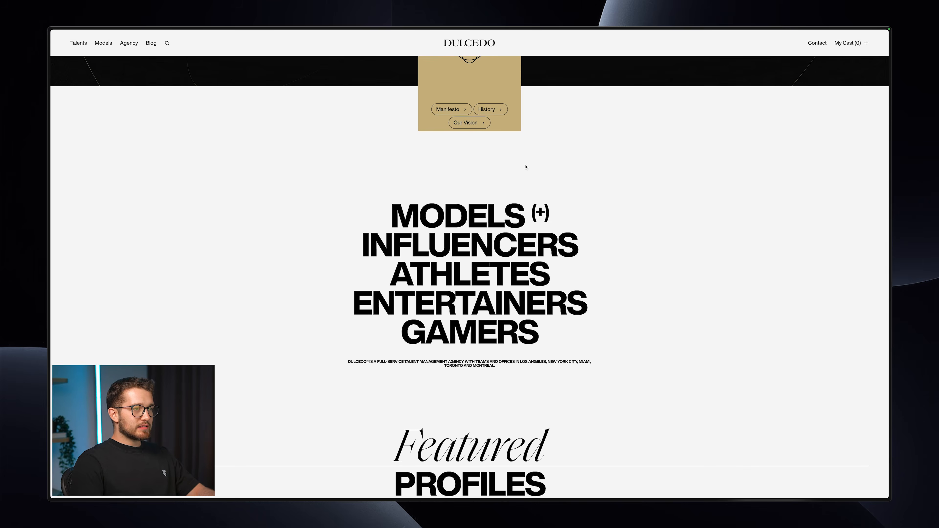
- Inspect the MODELS heading on the Dulcedo site for its font size and return to Framer
right_click(525, 164)
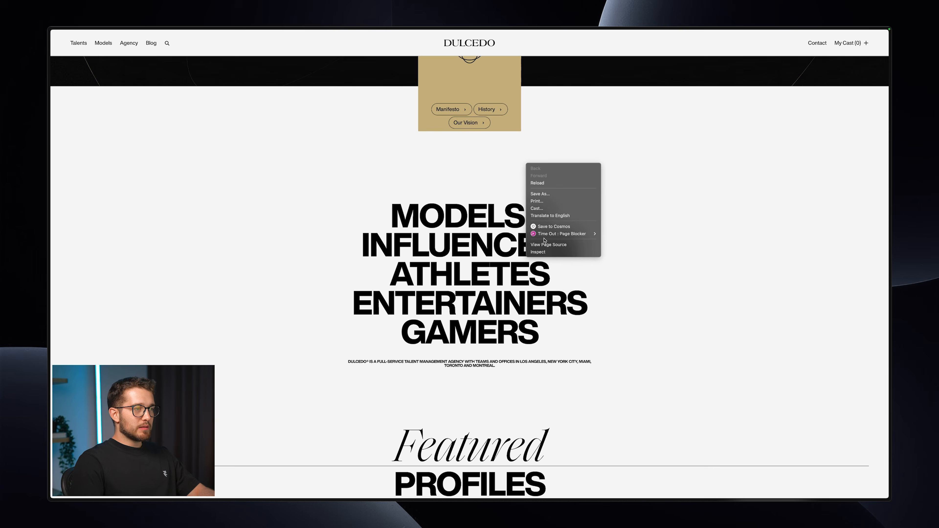
click(538, 253)
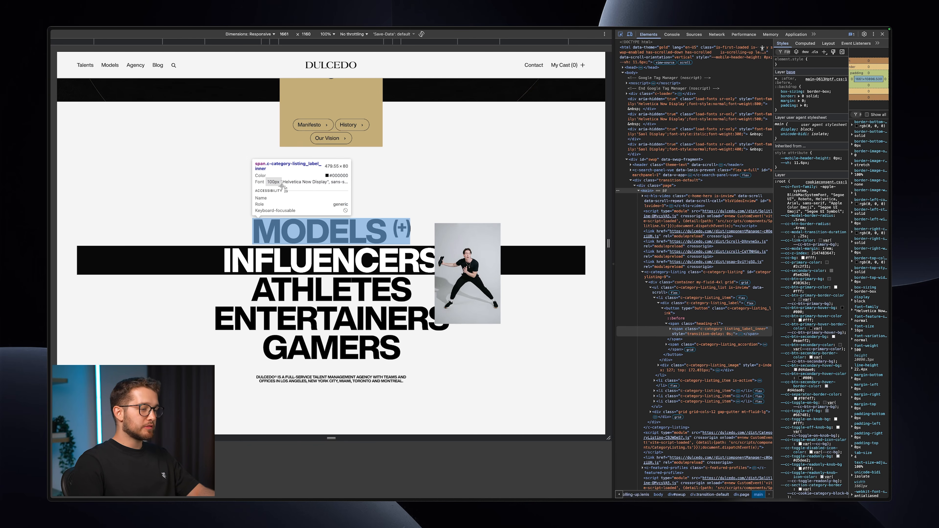
key(Escape)
key(Left)
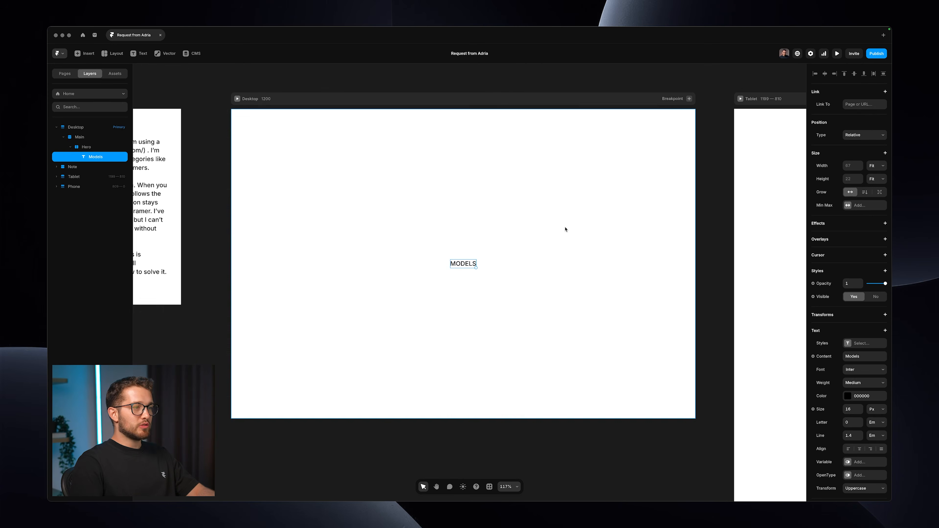
- Set the font size of the Models text to 100 px
double_click(473, 265)
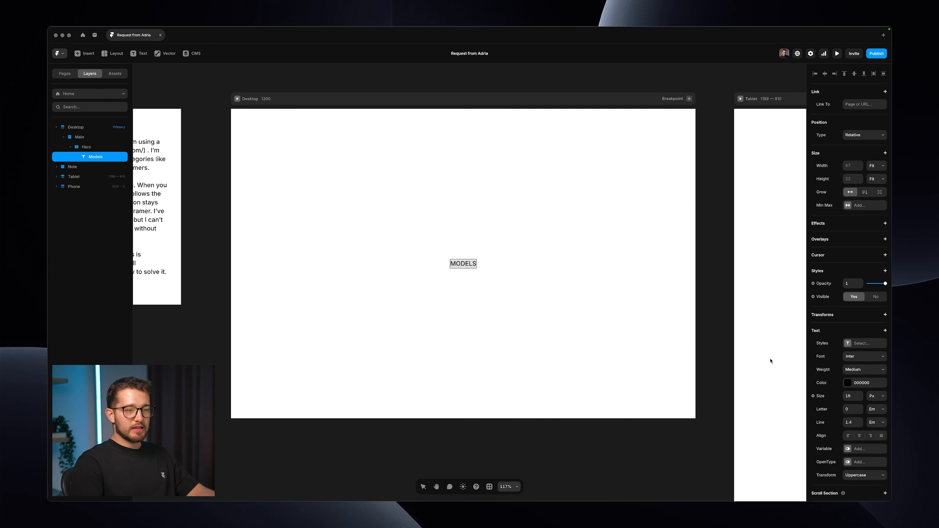
click(848, 396)
text(100)
key(Return)
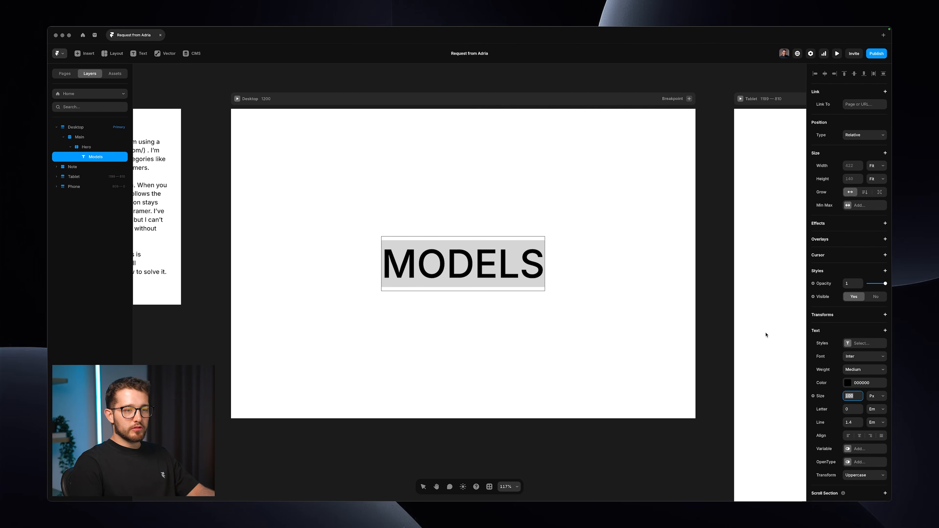
- Set the Models text's weight to Bold and tighten its letter spacing to -0.05 em
click(853, 369)
click(858, 384)
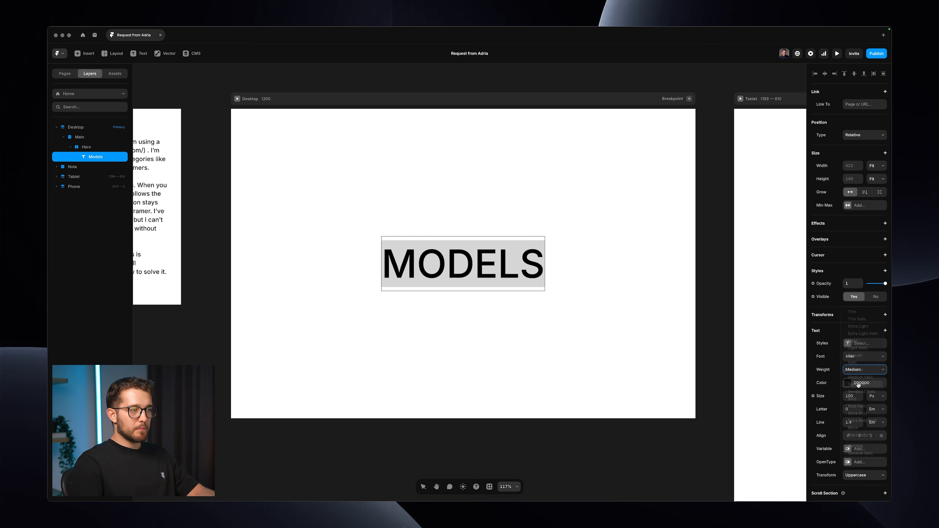
click(857, 370)
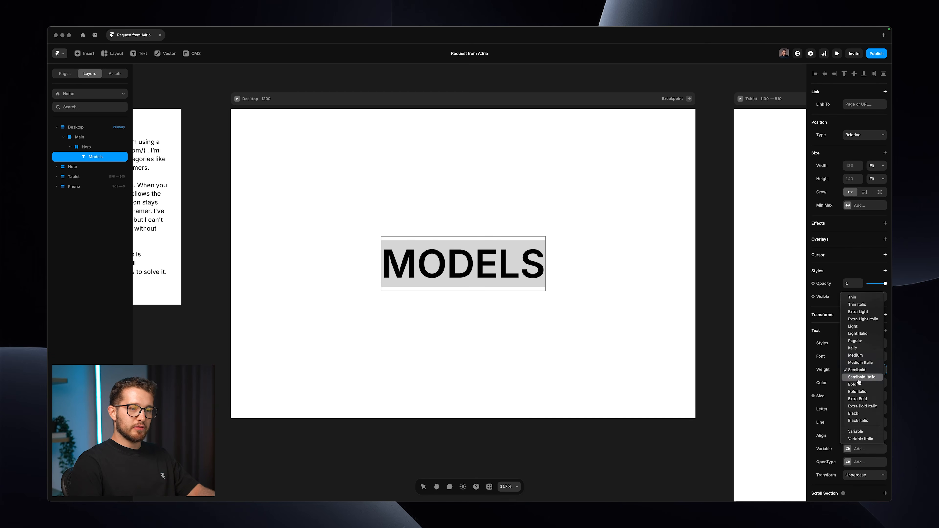
click(850, 384)
click(858, 411)
click(858, 411)
click(858, 411)
click(859, 411)
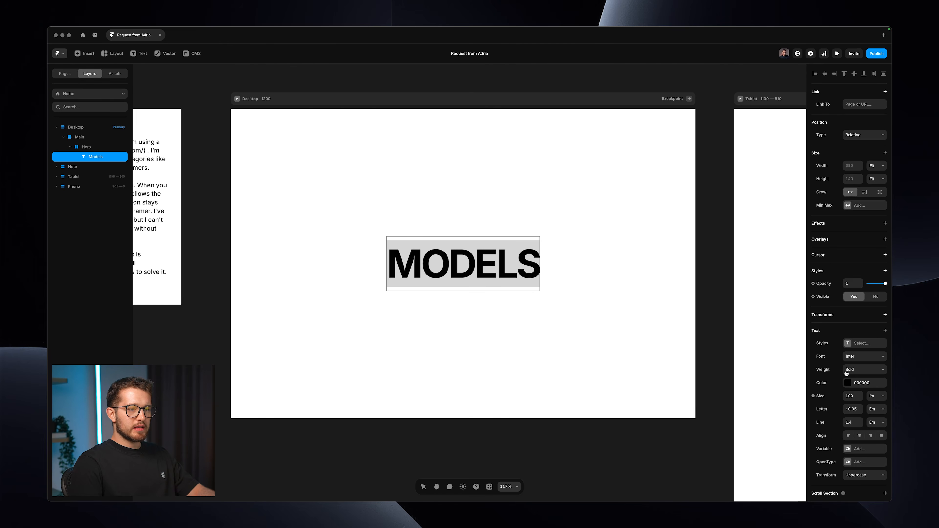
- Change the Models text's weight to Extra Bold and its letter spacing to -0.06 em
click(846, 371)
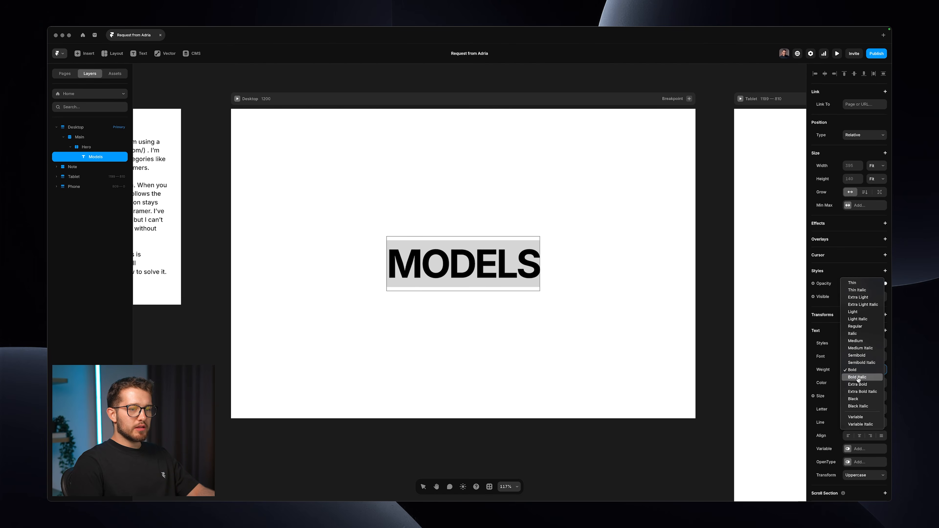
click(862, 385)
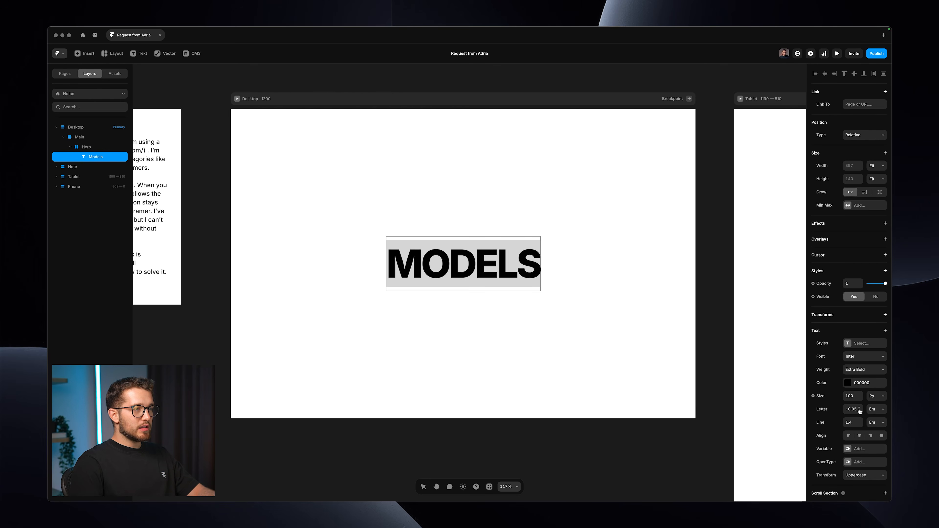
click(860, 411)
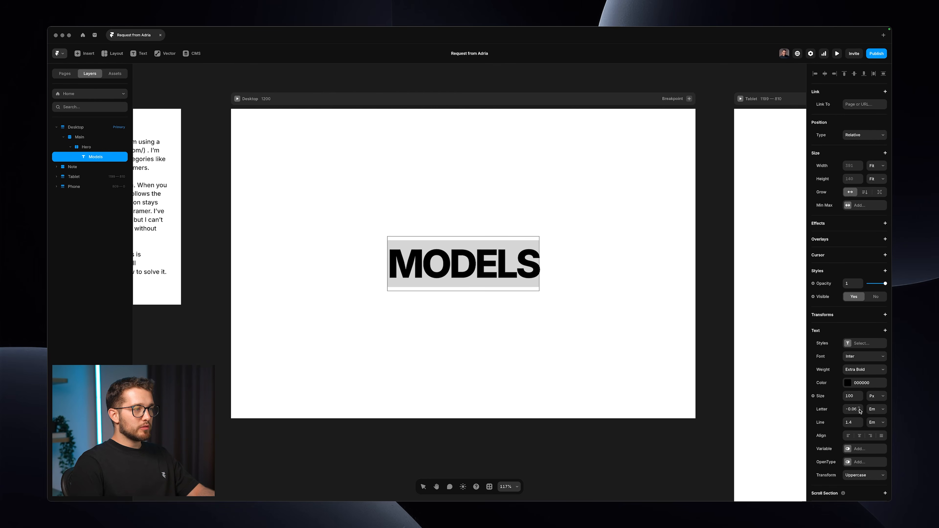
- Preview the Models heading in fullscreen, compare it with the Dulcedo site's category headings and return to the canvas
key(Escape)
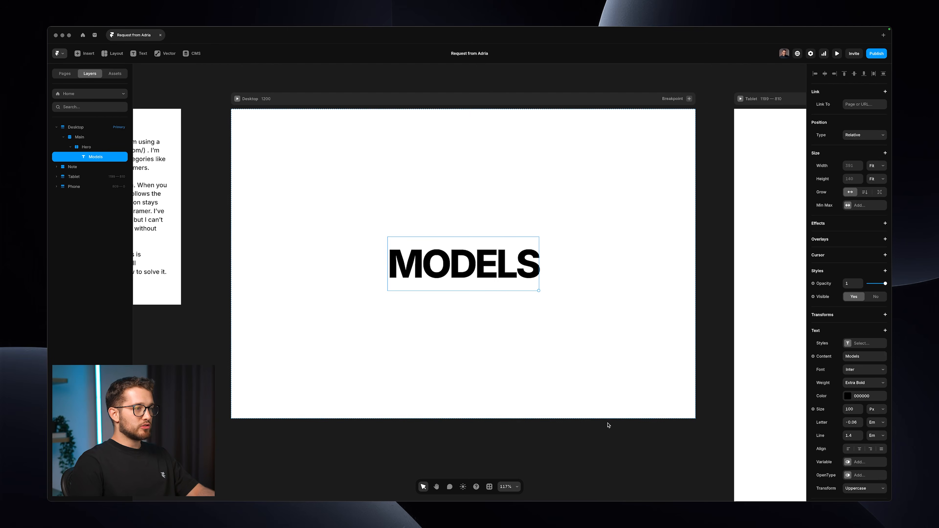
key(super+p)
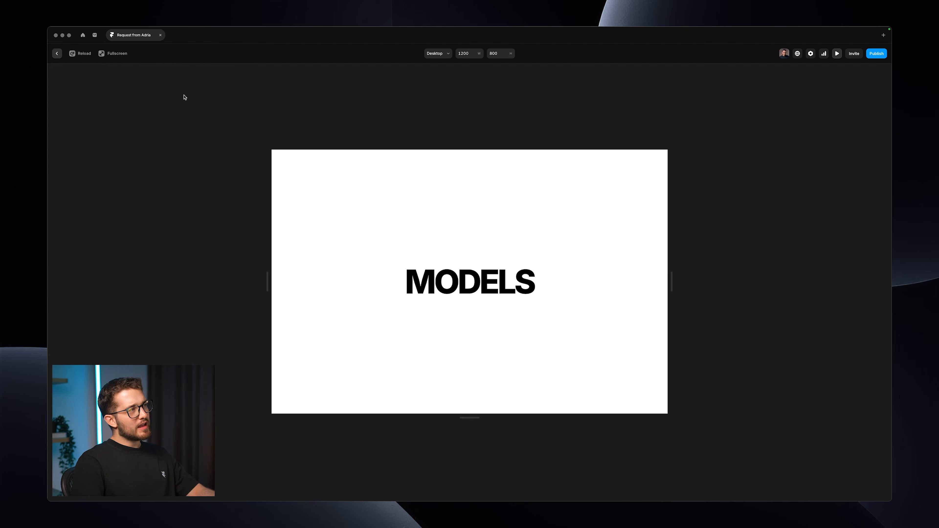
click(114, 54)
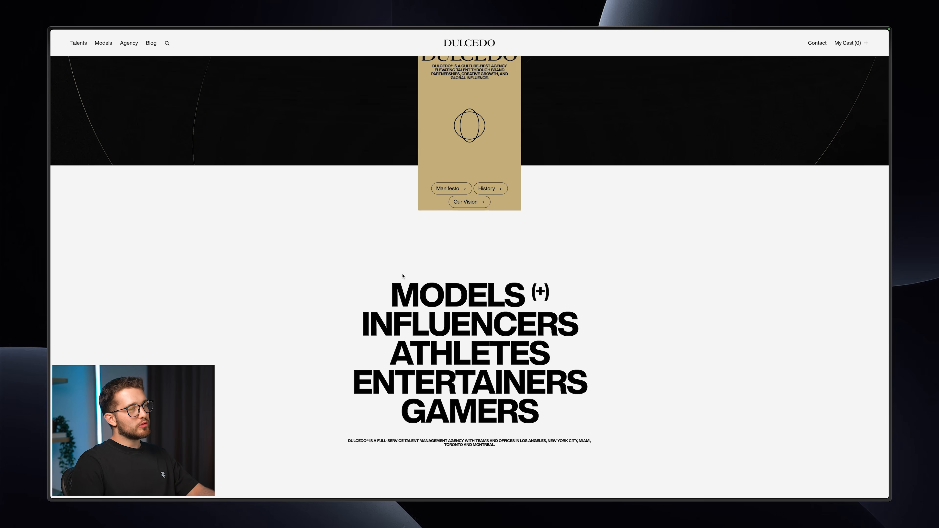
mouse_move(429, 301)
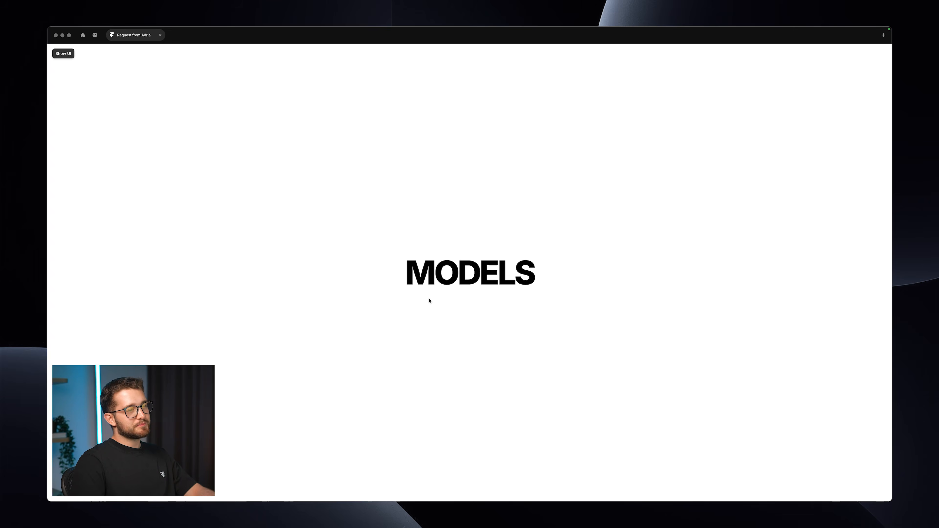
key(Escape)
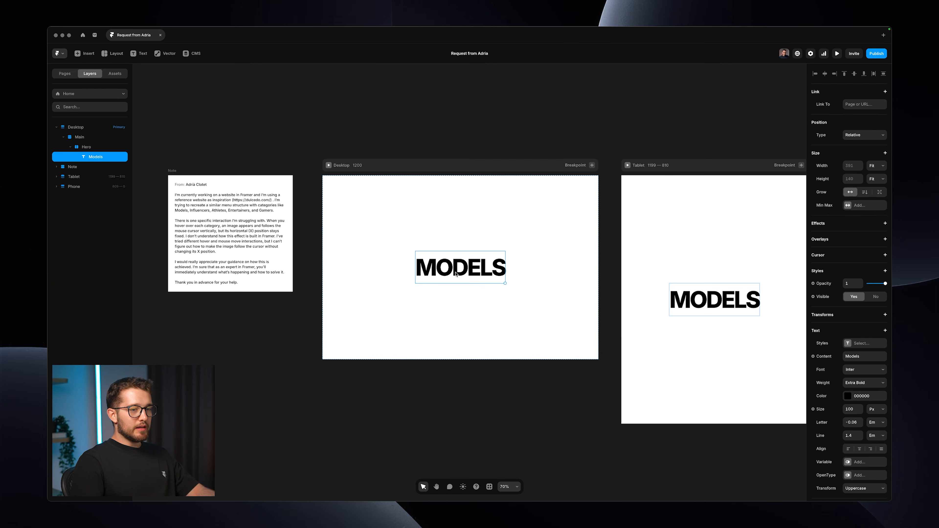
- Wrap the Models text in a stack and rename the stack Menu Item
right_click(456, 273)
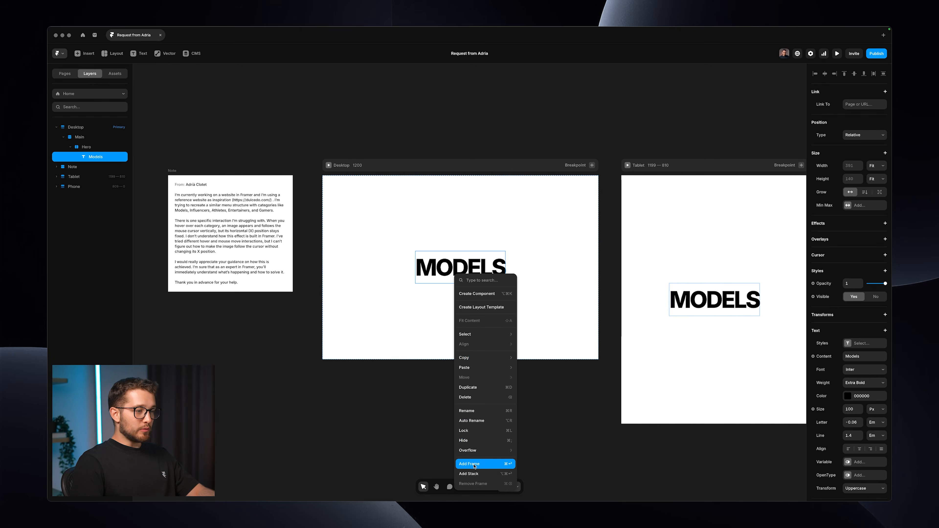
click(475, 473)
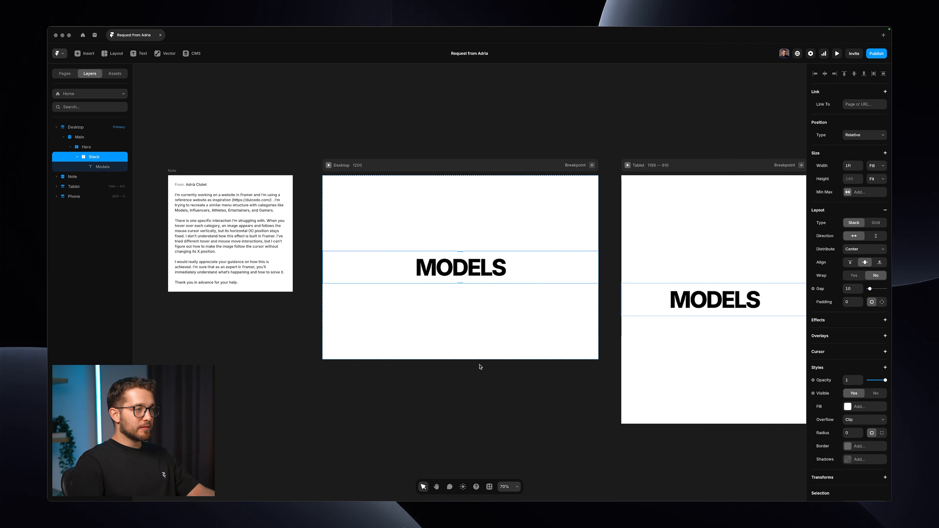
scroll(481, 313, up, 5)
scroll(482, 313, up, 2)
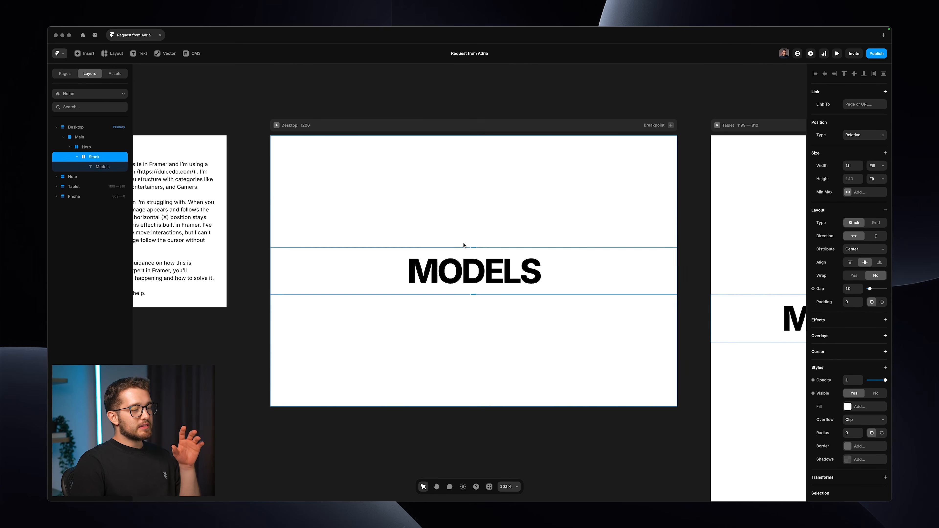
scroll(474, 253, up, 1)
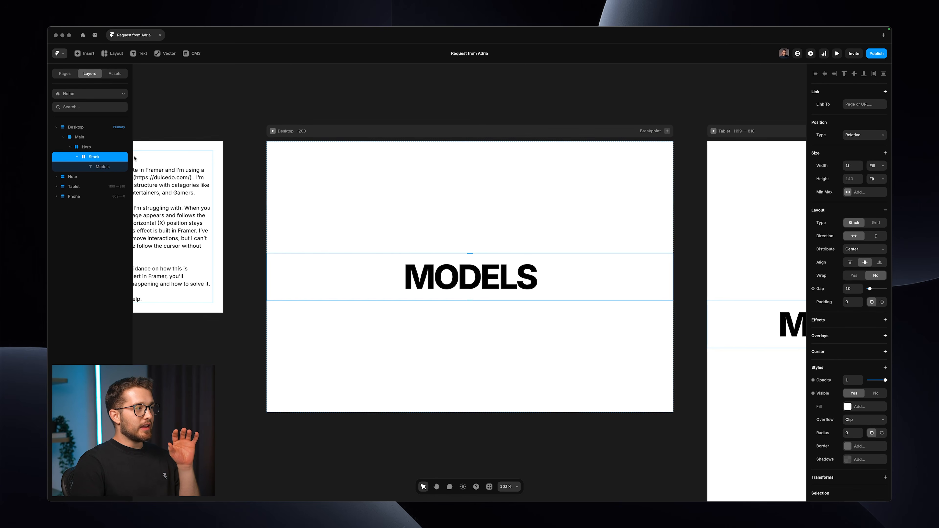
drag(135, 158, 158, 158)
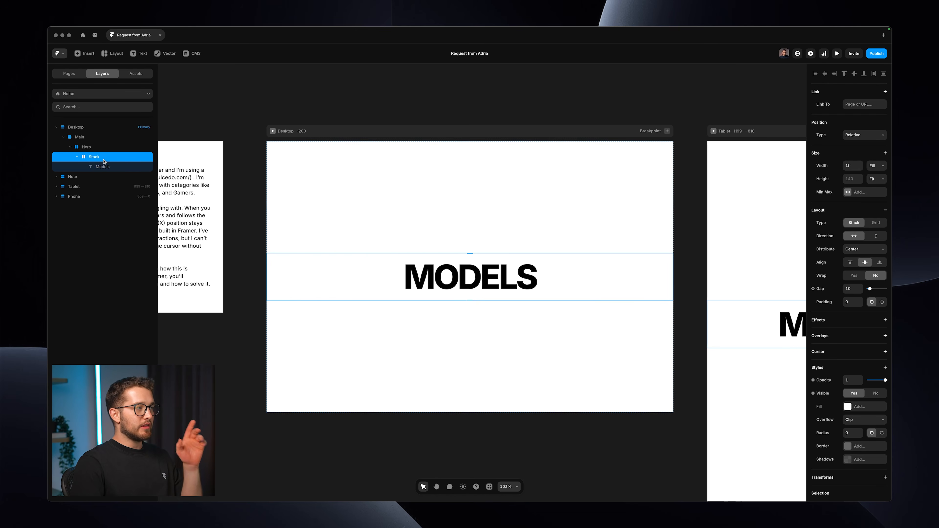
double_click(95, 157)
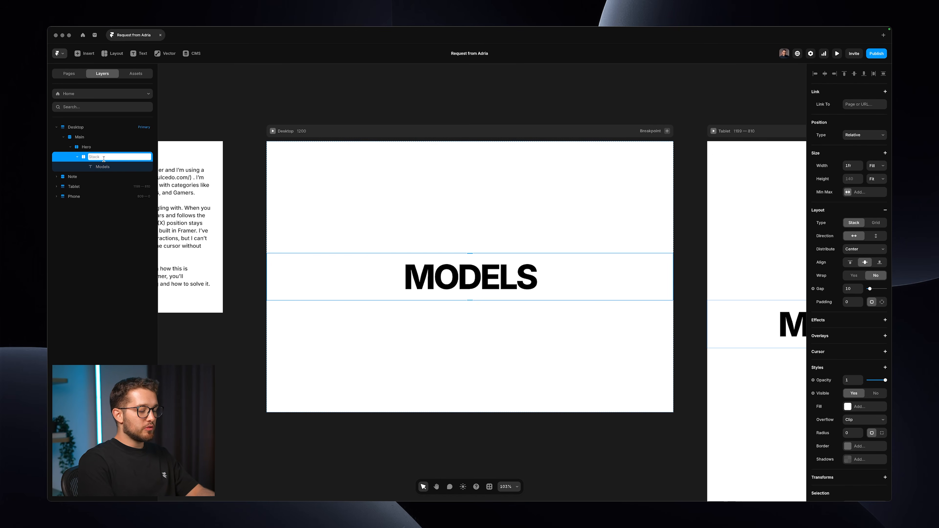
text(Menu Item)
key(Return)
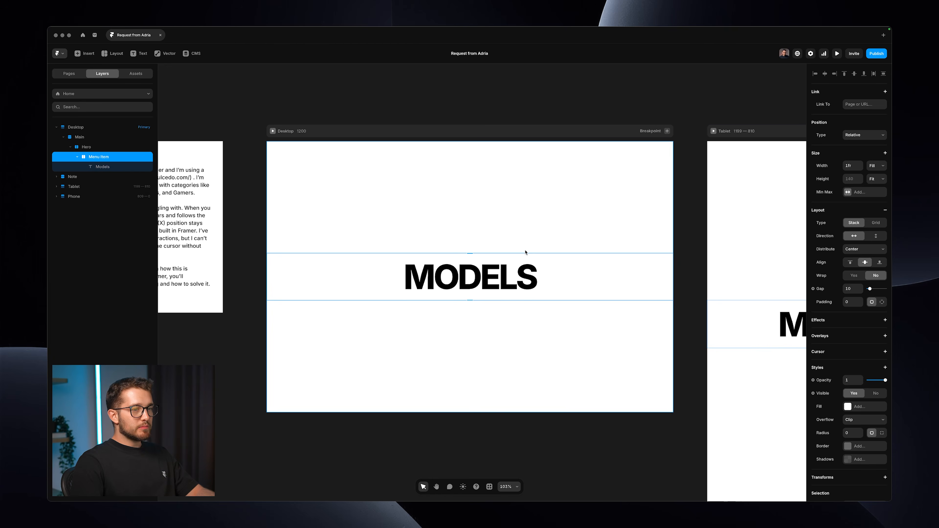
- Give the Menu Item stack a grey 595959 fill to show its bounds around the text
click(853, 406)
text(595959)
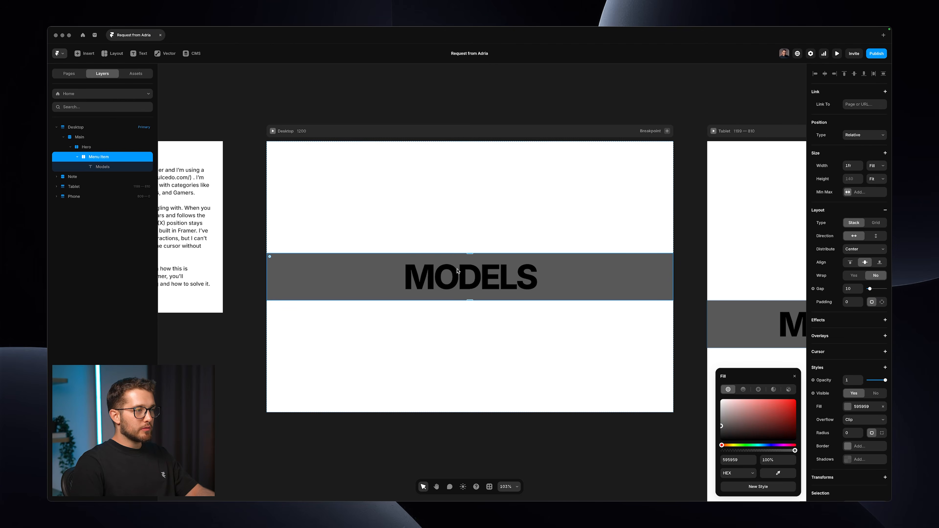
scroll(410, 250, up, 5)
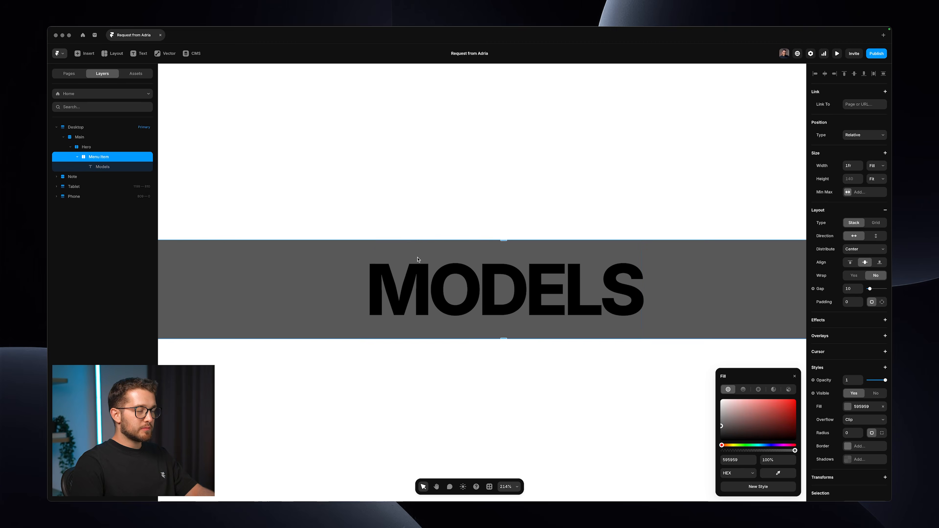
scroll(410, 250, down, 5)
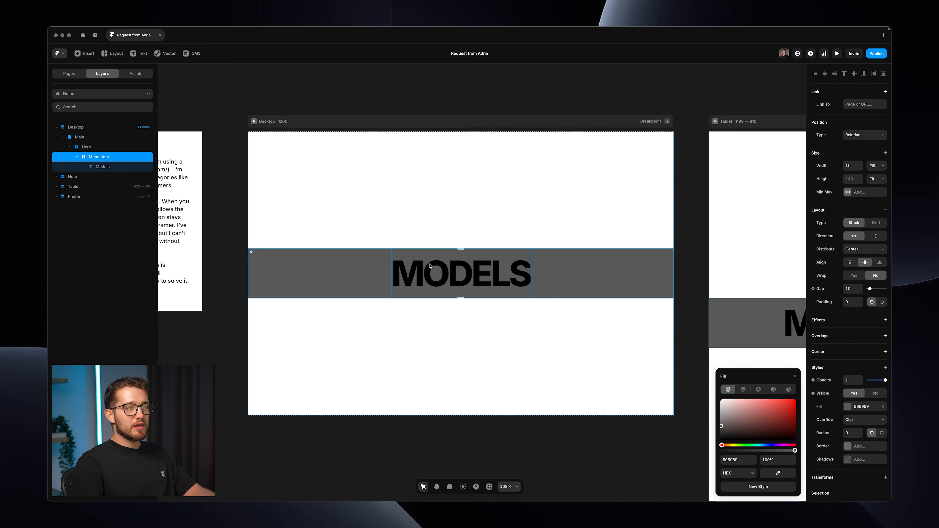
- Examine the Models text inside the Menu Item stack and check the stack's Fit Content height setting
click(430, 266)
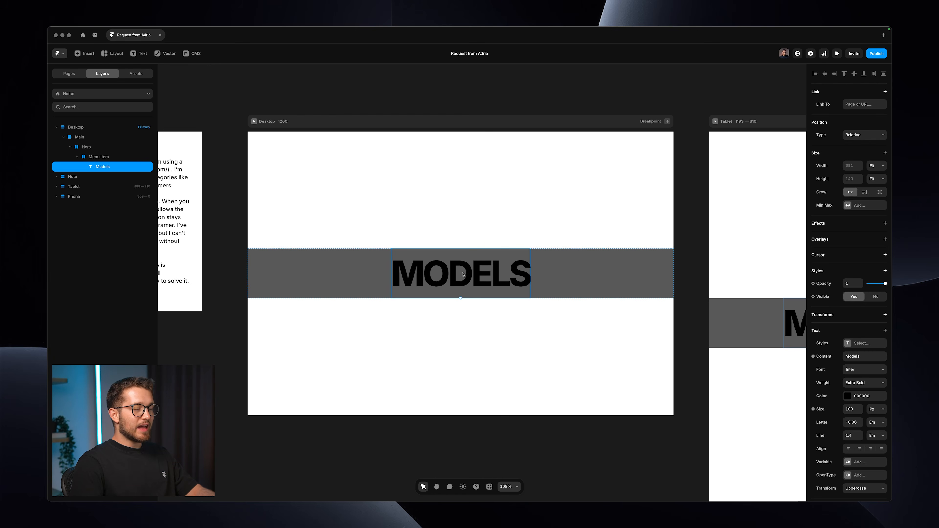
scroll(436, 263, up, 3)
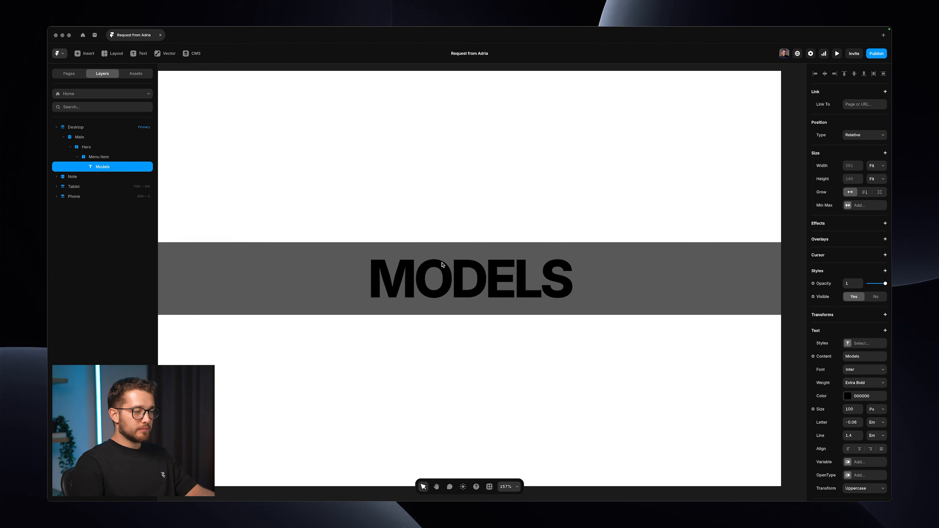
click(608, 269)
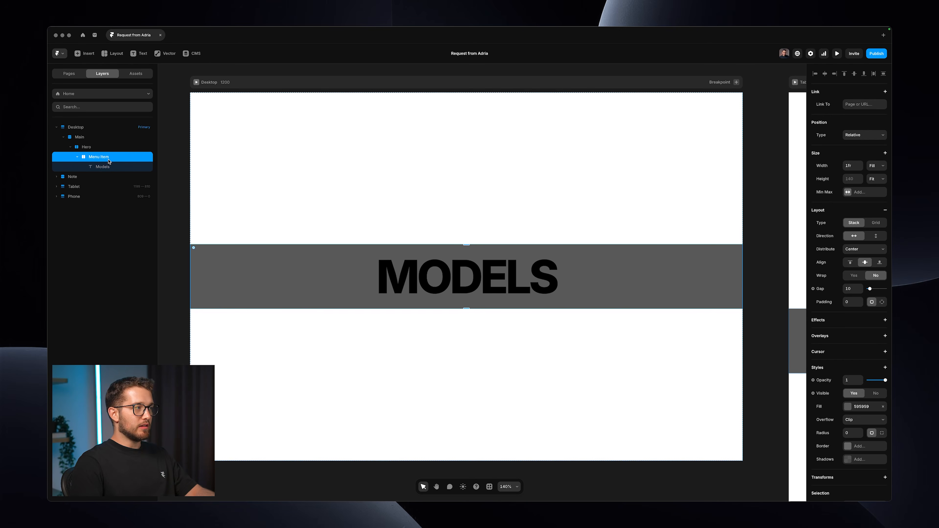
click(875, 179)
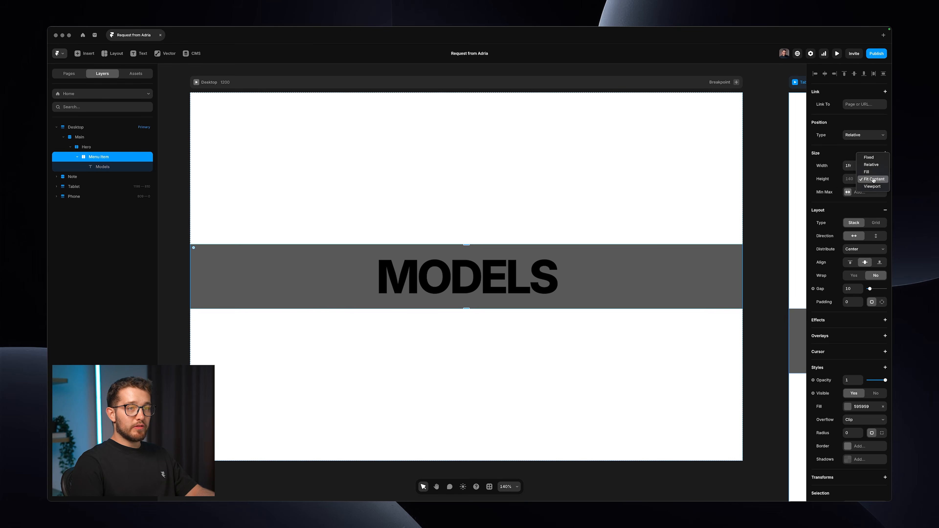
click(873, 179)
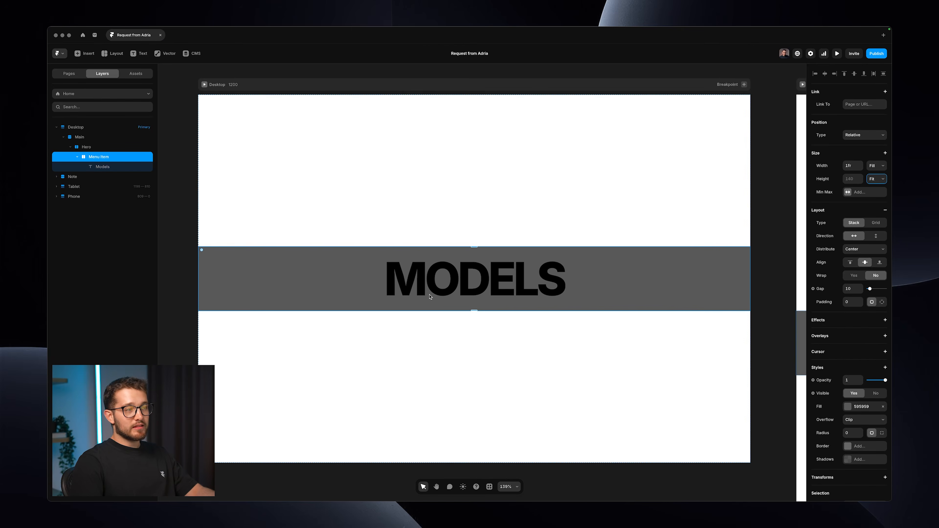
- Reduce the Models text's line height to 0.85 em
click(440, 287)
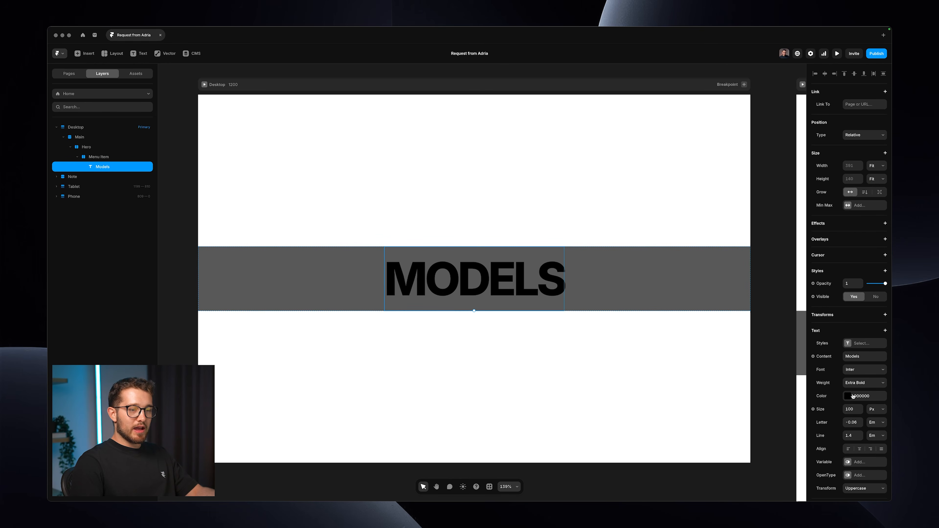
scroll(852, 395, down, 3)
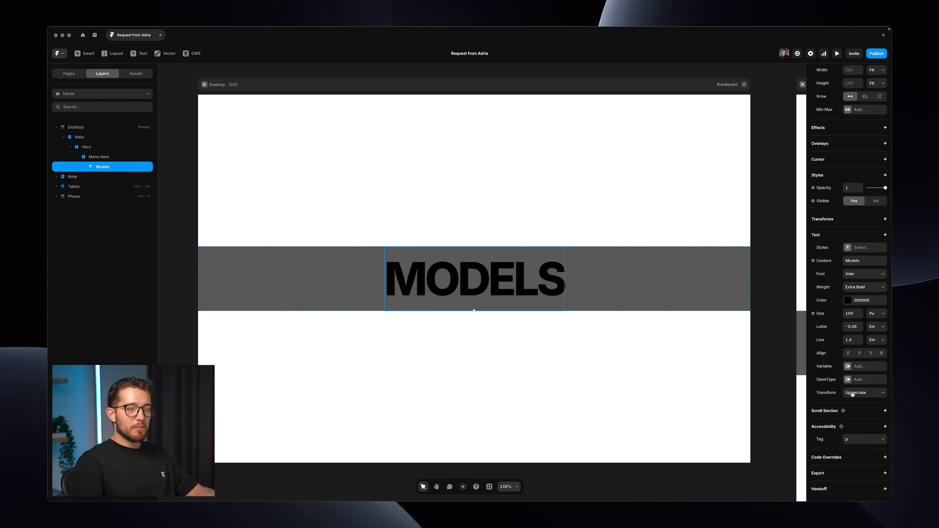
click(858, 343)
click(858, 343)
click(858, 343)
click(857, 344)
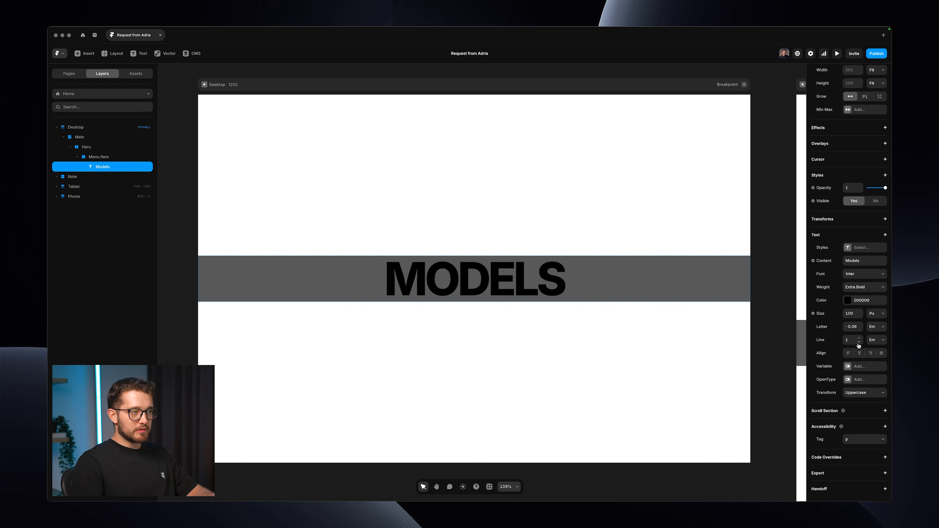
click(858, 344)
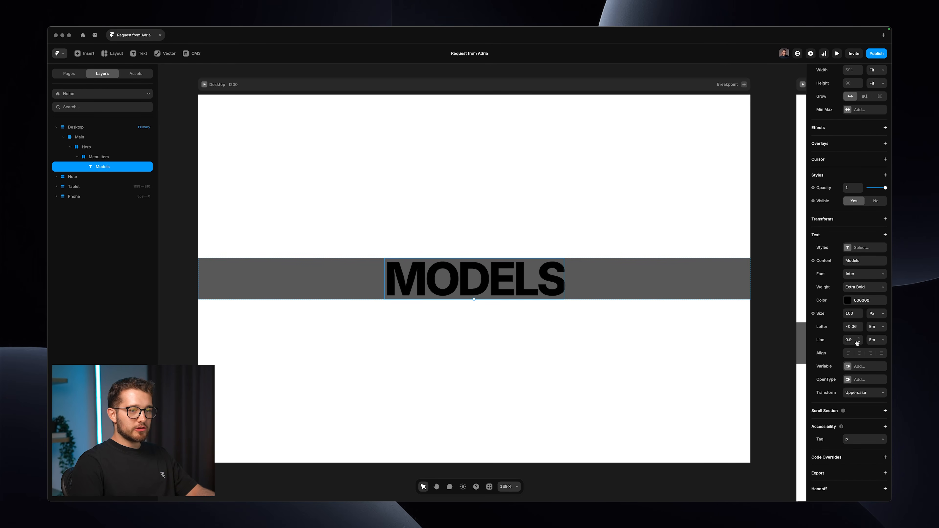
click(858, 343)
click(858, 343)
click(859, 337)
click(859, 338)
click(852, 339)
text(0.85)
key(Return)
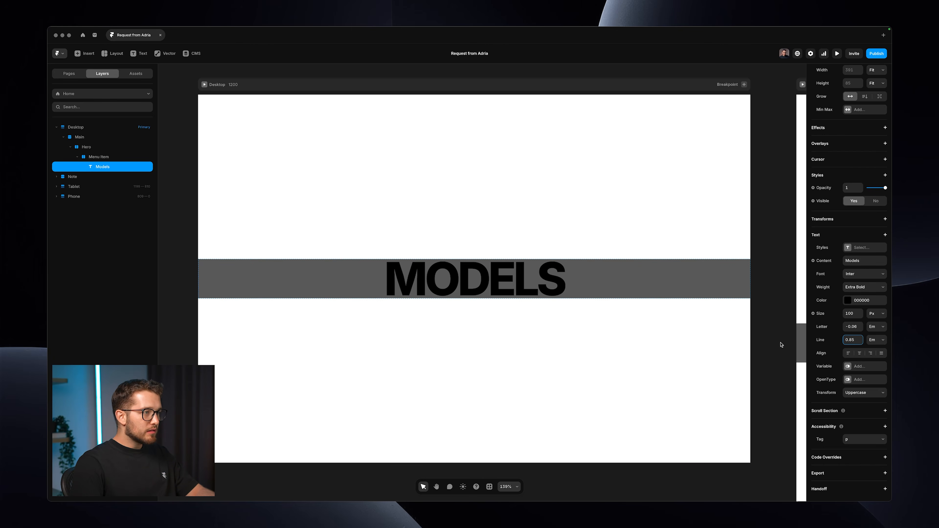
- Change the Menu Item stack's fill to black 000000 at 0% opacity
click(572, 346)
scroll(606, 298, down, 3)
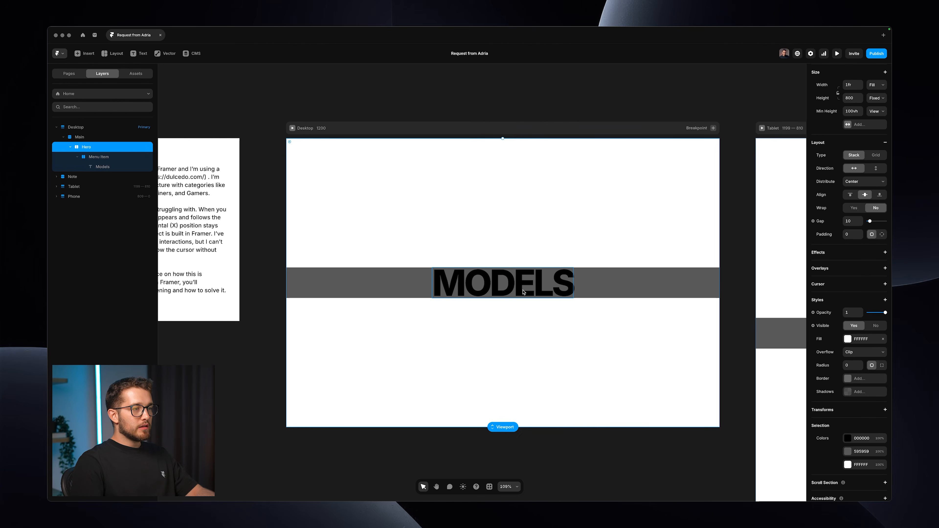
click(523, 292)
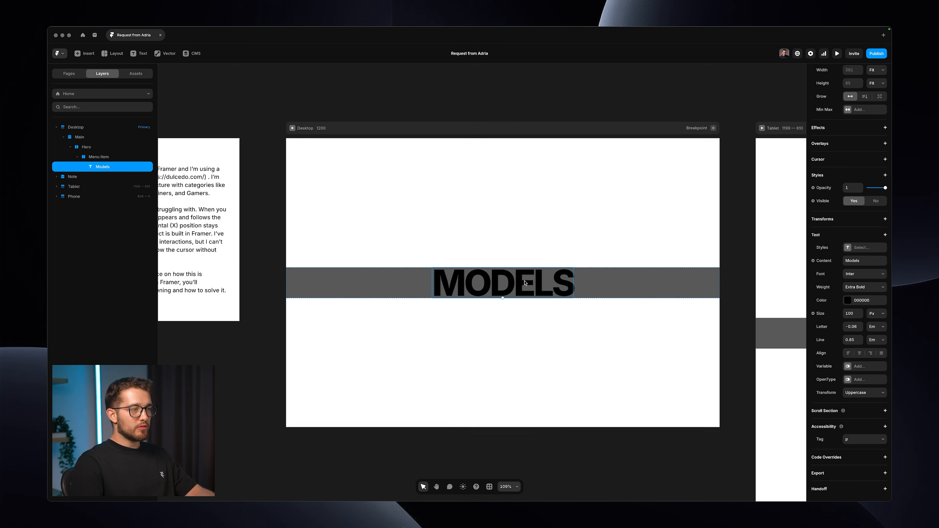
scroll(524, 286, right, 5)
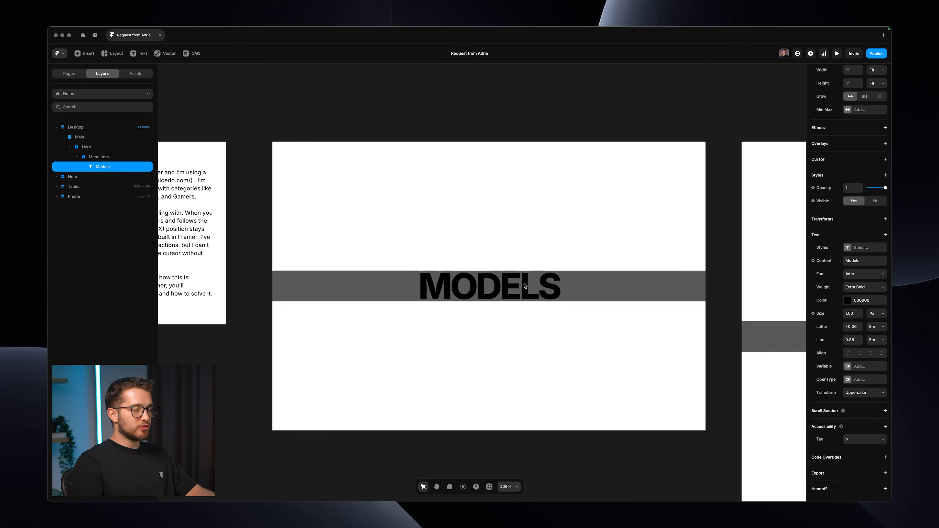
click(552, 284)
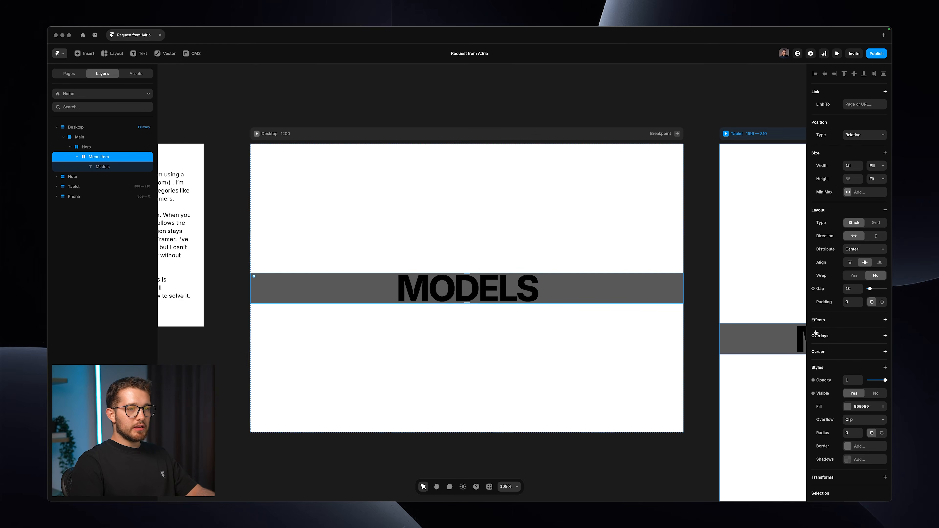
click(867, 406)
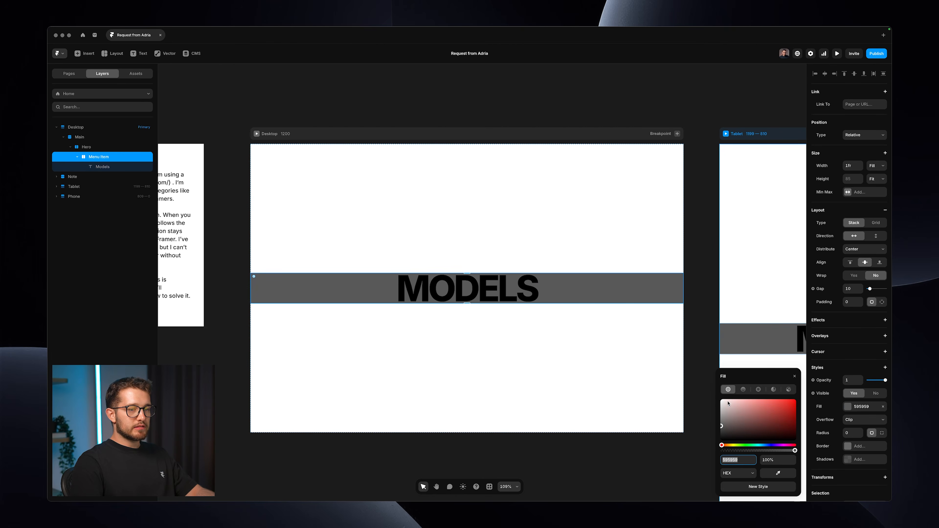
drag(758, 417, 653, 500)
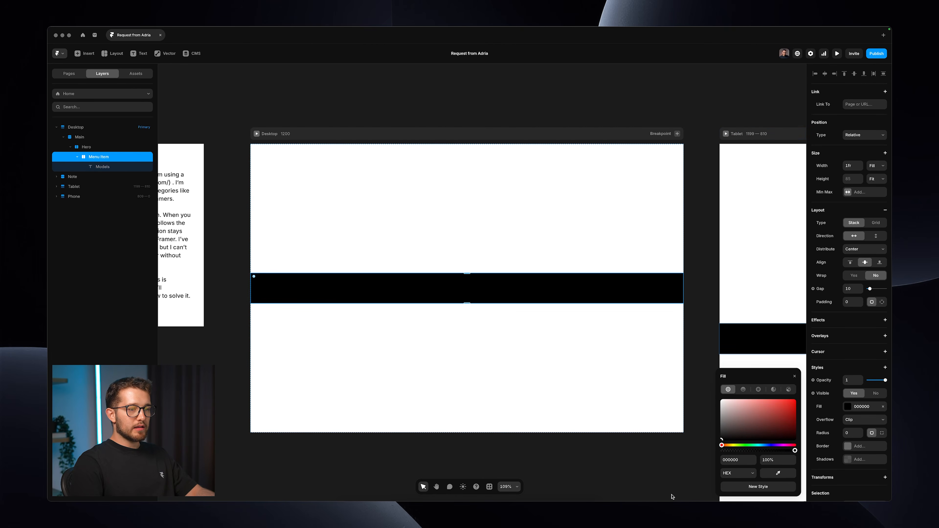
click(774, 461)
text(0)
key(Return)
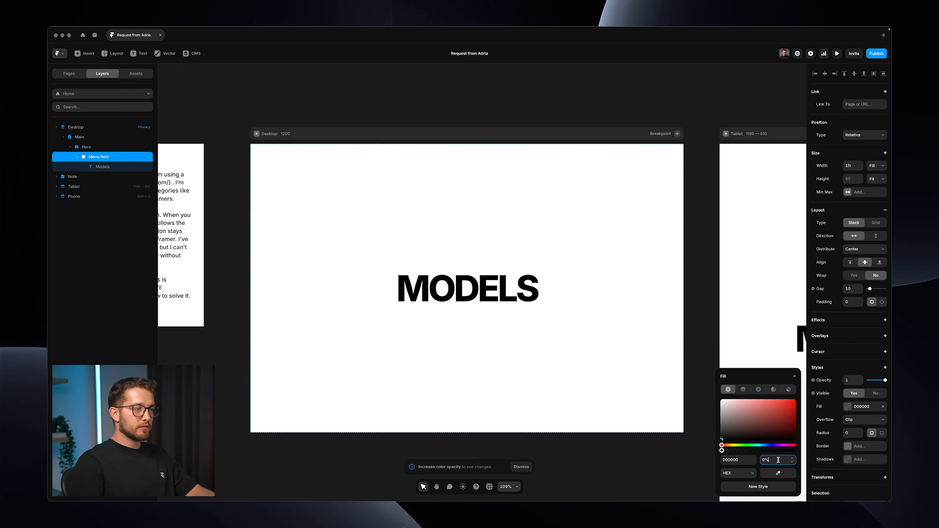
- Set the color of the Models text to white FFFFFF
click(504, 296)
click(848, 300)
click(745, 344)
drag(745, 344, 582, 214)
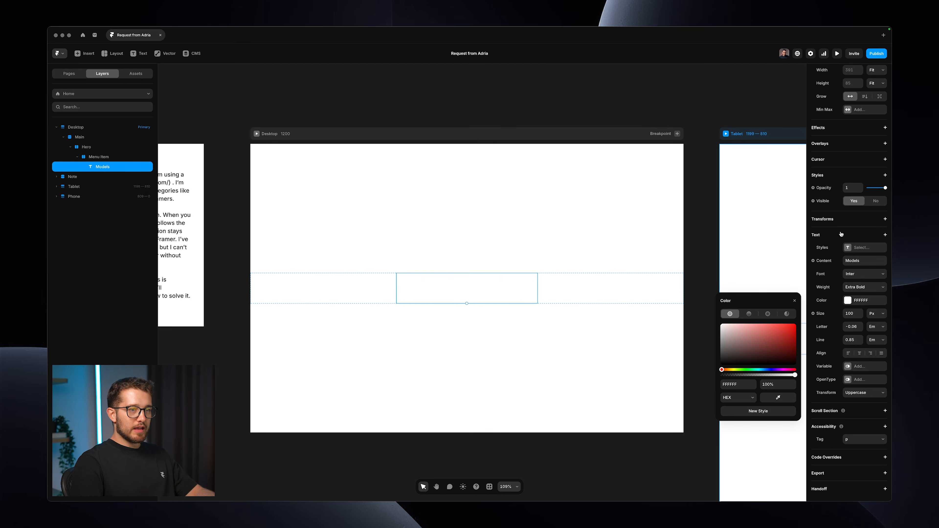
- Add a blending style to the Models text and set it to Difference
click(849, 176)
click(836, 194)
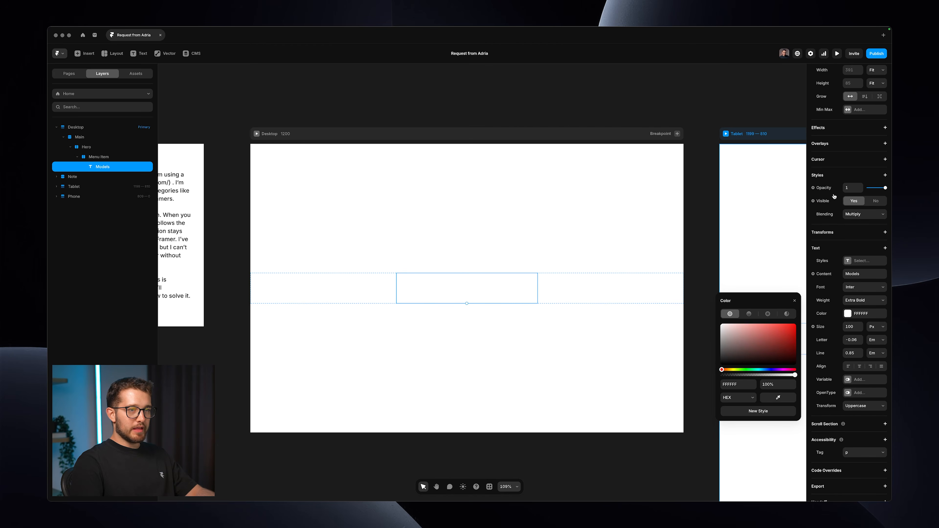
click(858, 215)
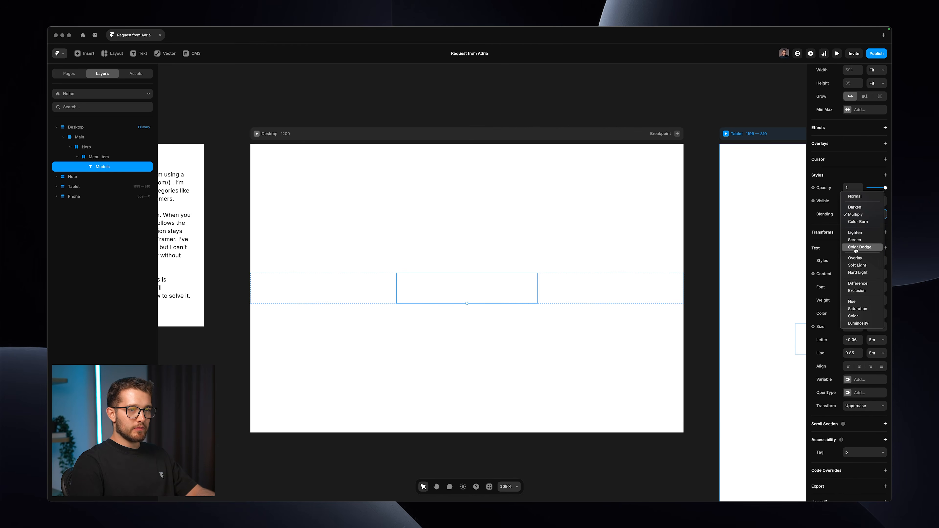
click(862, 284)
click(435, 396)
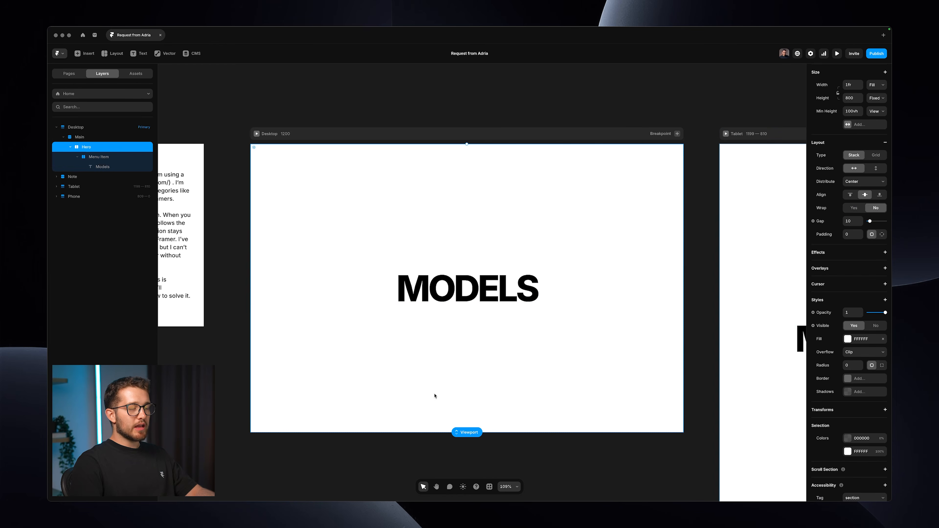
- Test the Models text's blending by raising the Menu Item stack's black fill to 100% opacity, and return the fill to 0%
click(570, 287)
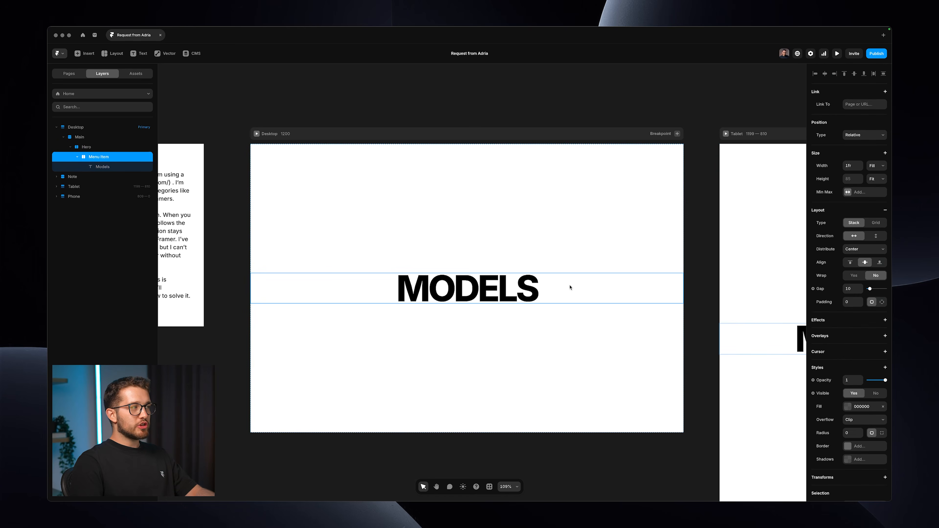
key(shift+2)
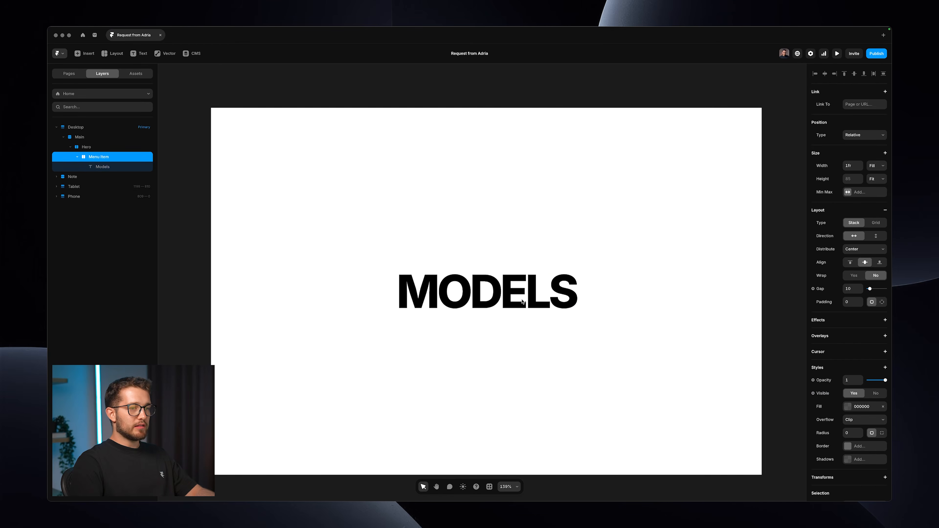
click(858, 406)
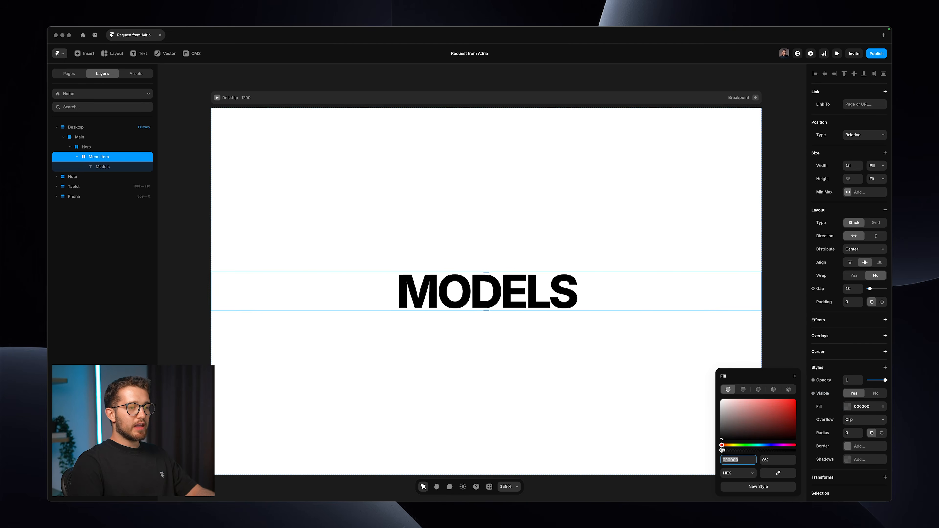
drag(722, 451, 891, 460)
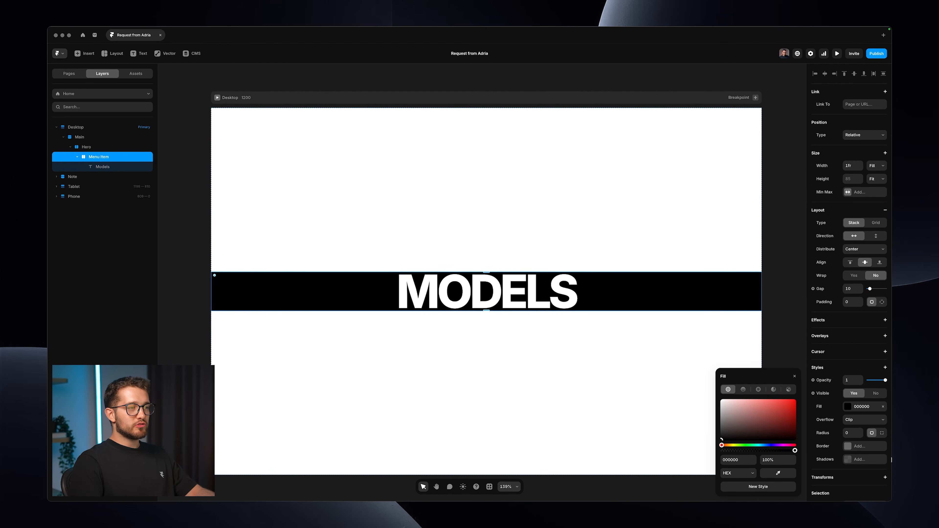
click(538, 301)
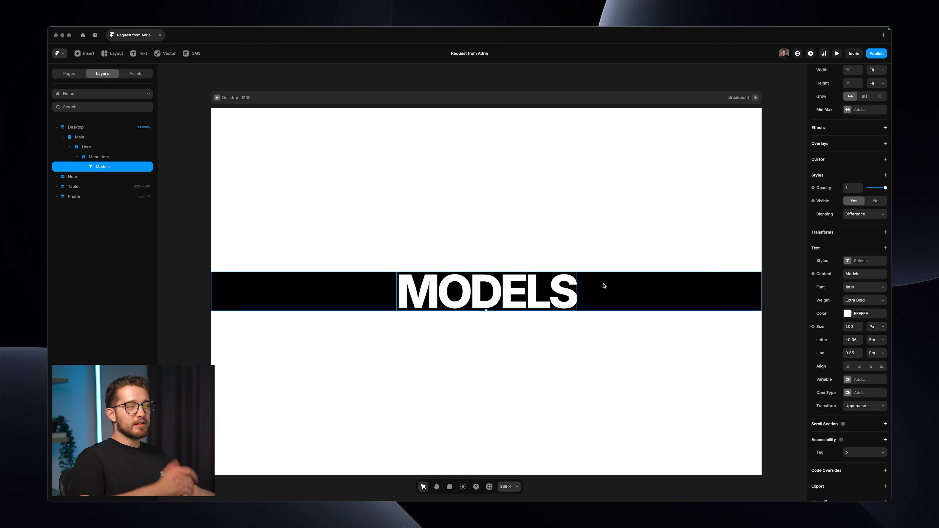
click(604, 285)
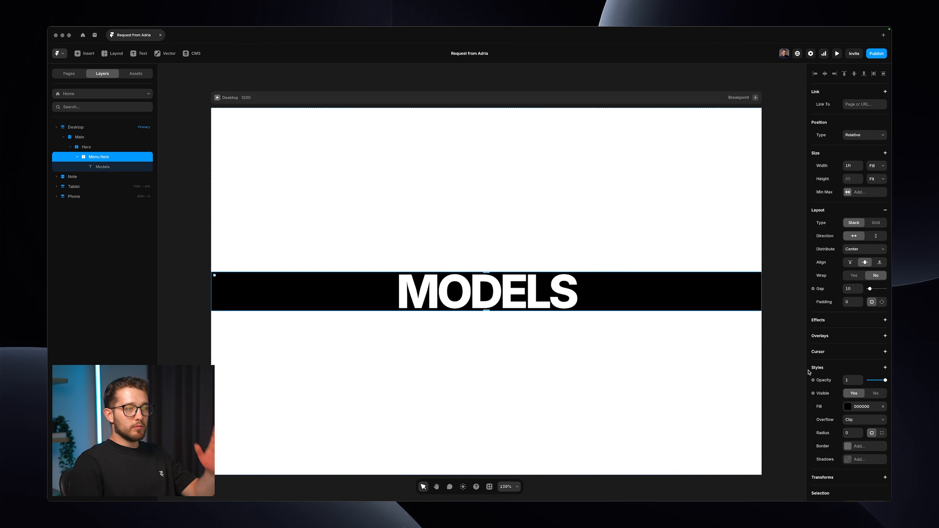
click(861, 406)
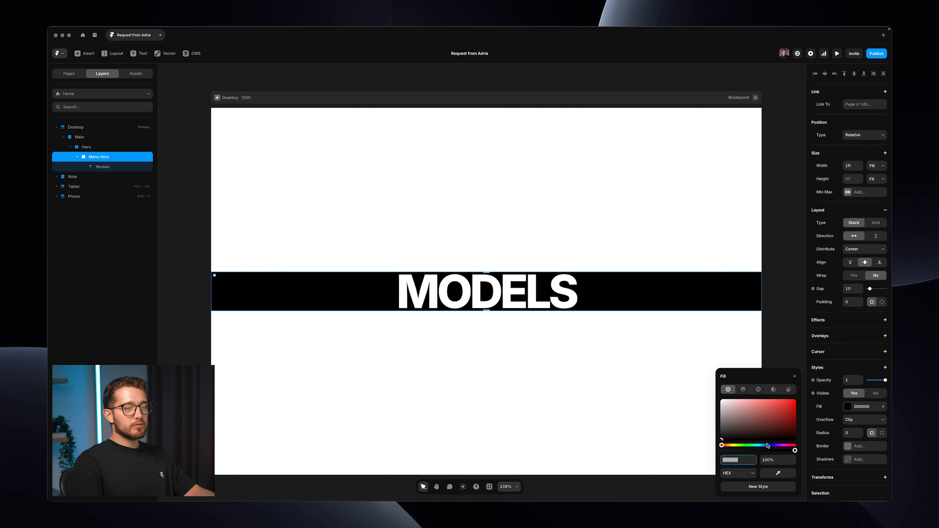
drag(766, 453, 612, 450)
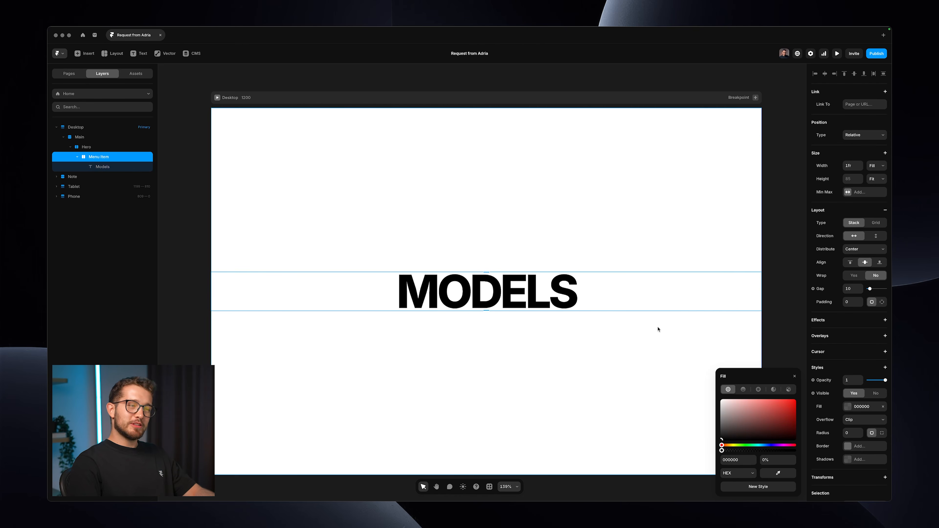
click(794, 376)
- Wrap the Menu Item stack in a new stack and rename that stack Content
scroll(586, 363, down, 5)
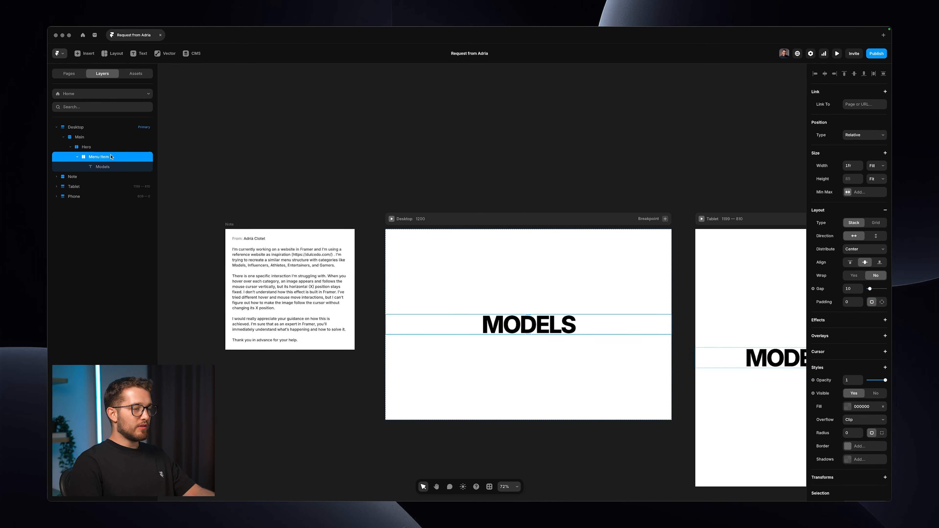
key(shift+2)
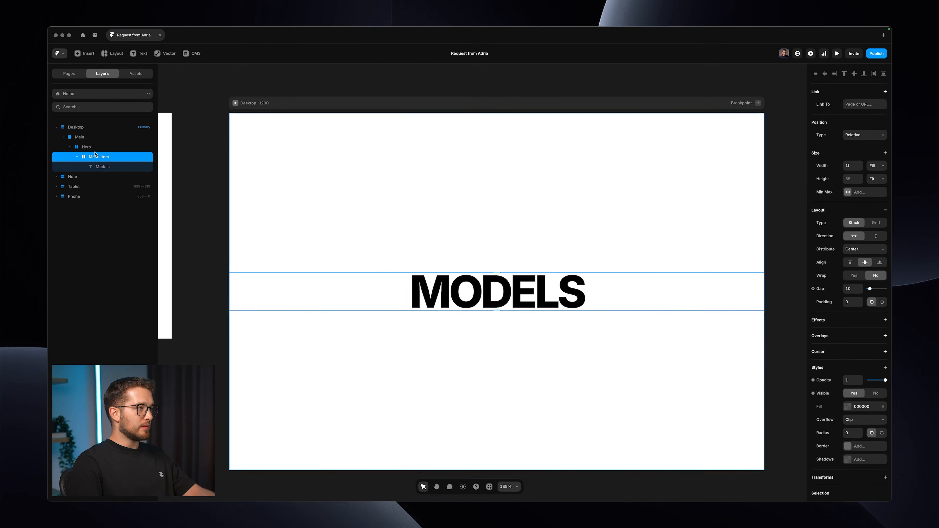
right_click(98, 158)
mouse_move(126, 252)
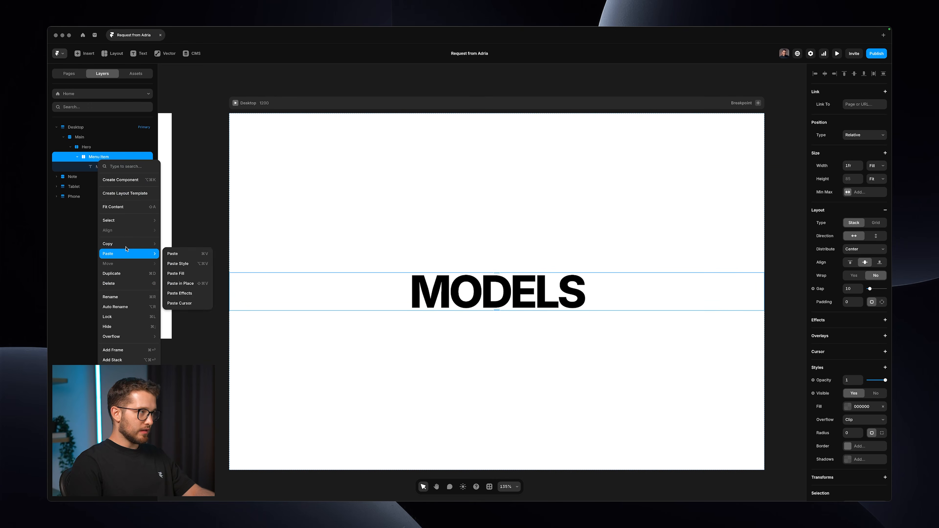
click(132, 360)
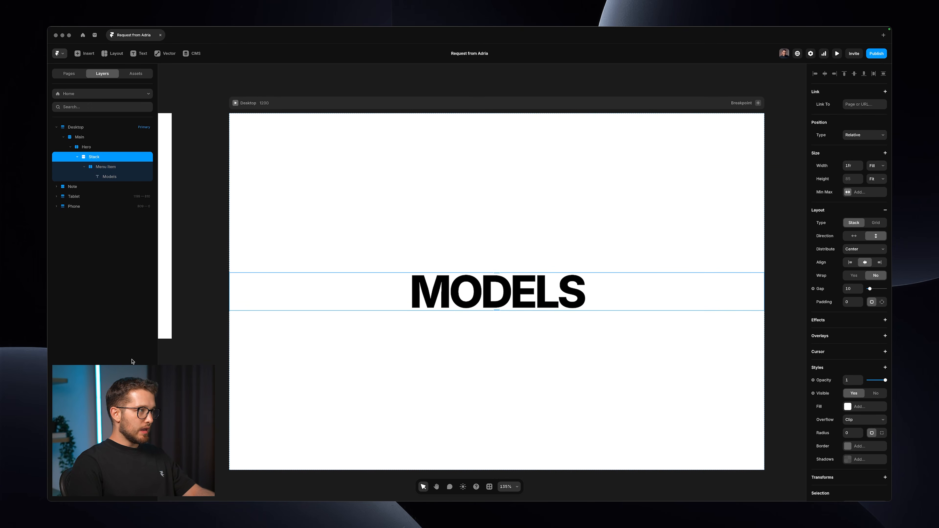
double_click(105, 160)
text(Conten)
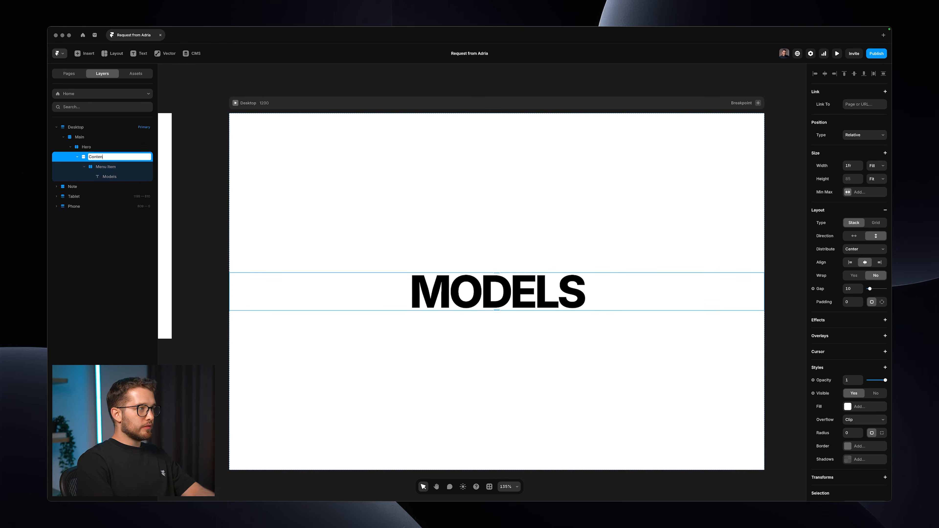
text(t)
key(Return)
- Give the Content stack individual padding of 60 on the right and left sides, with 0 at top and bottom
click(864, 194)
click(864, 195)
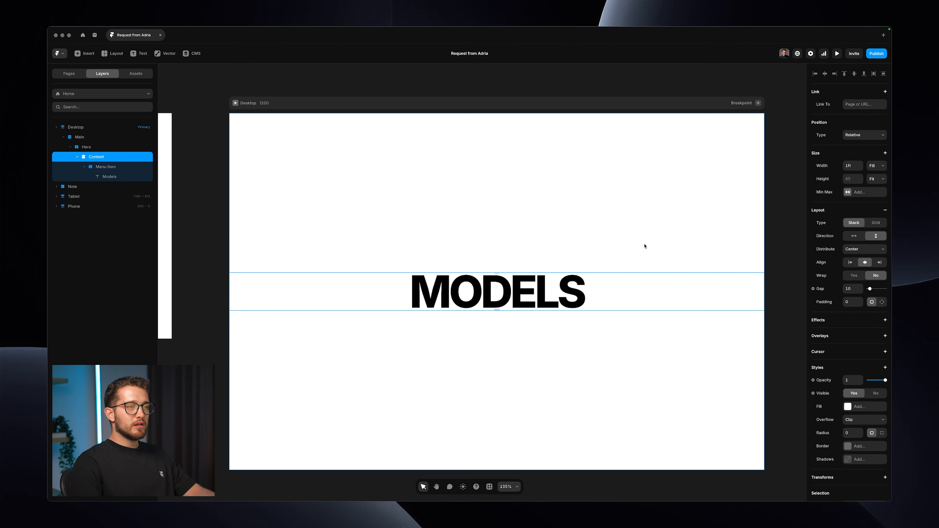
click(882, 303)
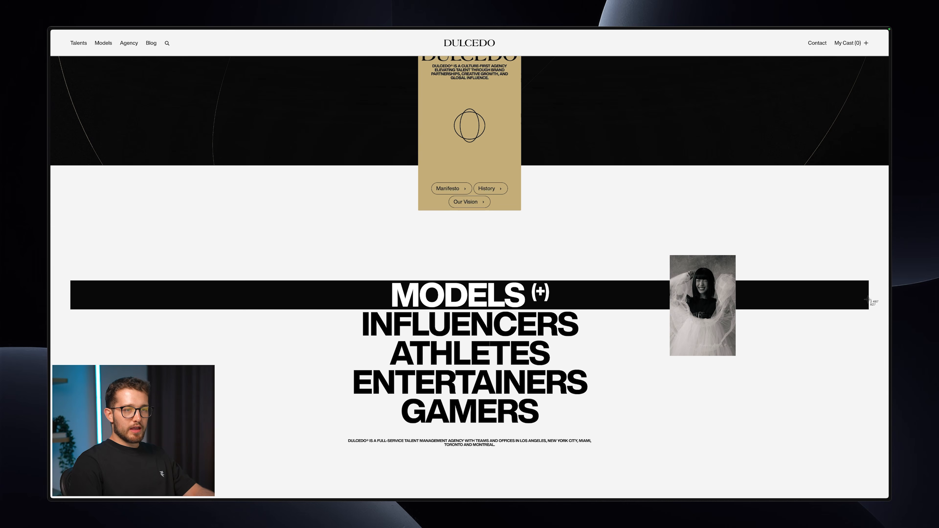
drag(869, 279, 886, 306)
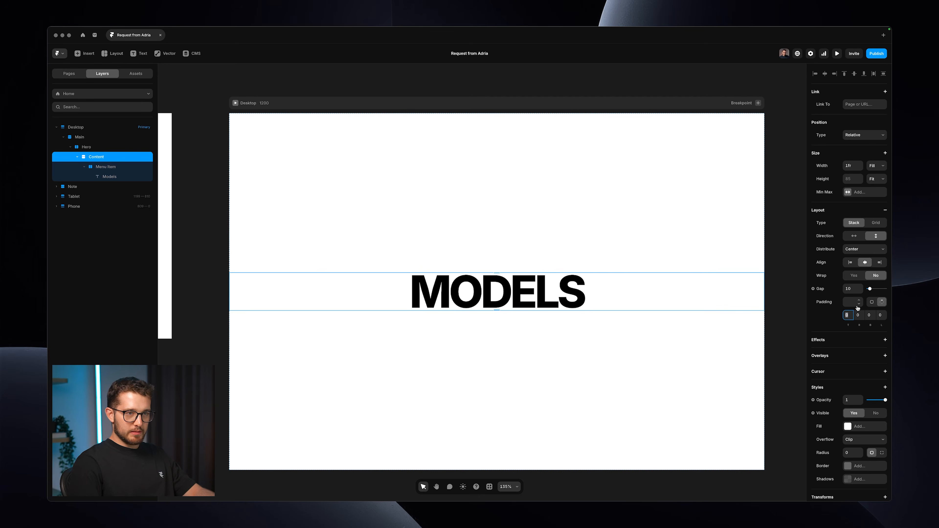
click(880, 315)
text(60)
key(Return)
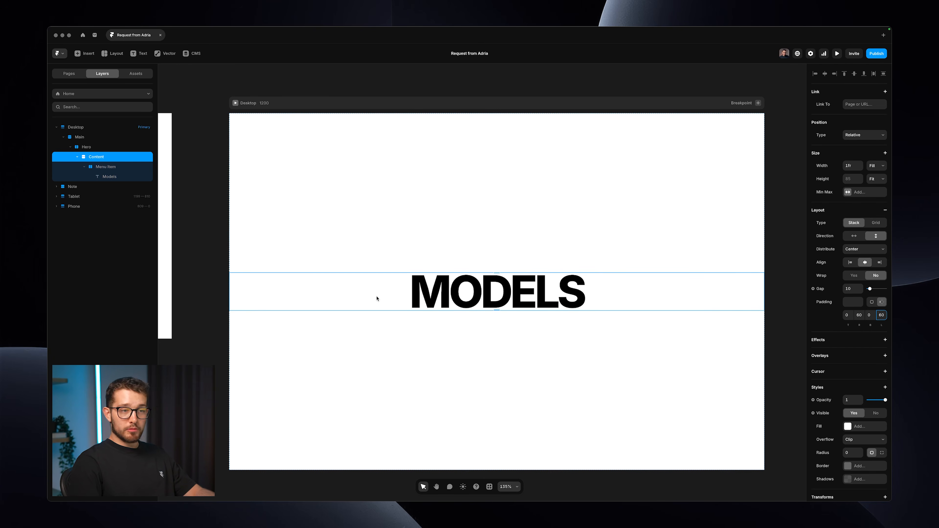
- Measure the area of the Menu Item stack inside the padded Content stack
click(116, 167)
key(super+shift+4)
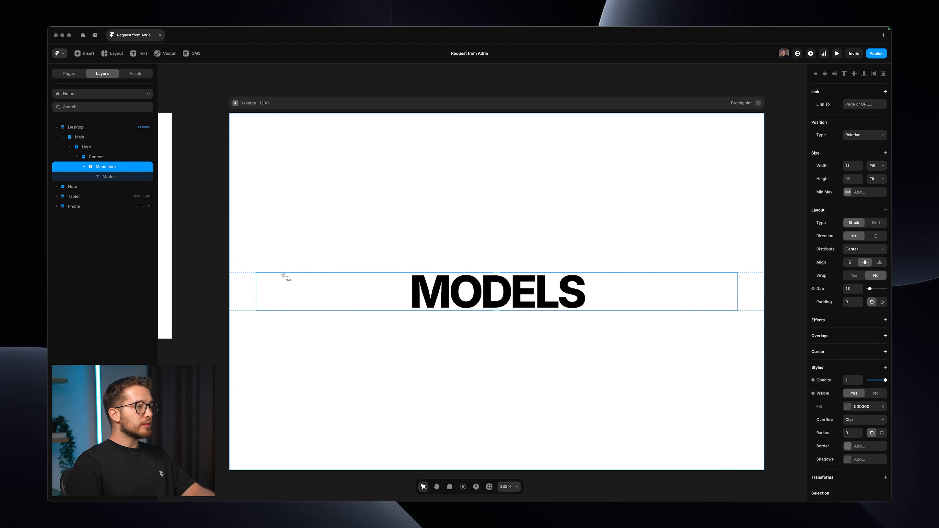
drag(257, 271, 755, 307)
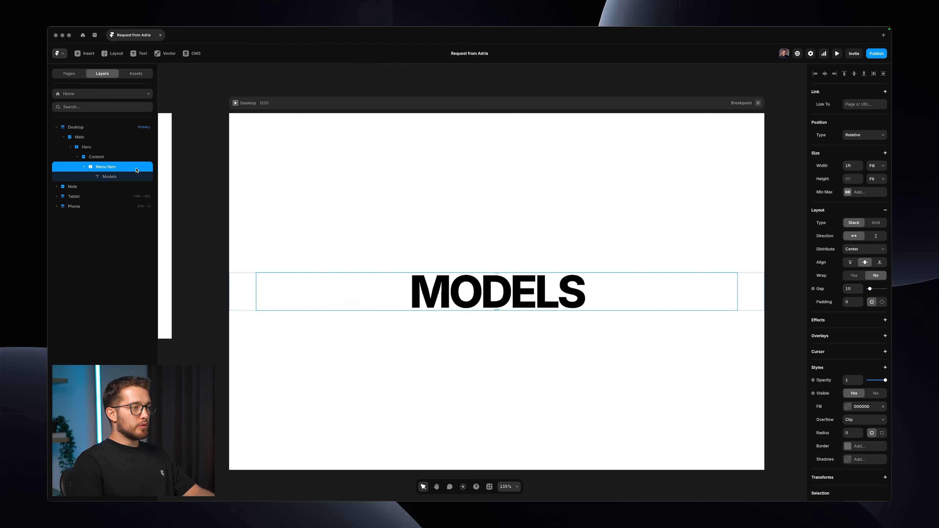
- Create a component named Menu Item from the Menu Item stack
right_click(120, 166)
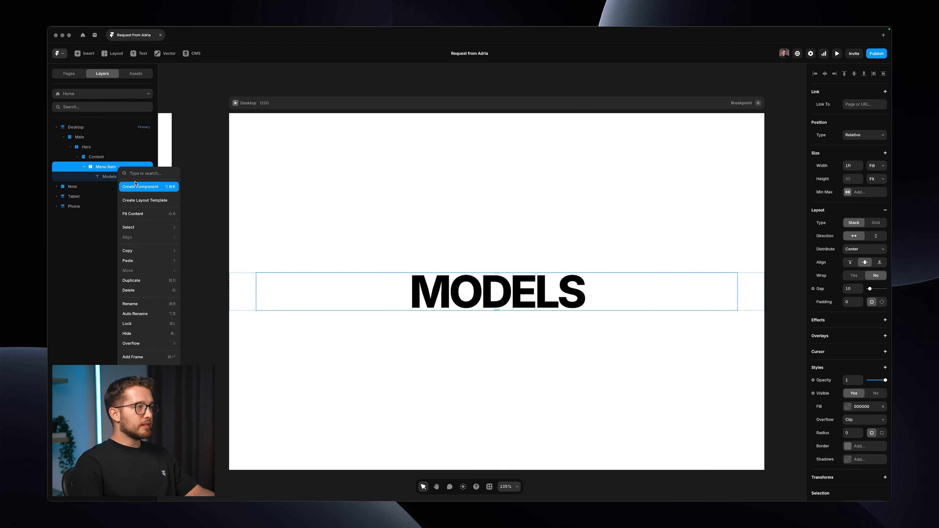
click(126, 186)
click(498, 303)
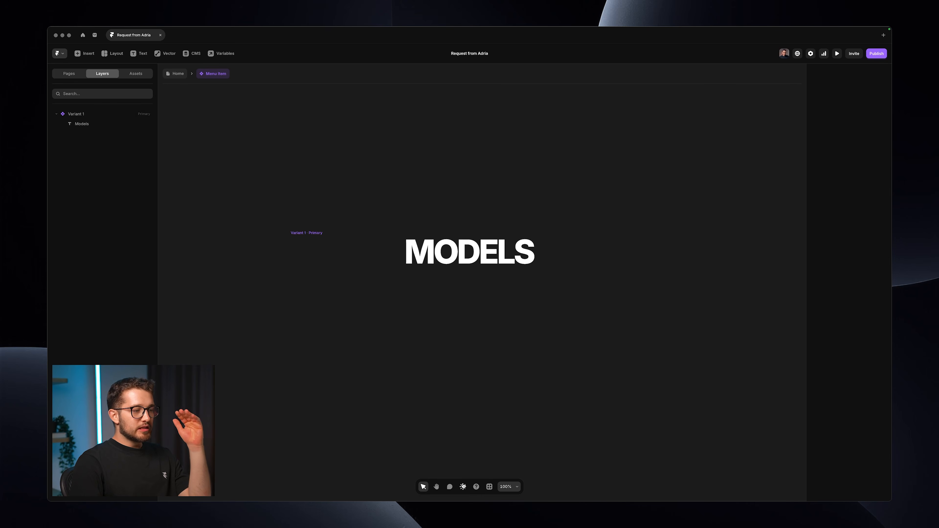
click(463, 487)
click(463, 487)
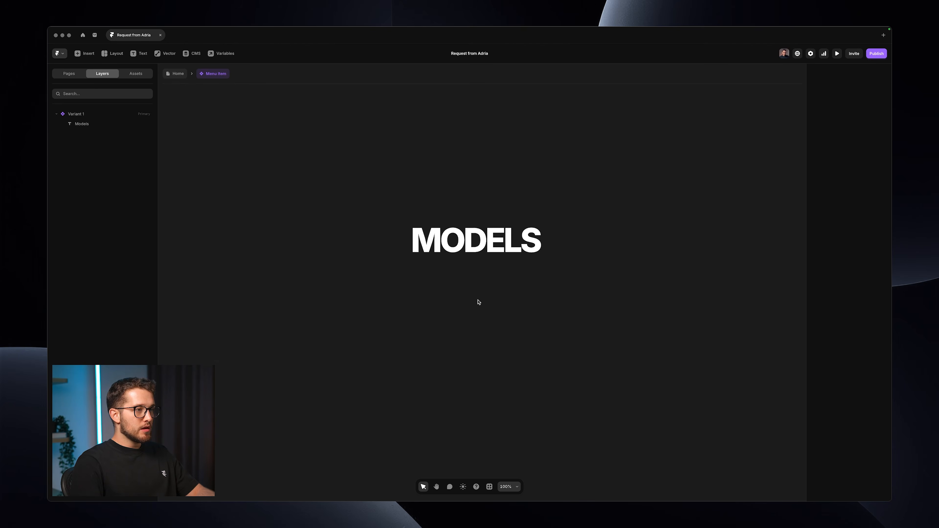
- Rename the component's primary variant to Default
click(357, 261)
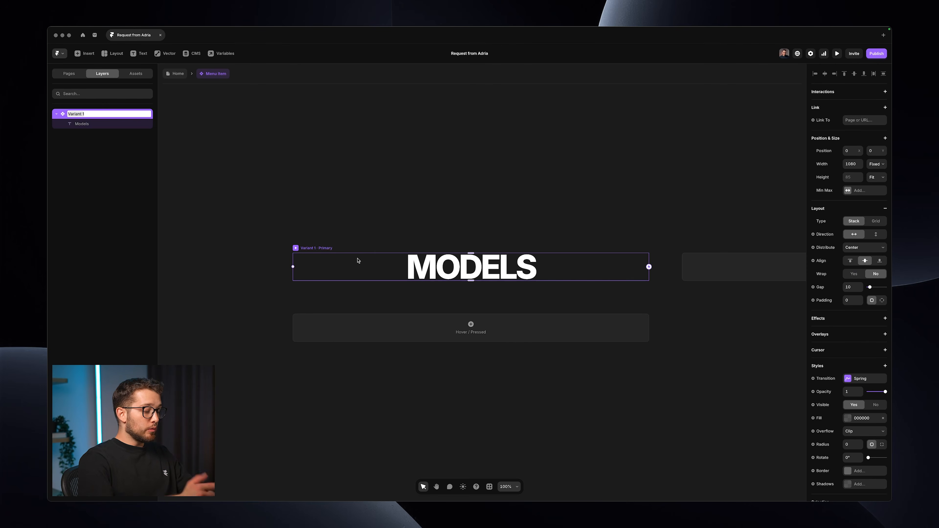
text(Defau)
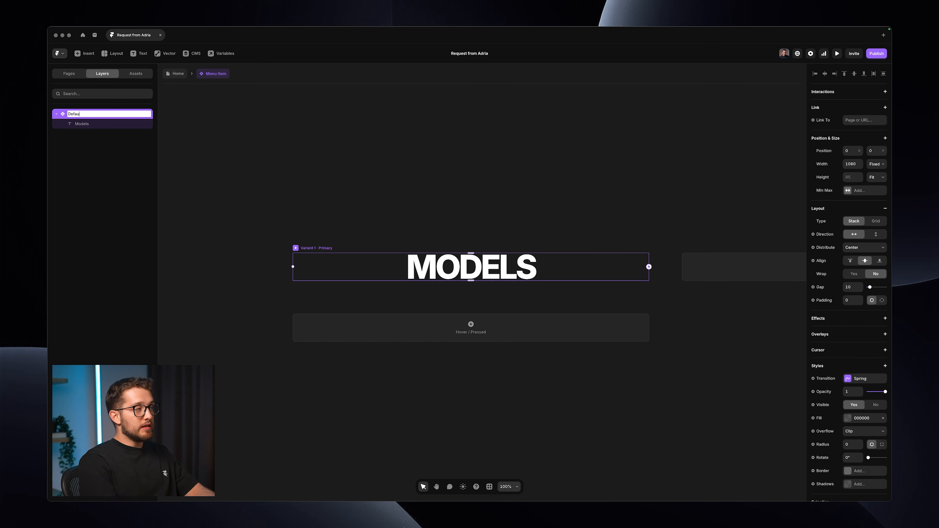
text(lt)
key(Return)
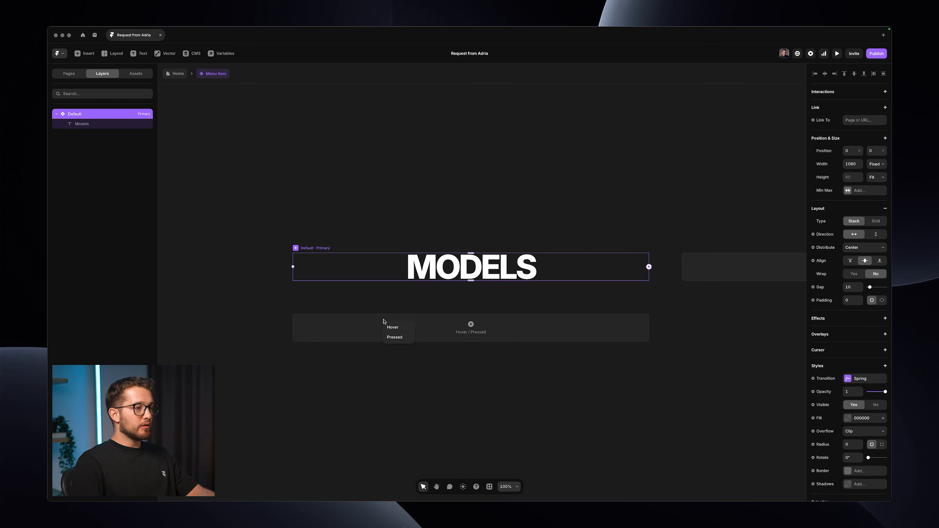
- Add a Hover variant to the Default variant and set its black 000000 fill to 100% opacity
click(398, 327)
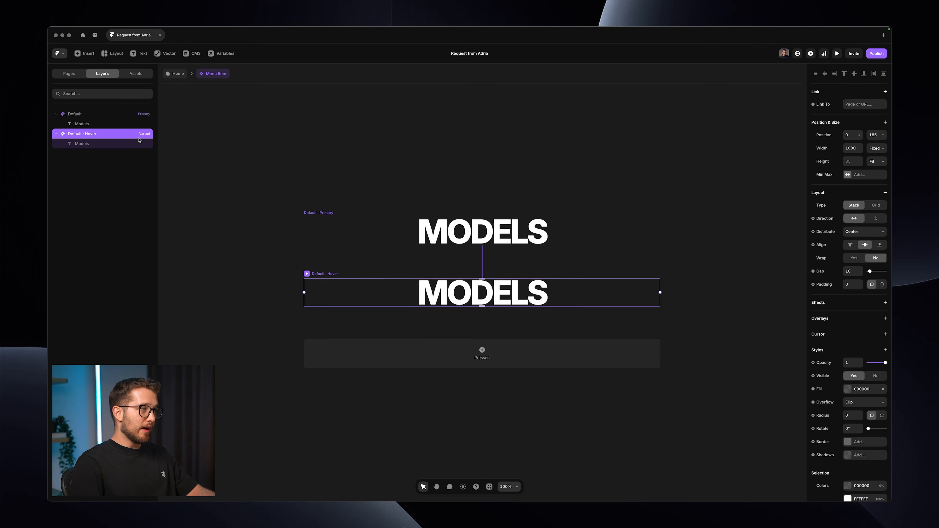
click(856, 388)
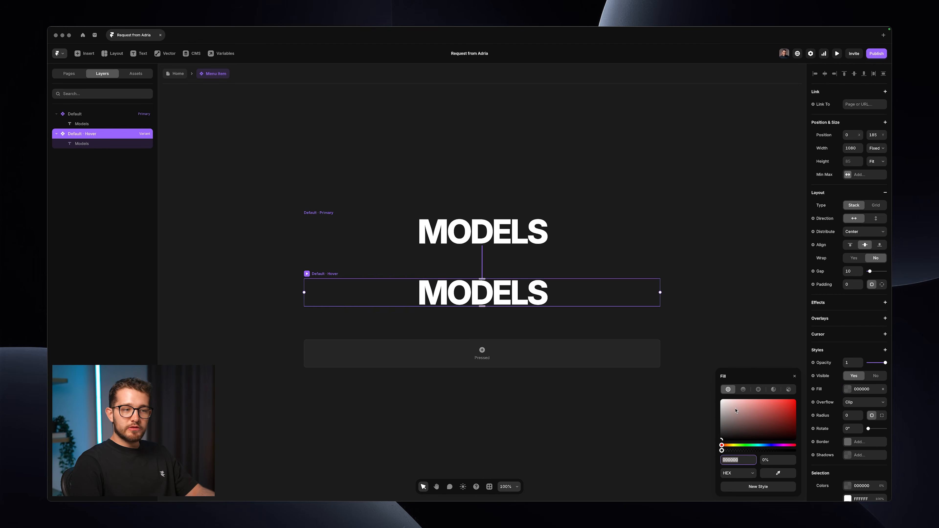
drag(754, 369, 753, 219)
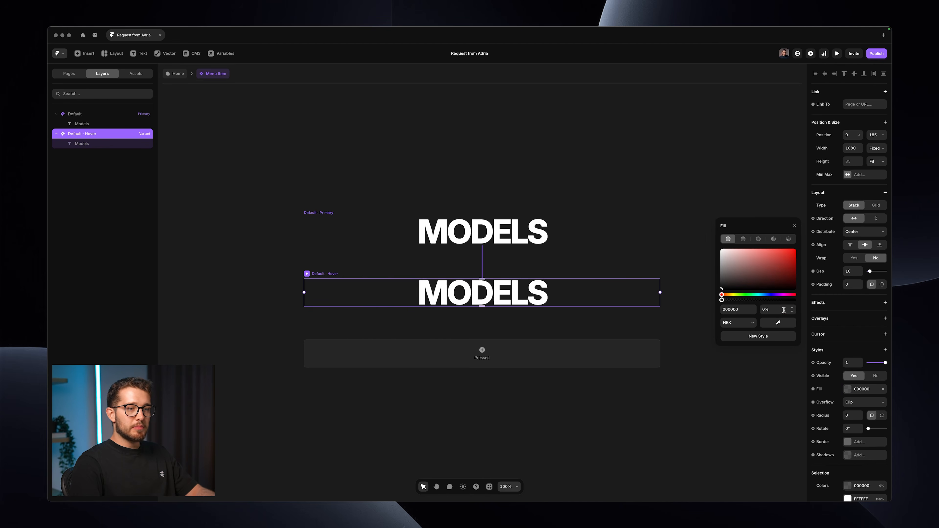
key(Return)
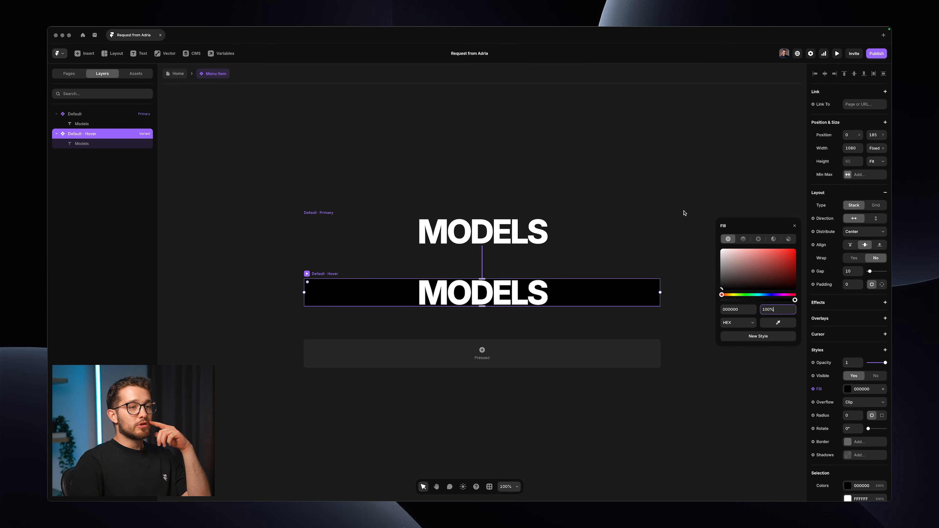
click(683, 187)
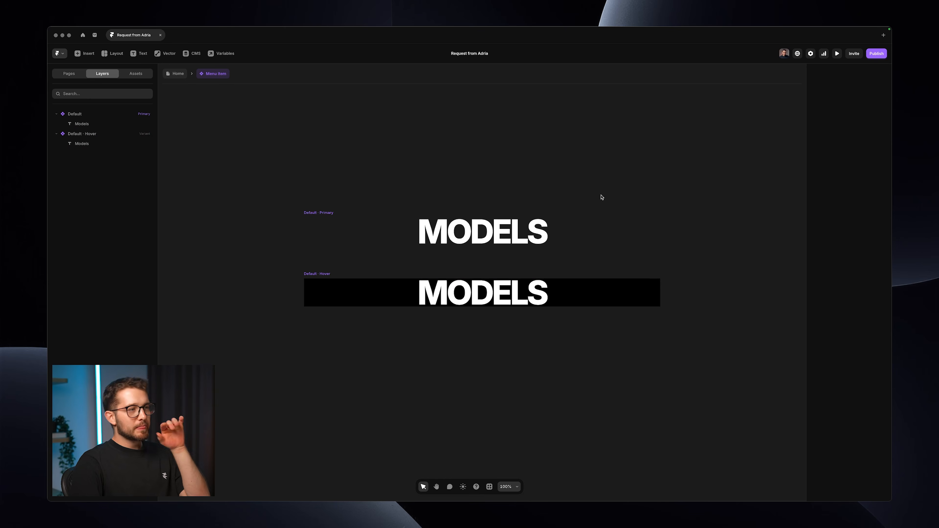
double_click(487, 231)
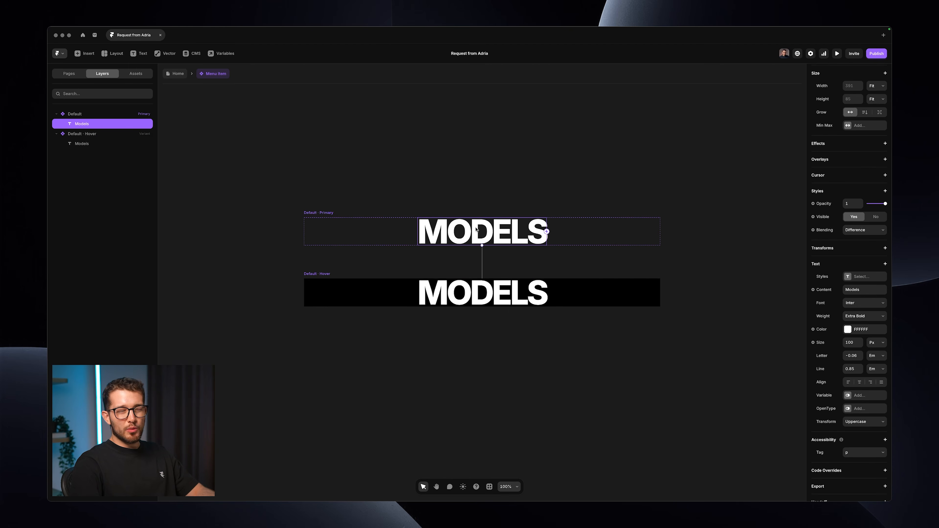
click(474, 291)
click(449, 156)
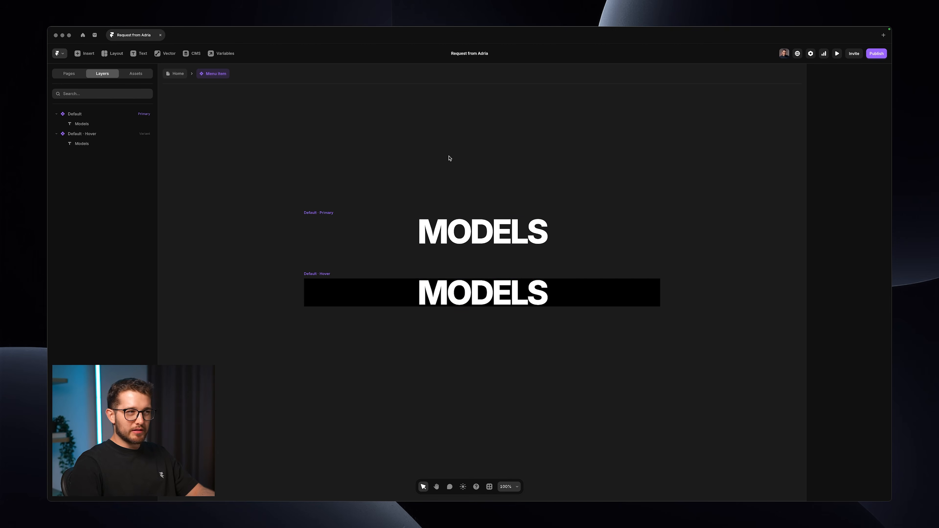
- Preview the Home page to check the Menu Item's hover effect
click(174, 75)
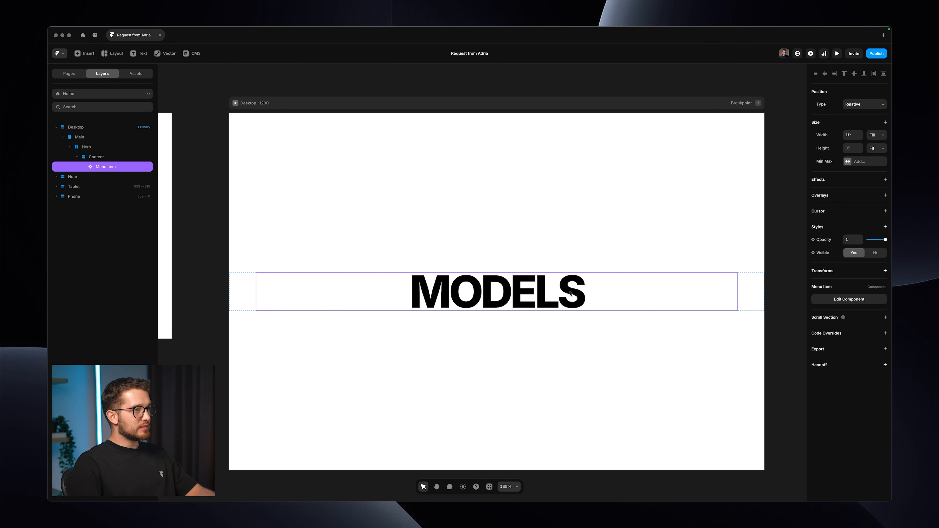
key(super+backslash)
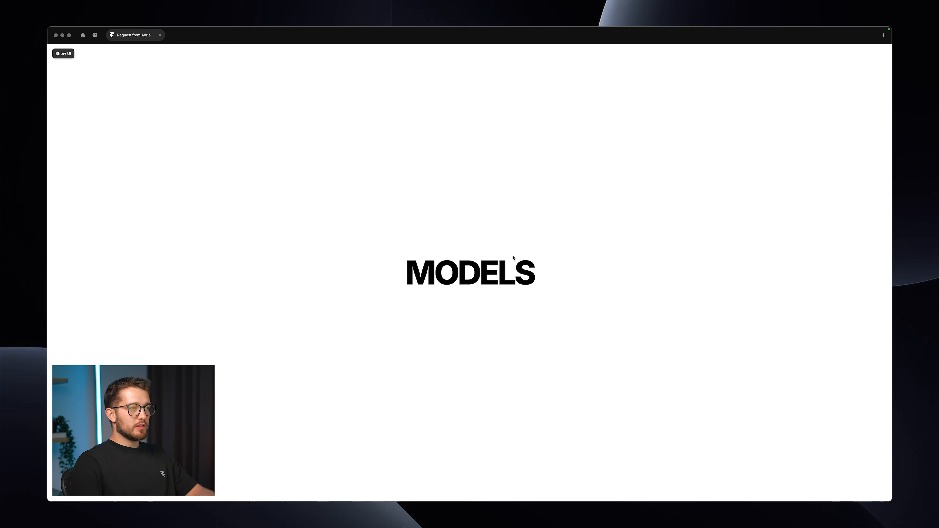
key(super+backslash)
double_click(487, 277)
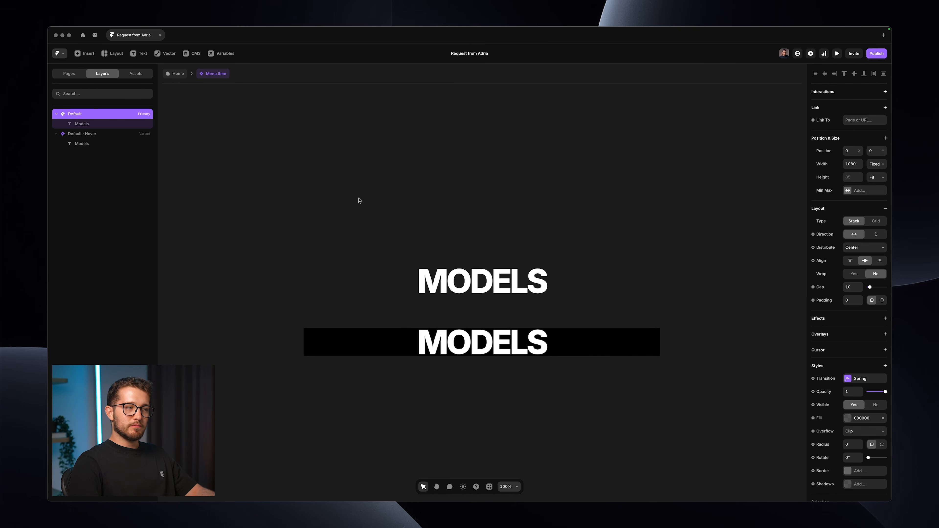
click(176, 72)
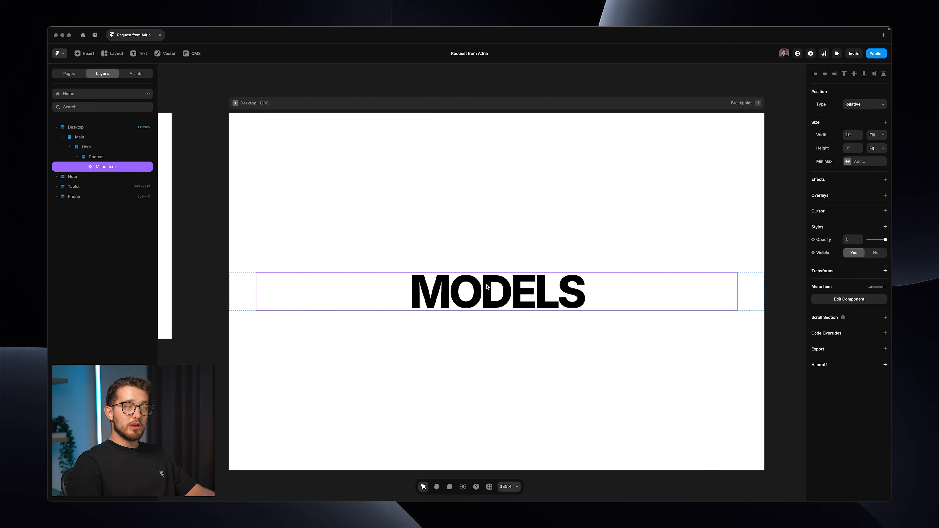
double_click(487, 286)
drag(437, 201, 510, 261)
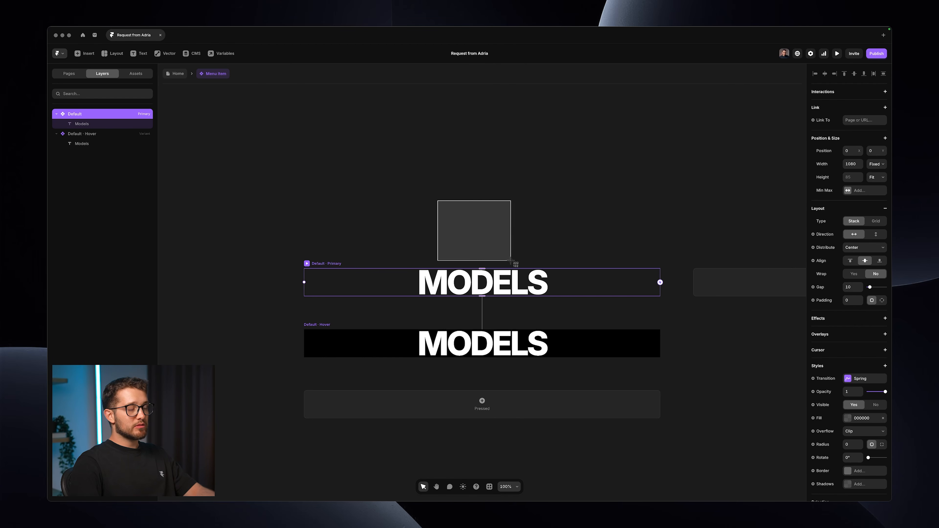
key(Escape)
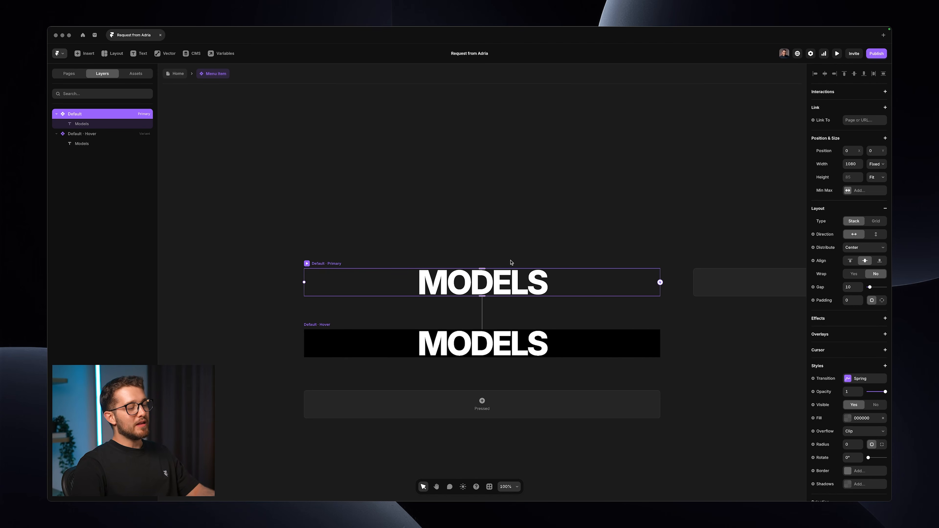
scroll(511, 261, down, 2)
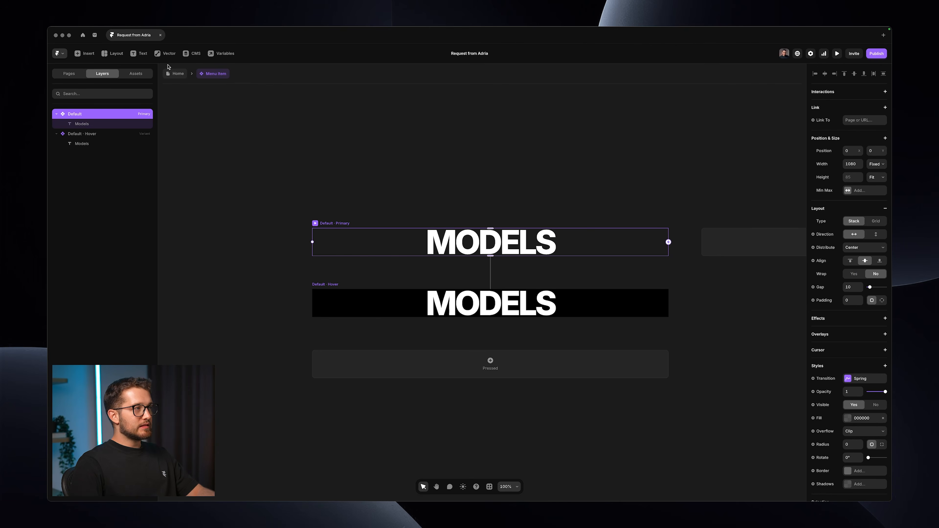
- Preview the Menu Item's hover transition on the Home page and compare it with the Dulcedo site's category menu
click(171, 71)
key(super+p)
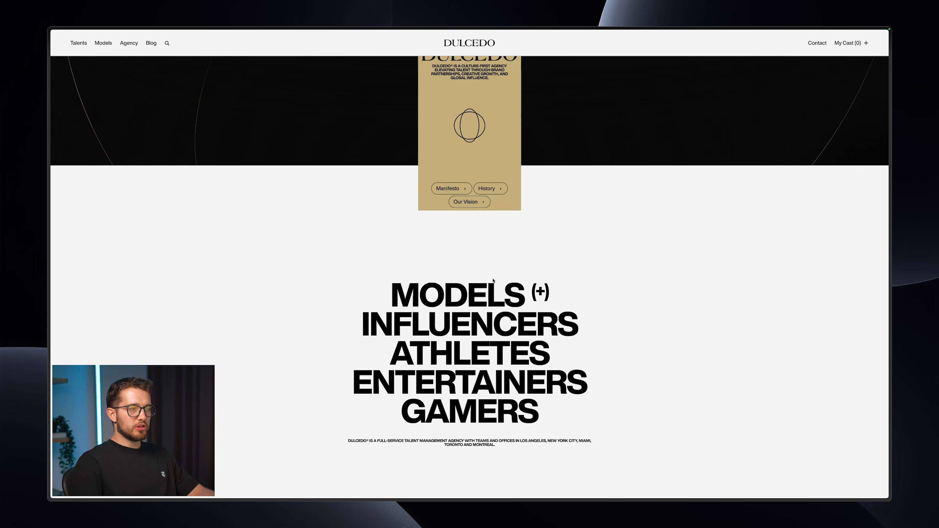
scroll(492, 292, down, 2)
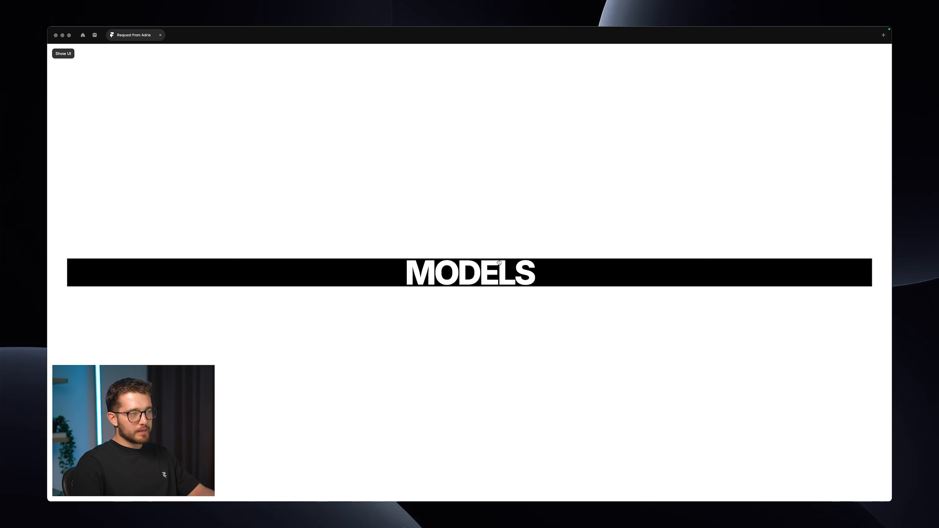
- Set the transition of the Menu Item component's Default variant to Instant and preview the Home page
key(Escape)
double_click(497, 293)
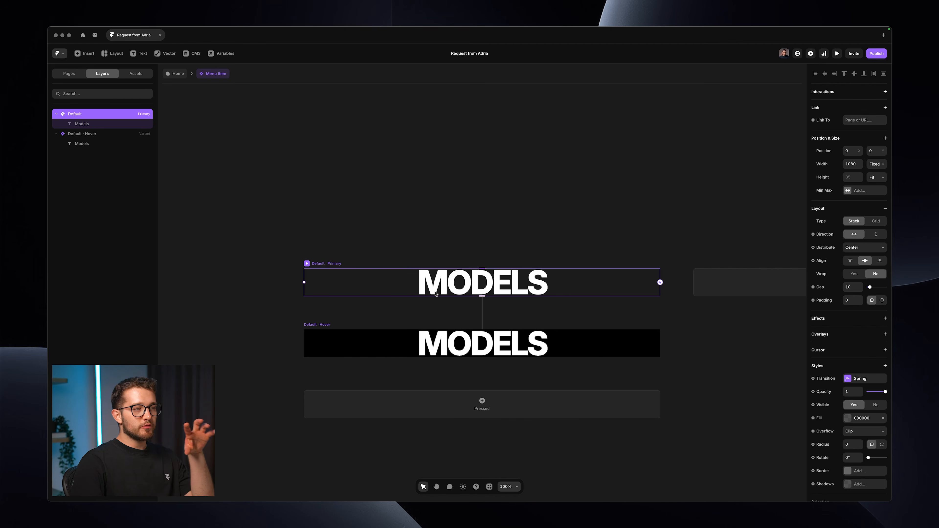
scroll(855, 305, down, 5)
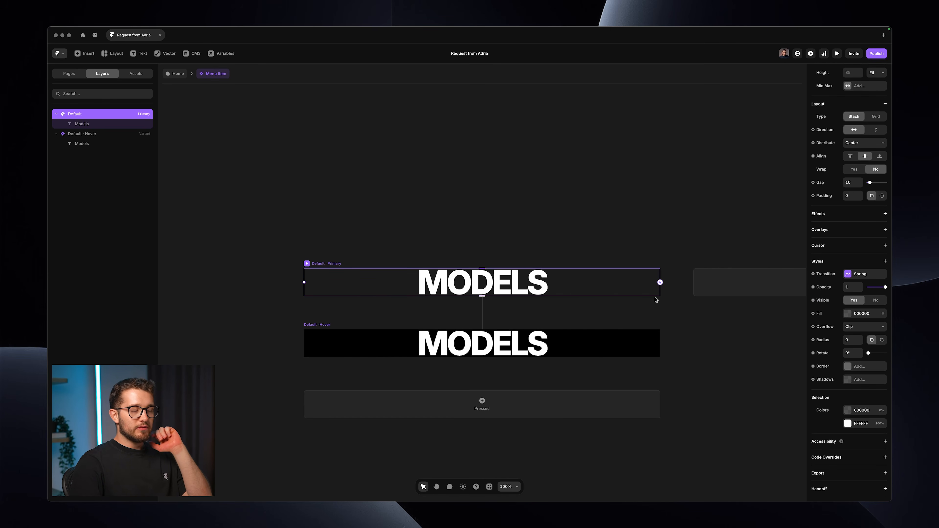
click(862, 274)
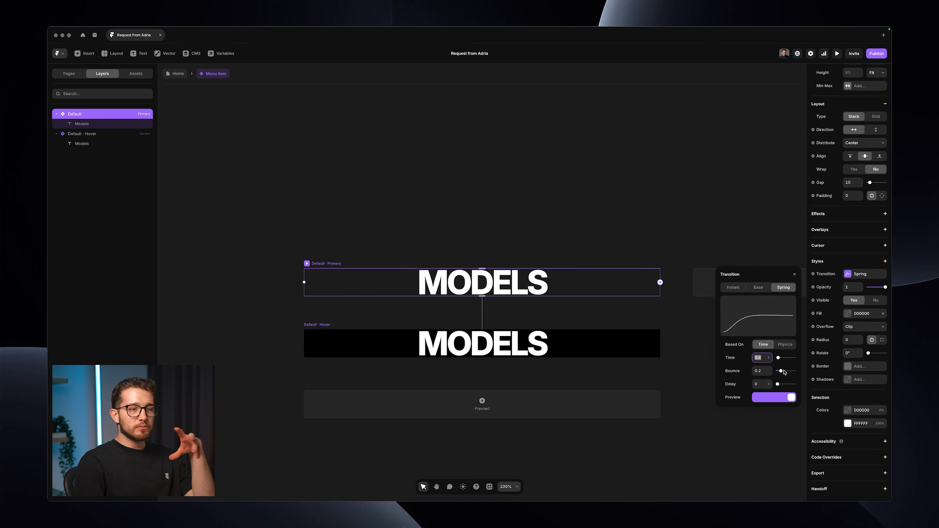
click(740, 288)
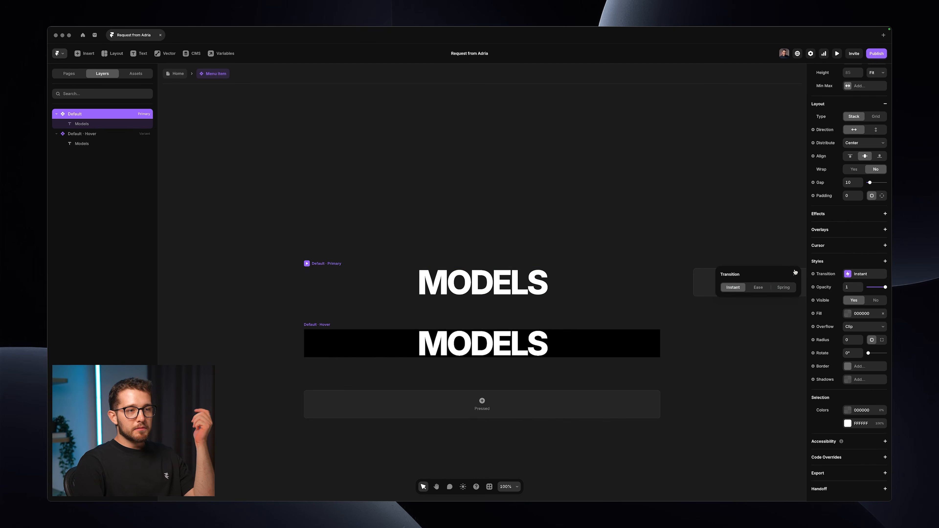
click(639, 249)
click(178, 77)
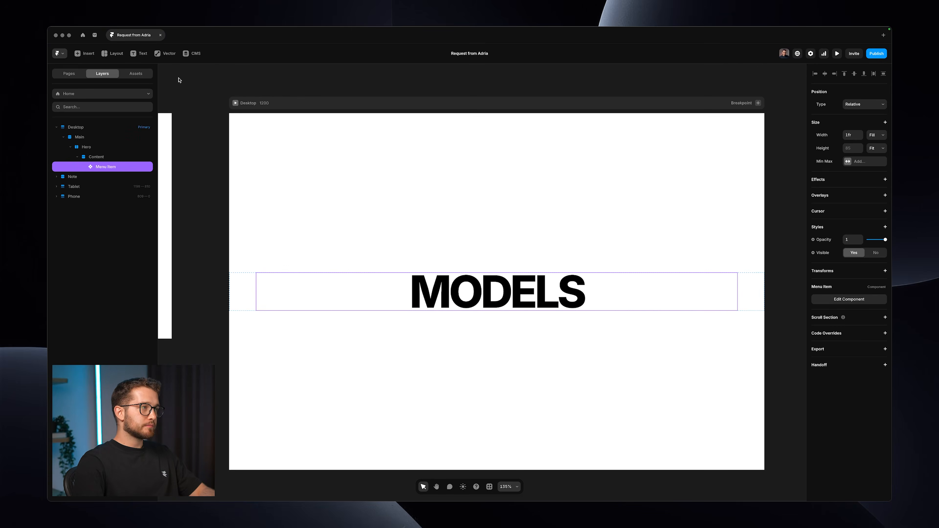
key(super+p)
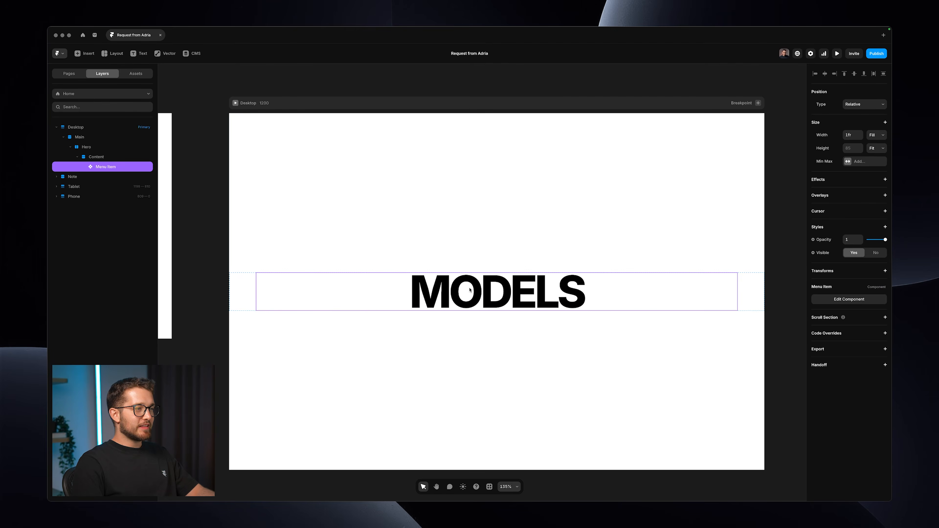
- Set the line height of the Default variant's Models text to 0.9 em and preview the Home page
double_click(472, 287)
click(472, 287)
click(846, 369)
key(Right)
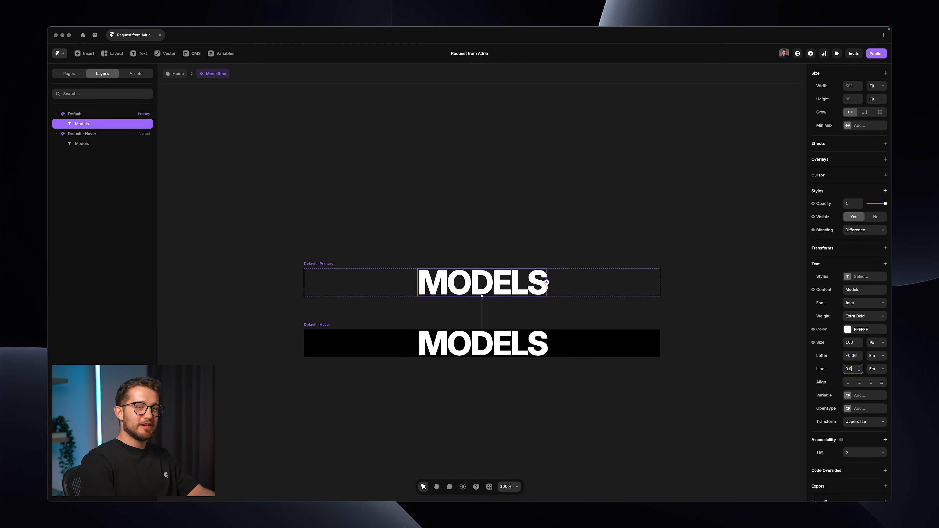
text(9)
key(Return)
click(257, 103)
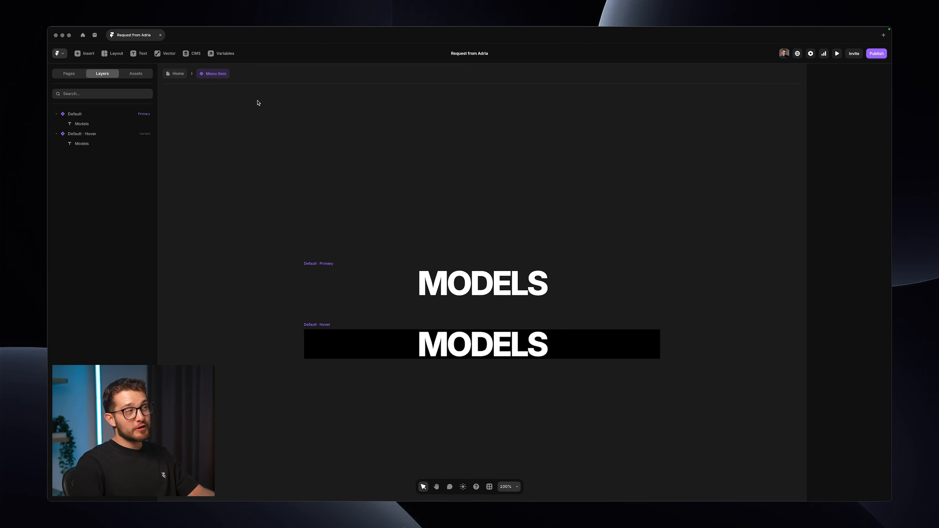
click(176, 73)
key(super+p)
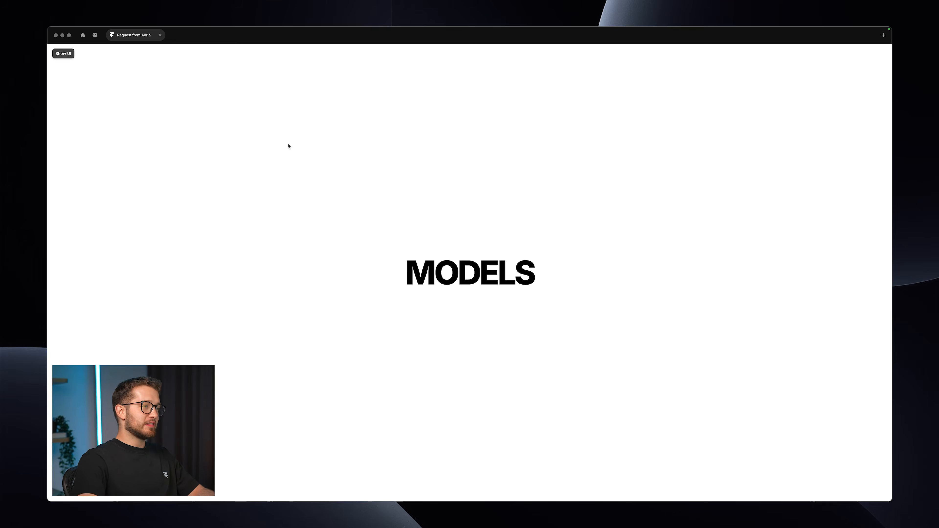
key(Escape)
- Duplicate the Menu Item inside the Content stack on the Desktop breakpoint and compare the result with the Dulcedo menu
scroll(470, 334, down, 5)
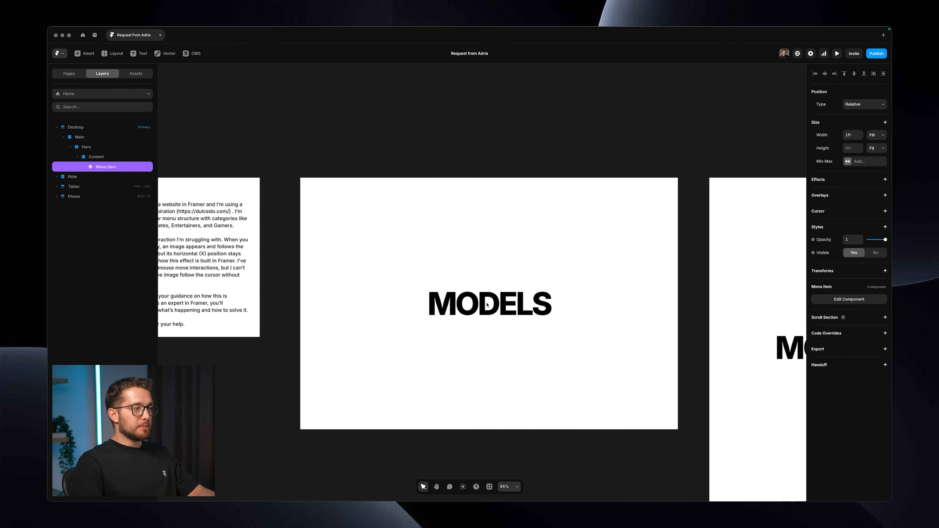
scroll(502, 304, down, 1)
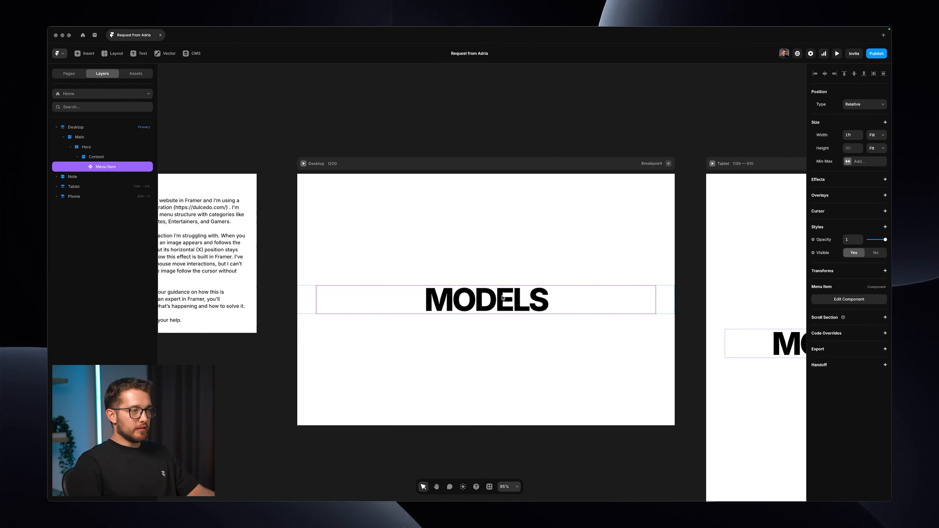
key(super+d)
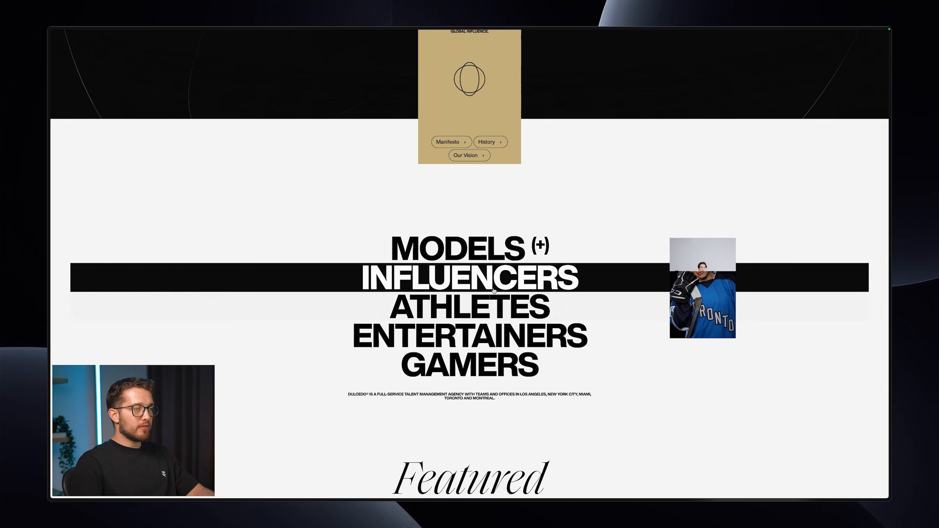
key(super+shift+4)
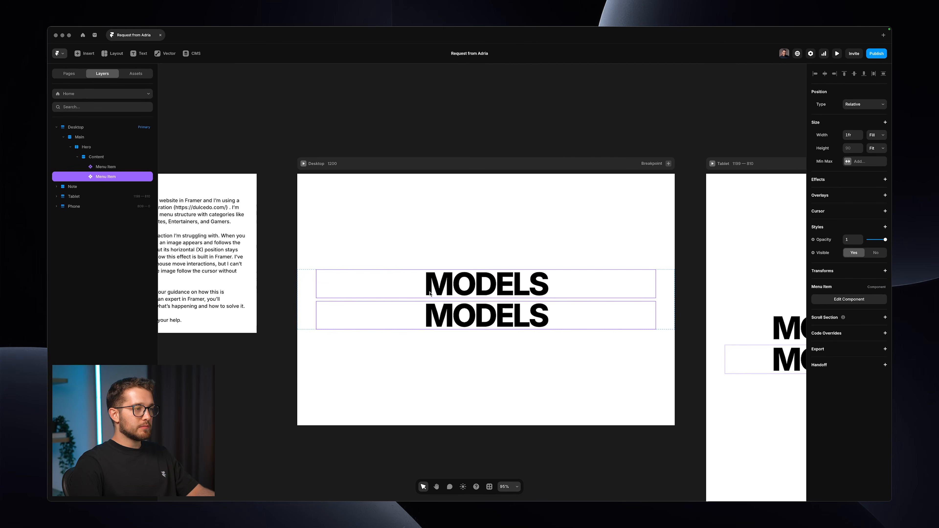
- Set the Content stack's gap to 0 and preview the hover effect on the two menu items
click(434, 300)
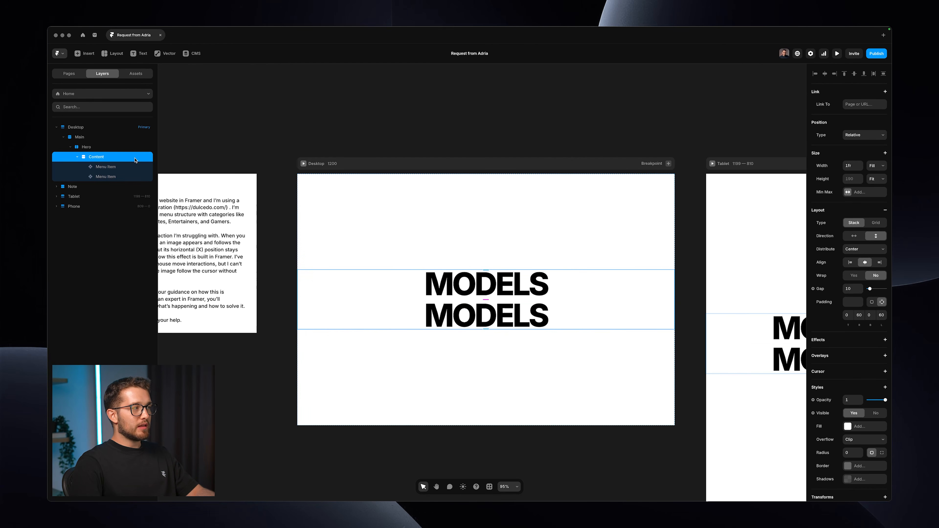
click(846, 289)
key(Tab)
key(shift+Tab)
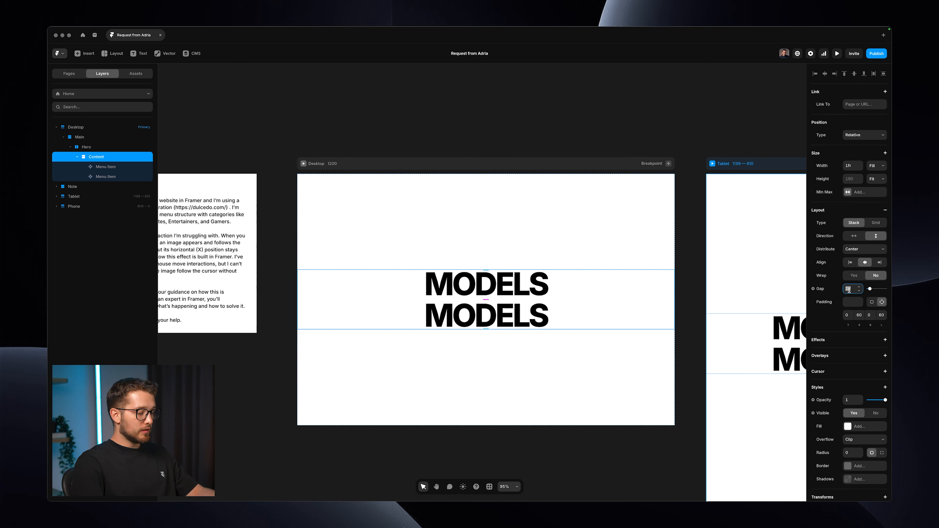
text(0)
key(super+p)
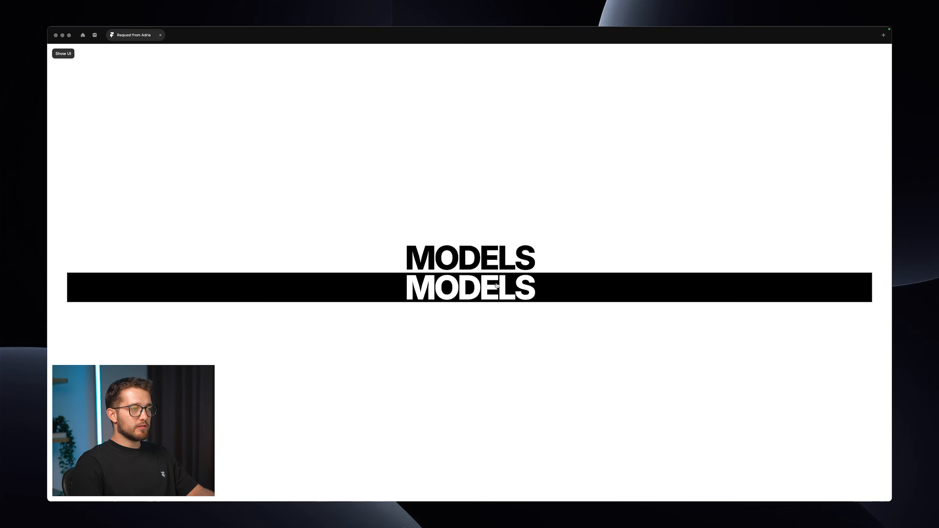
key(super+backslash)
scroll(498, 311, up, 3)
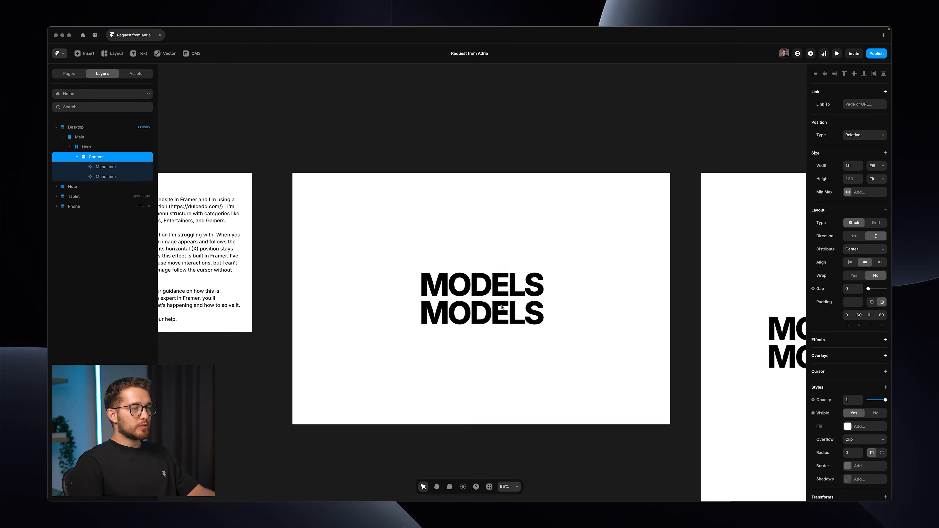
- Try inserting "asda" into the Default variant's Models text and return to the Home page to see both menu items
click(476, 317)
scroll(475, 318, up, 3)
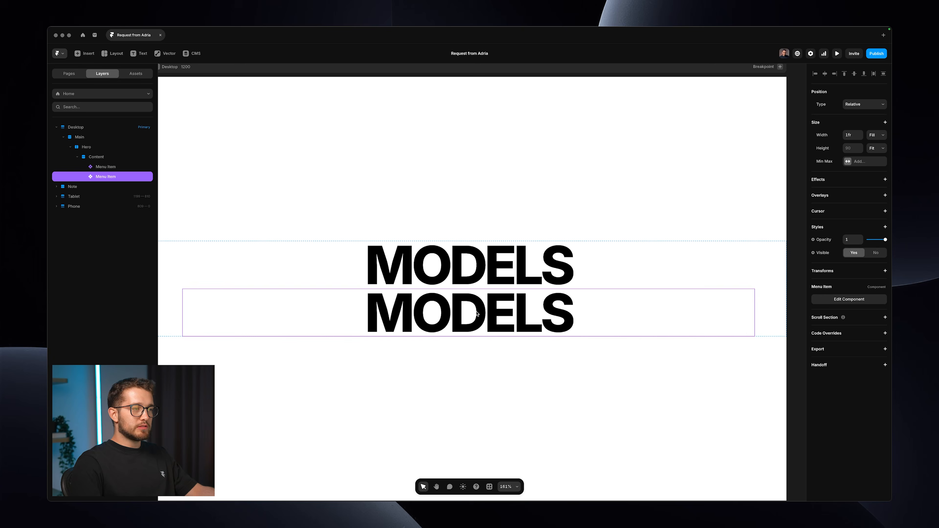
double_click(497, 290)
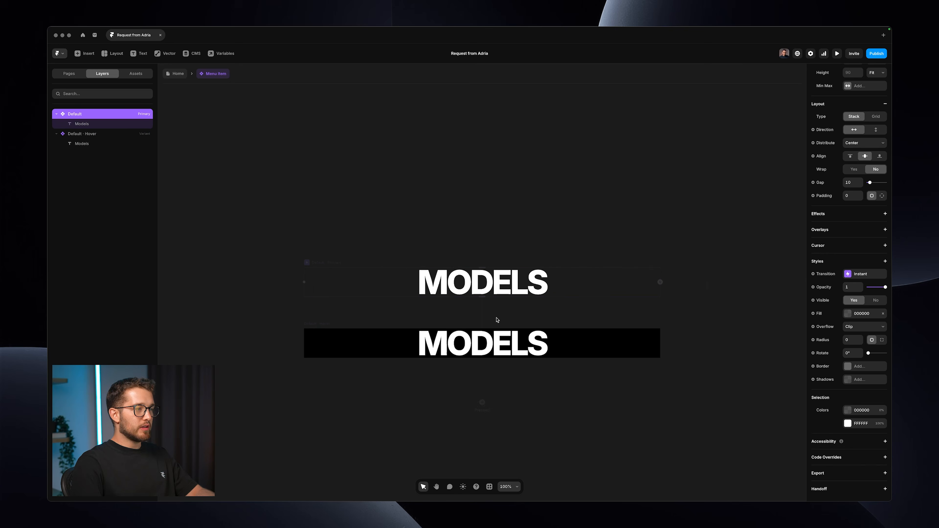
click(498, 288)
double_click(497, 288)
click(498, 289)
text(asda)
click(175, 75)
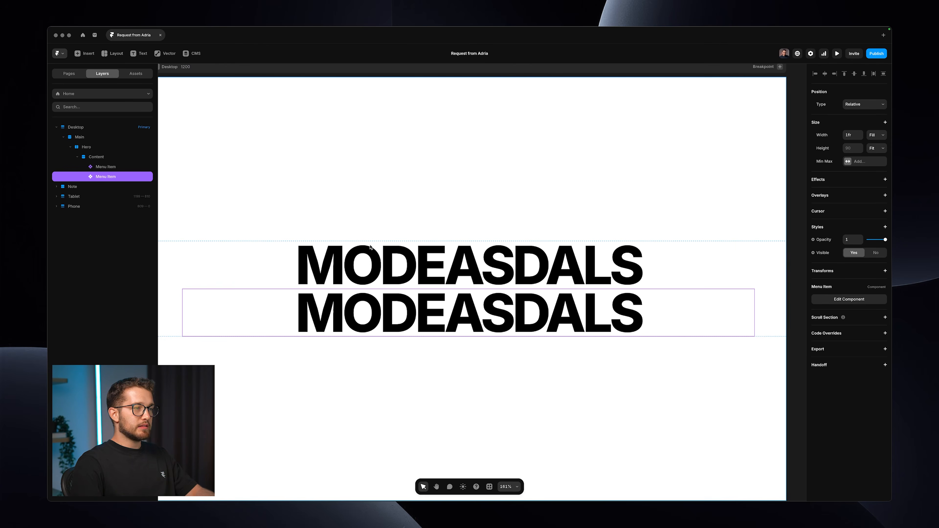
- Undo the test letters inserted into the Models text
click(539, 386)
key(super+z)
key(super+z)
key(super+z)
key(super+z)
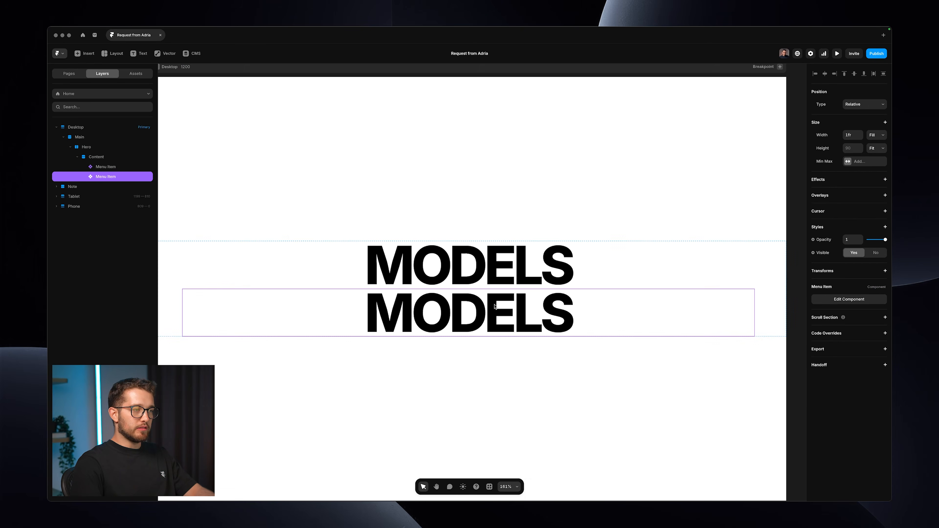
- Create a plain text variable from the content of the Models text in the Menu Item component's Default variant
double_click(495, 306)
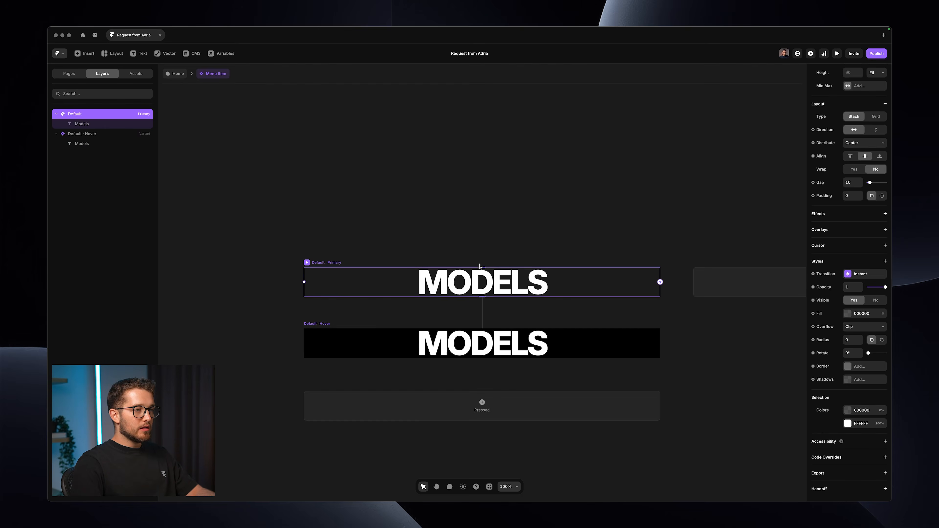
click(508, 291)
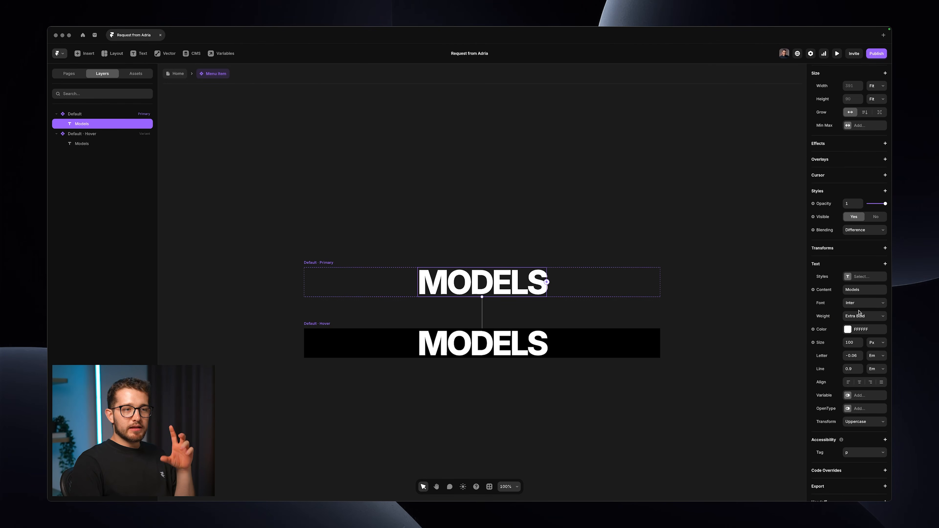
click(826, 292)
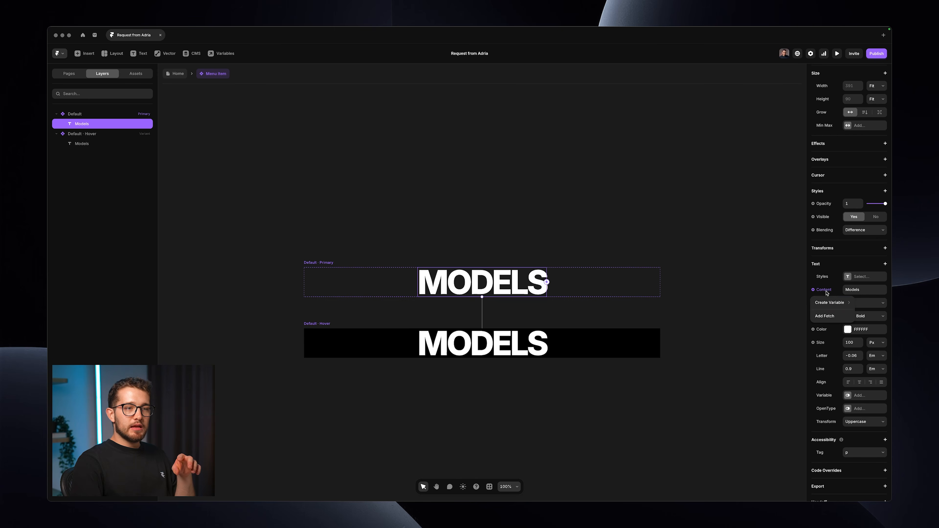
mouse_move(829, 302)
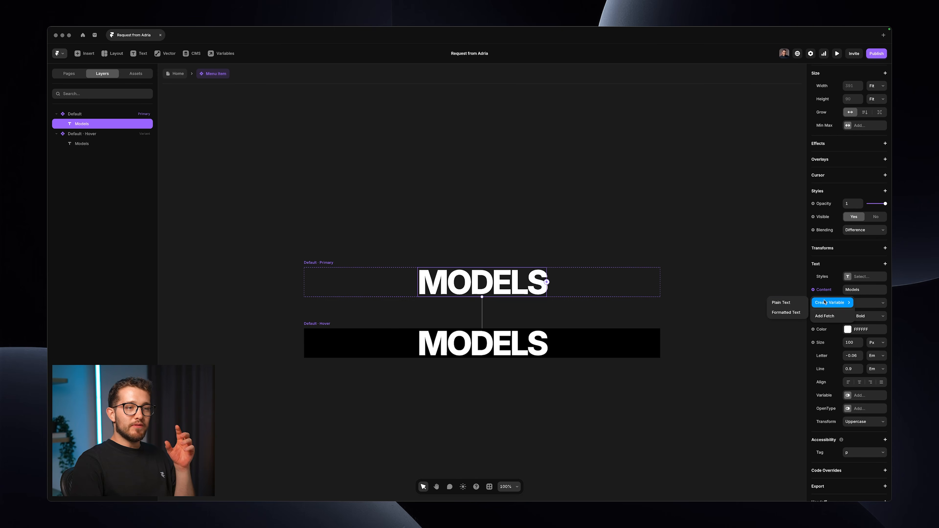
click(790, 303)
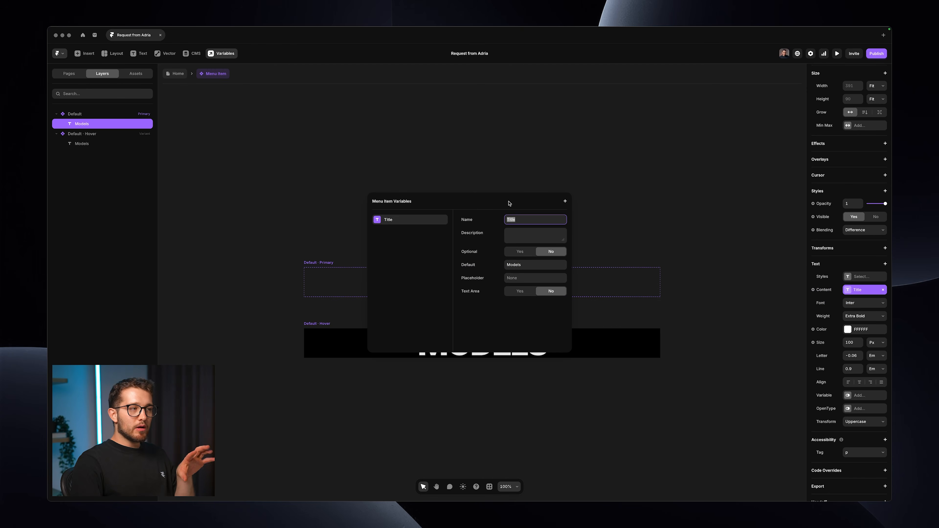
- Keep Title as the variable's name in the Menu Item component and return to the Home page
click(410, 221)
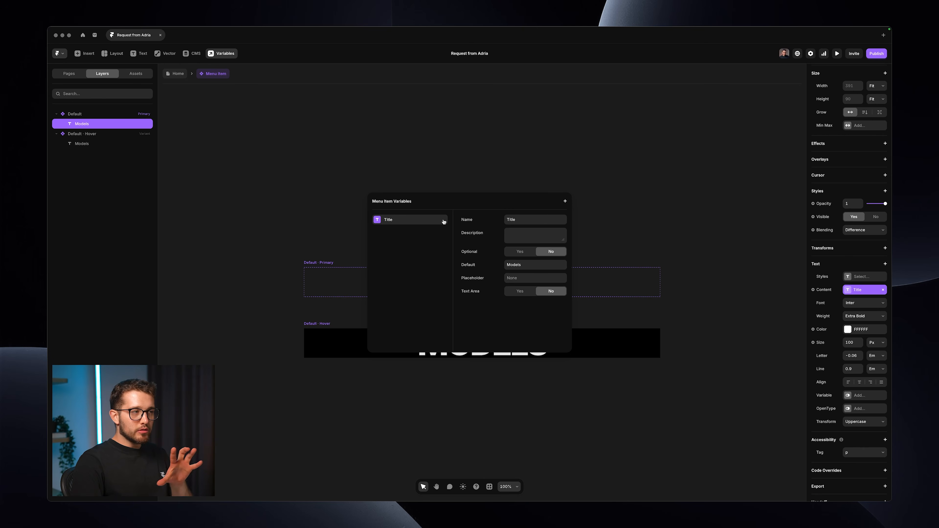
click(473, 165)
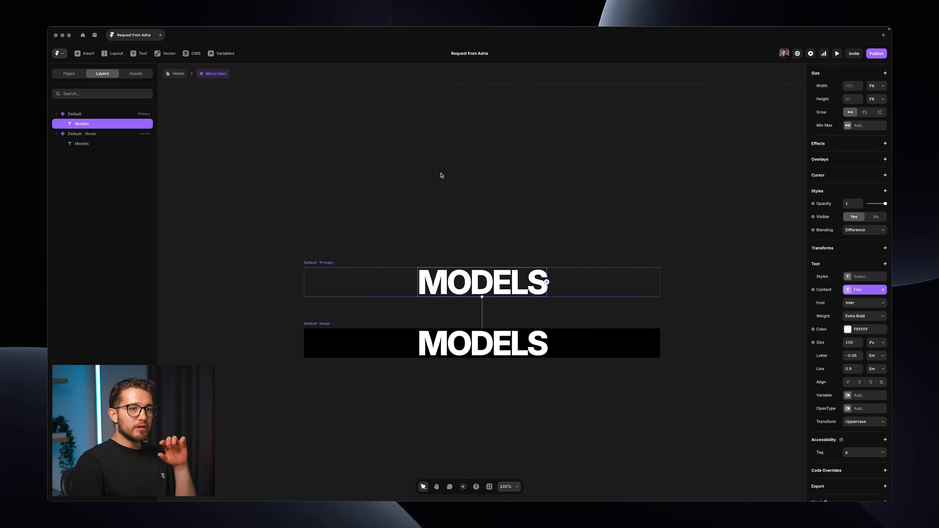
click(174, 75)
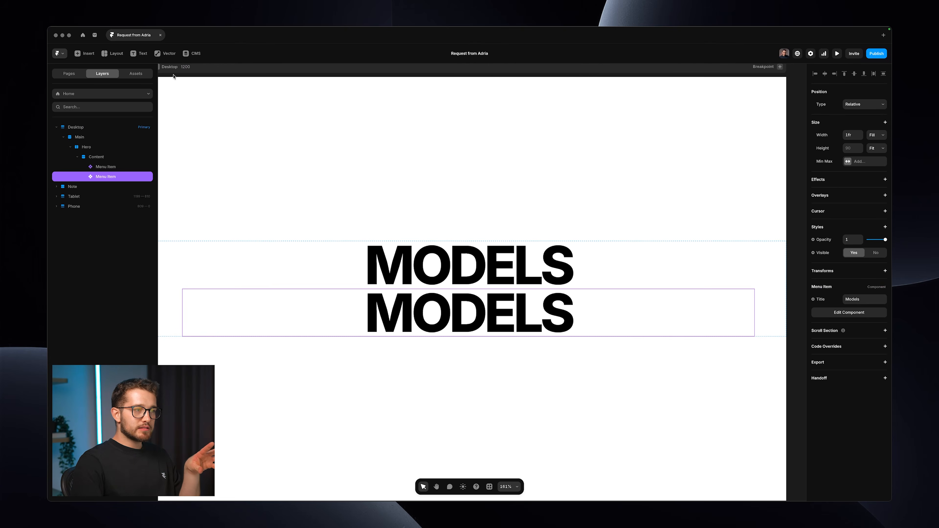
scroll(438, 277, up, 5)
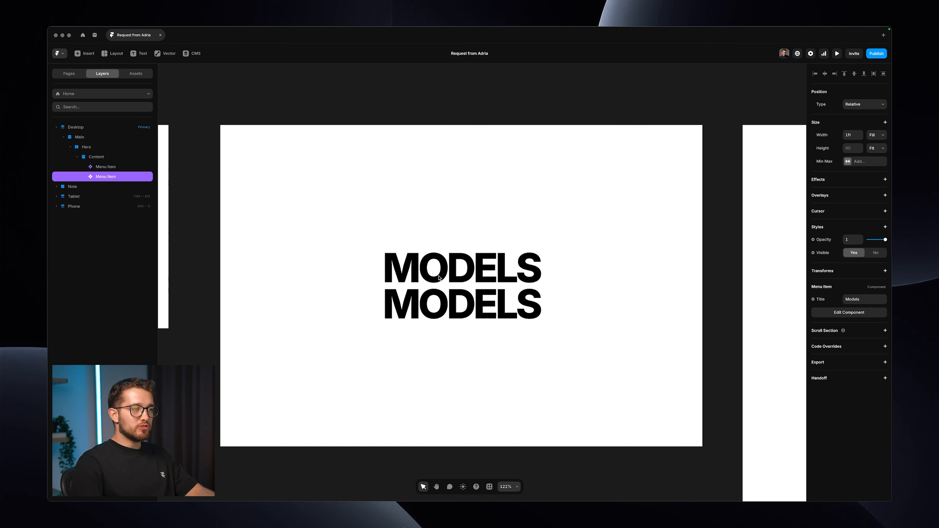
- Set the title of the second menu item on the Desktop breakpoint to "Influencers"
click(442, 272)
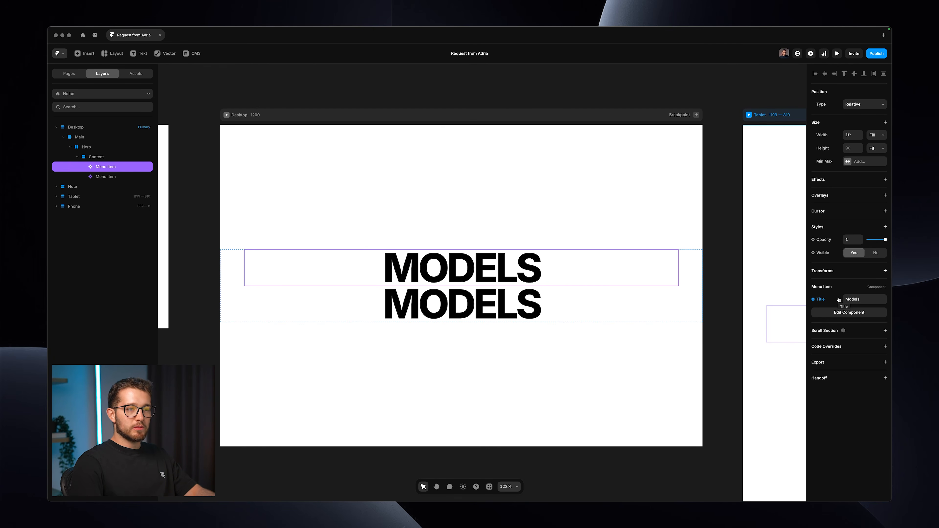
click(447, 290)
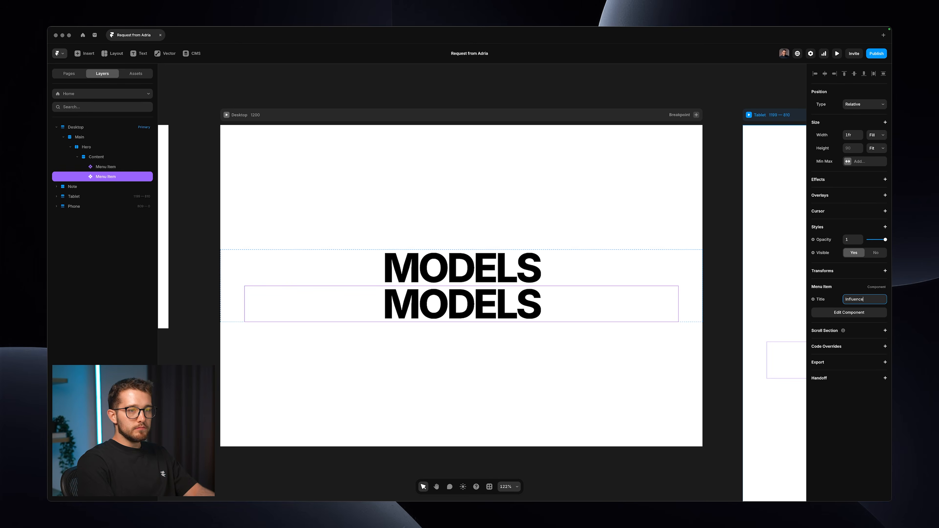
text(rs)
click(613, 343)
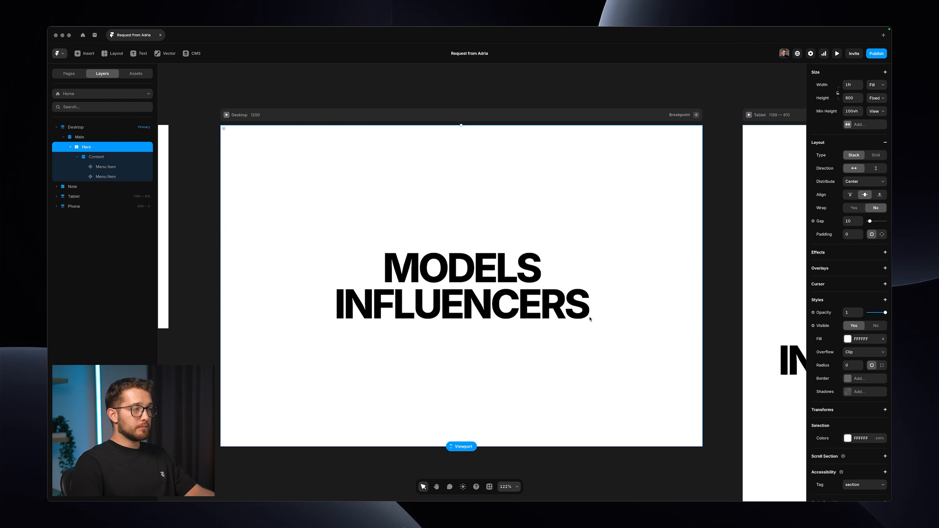
- Duplicate the Influencers menu item and set the copy's title to "ATHLETES"
click(590, 317)
key(super+d)
scroll(567, 325, up, 1)
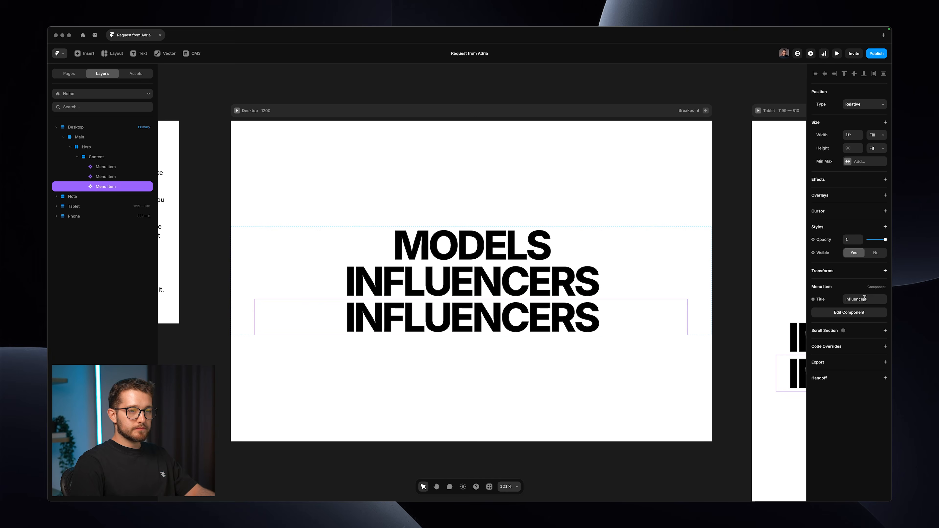
double_click(860, 299)
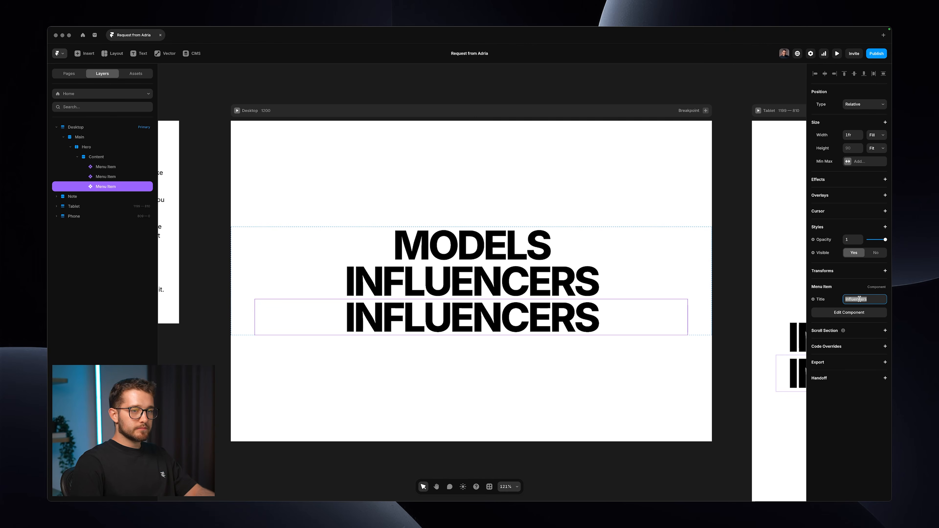
text(ATHLETES)
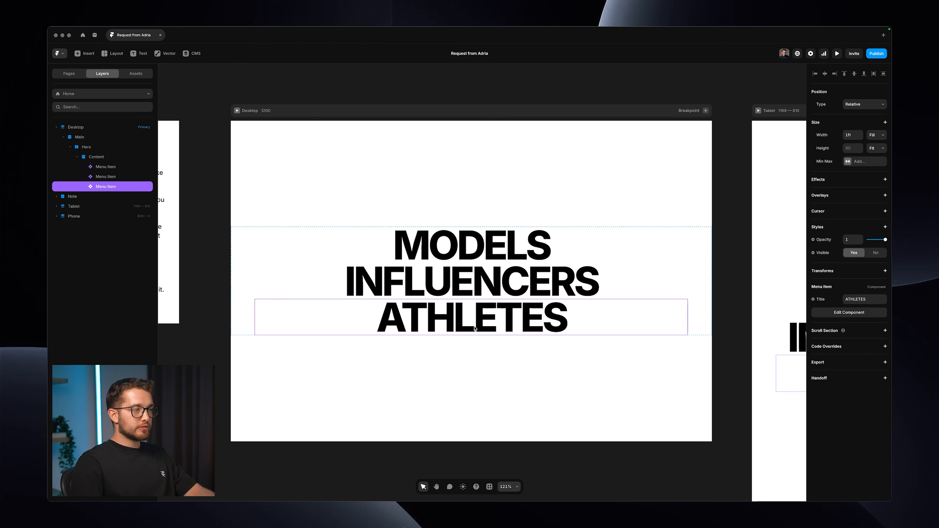
- Duplicate the Athletes menu item and set the copy's title to "ENTERTAINERS"
key(super+d)
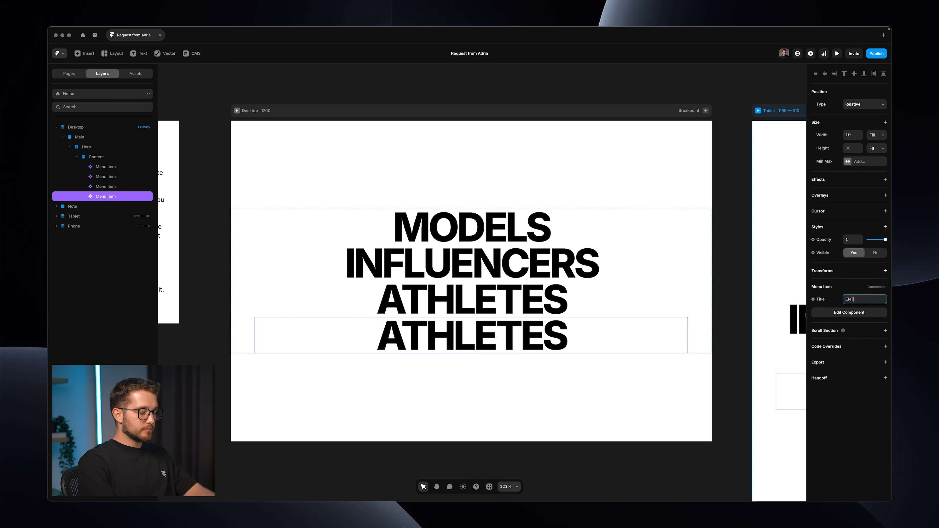
click(871, 299)
text(ENTERTAINERS)
key(Return)
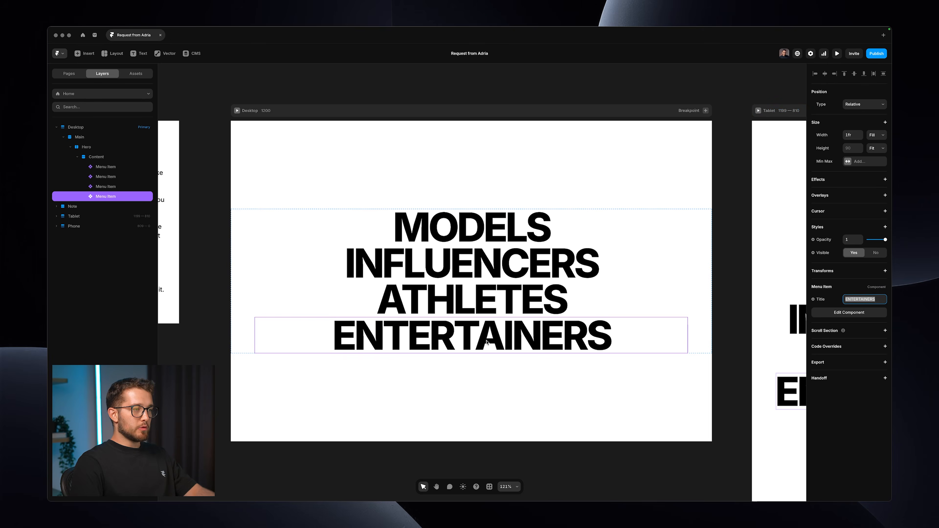
- Duplicate the Entertainers menu item and set the copy's title to "Gamers"
key(super+d)
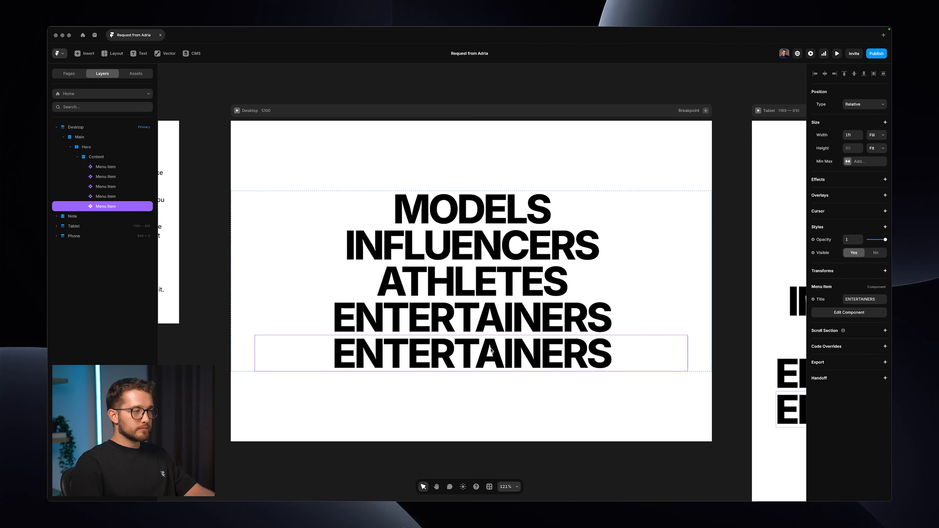
text(Gamers)
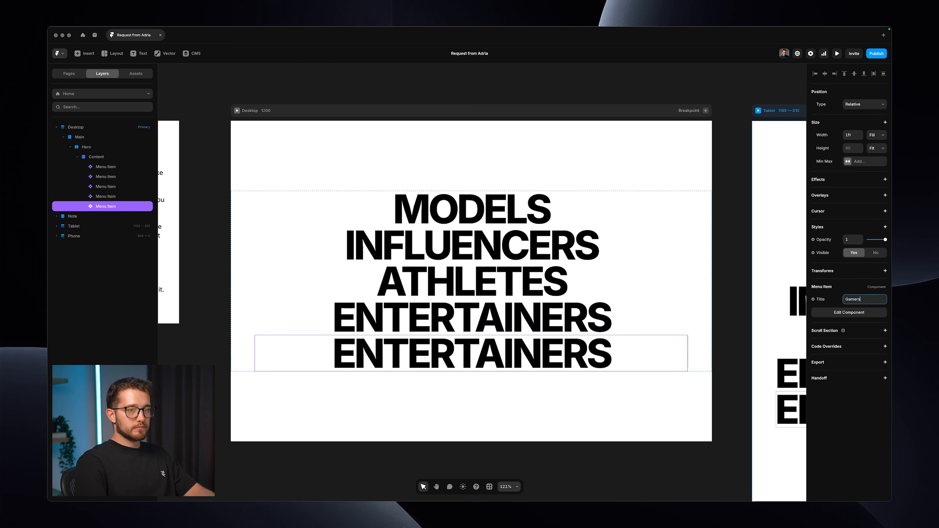
key(Return)
click(518, 413)
- Add User Select set to None to the Models text in the Menu Item's Default variant, and select that variant
key(super+backslash)
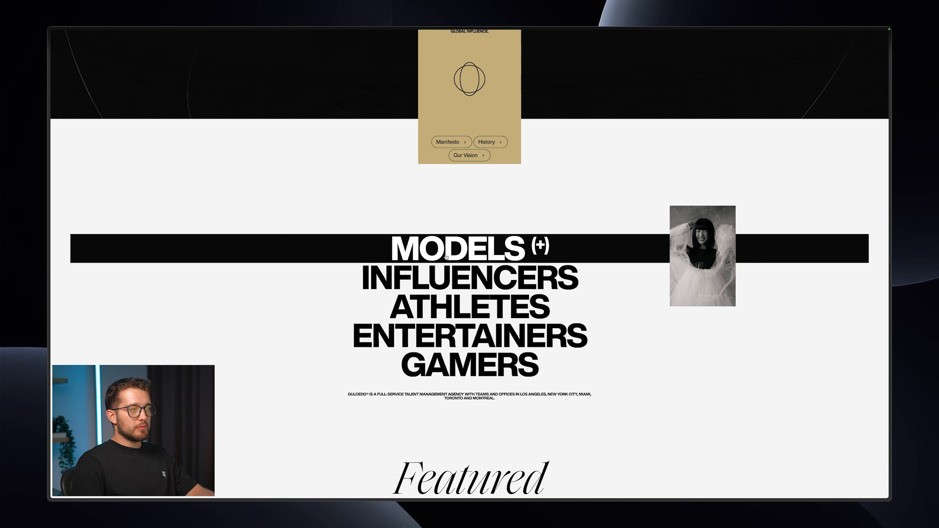
mouse_move(383, 218)
mouse_down()
mouse_move(482, 276)
mouse_move(480, 364)
mouse_move(512, 224)
mouse_move(373, 226)
mouse_up()
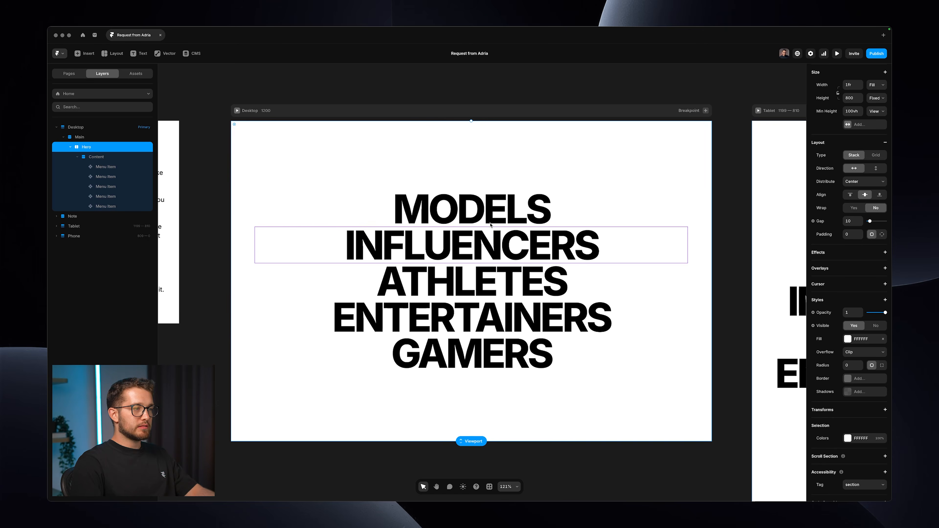
click(492, 211)
double_click(492, 211)
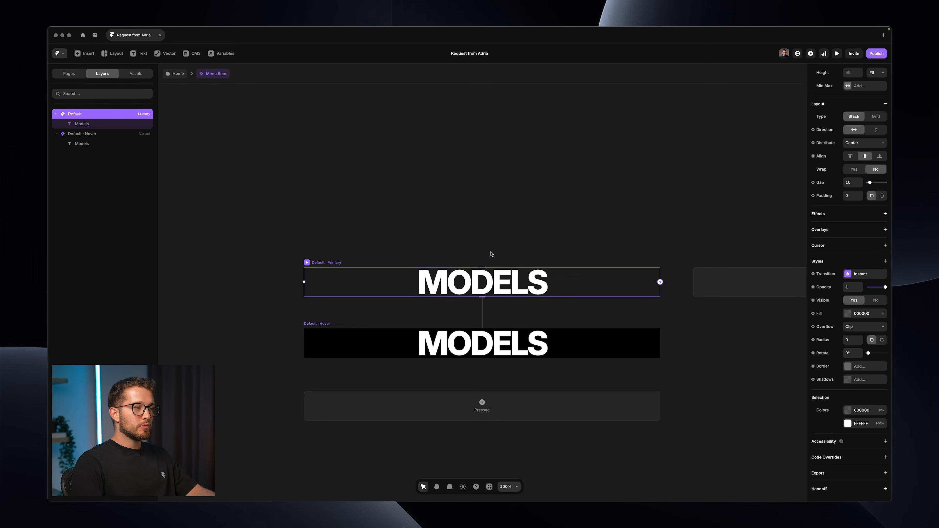
click(489, 273)
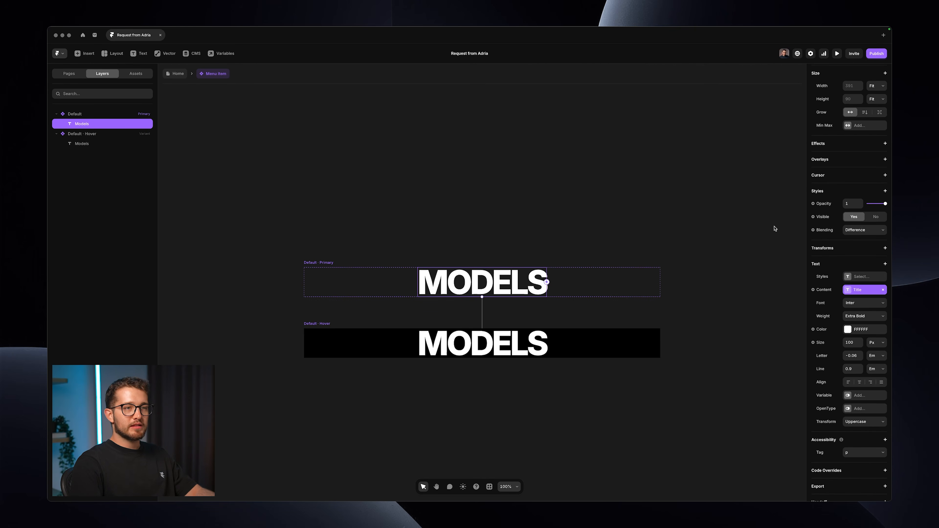
click(848, 195)
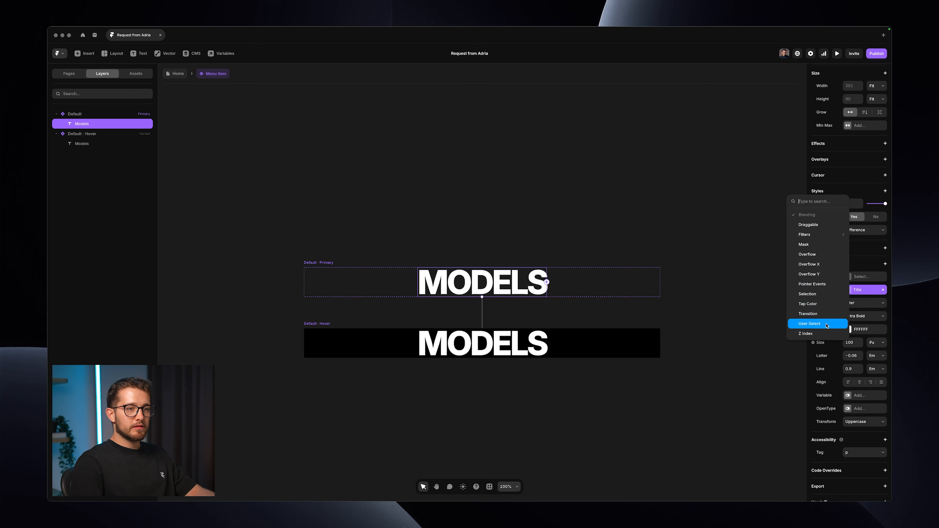
click(810, 324)
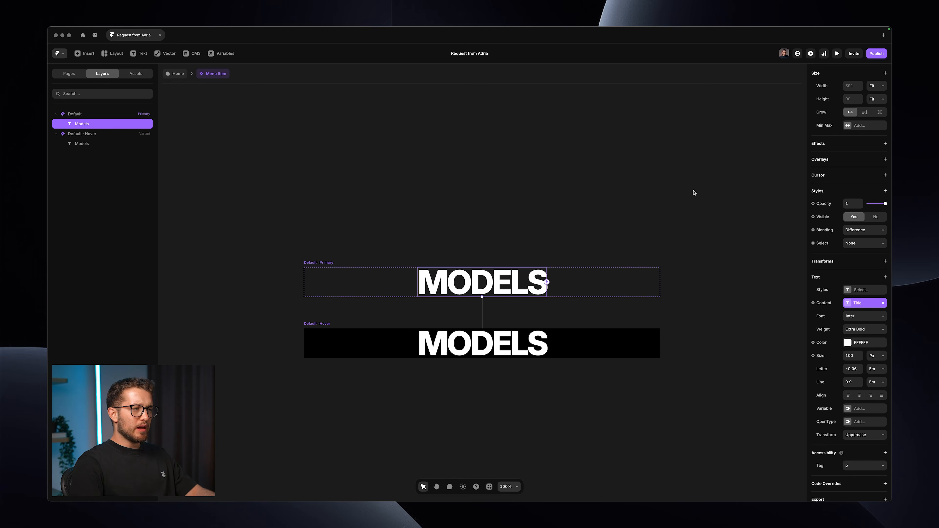
click(336, 266)
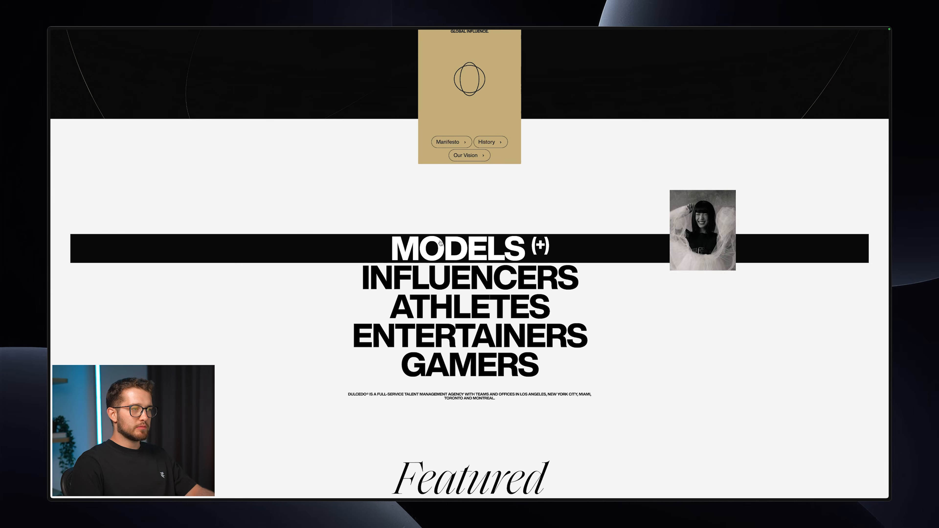
- Switch to the Dulcedo site and examine how its Models and Influencers menu entries respond when opened
click(440, 242)
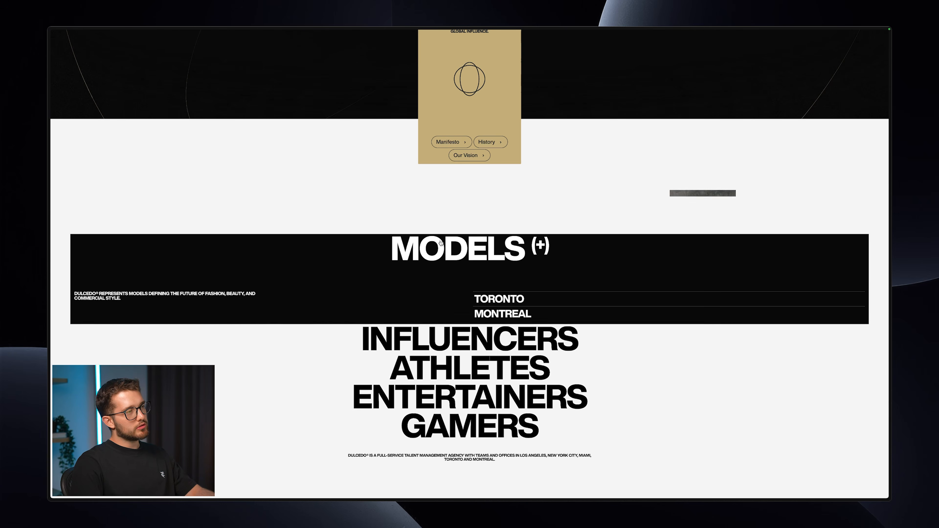
click(441, 242)
click(492, 244)
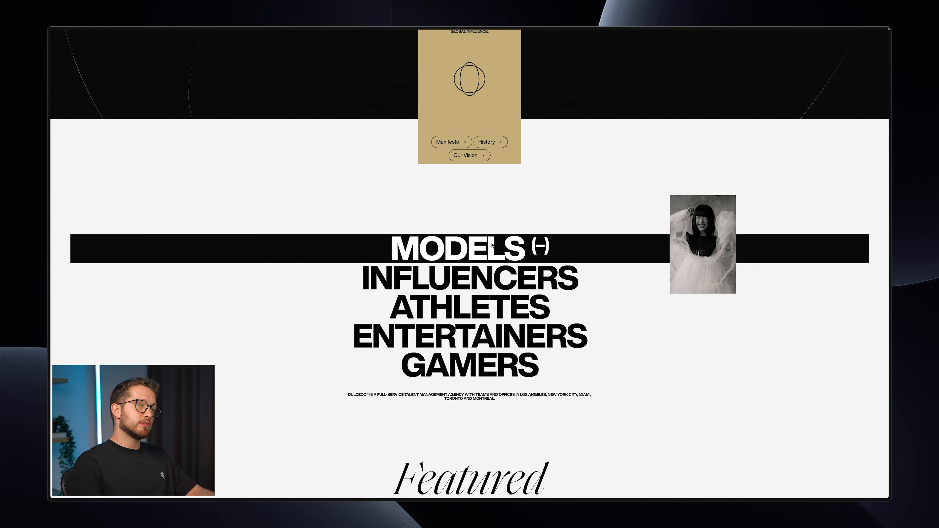
click(517, 276)
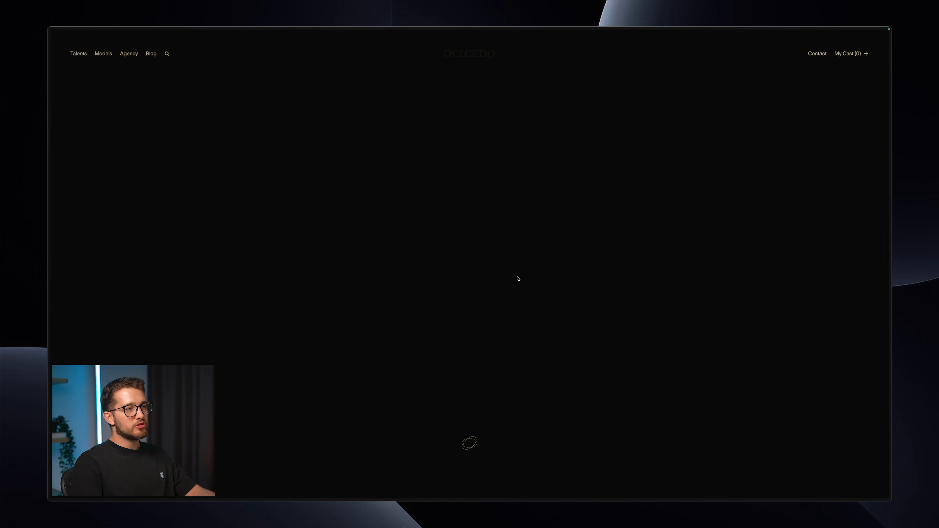
scroll(518, 278, down, 10)
scroll(518, 278, up, 6)
scroll(517, 278, down, 4)
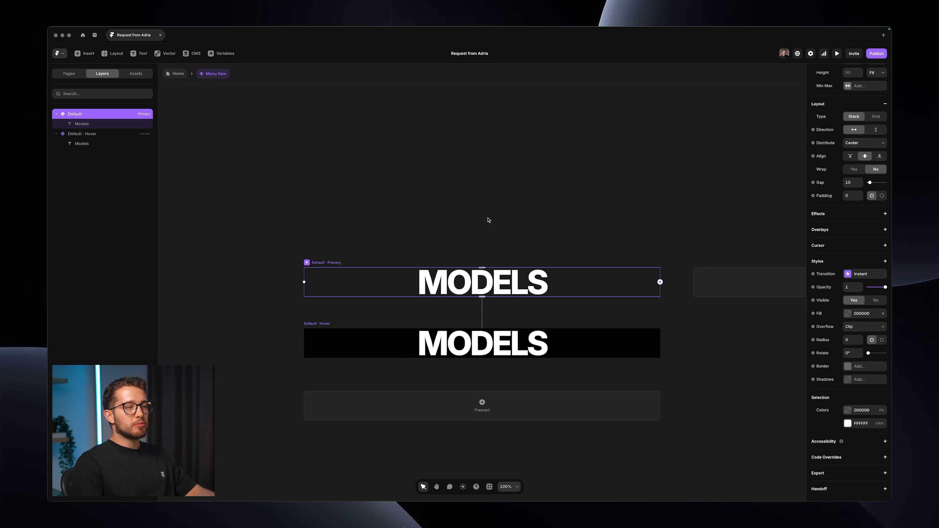
- Create a variable for the Link To setting of the Menu Item's Default variant and return to the Home page
scroll(488, 208, down, 2)
scroll(486, 246, up, 2)
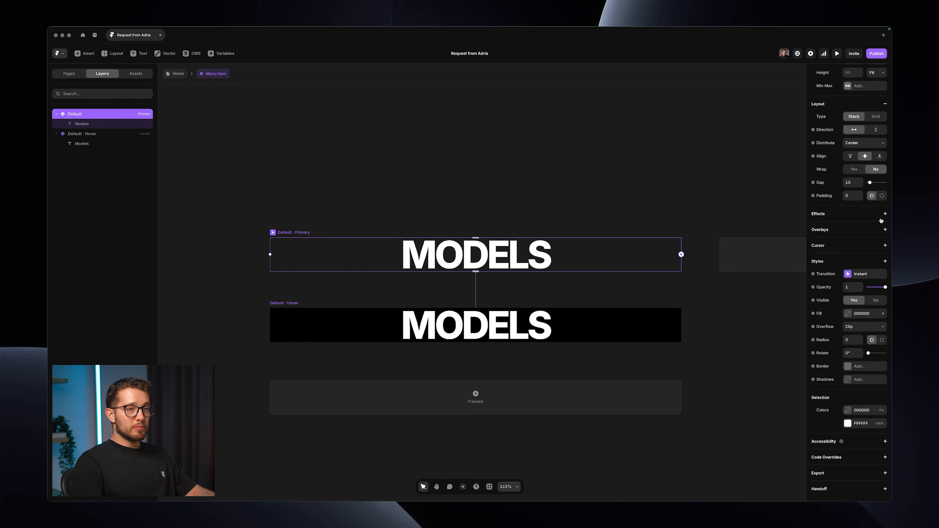
scroll(881, 220, up, 5)
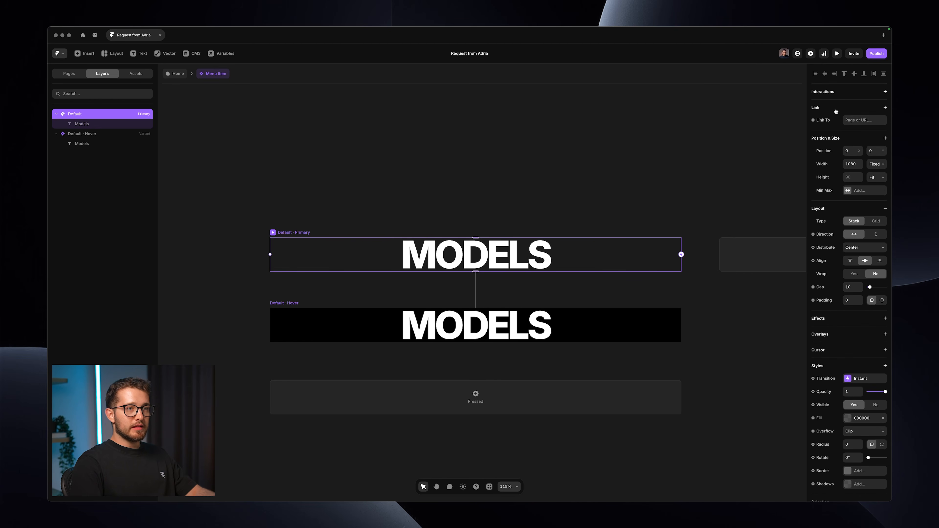
click(822, 121)
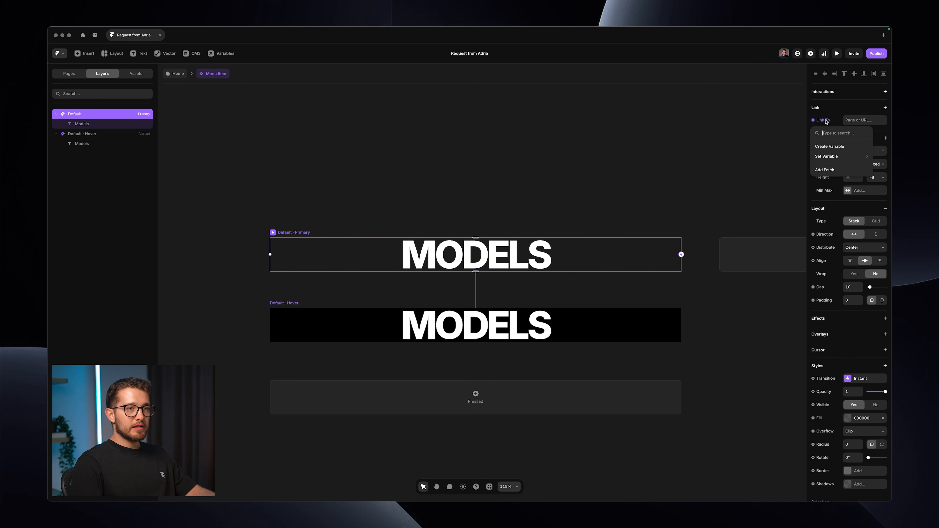
click(827, 145)
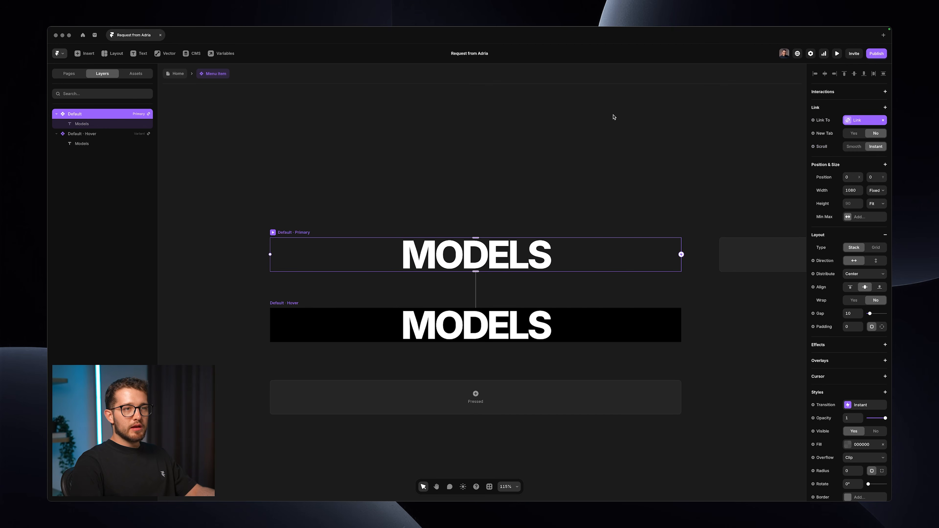
click(181, 123)
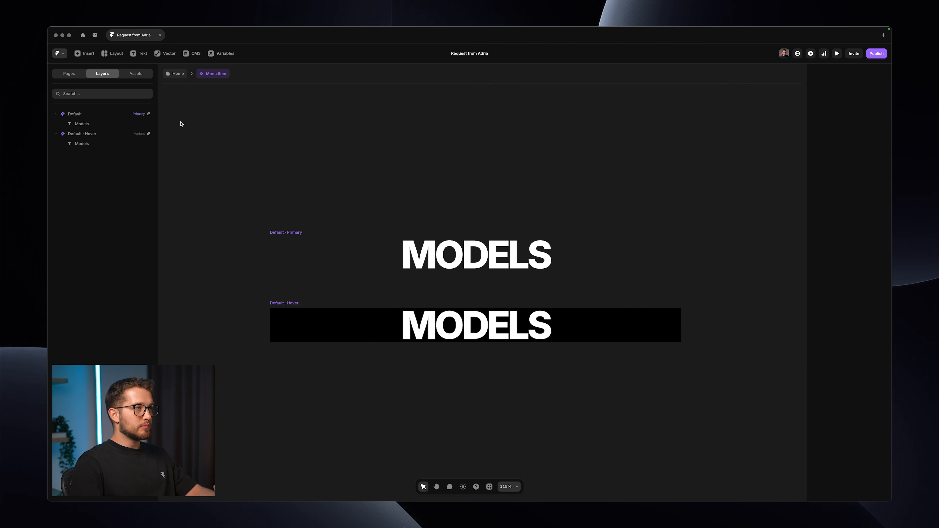
click(181, 75)
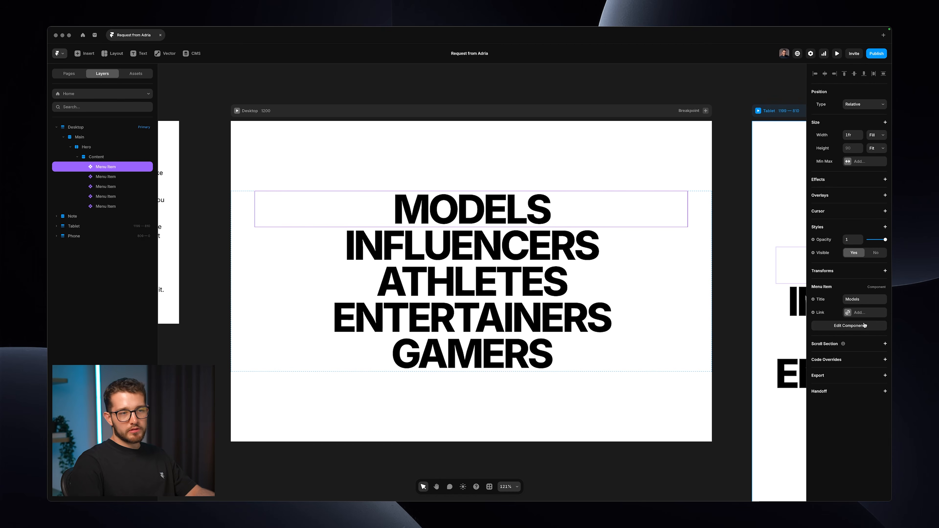
- Preview the hover effect on the five-item menu and compare it with the hover images on the Dulcedo site
click(856, 312)
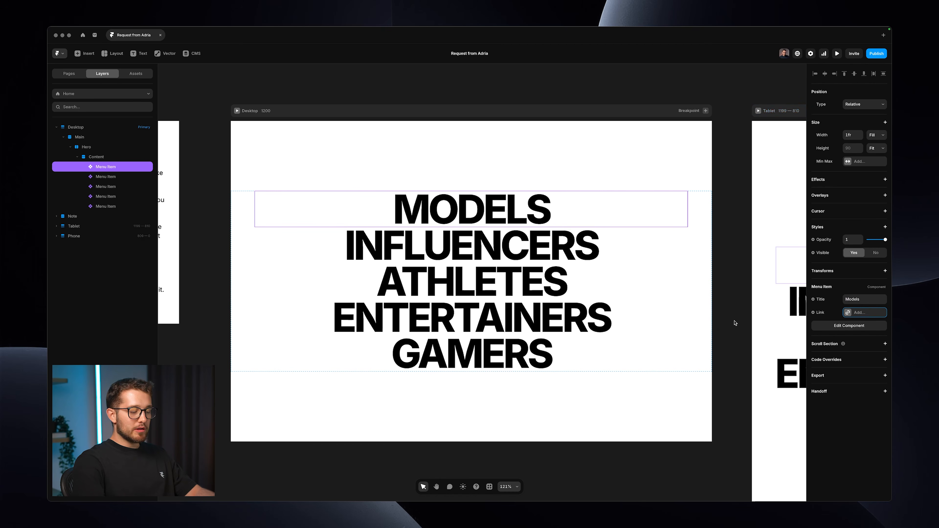
key(super+p)
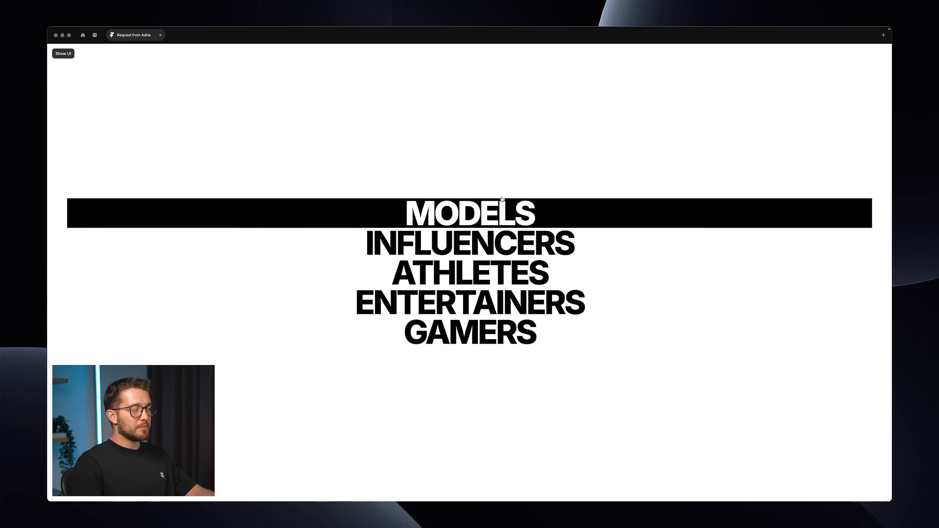
key(super+p)
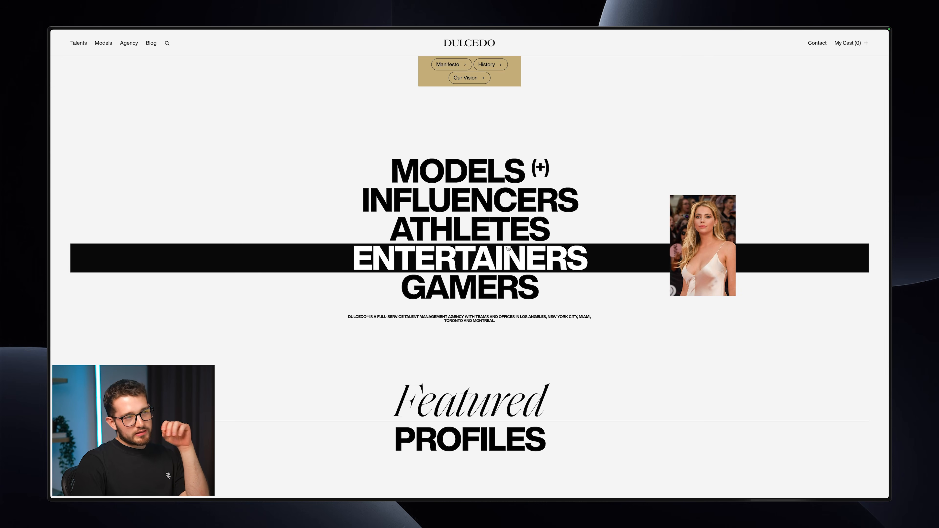
key(super+Tab)
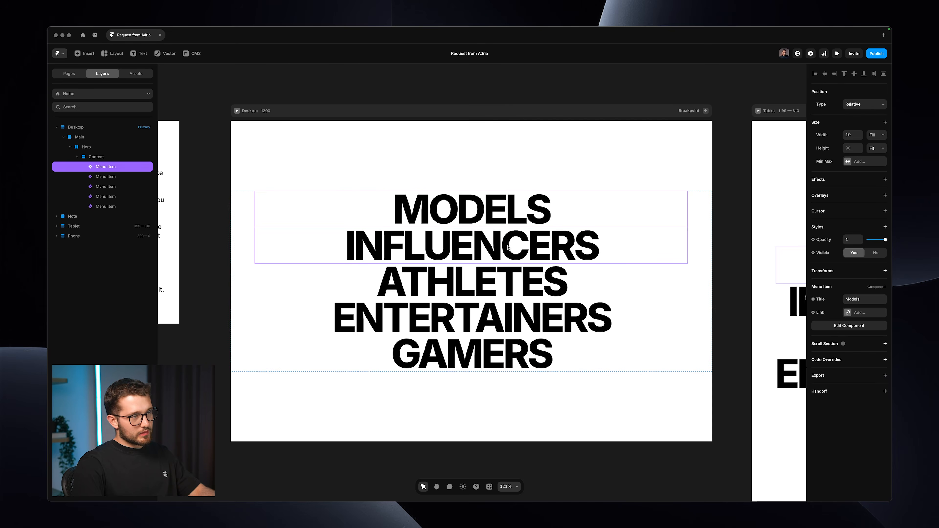
double_click(445, 237)
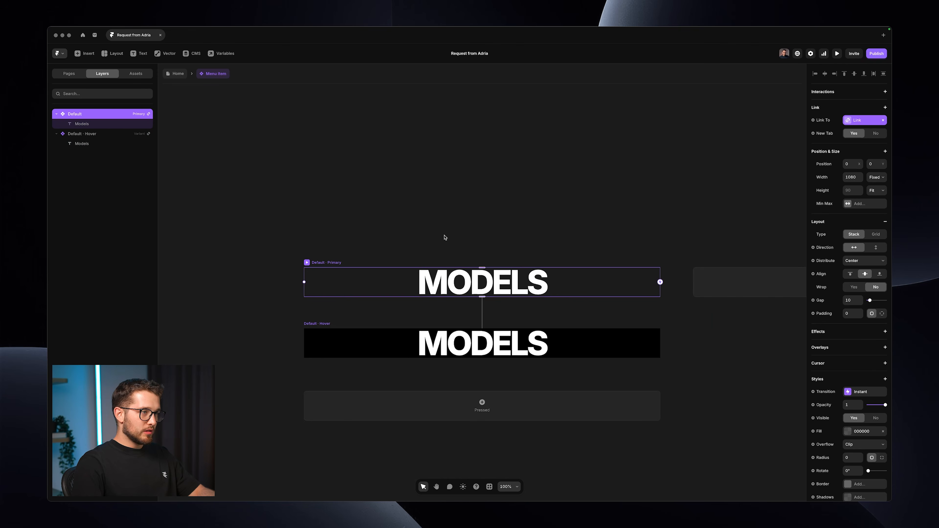
click(168, 74)
click(488, 223)
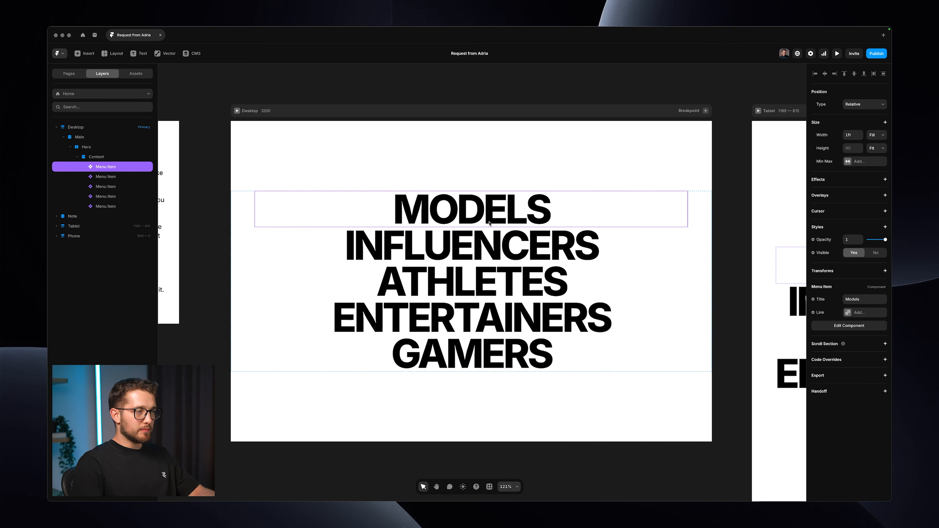
- Draw a standalone frame about 217 × 266 below the Note on the Home page canvas
scroll(489, 222, left, 10)
key(f)
drag(412, 305, 486, 428)
drag(473, 395, 496, 401)
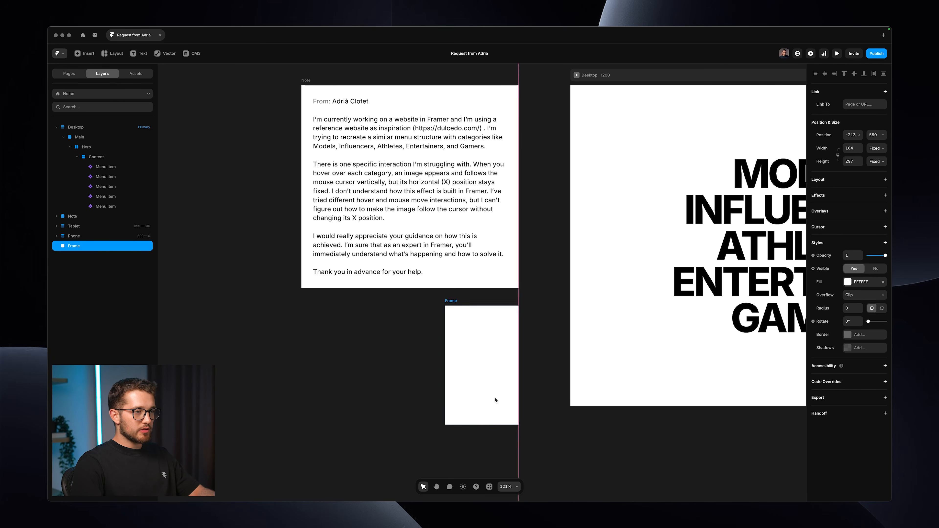
drag(445, 425, 431, 414)
- Switch the new frame's fill to an image and try to insert a random photo with the Unsplash plugin
click(853, 282)
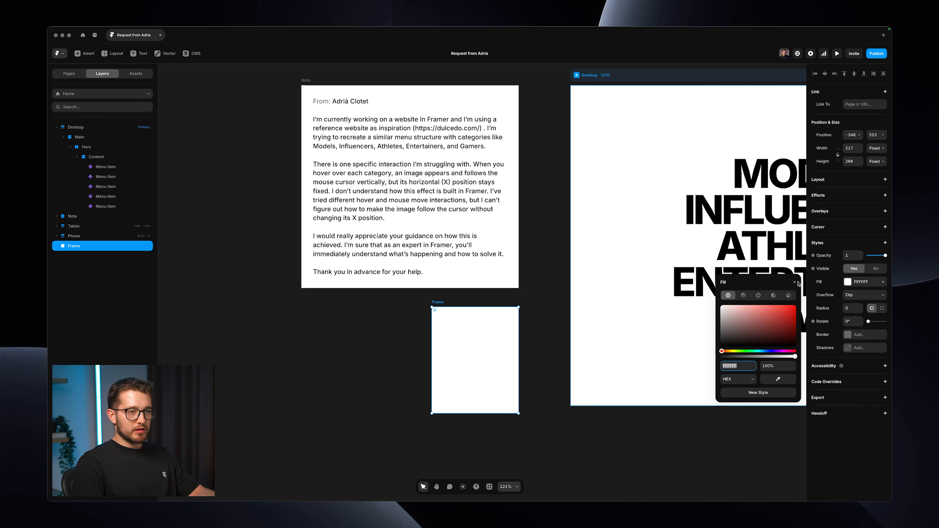
click(788, 295)
click(772, 429)
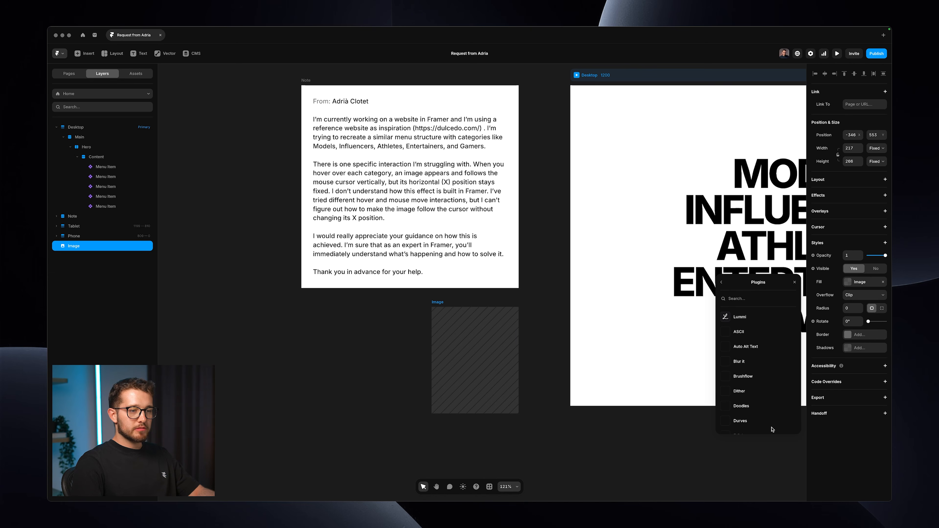
text(unsplash)
click(742, 319)
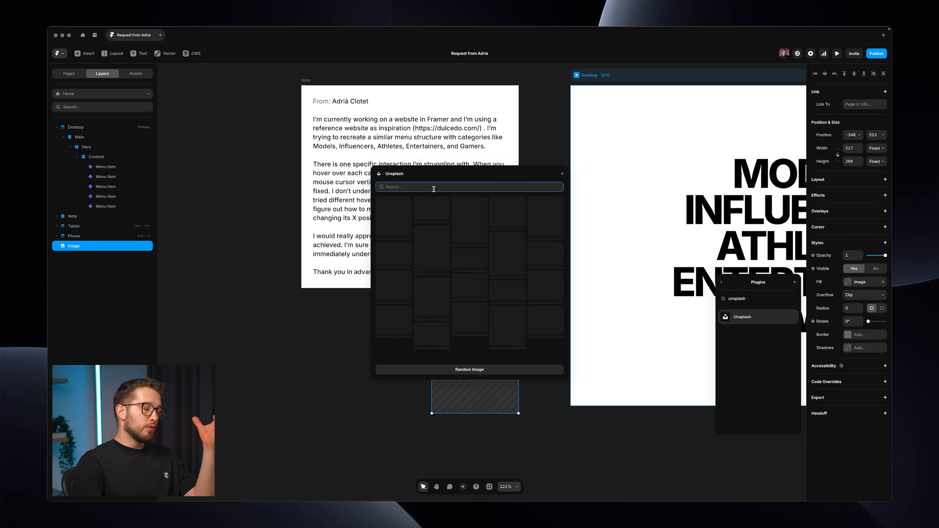
click(456, 373)
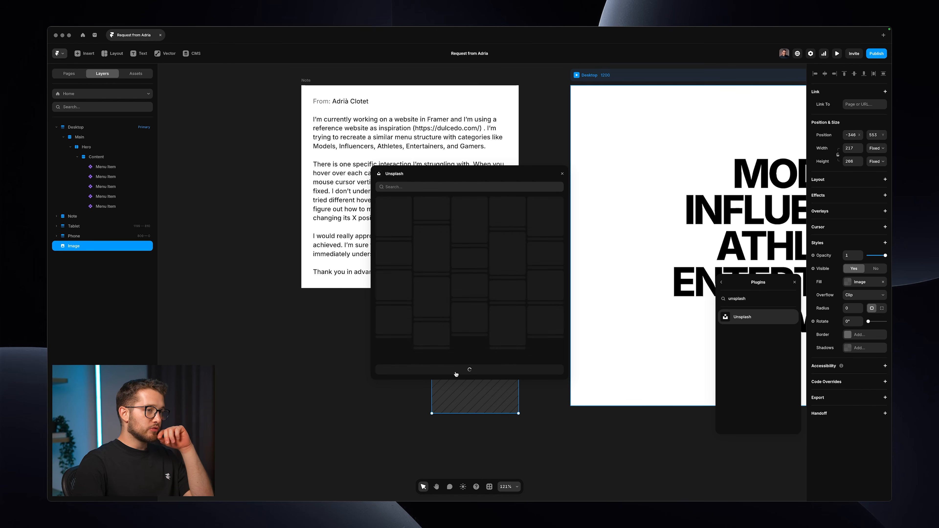
click(563, 174)
- Find the Pexels plugin and use it to fill the frame with a photo of a street leading to a snow-capped mountain
double_click(751, 300)
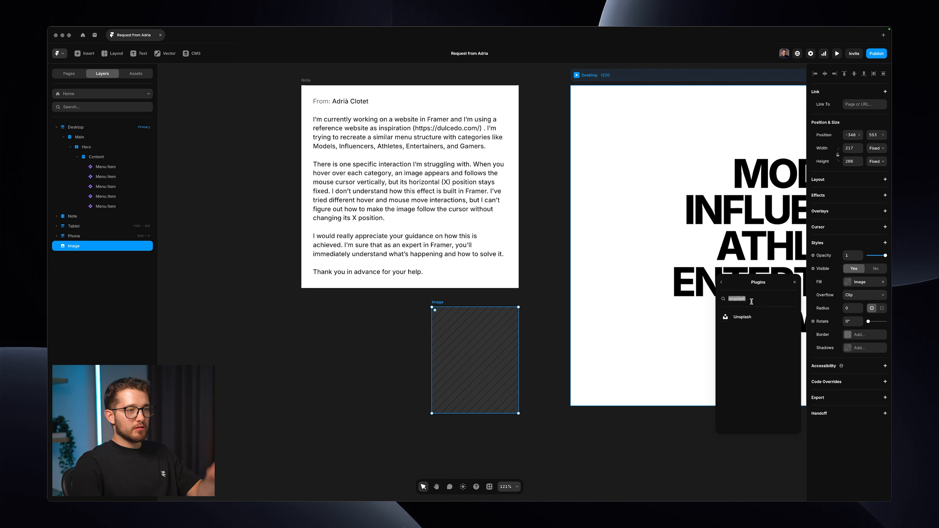
text(pexel)
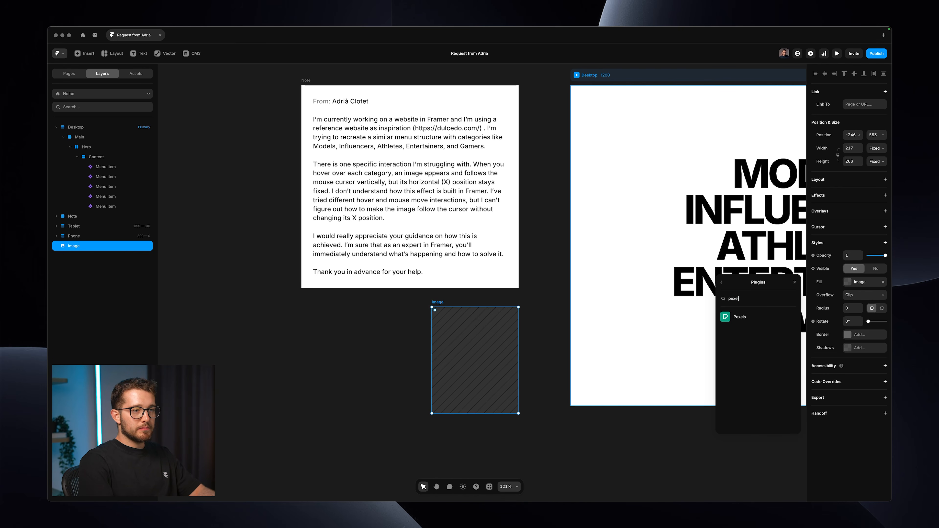
click(742, 317)
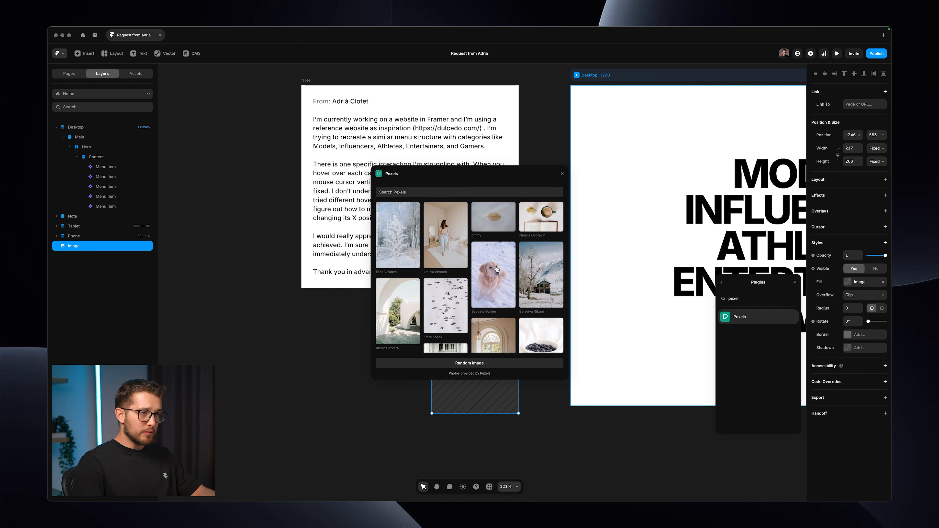
scroll(497, 269, down, 3)
click(484, 272)
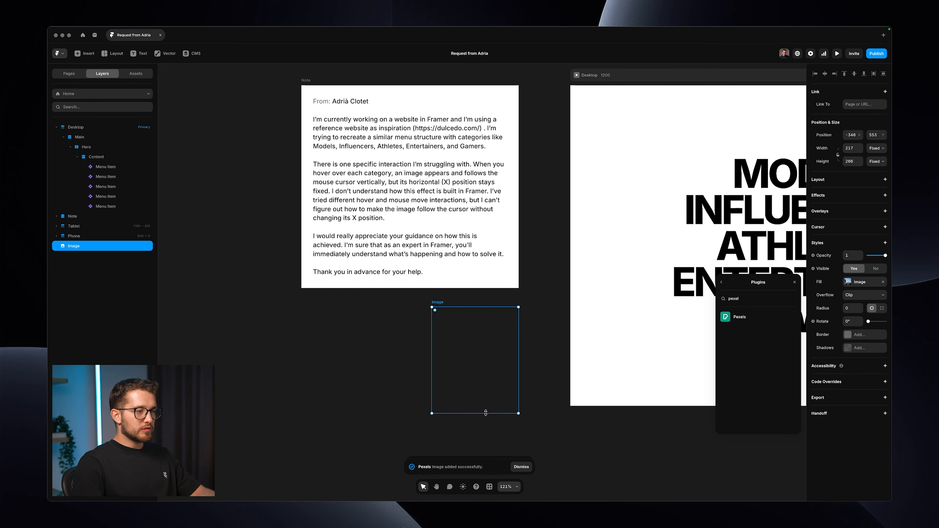
- Extend the image frame's height to about 277 and rename it as Cursor
drag(485, 413, 488, 418)
key(super+r)
text(Cursor)
key(Return)
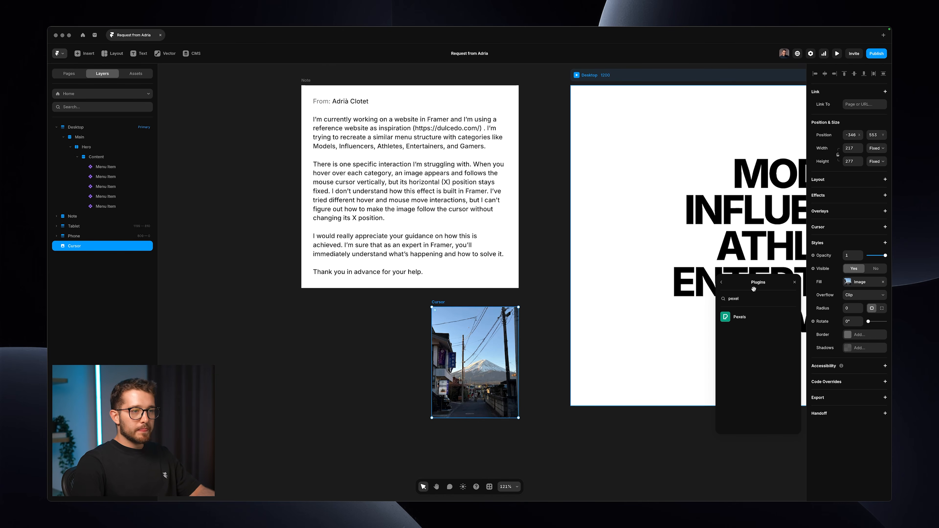
click(794, 282)
- Add a Custom Cursor to the Models menu item and check which components it offers
scroll(534, 233, right, 10)
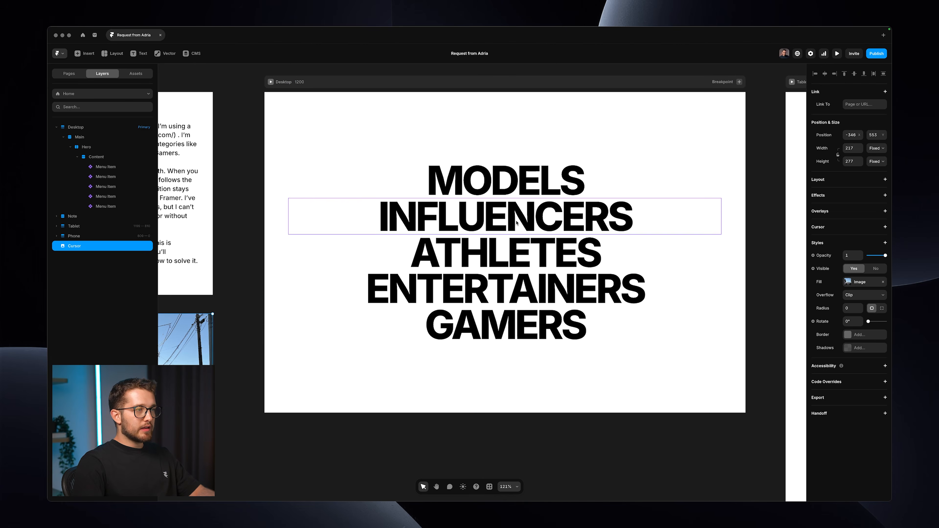
click(536, 192)
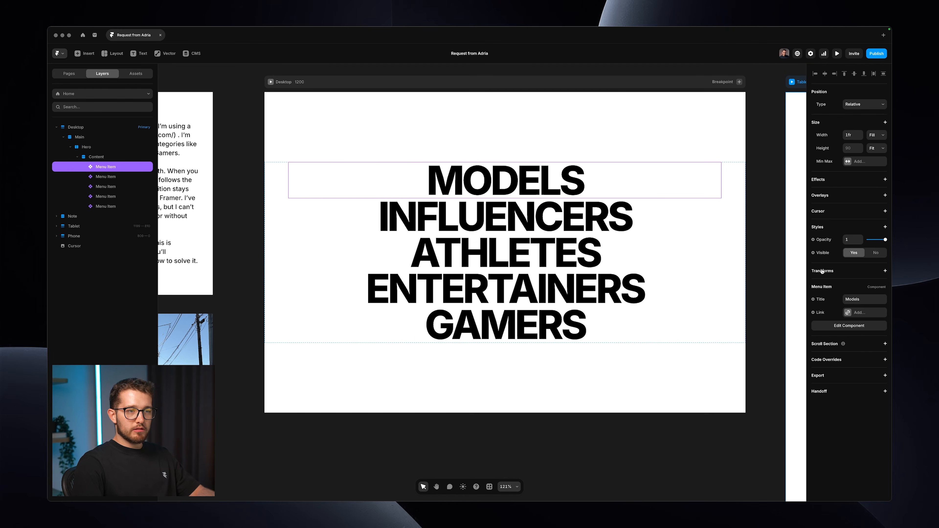
click(818, 212)
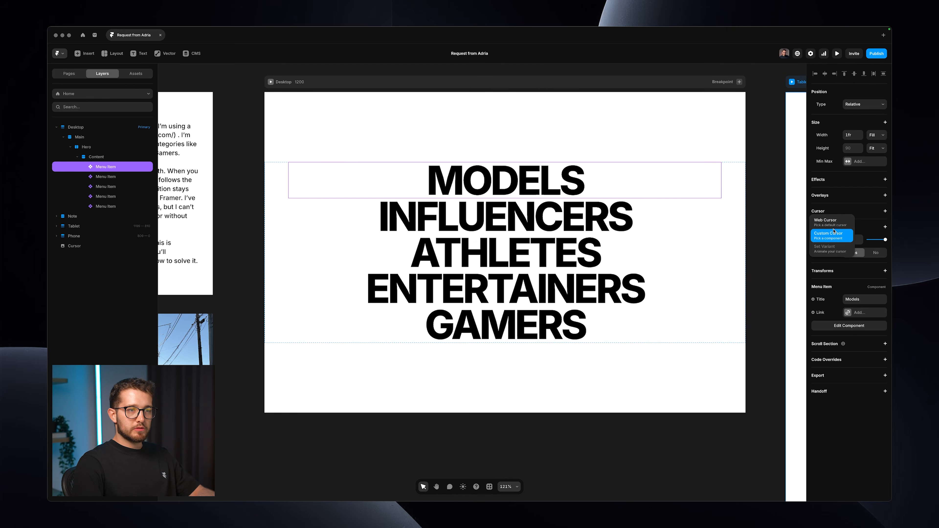
click(833, 231)
click(781, 241)
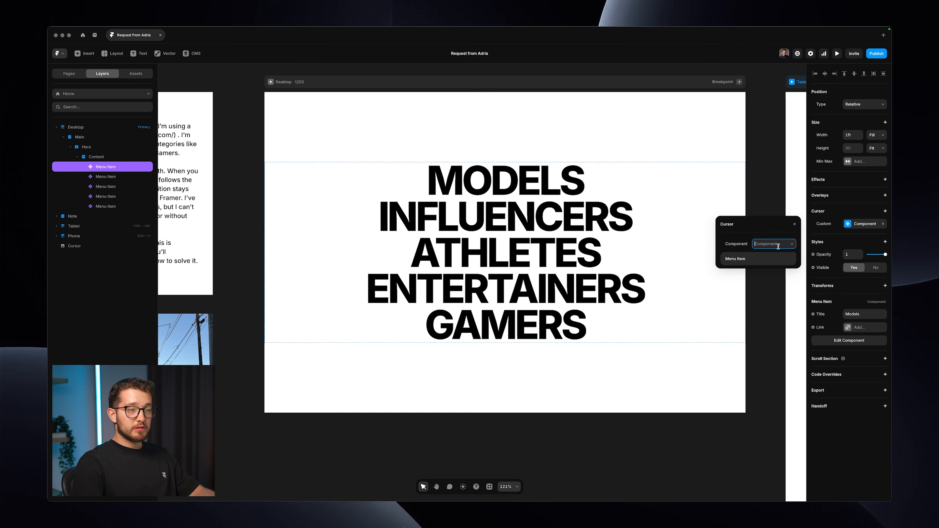
click(675, 251)
- Turn the Cursor image into a component and return to the Home page
scroll(675, 252, left, 7)
click(409, 359)
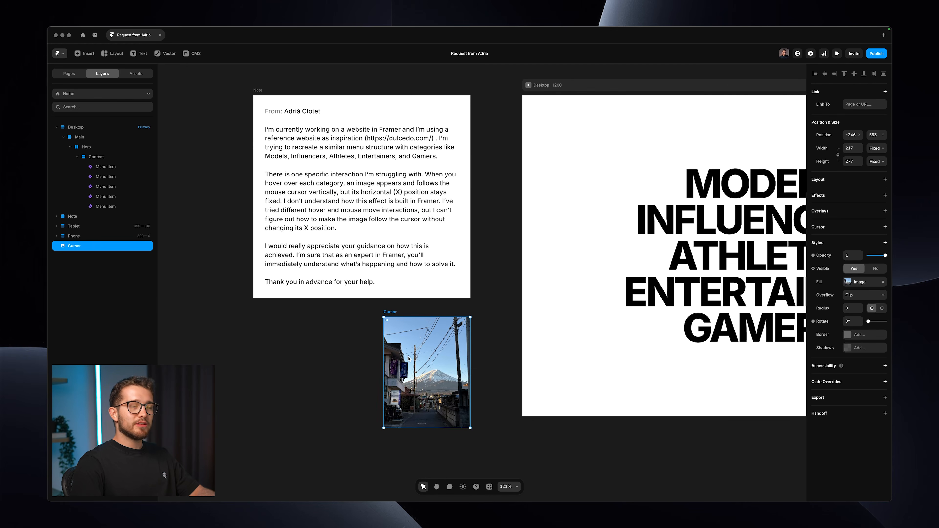
right_click(421, 353)
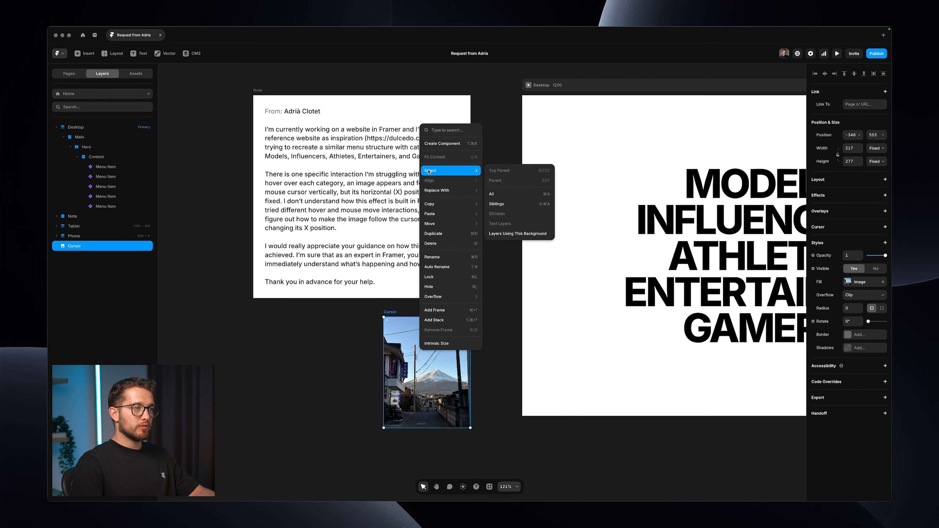
click(440, 149)
click(490, 297)
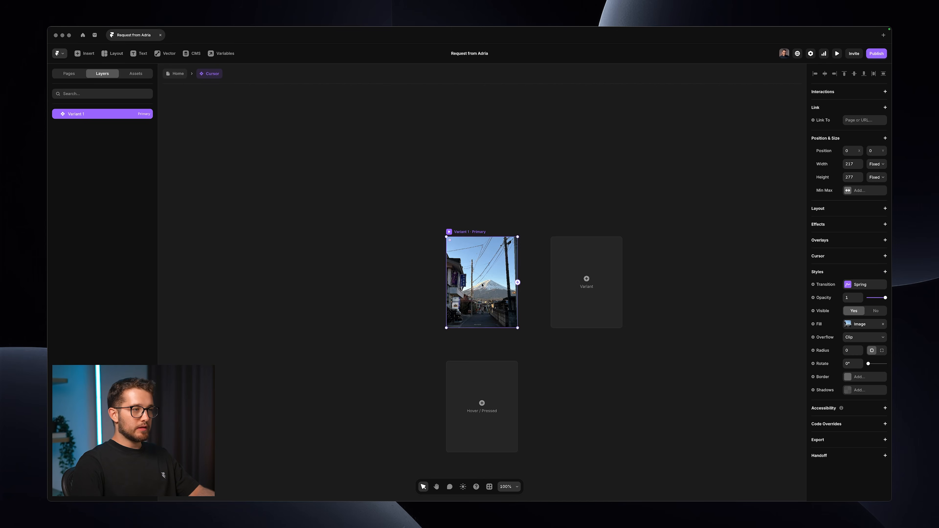
click(176, 73)
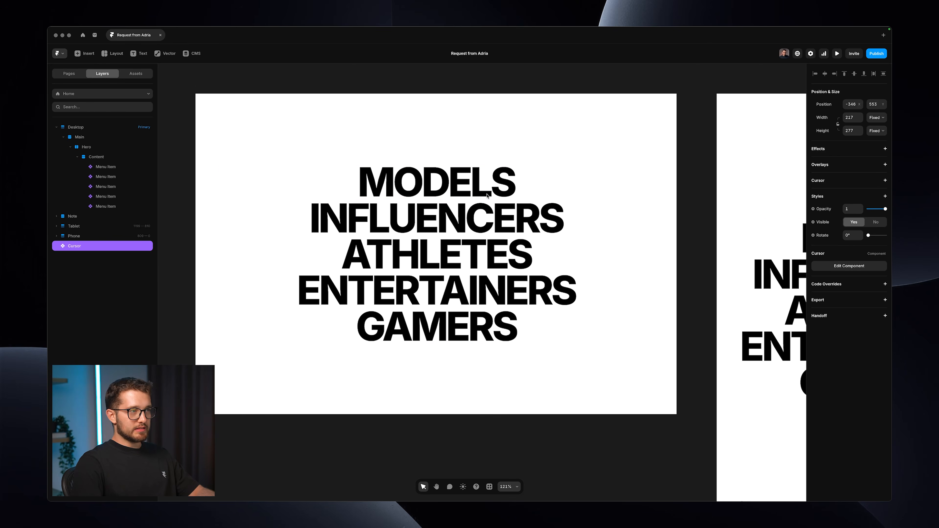
- Choose the Cursor component as the custom cursor of the Models menu item
click(864, 223)
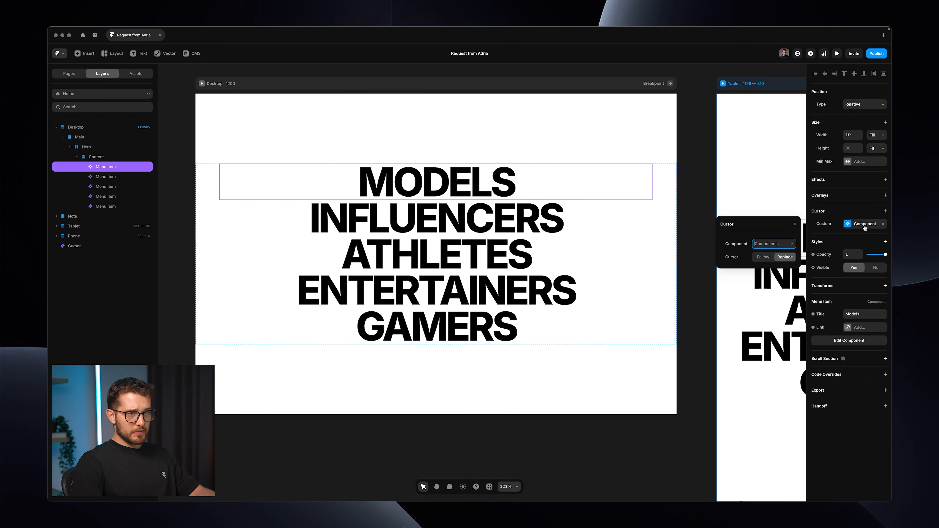
click(763, 245)
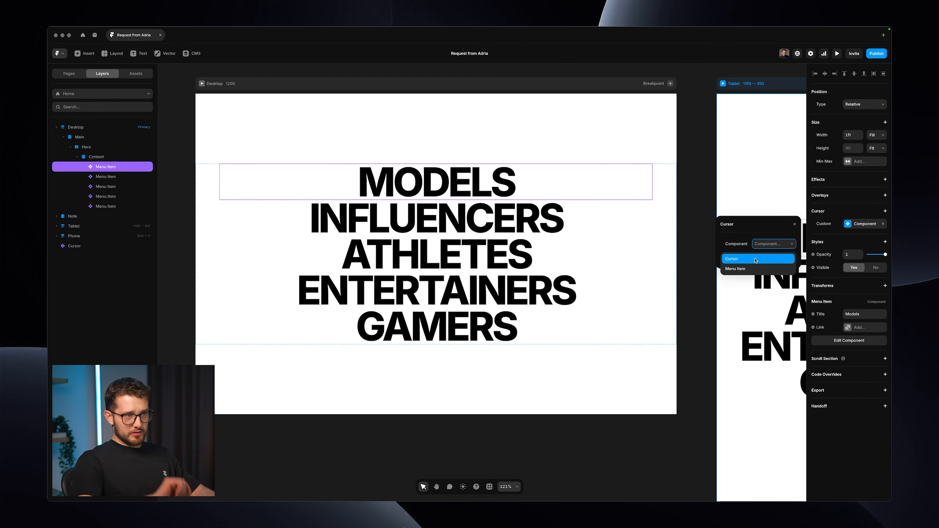
click(756, 259)
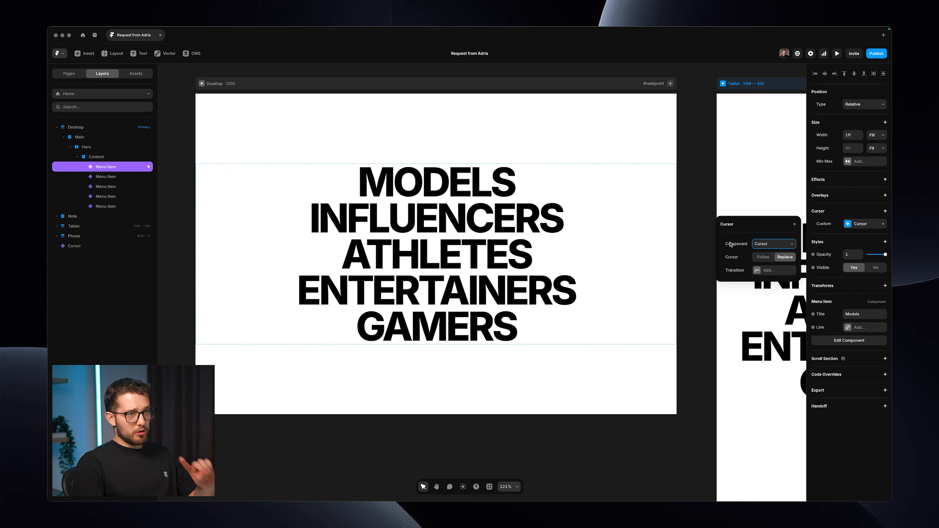
- Make the custom cursor follow the pointer at position Right with offsets 100 and 0, and preview the page
click(764, 259)
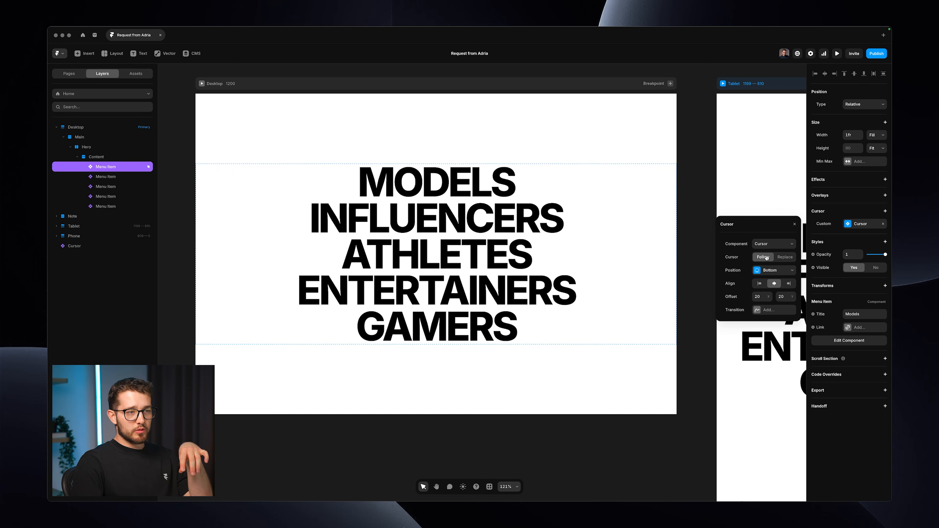
click(771, 271)
click(774, 268)
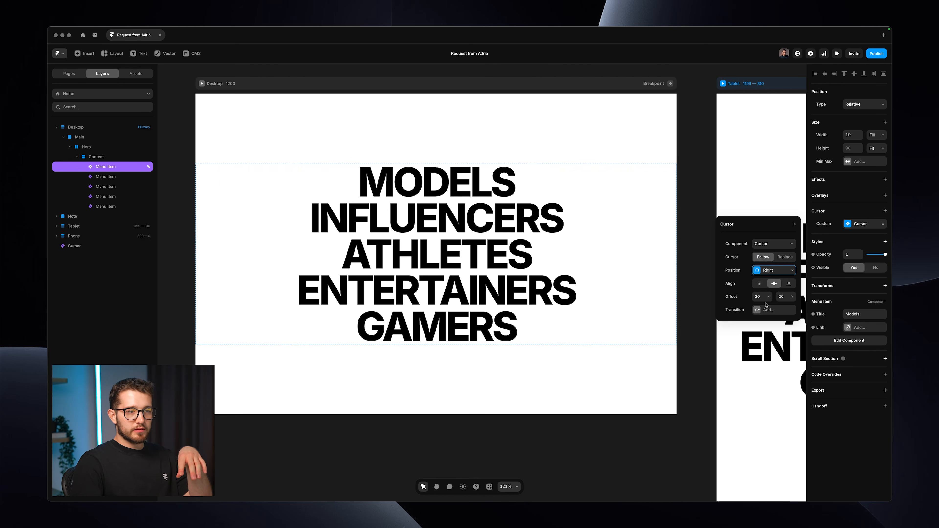
click(783, 297)
text(0)
click(757, 297)
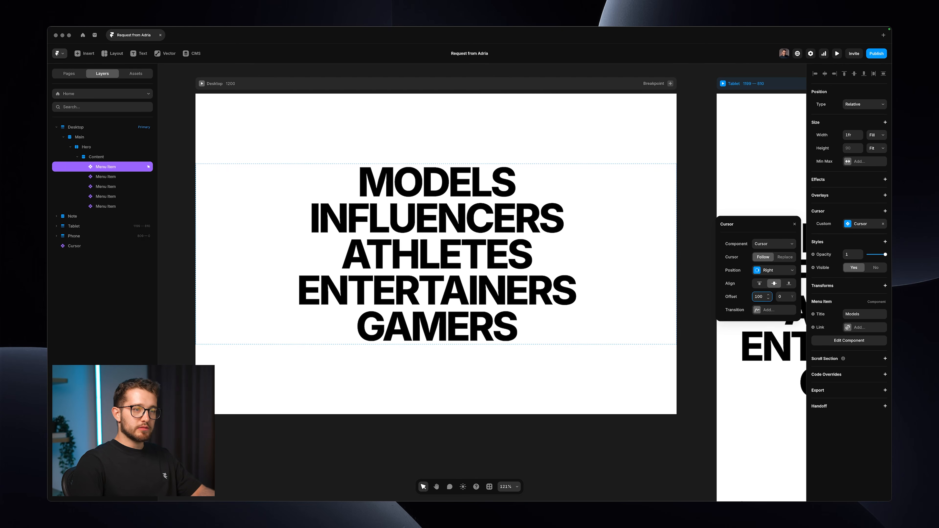
click(794, 224)
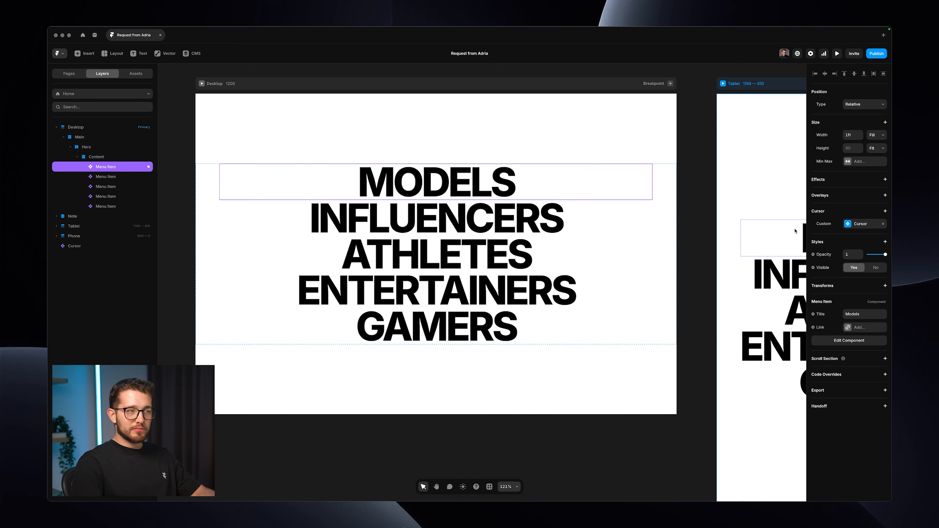
key(super+backslash)
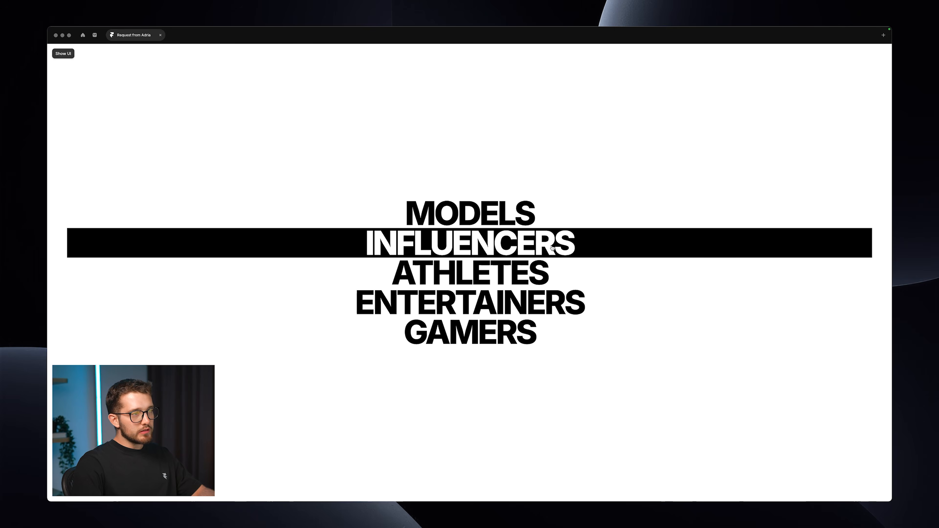
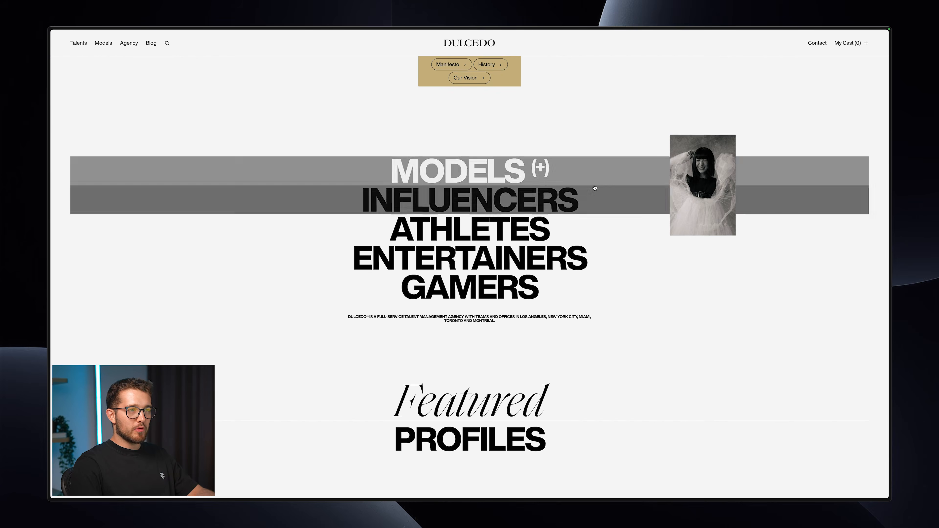
- Switch back to Framer, remove the Cursor frame's fill and resize it to about 235 × 305
key(super+Tab)
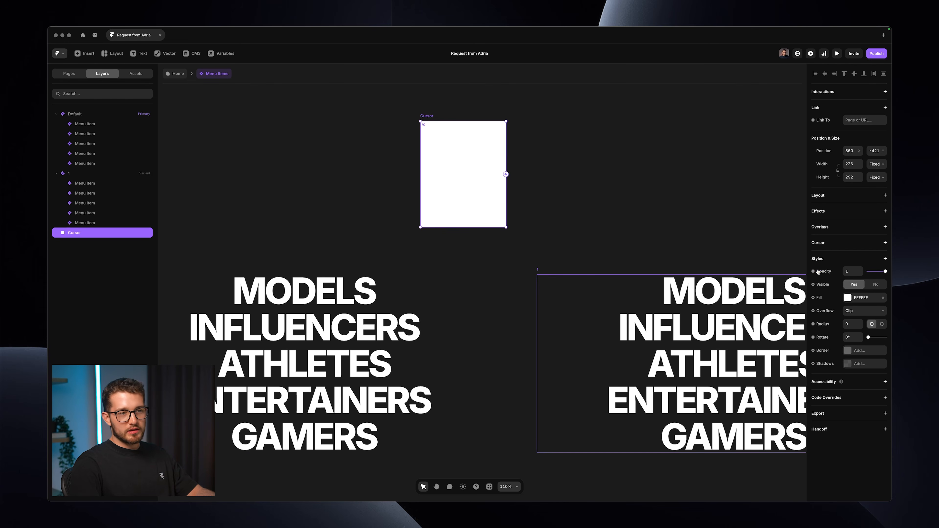
click(882, 298)
drag(506, 227, 505, 232)
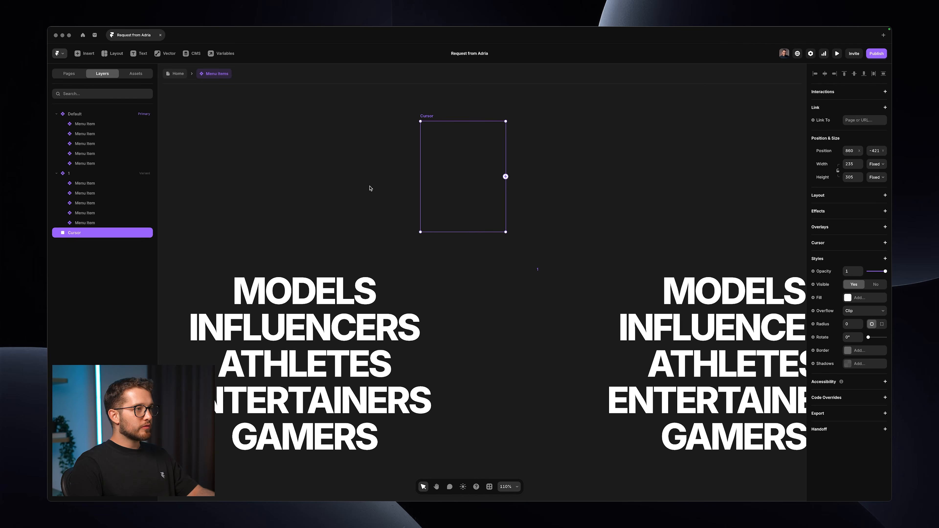
- Draw a frame inside the Cursor frame and set its left, top, right and bottom offsets to 0
scroll(396, 191, up, 5)
key(f)
drag(451, 141, 513, 228)
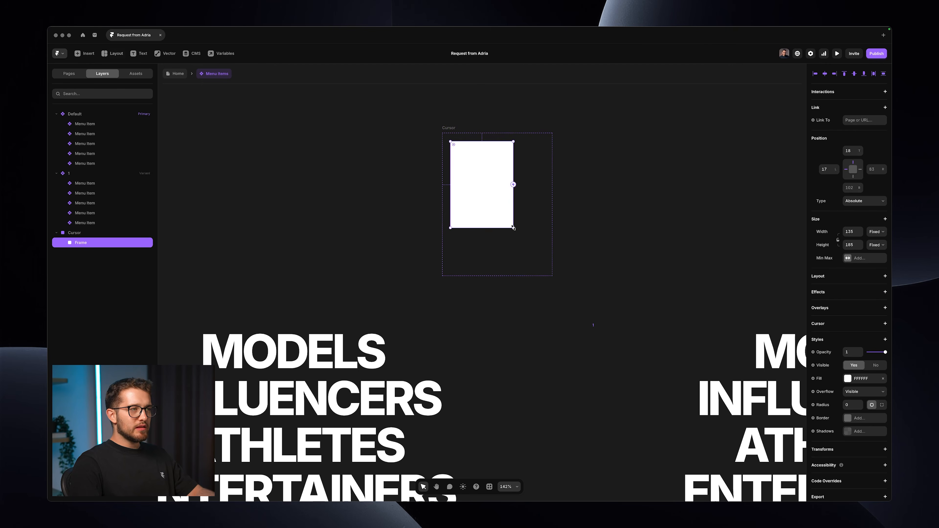
click(829, 170)
text(0)
click(849, 151)
text(0)
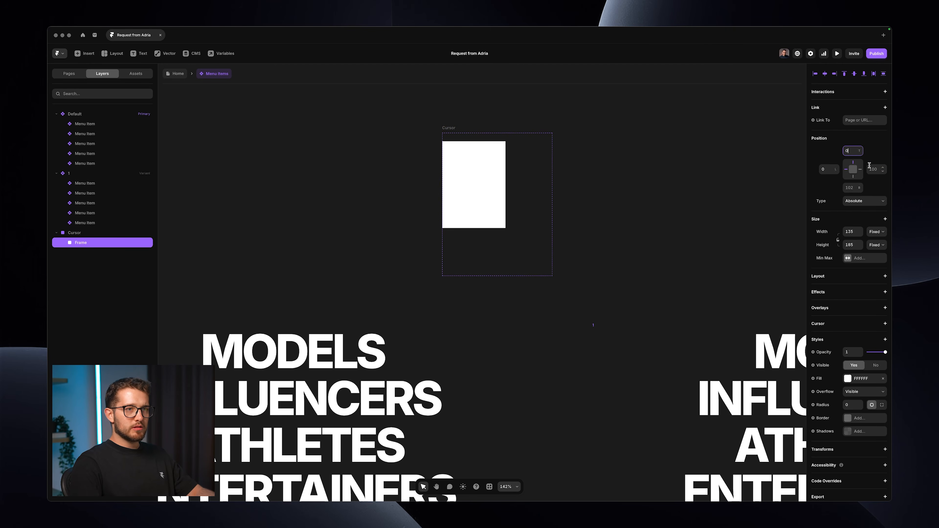
click(871, 170)
text(0)
click(853, 187)
text(0)
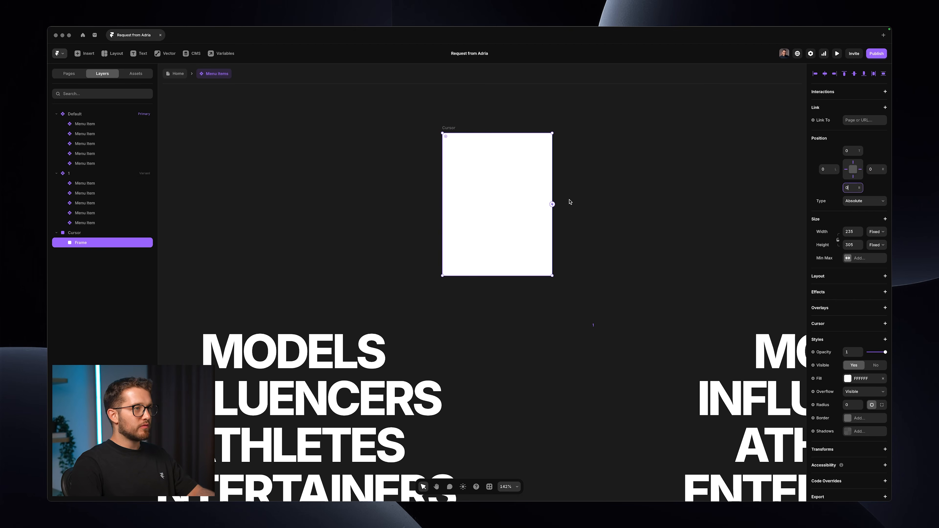
- Rename the frame nested inside Cursor as Image
scroll(511, 191, up, 1)
key(super+r)
text(Image)
key(Return)
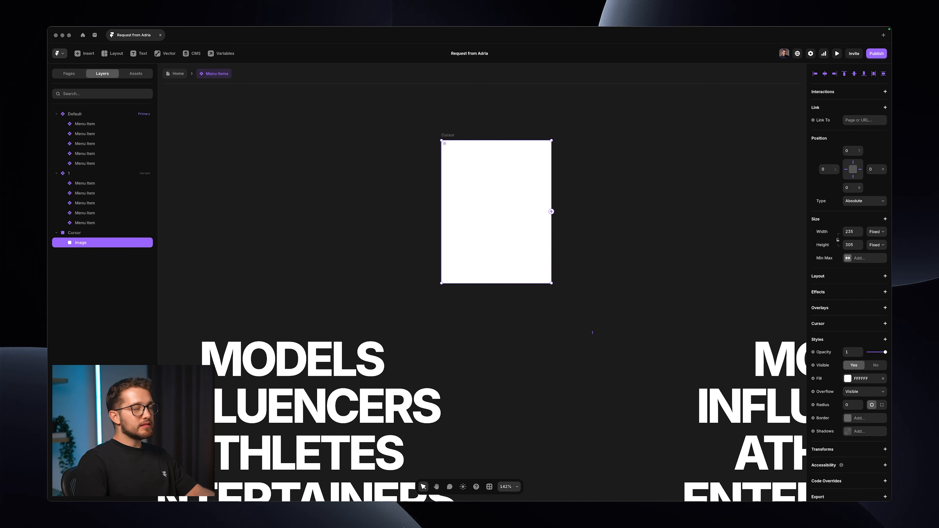
- Switch to the browser's image gallery, open the blurred portrait on a light blue background and copy the image
key(super+Tab)
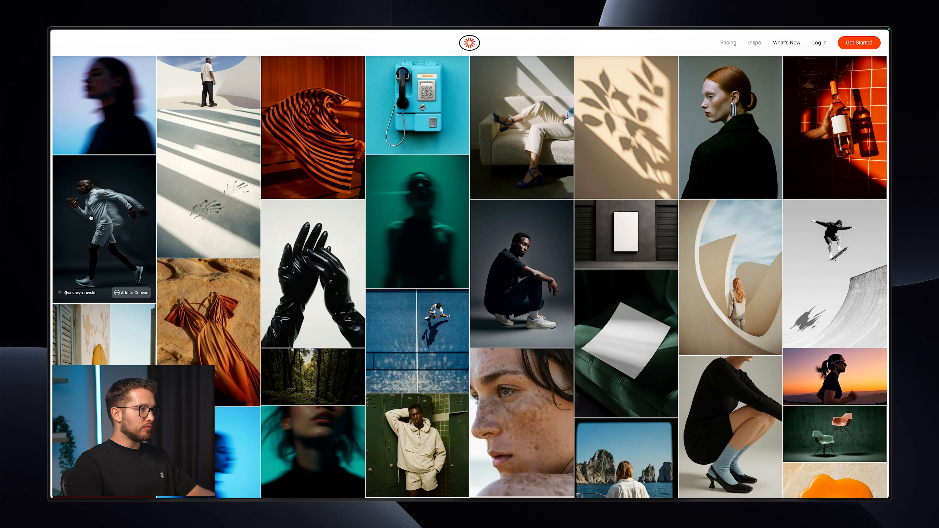
scroll(581, 309, down, 4)
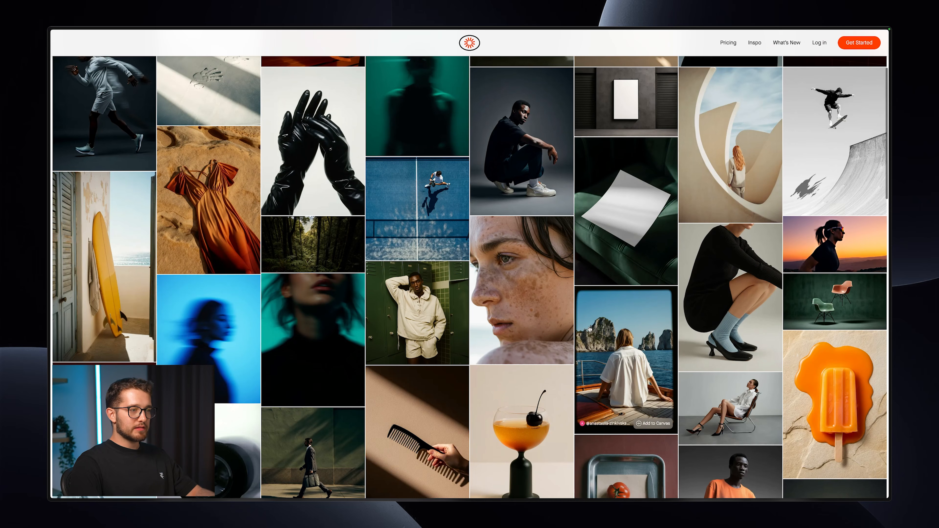
scroll(351, 343, up, 1)
click(209, 362)
right_click(455, 258)
click(480, 264)
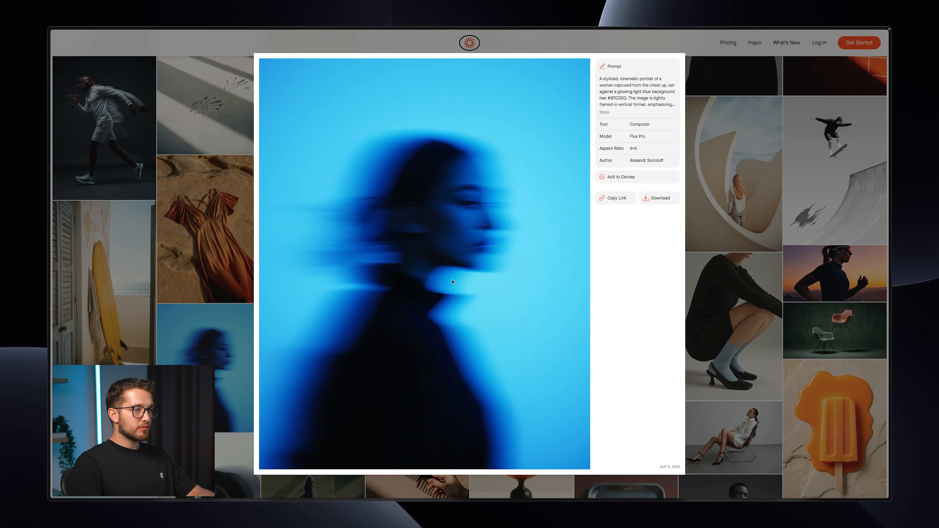
right_click(481, 280)
click(501, 306)
- Switch back to Framer and change the Image frame's fill from a solid colour to the copied portrait
key(super+Tab)
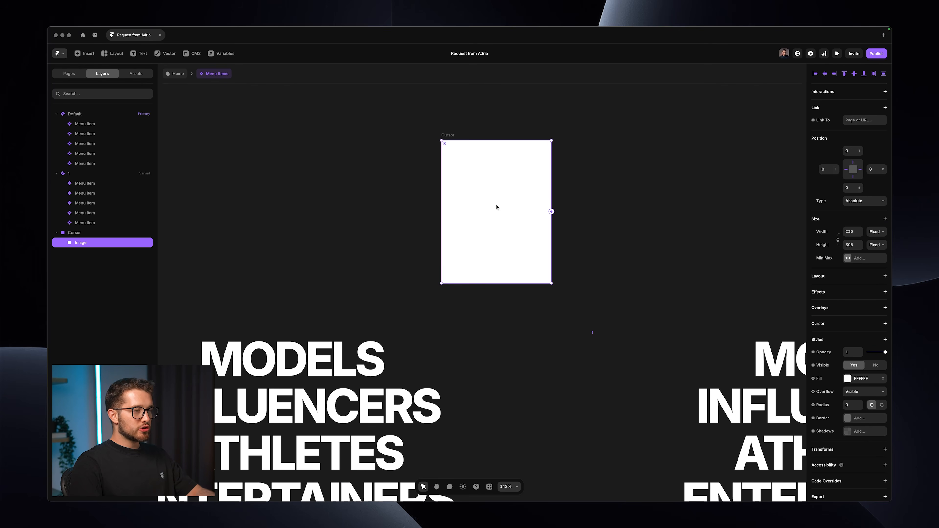
click(856, 381)
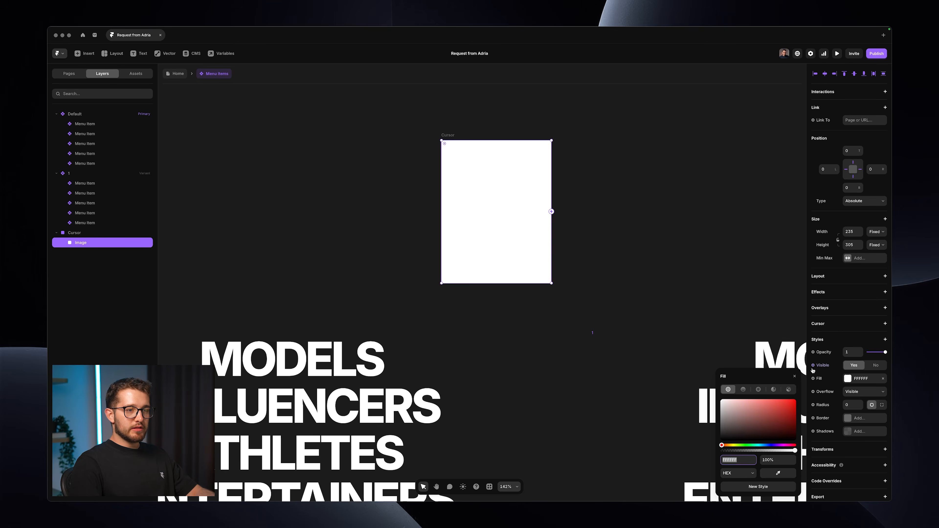
click(790, 384)
drag(764, 241, 763, 237)
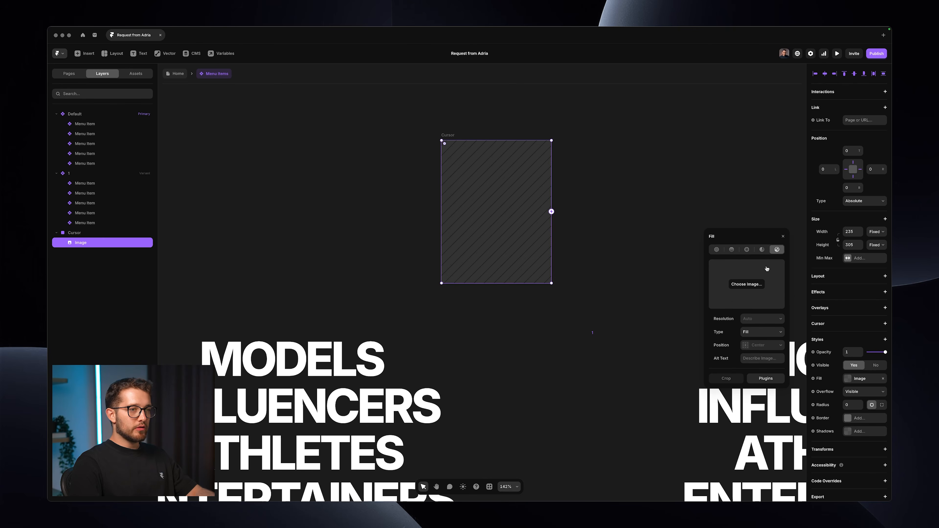
key(super+v)
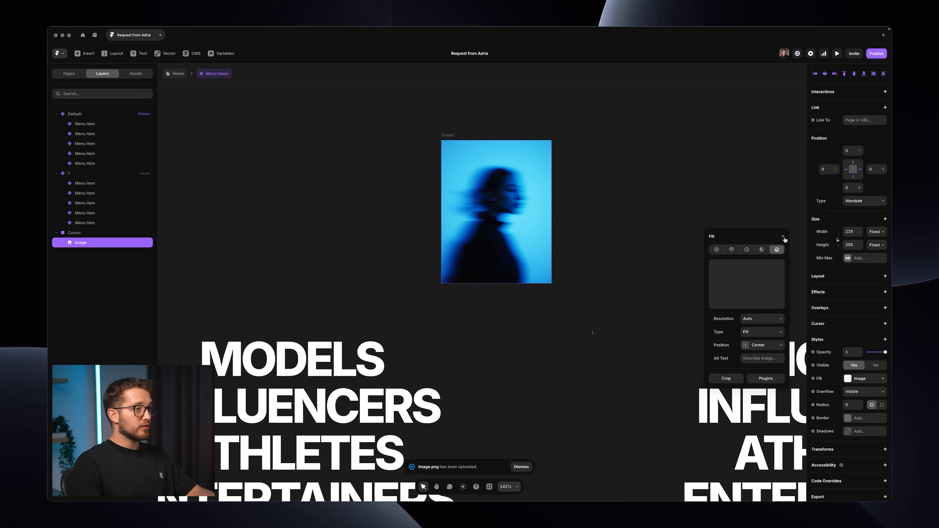
click(782, 236)
click(426, 141)
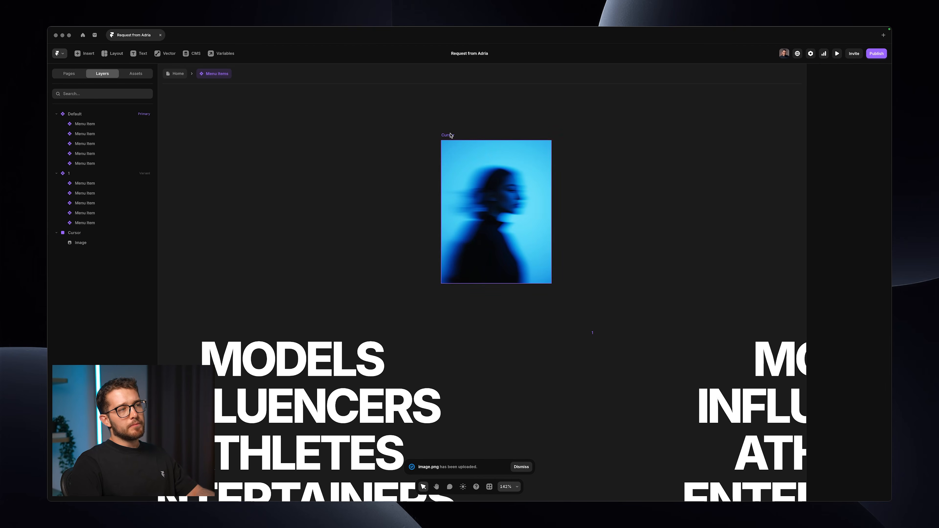
- Cut the Cursor frame from the canvas and paste it into the Default variant of Menu Items
click(449, 134)
scroll(449, 135, down, 5)
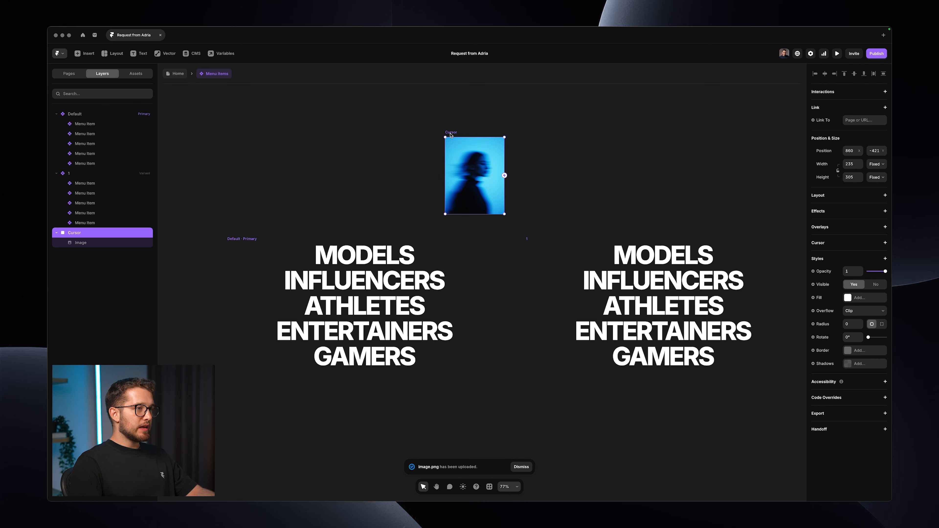
key(Delete)
click(244, 243)
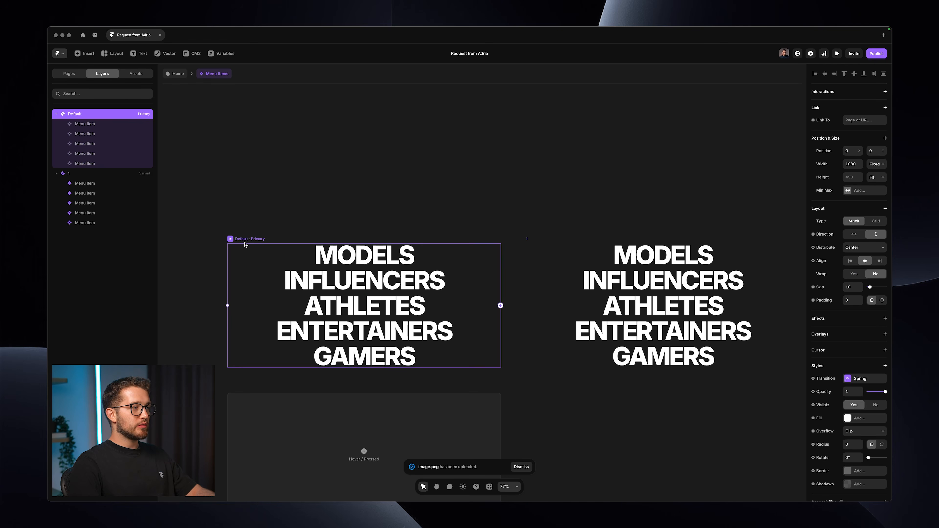
key(super+v)
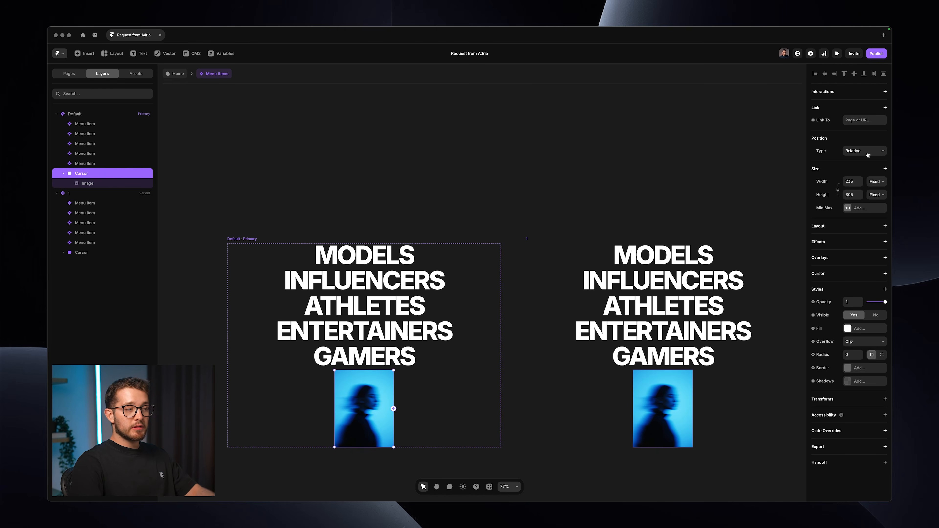
- Try moving the Cursor frame up through the menu item stack and return it to the end
key(Up)
key(Up)
key(Up)
key(Up)
key(Down)
key(Down)
key(Down)
key(Down)
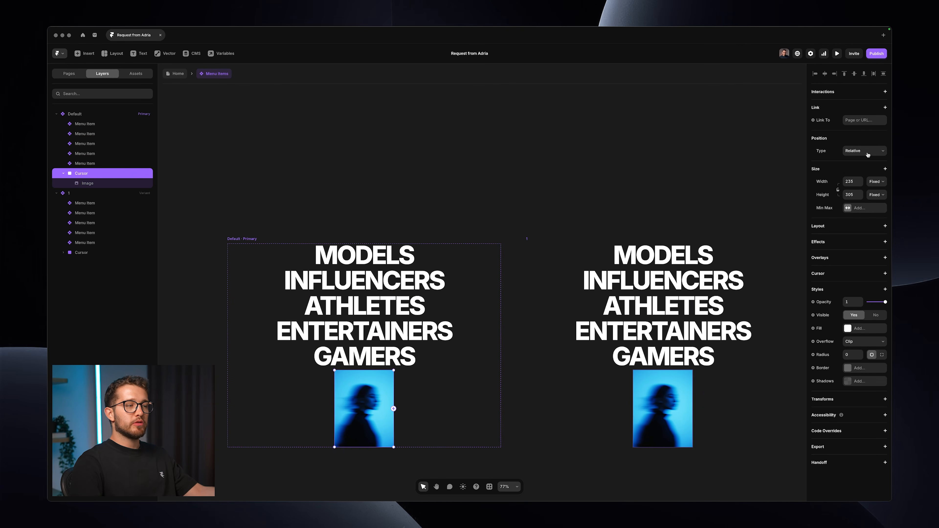
- Set the Cursor frame's position type to Absolute and move it over the variant's upper-right corner, at top -146 and right -125
click(867, 151)
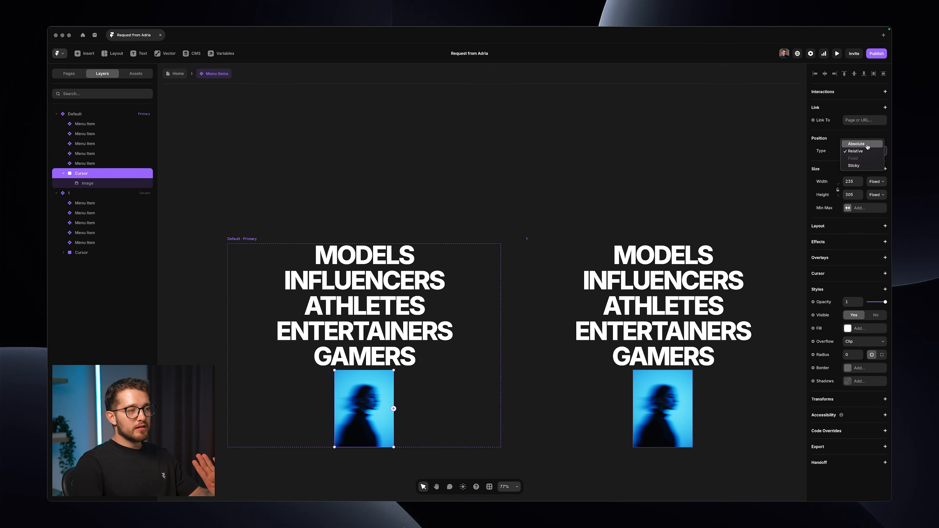
click(867, 146)
drag(379, 318, 492, 247)
key(shift+Right)
key(shift+Right)
key(shift+Right)
key(shift+Right)
key(shift+Right)
key(shift+Right)
key(shift+Right)
key(shift+Right)
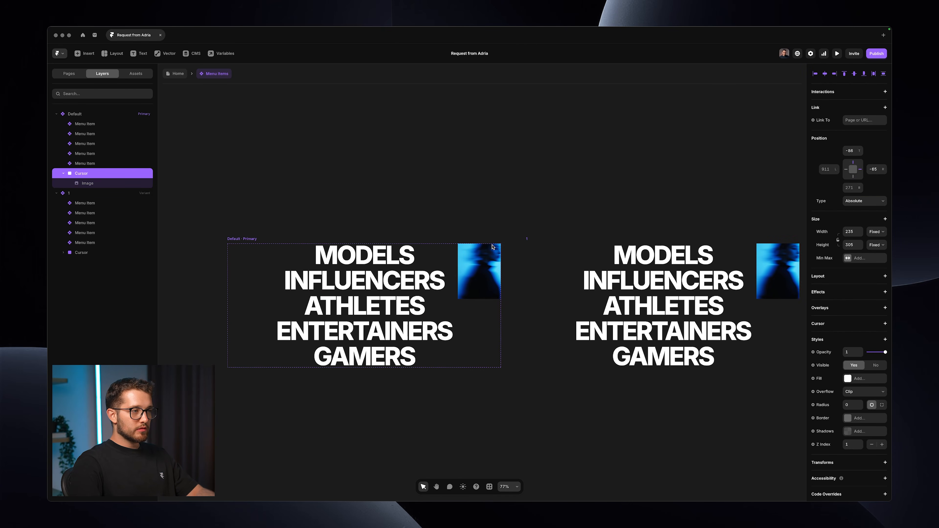
key(shift+Up)
key(shift+Up)
key(shift+Up)
key(shift+Up)
key(shift+Up)
key(shift+Up)
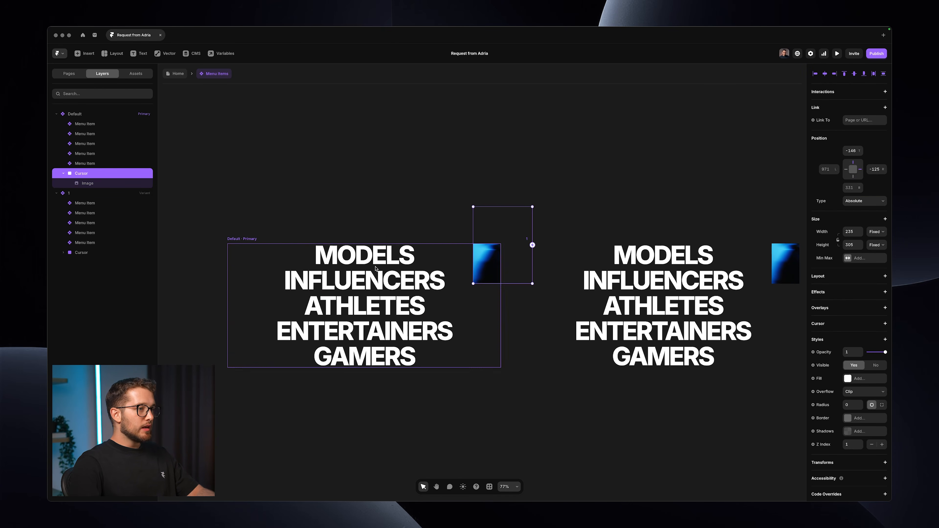
- Set the Default variant's overflow to Visible
click(245, 238)
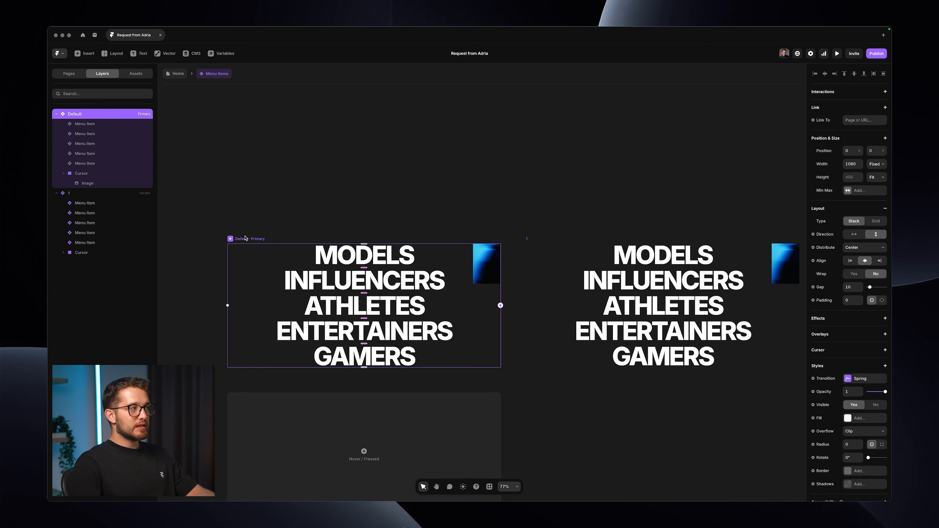
click(852, 431)
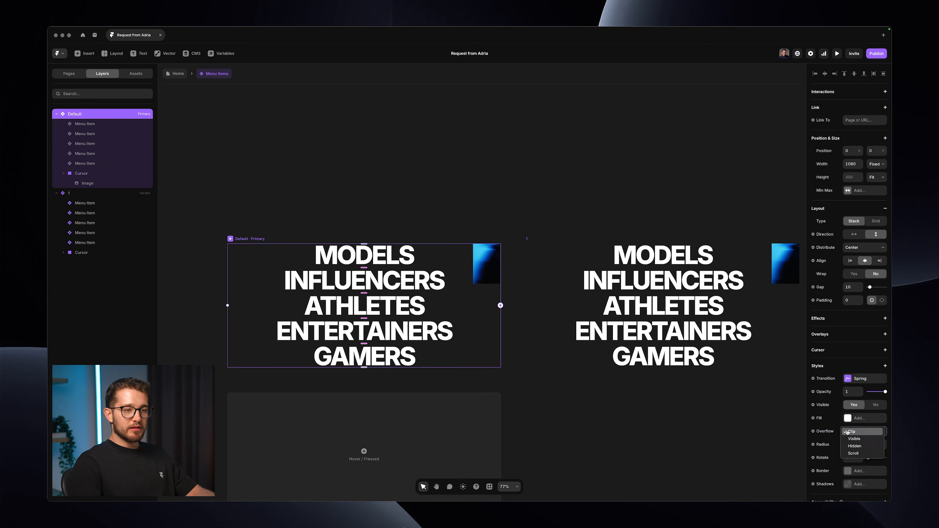
click(856, 440)
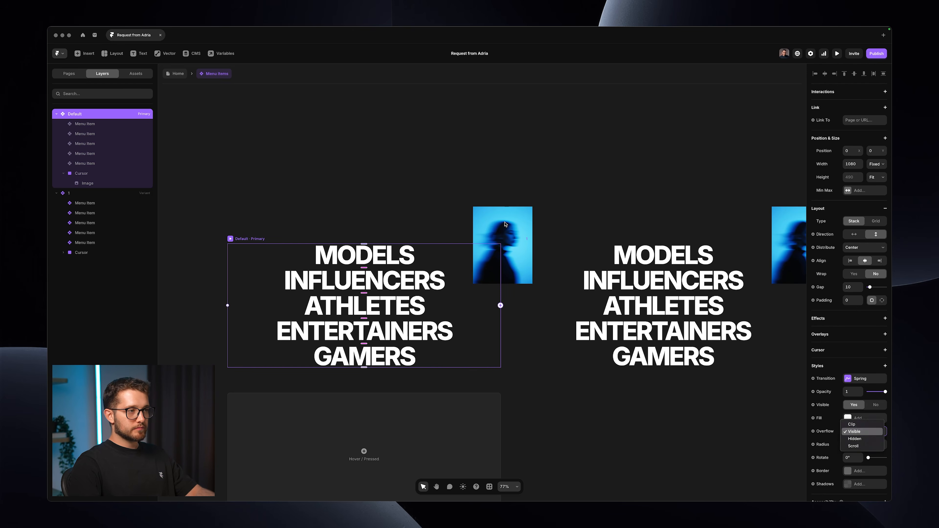
click(493, 218)
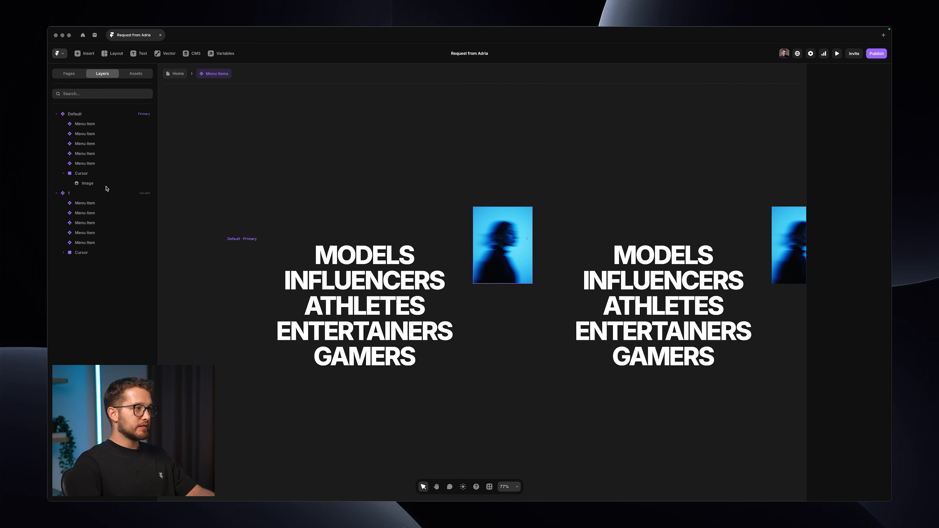
- Select the Default variant's Cursor frame and nudge it to top -136 and right -145
click(103, 174)
key(shift+Right)
key(shift+Right)
key(shift+Right)
key(shift+Right)
key(shift+Left)
key(shift+Left)
key(shift+Down)
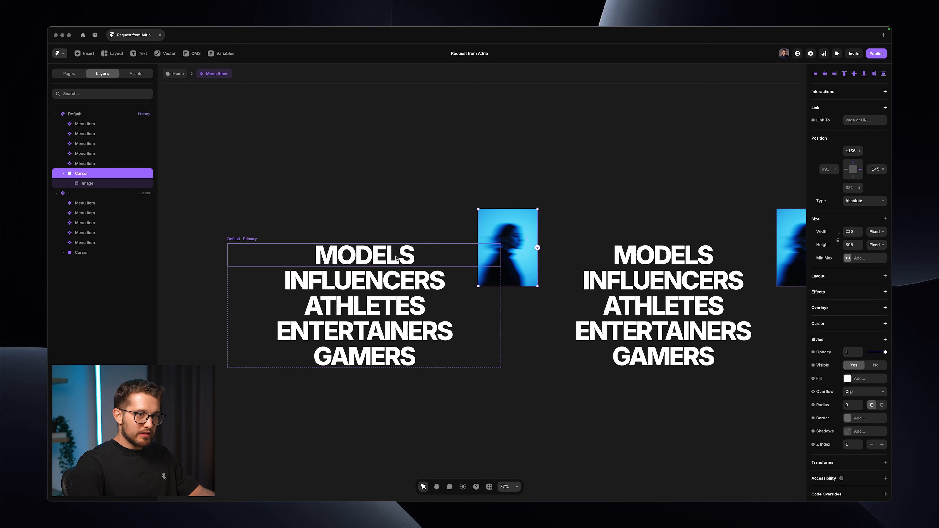
- Reduce the Cursor frame's height to 302 and move it down to top -120, beside MODELS
key(super+Up)
key(super+Up)
key(super+Up)
key(super+Up)
key(shift+Down)
key(shift+Down)
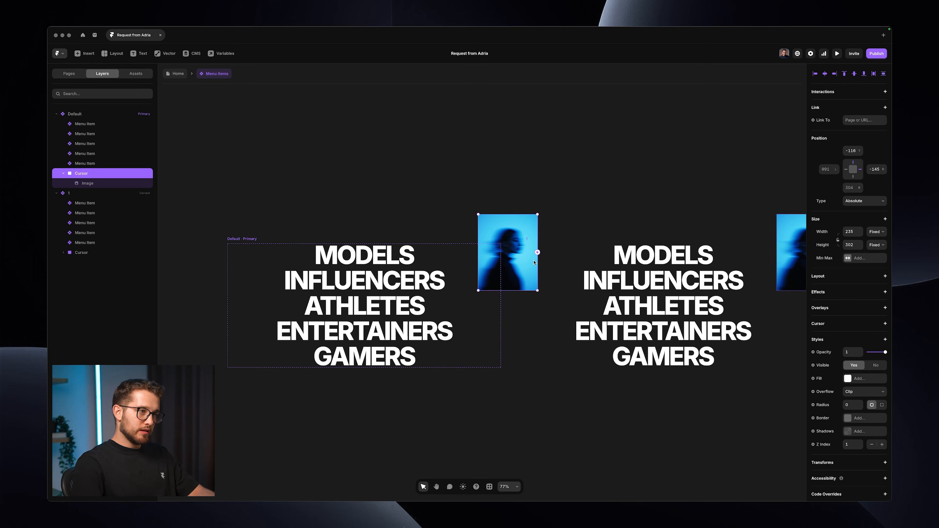
key(Up)
key(Up)
key(Up)
key(Up)
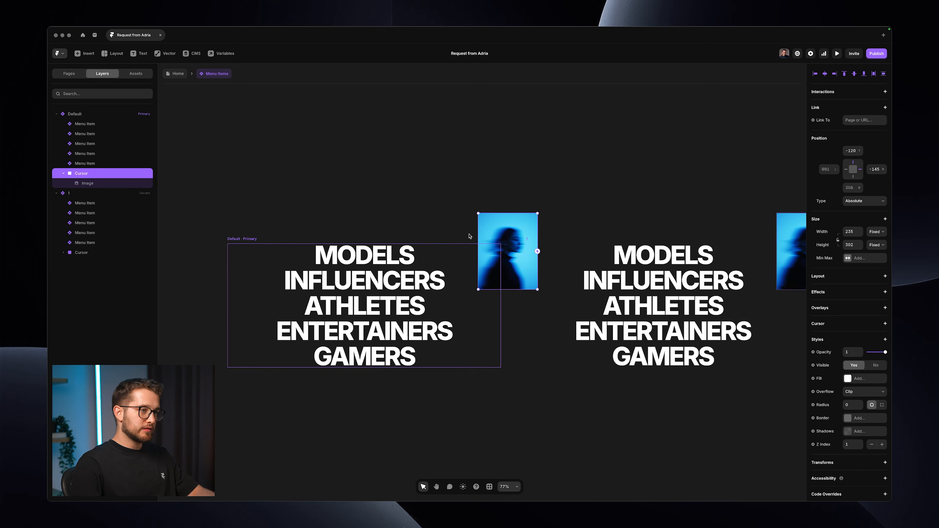
- Try setting the opacity of the Default variant's Image frame to 0, and undo it
scroll(469, 236, down, 5)
scroll(551, 236, right, 3)
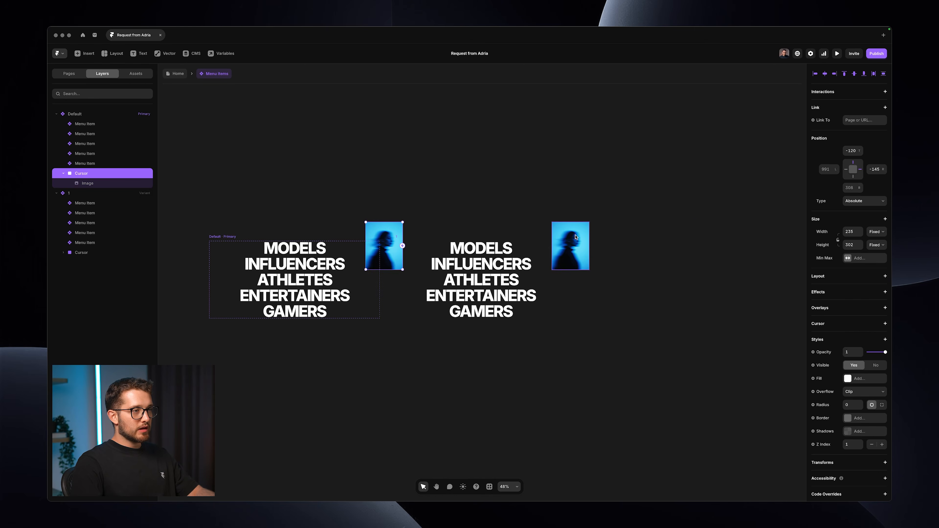
click(569, 236)
scroll(572, 237, up, 2)
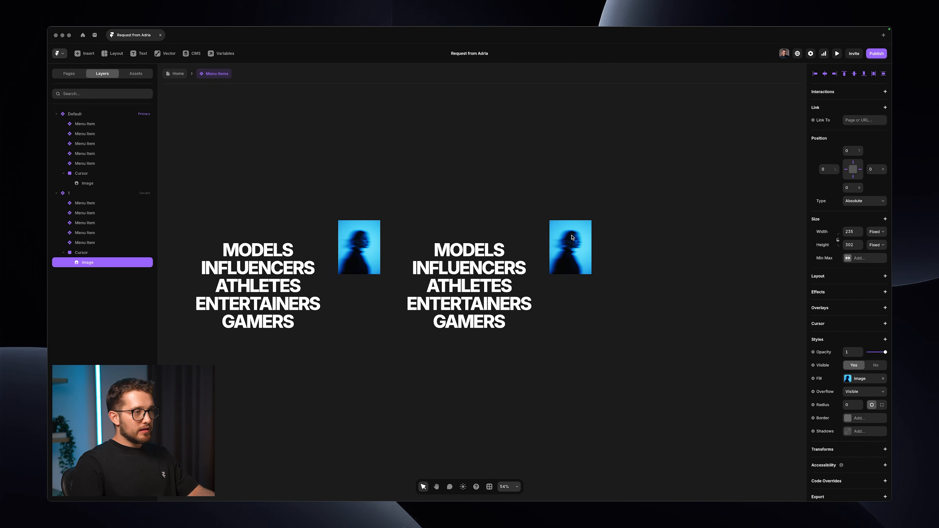
click(340, 232)
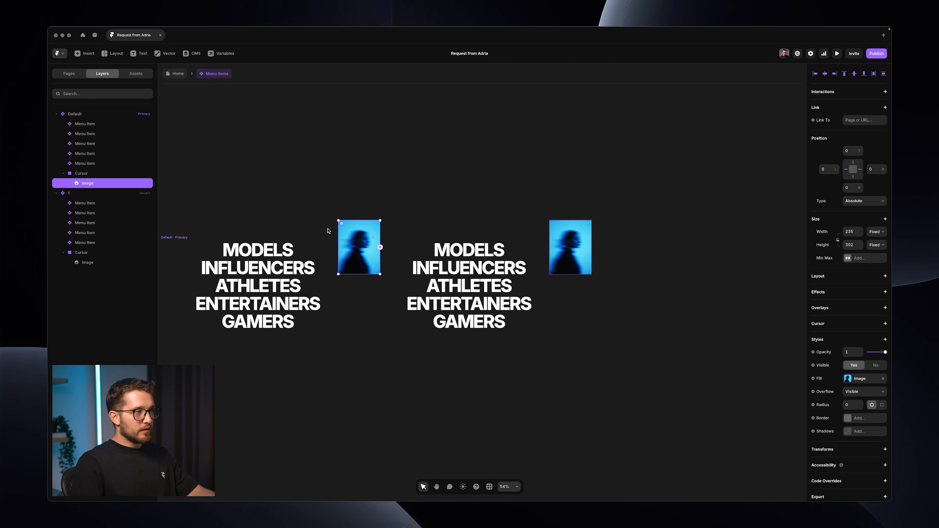
scroll(327, 231, up, 6)
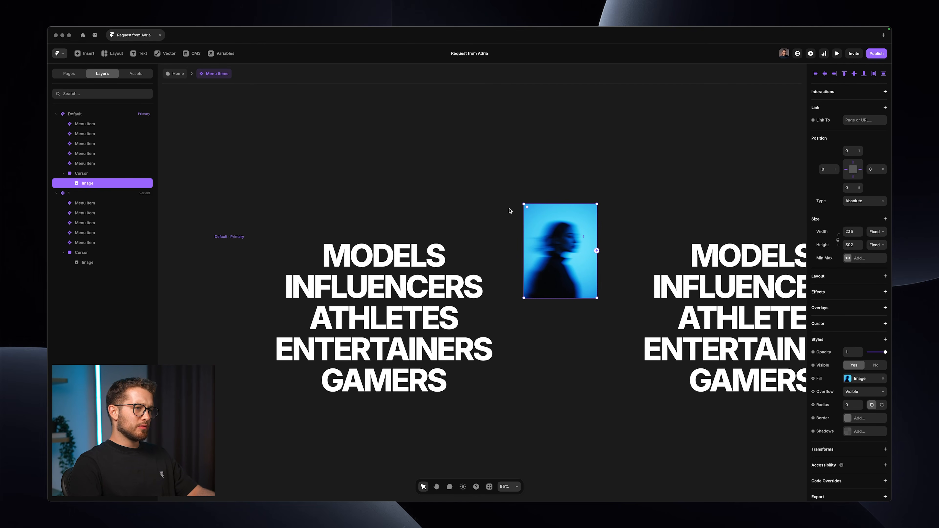
key(0)
key(0)
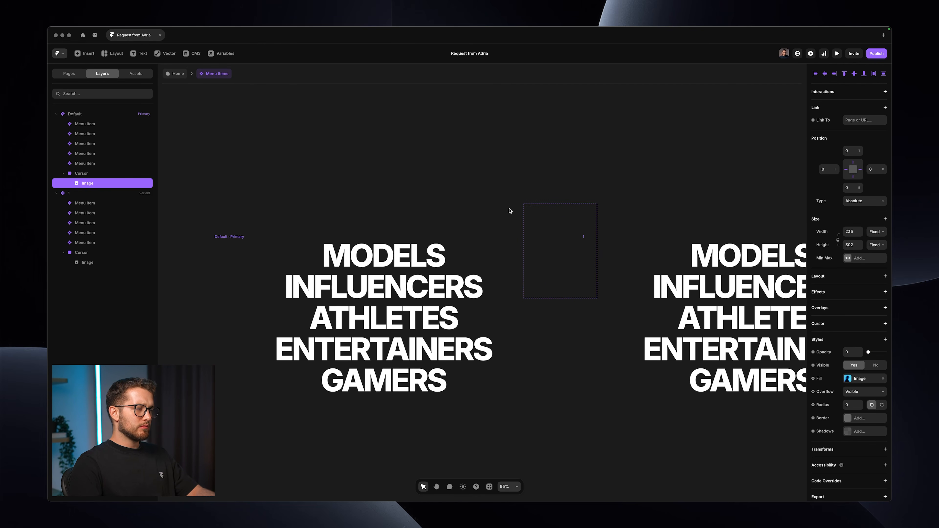
key(super+z)
- Set the opacity of the Default variant's Cursor frame to 0
click(108, 173)
key(0)
key(0)
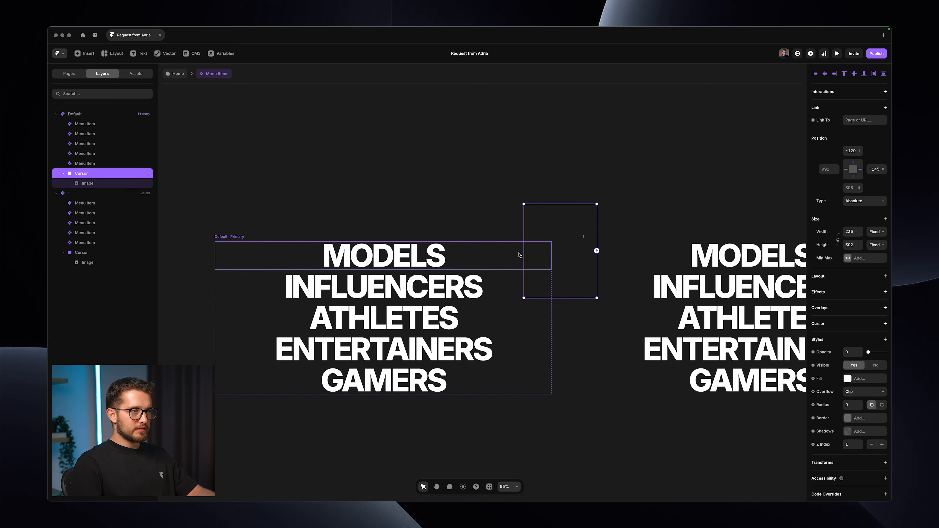
- Set the opacity of the Cursor frame in variant 1 to 1
scroll(520, 254, right, 10)
click(273, 230)
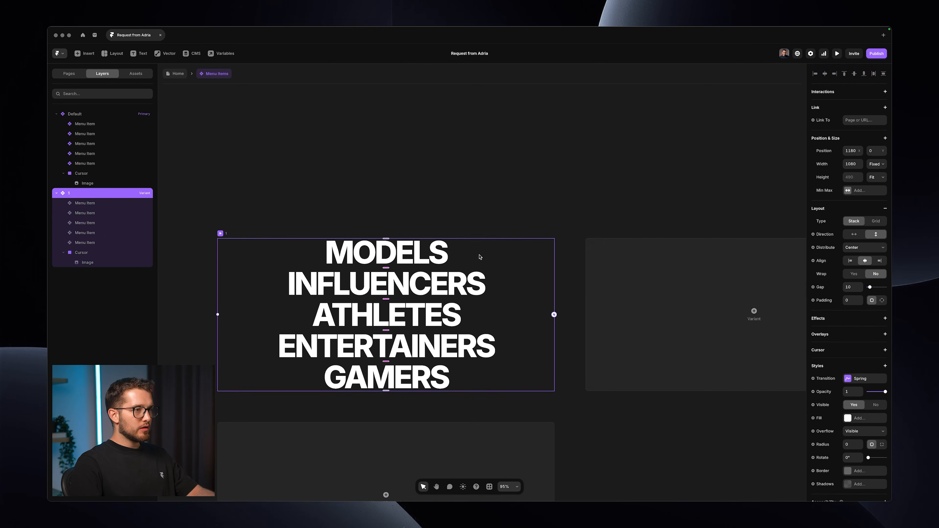
click(536, 264)
click(85, 254)
key(0)
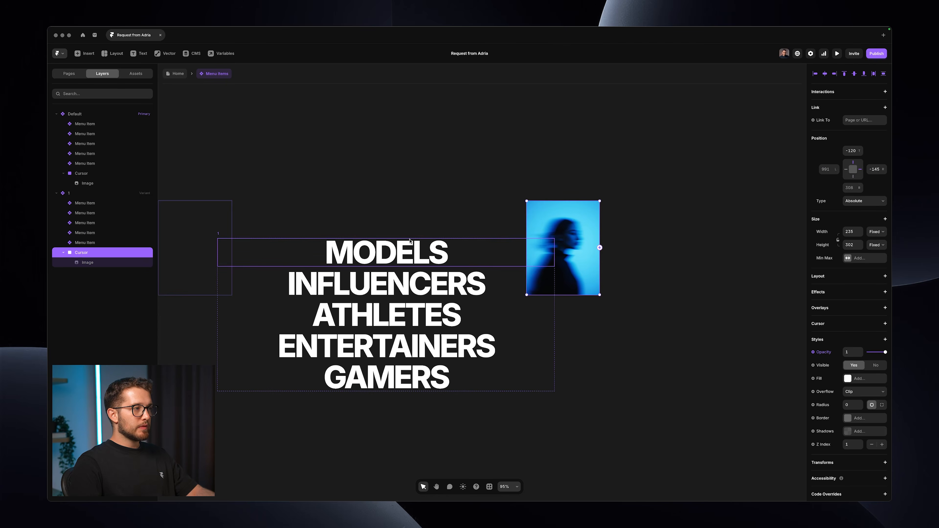
- Add a new variant based on variant 1
click(405, 231)
click(729, 328)
click(650, 176)
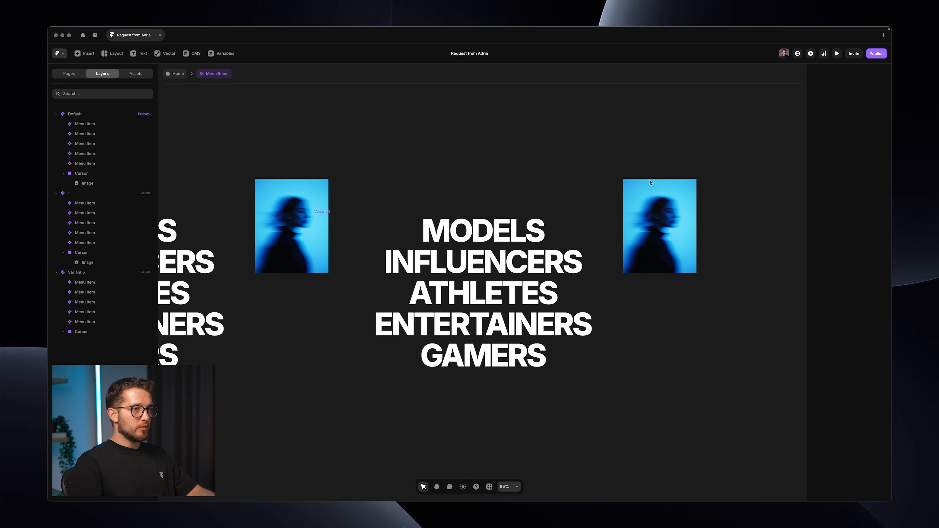
- Move the Cursor frame in Variant 3 down until it is vertically centred beside INFLUENCERS, measuring the alignment on screen
click(650, 183)
click(107, 329)
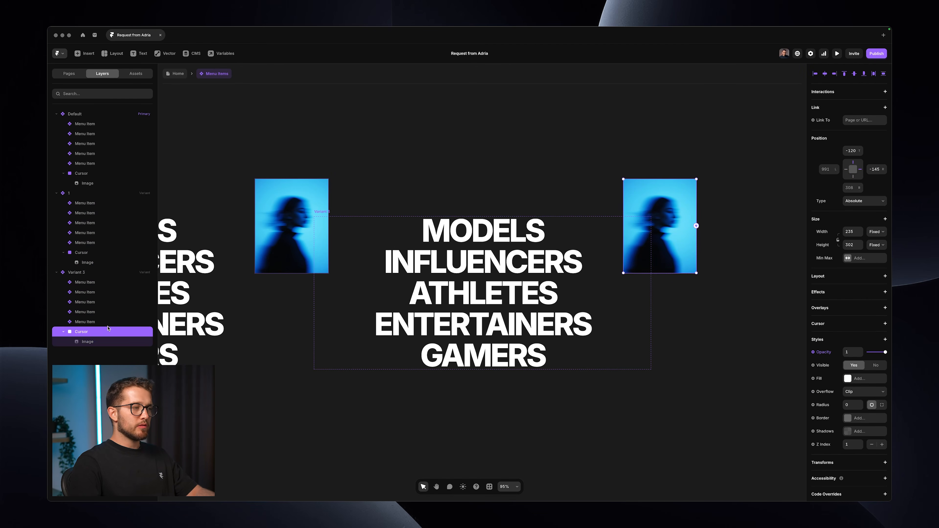
key(shift+Down)
key(shift+Down)
key(shift+Down)
key(shift+Down)
key(shift+Down)
key(Down)
key(Down)
key(Down)
key(Down)
key(Down)
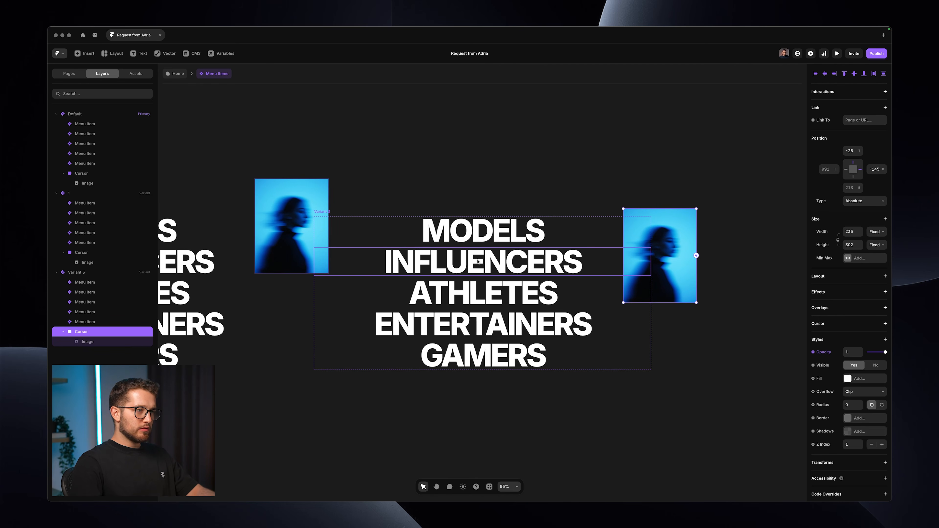
key(super+shift+4)
drag(450, 256, 684, 265)
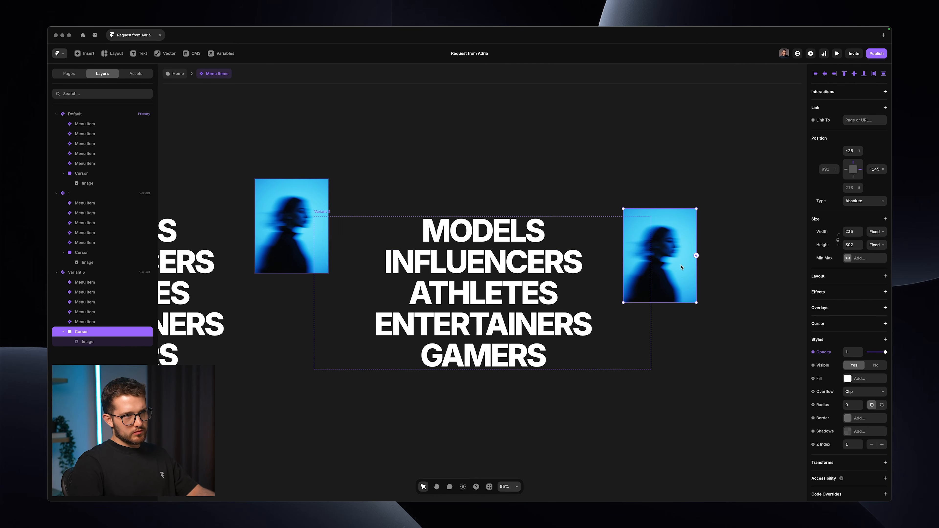
click(589, 159)
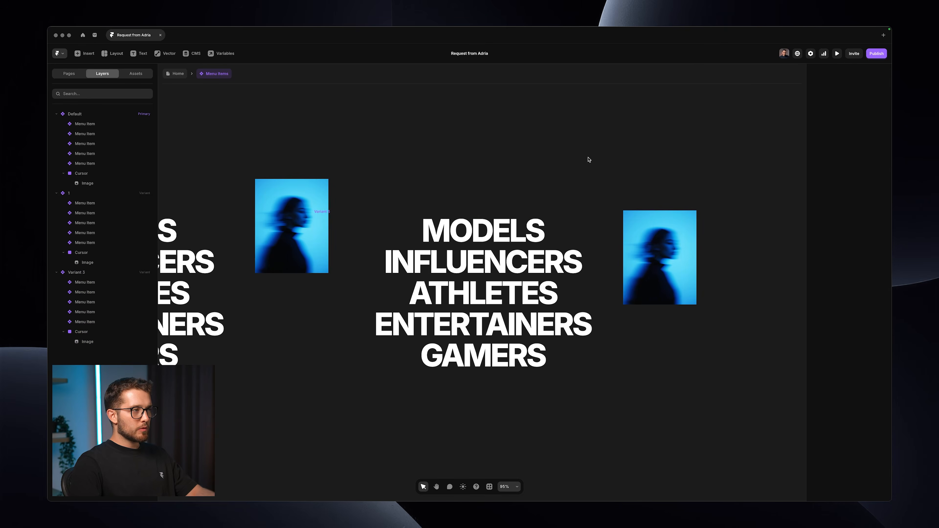
- Rename Variant 3 of the Menu Items component as 2
scroll(588, 160, down, 3)
click(447, 204)
scroll(482, 206, down, 3)
- Add Mouse Enter interactions in the Default variant, linking MODELS to variant 1 and INFLUENCERS to variant 2
click(270, 209)
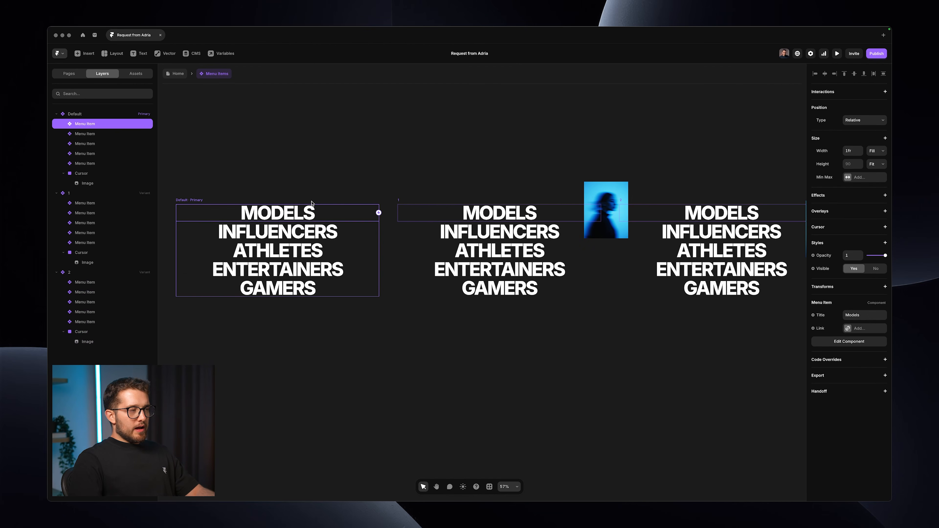
drag(378, 212, 314, 183)
click(314, 184)
double_click(344, 211)
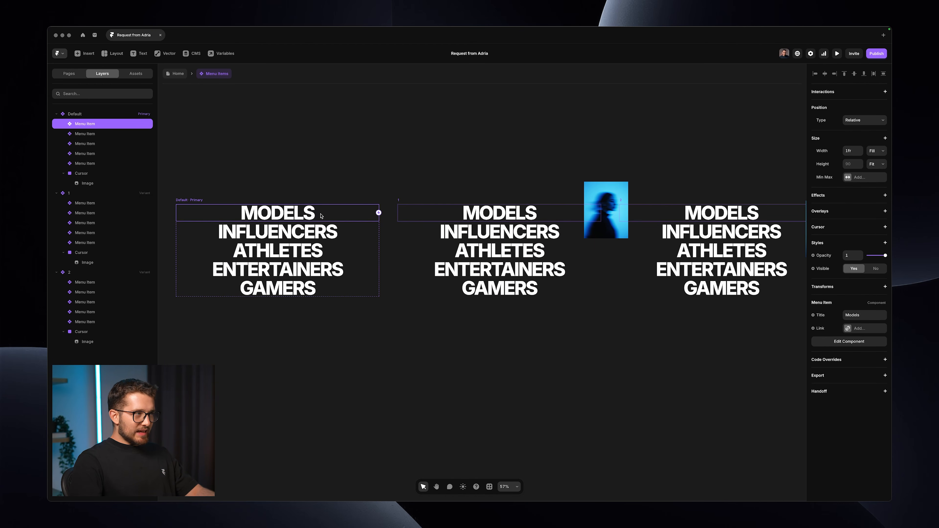
drag(381, 214, 462, 224)
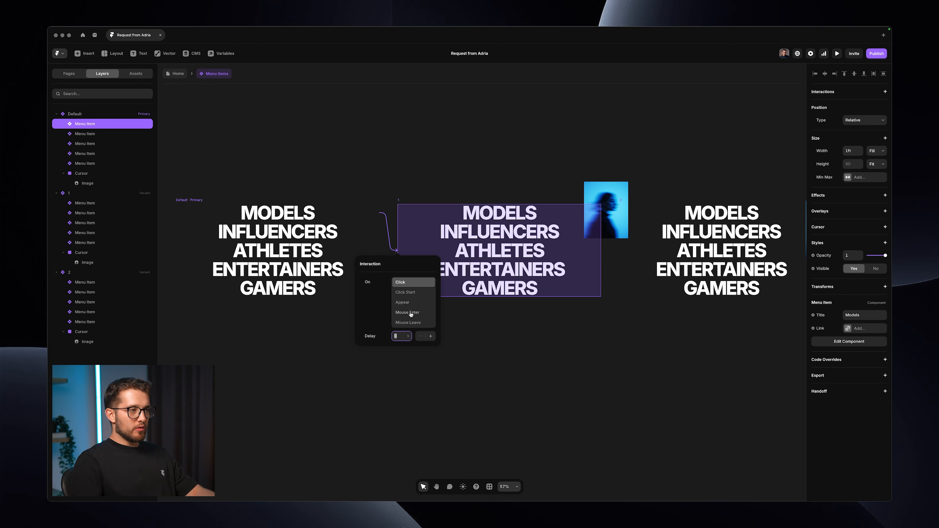
click(473, 363)
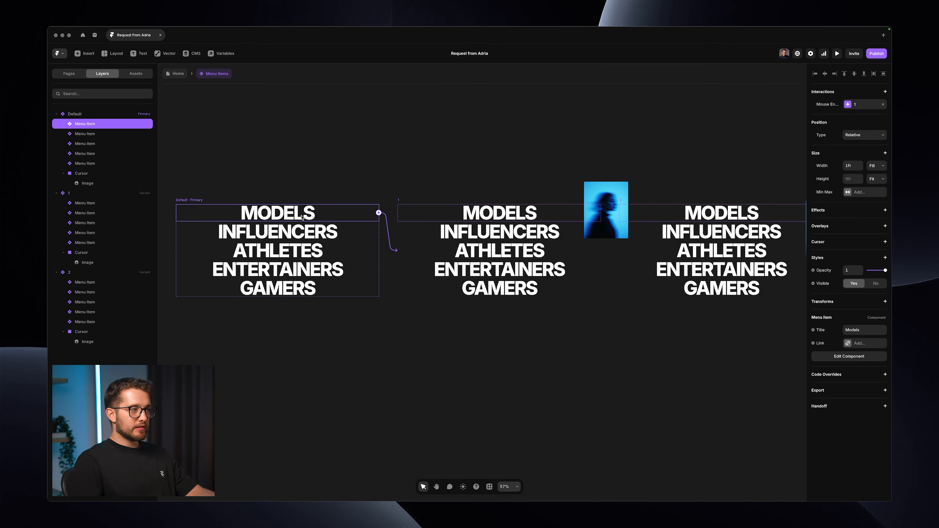
click(302, 231)
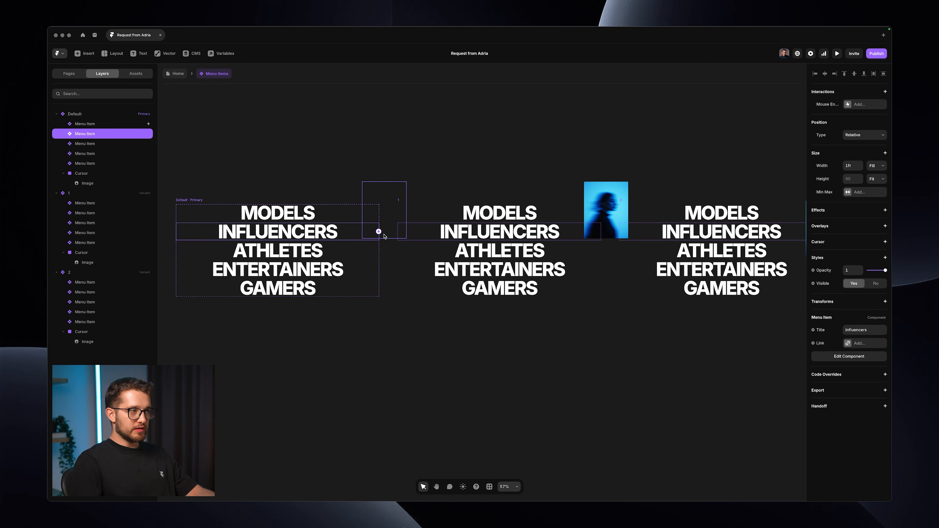
mouse_move(379, 232)
mouse_down()
mouse_move(508, 112)
mouse_move(627, 249)
mouse_up()
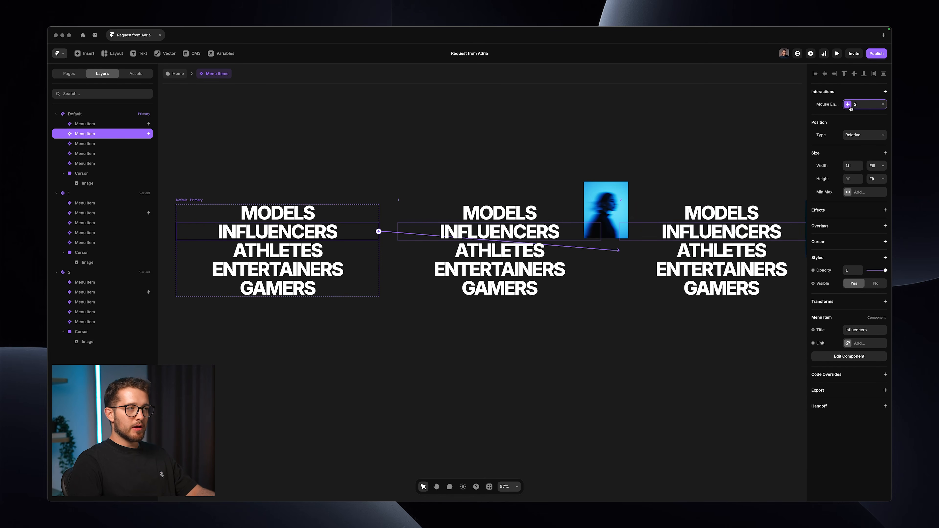
- Set the stack gap of the Default variant to 0
click(88, 115)
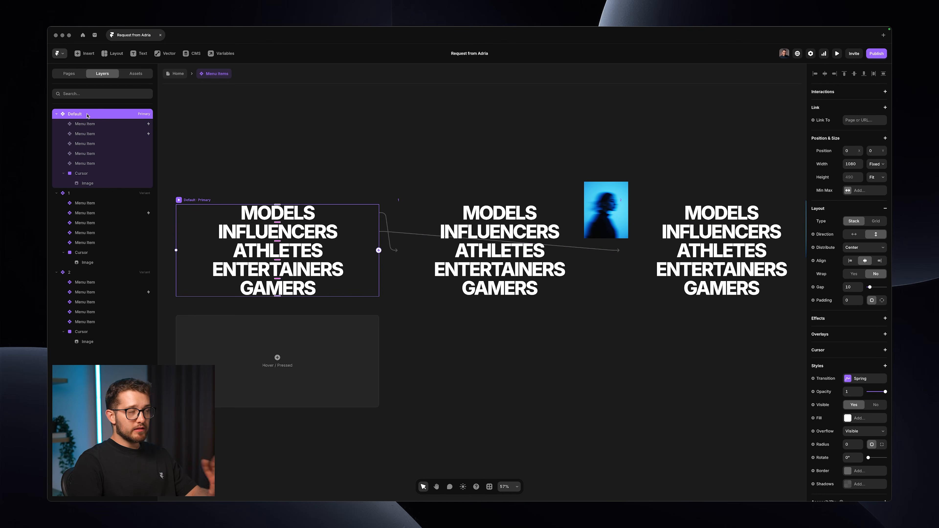
click(852, 288)
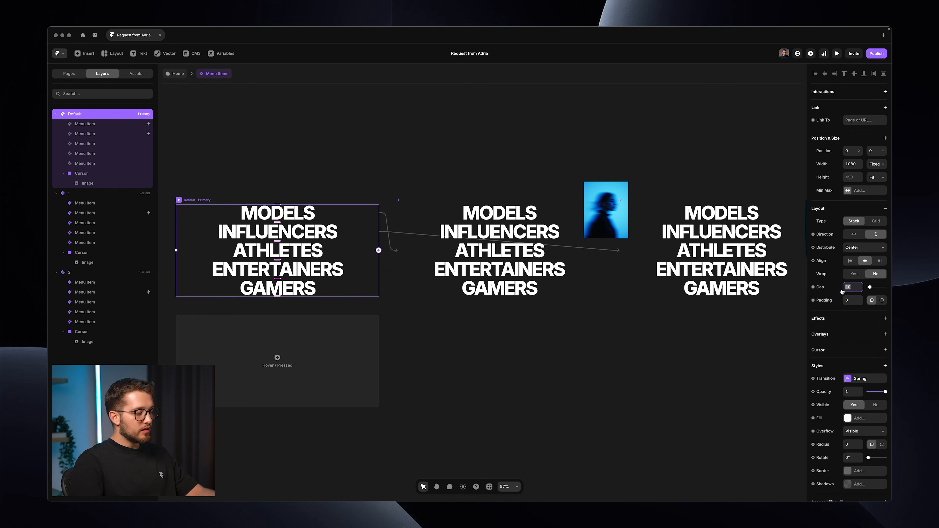
text(0)
click(376, 200)
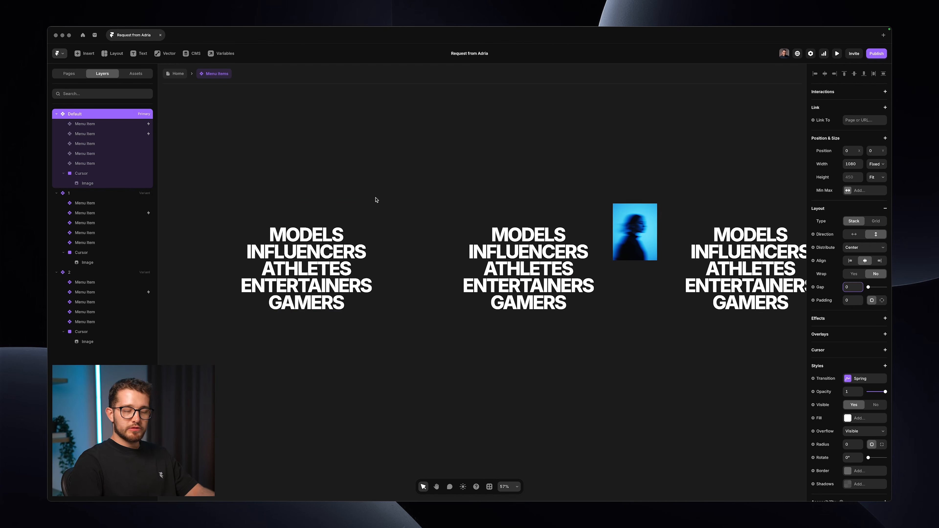
scroll(375, 200, right, 1)
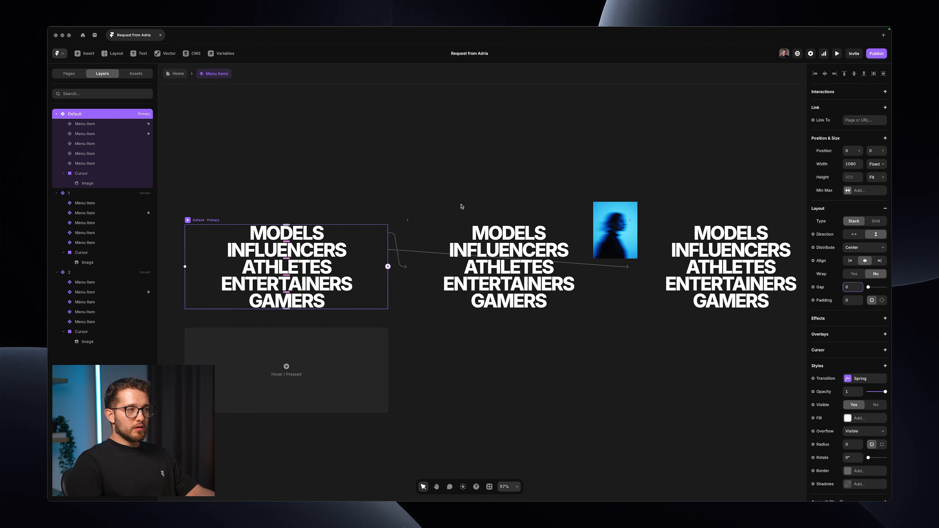
- Try to add a Mouse Leave interaction from variant 1 back to Default, and undo it
click(500, 236)
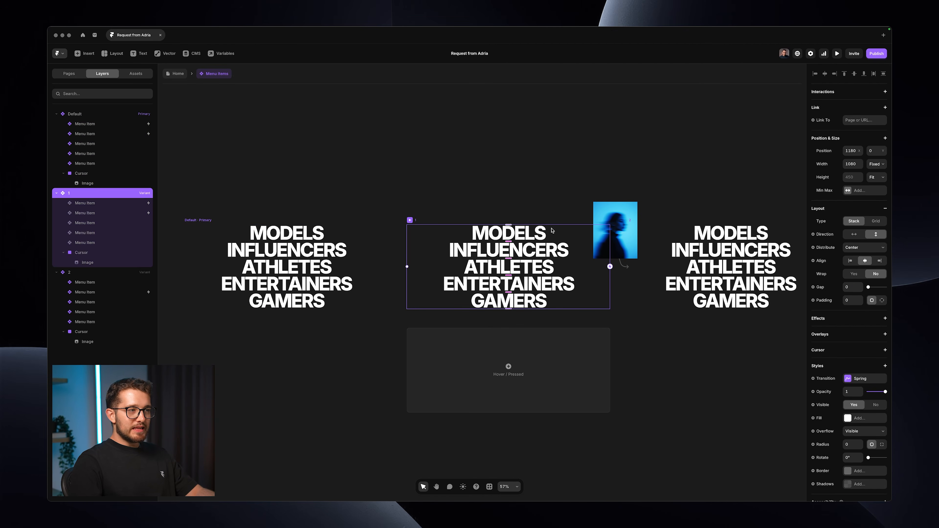
drag(408, 204, 621, 328)
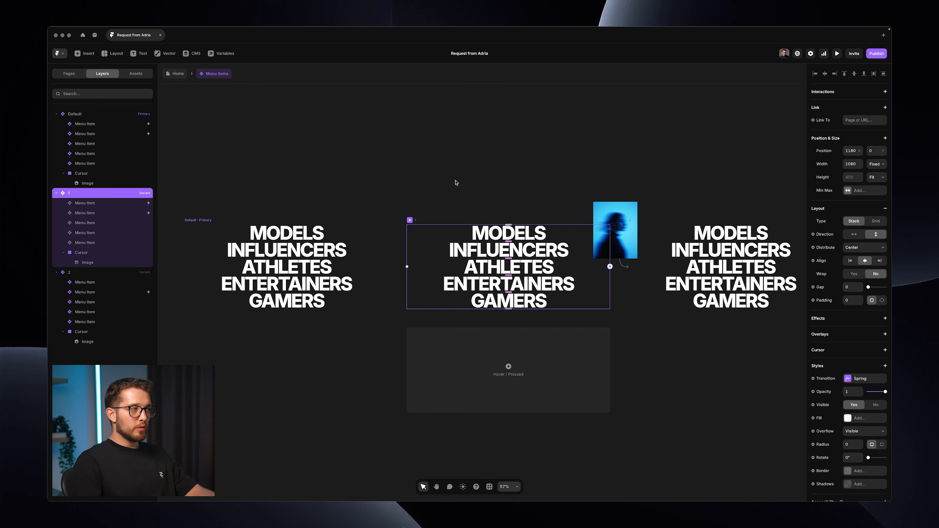
drag(406, 266, 334, 288)
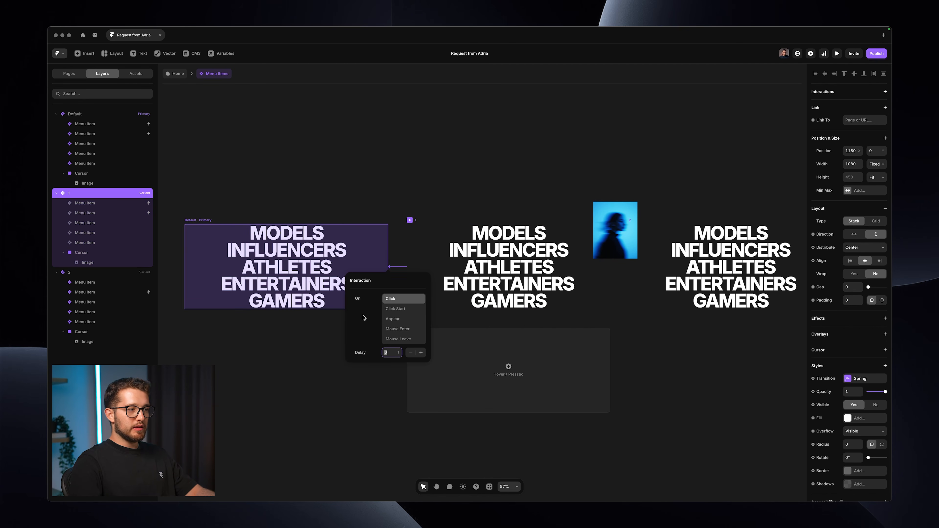
click(403, 339)
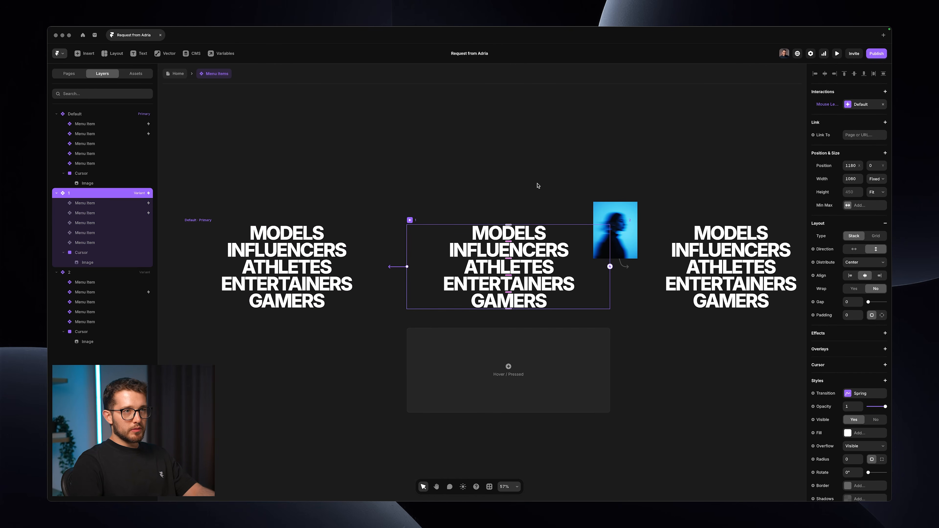
key(super+z)
- Preview the Menu Items component and test the hover transitions on the menu items
click(279, 227)
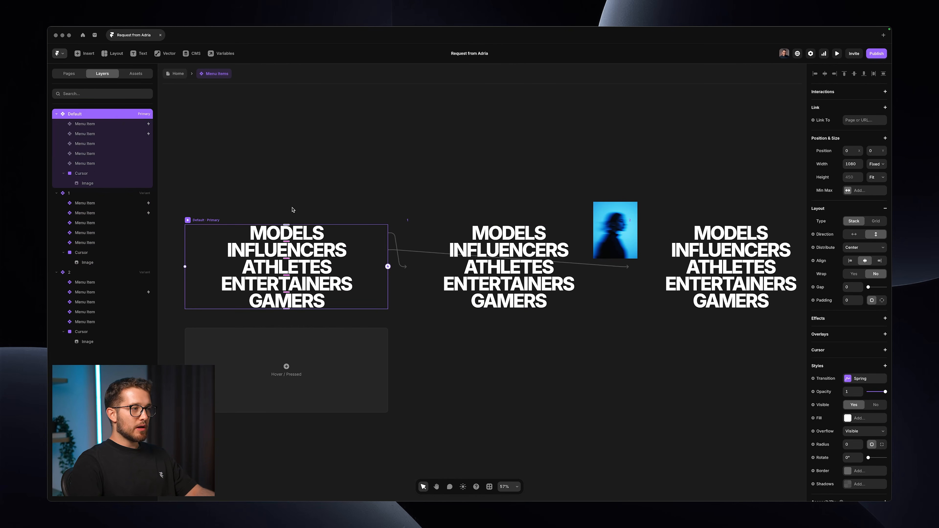
scroll(222, 240, left, 3)
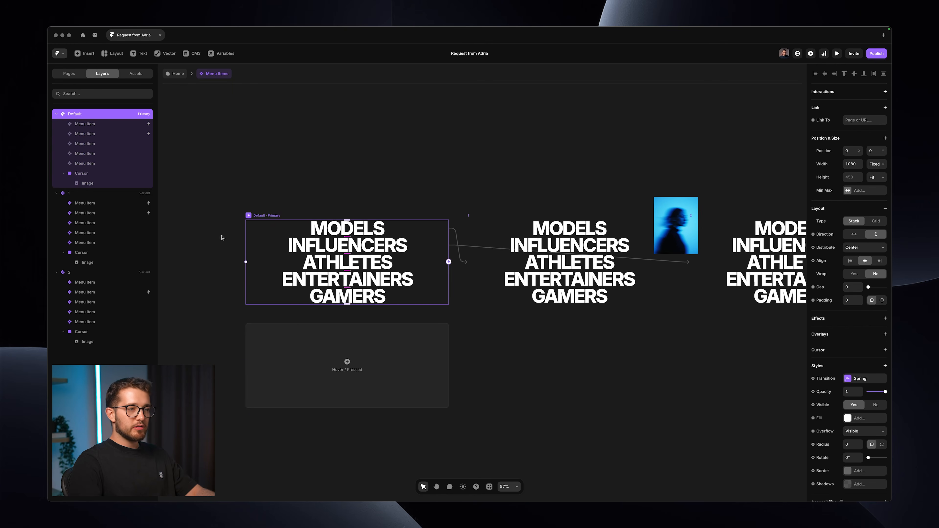
scroll(535, 205, right, 2)
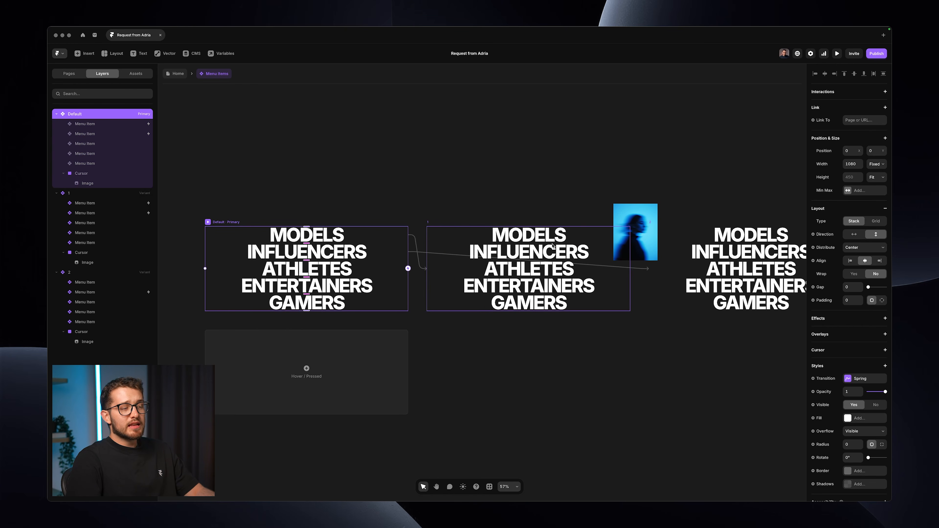
scroll(552, 245, right, 2)
click(447, 206)
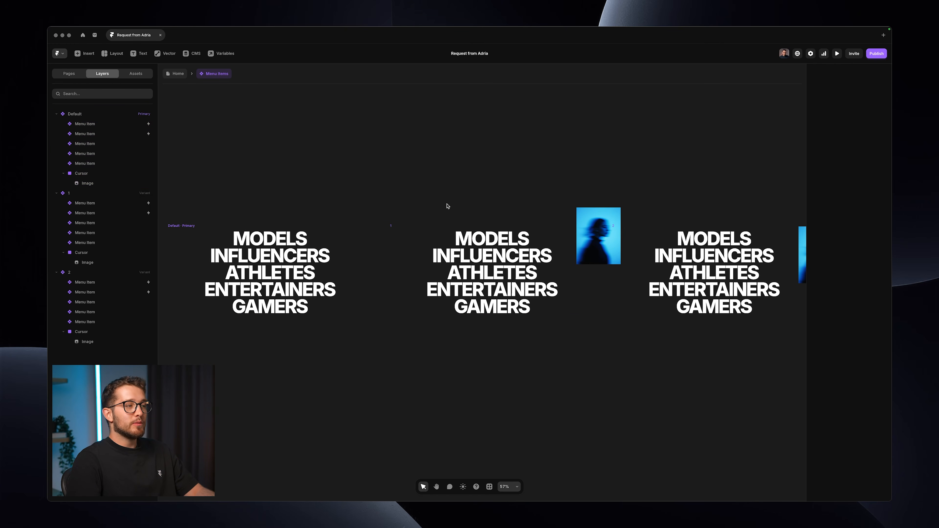
key(super+p)
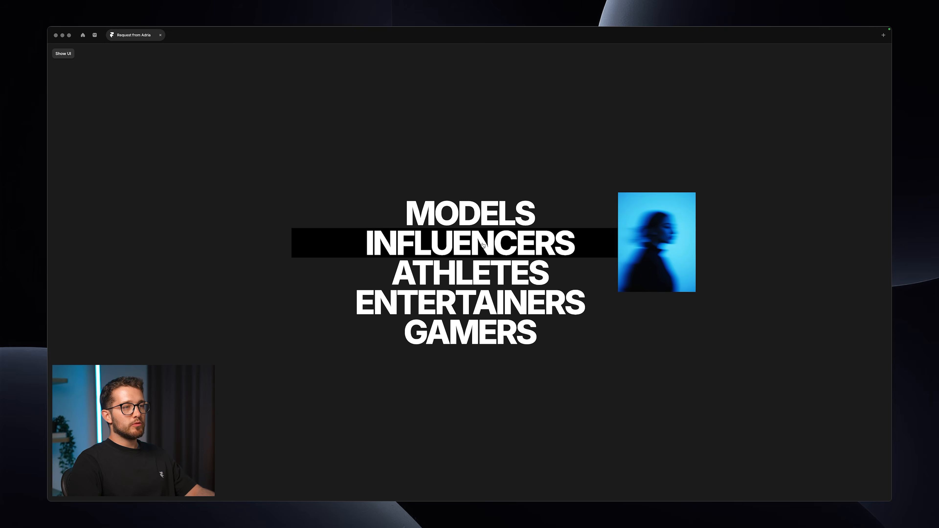
key(super+p)
- Return to the Home page and preview the menu's hover effect there in full width
click(174, 74)
key(super+p)
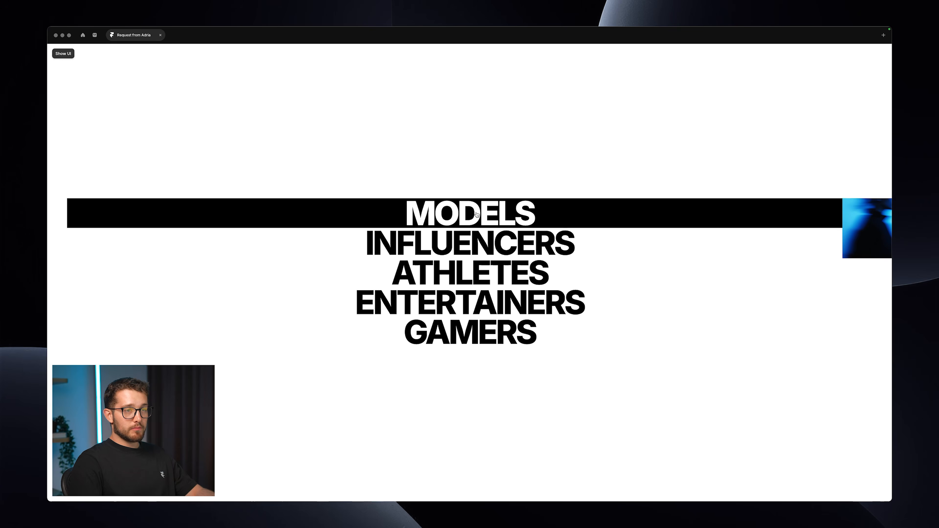
key(super+p)
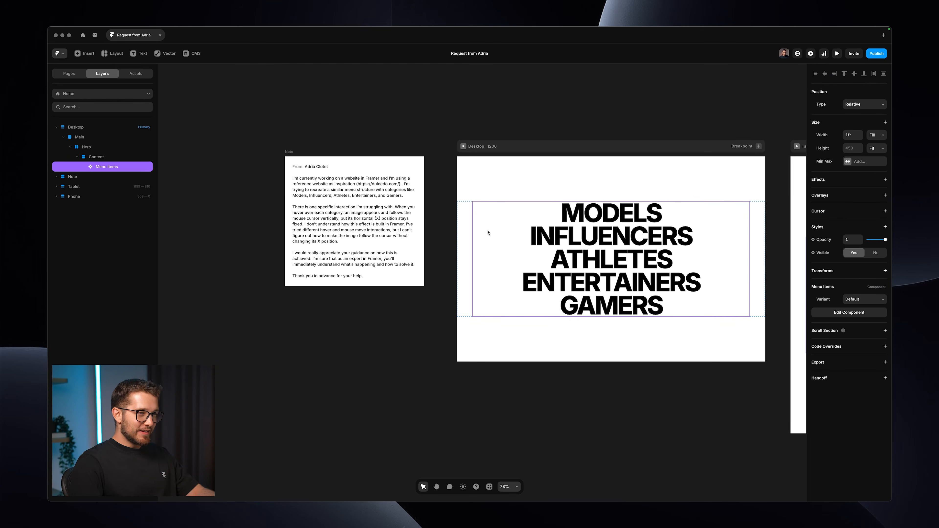
- Open the Menu Items component and remove the right and top pins from the Default variant's Cursor frame
double_click(543, 231)
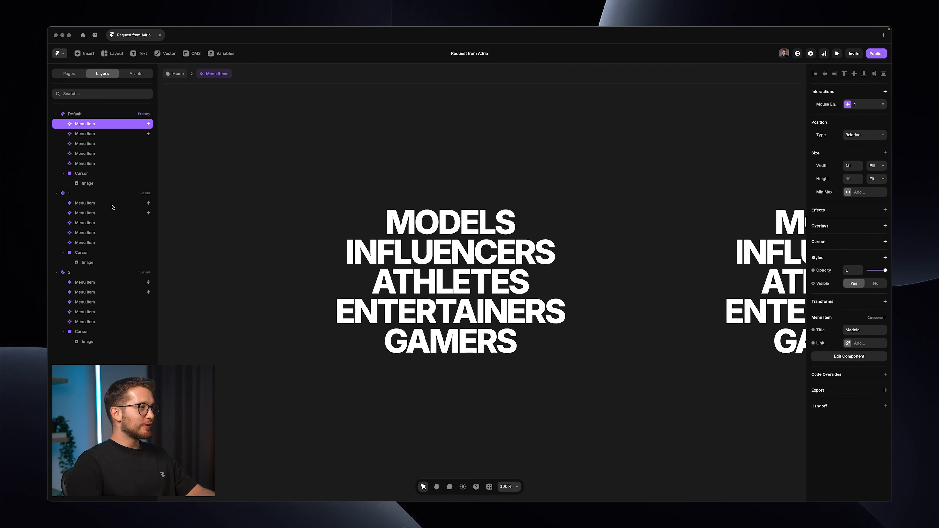
click(116, 173)
click(860, 170)
click(853, 162)
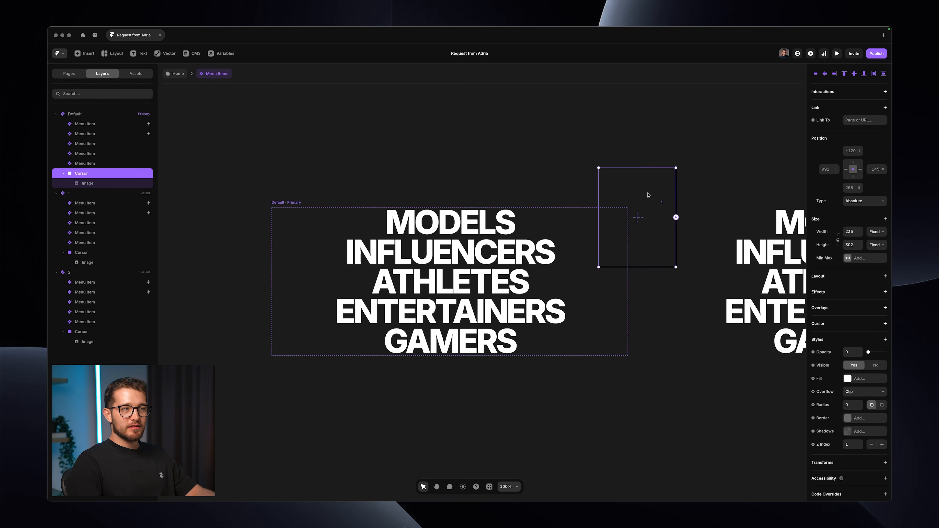
- Go back to the Home page and preview how the hover image is placed beside the menu items
click(166, 73)
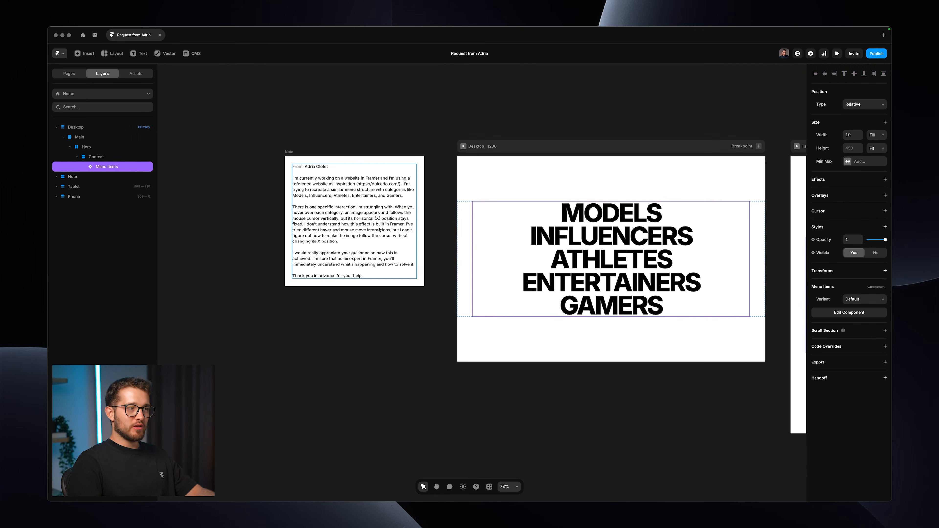
key(super+backslash)
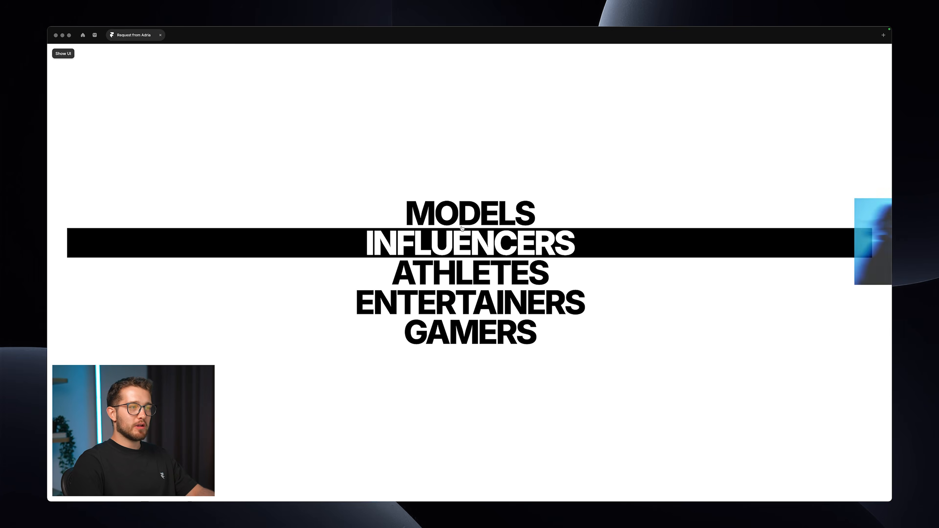
key(Escape)
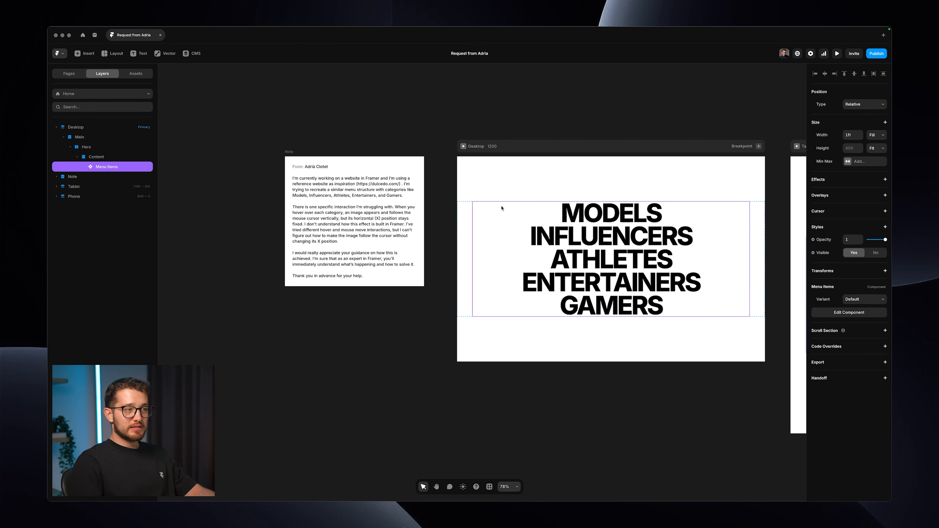
- Examine the position and pin settings of the Cursor frame in variants 1, 2 and Default of the Menu Items component
double_click(558, 212)
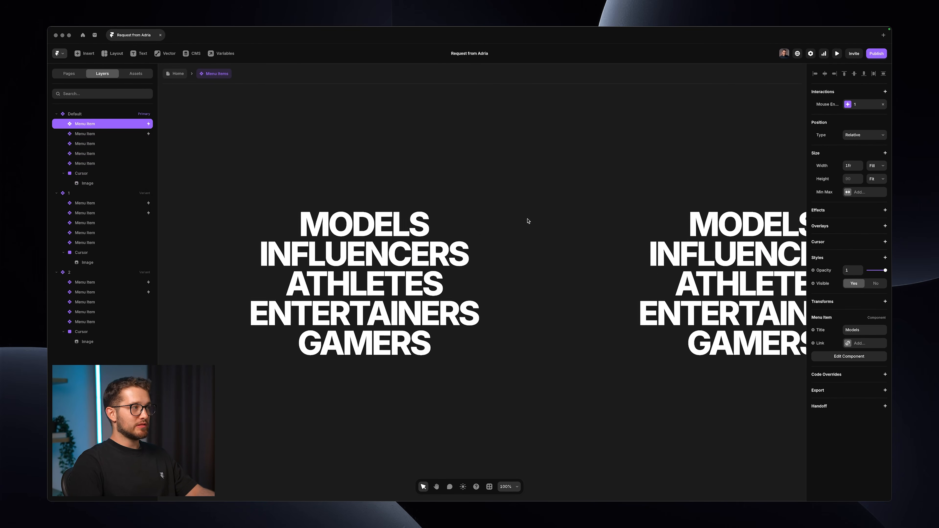
click(537, 206)
key(Escape)
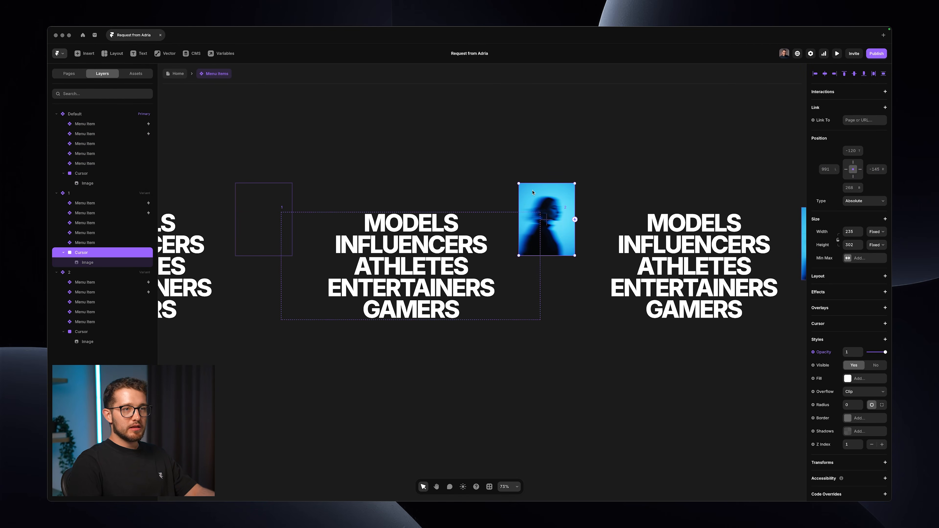
scroll(539, 191, right, 5)
click(601, 220)
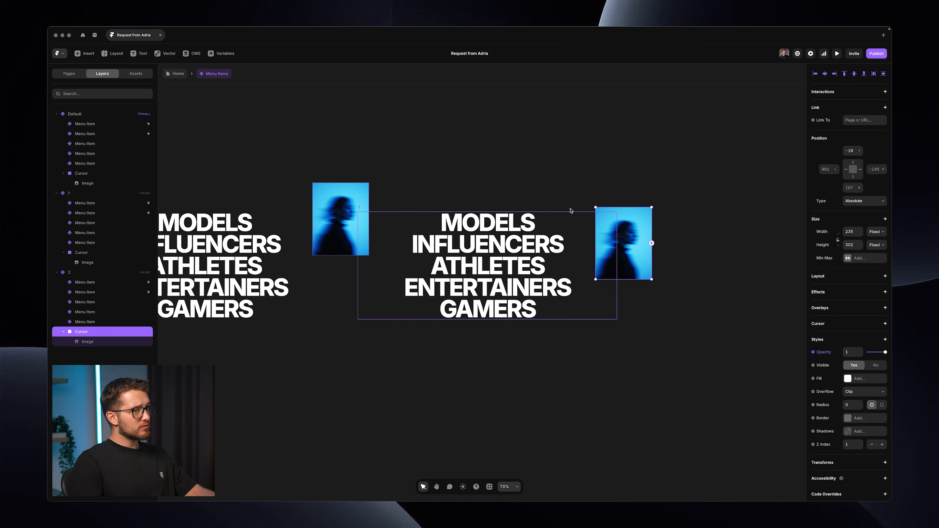
scroll(570, 211, left, 2)
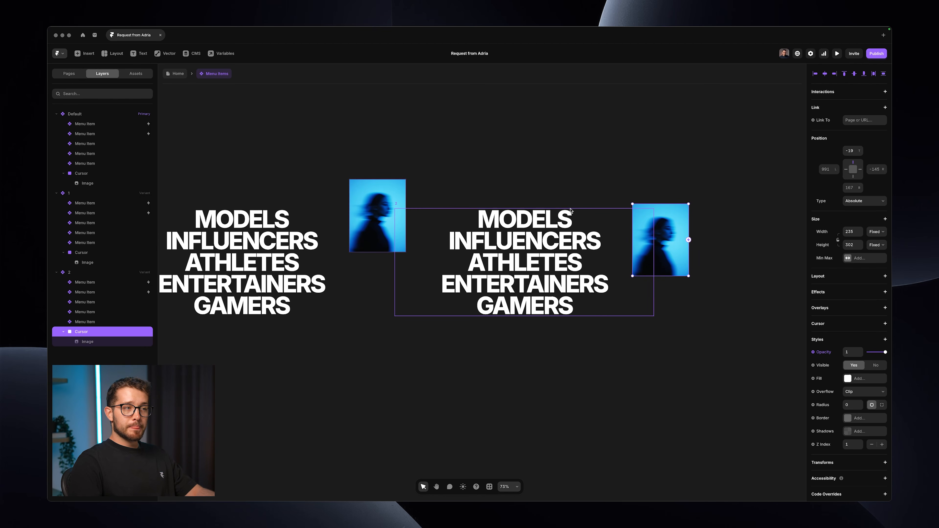
scroll(570, 211, left, 10)
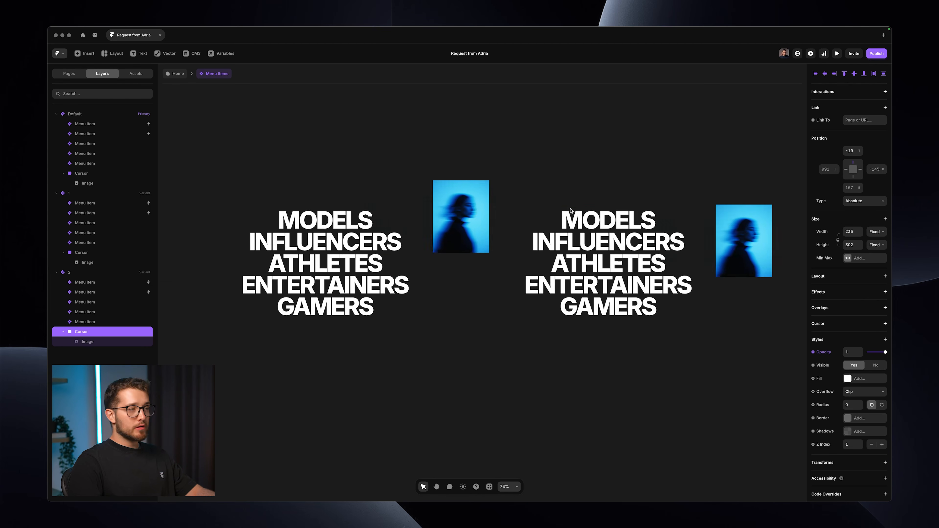
click(506, 198)
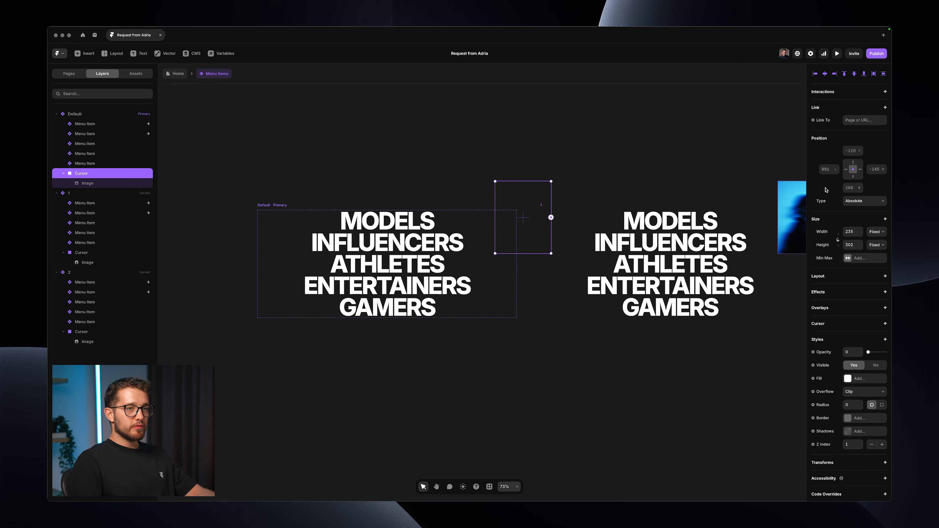
- Preview the Home page at the 1200-pixel Desktop size and test the hover image beside MODELS
click(183, 73)
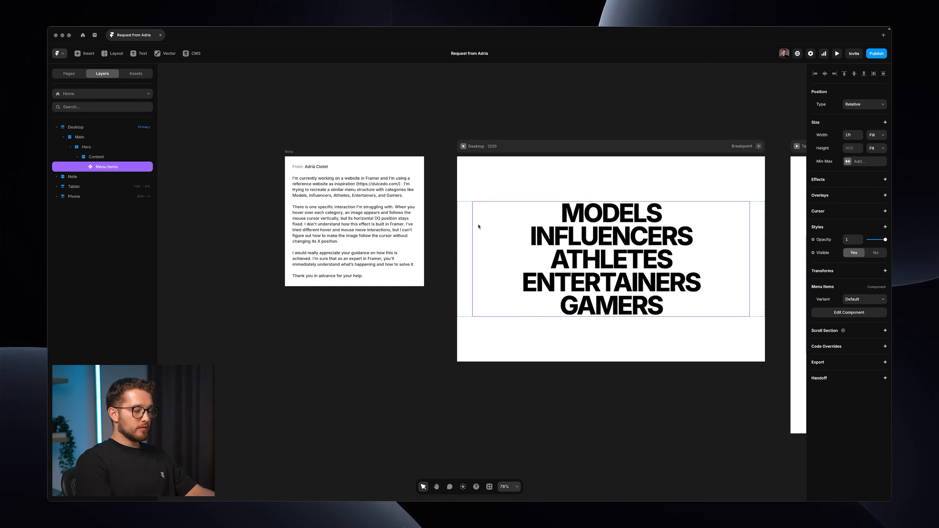
key(super+p)
click(64, 53)
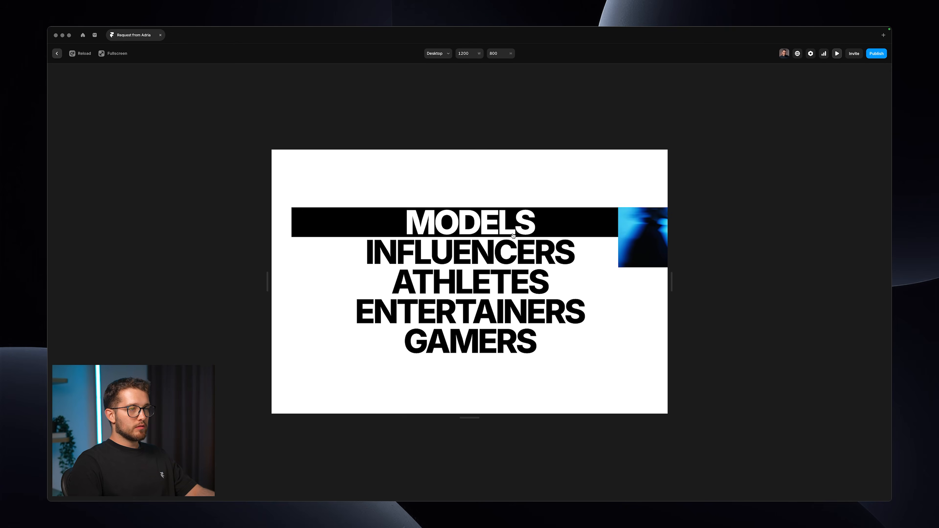
key(Escape)
- Set the overflow of the Content stack on the Home page to Visible and preview the page
click(465, 237)
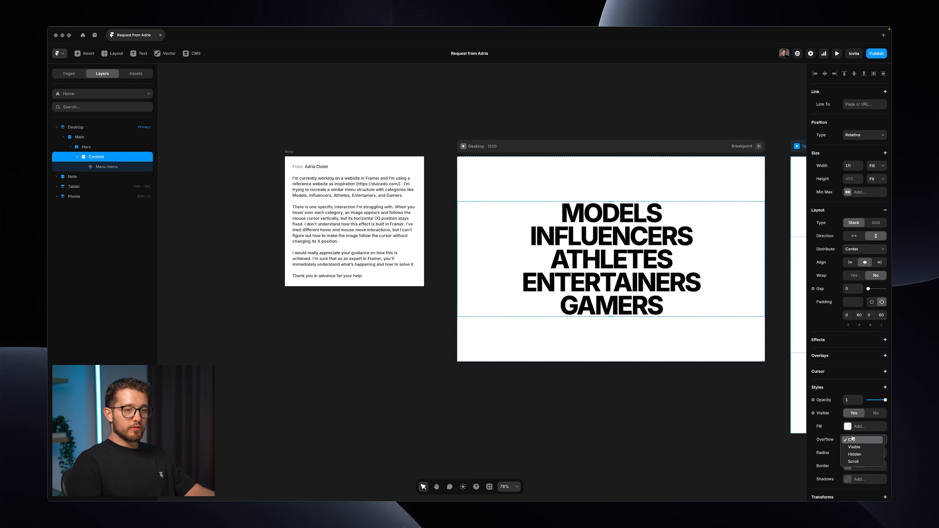
click(651, 429)
key(super+p)
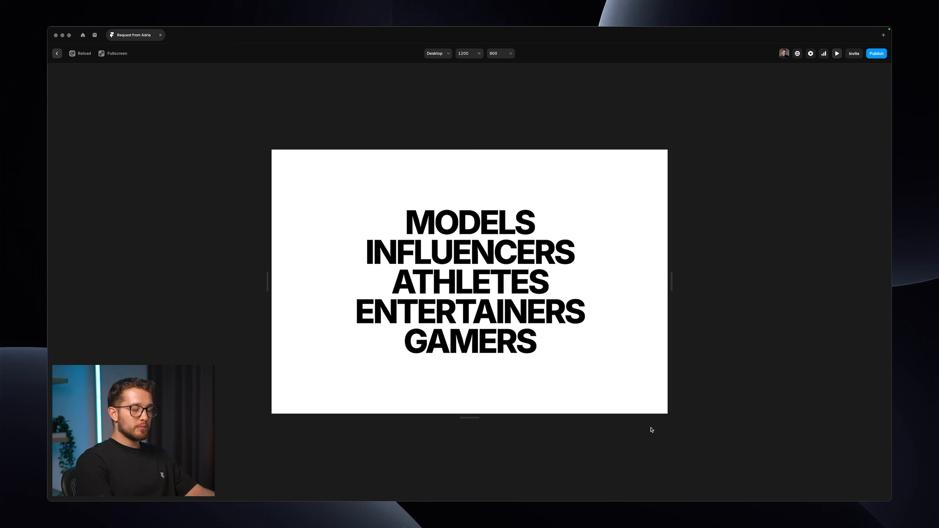
key(Escape)
- Open the Menu Items component, move the Default variant's Cursor frame left to a left offset of 871, and check variants 1 and 2
double_click(591, 220)
click(612, 223)
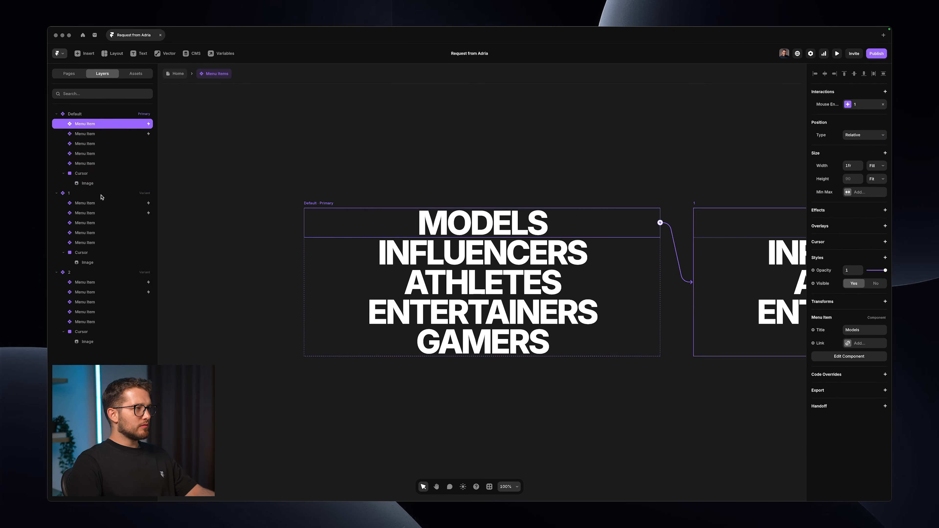
click(105, 173)
key(shift+Left)
key(shift+Left)
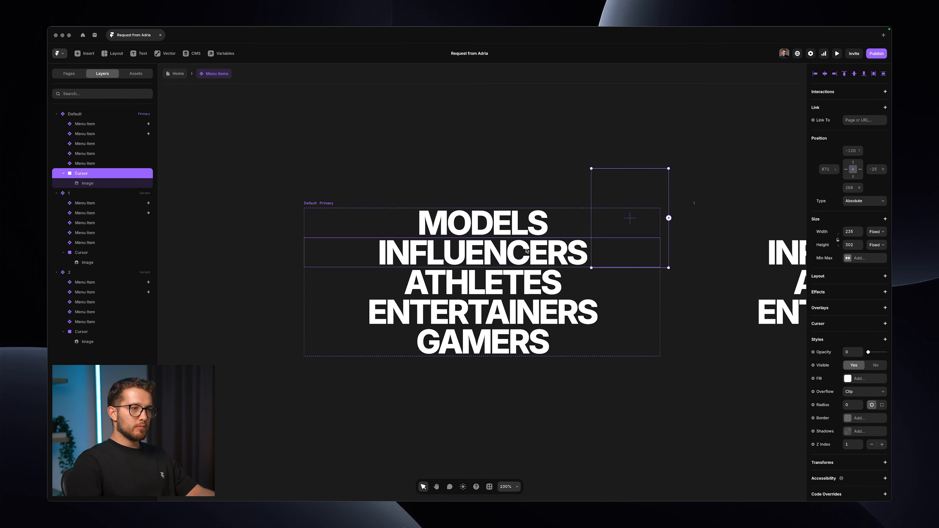
scroll(605, 203, right, 6)
scroll(606, 204, down, 3)
scroll(669, 206, right, 8)
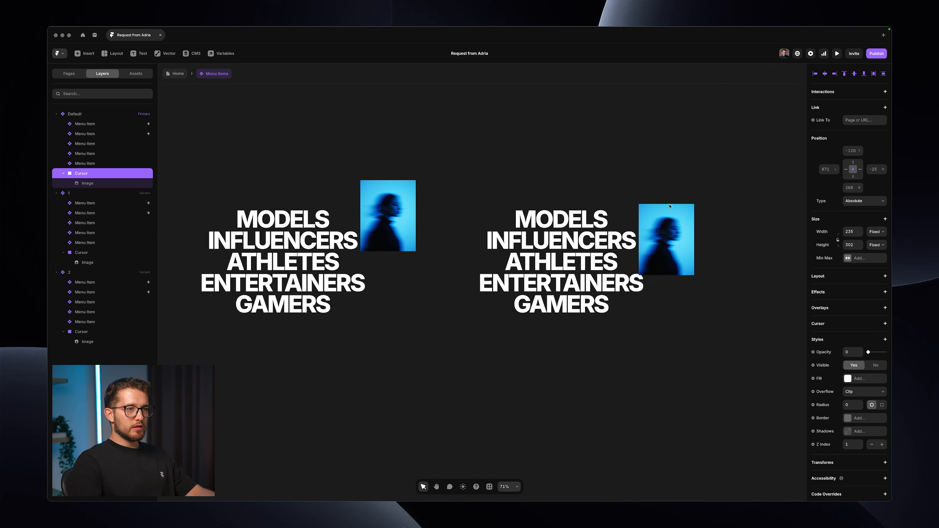
scroll(669, 206, left, 10)
click(372, 163)
- Return to the Home page and preview it fullscreen to test the hover image beside MODELS and INFLUENCERS
click(173, 74)
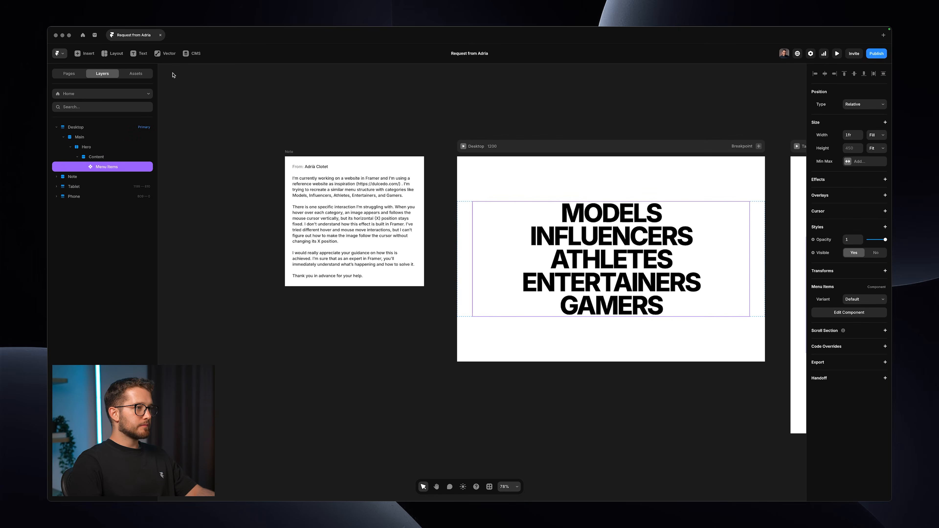
key(super+p)
click(115, 53)
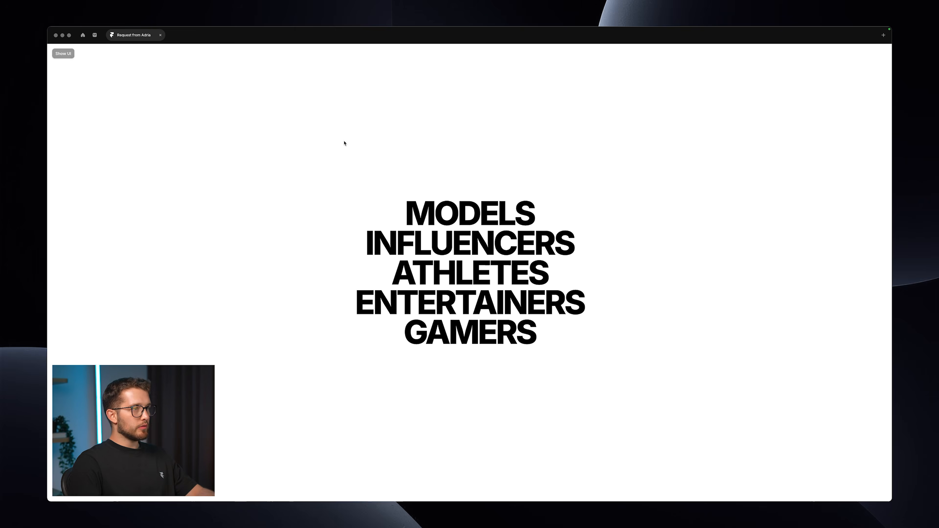
mouse_move(469, 216)
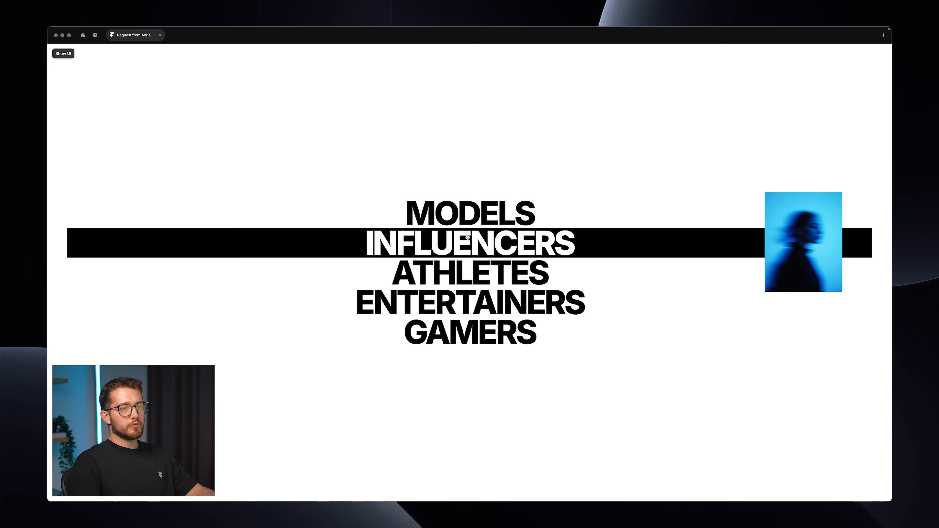
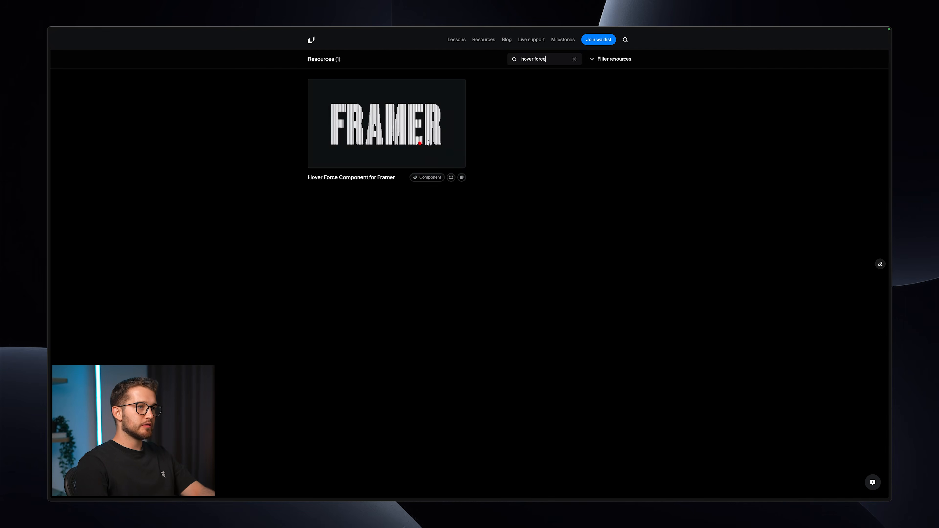
- Copy the Hover Force Component for Framer from the resources site and return to the Menu Items component
click(401, 139)
click(554, 39)
key(Escape)
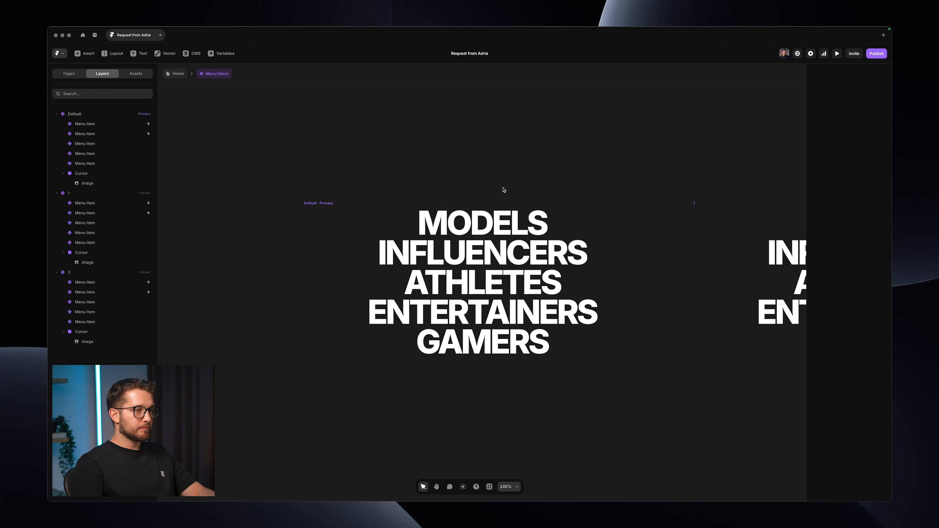
- Try the Hover Force component among the Default variant's menu items and remove it again
key(super+v)
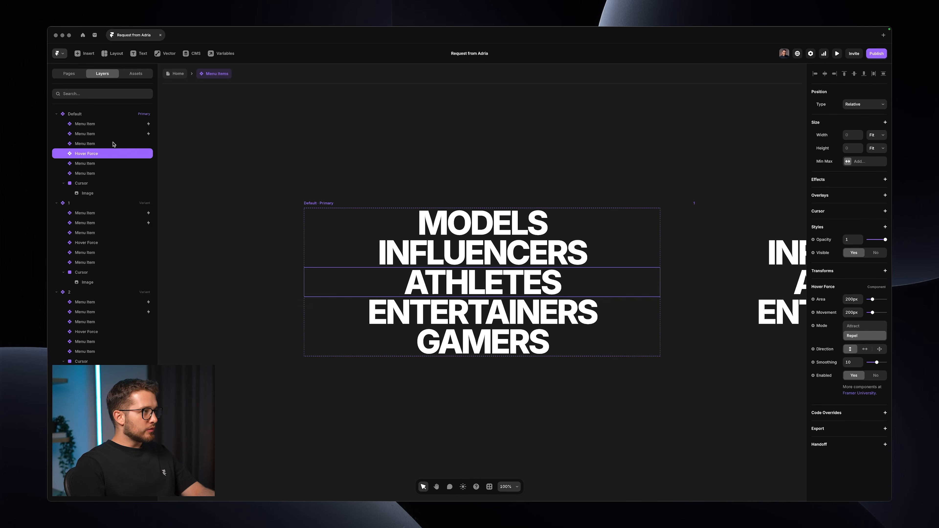
click(76, 115)
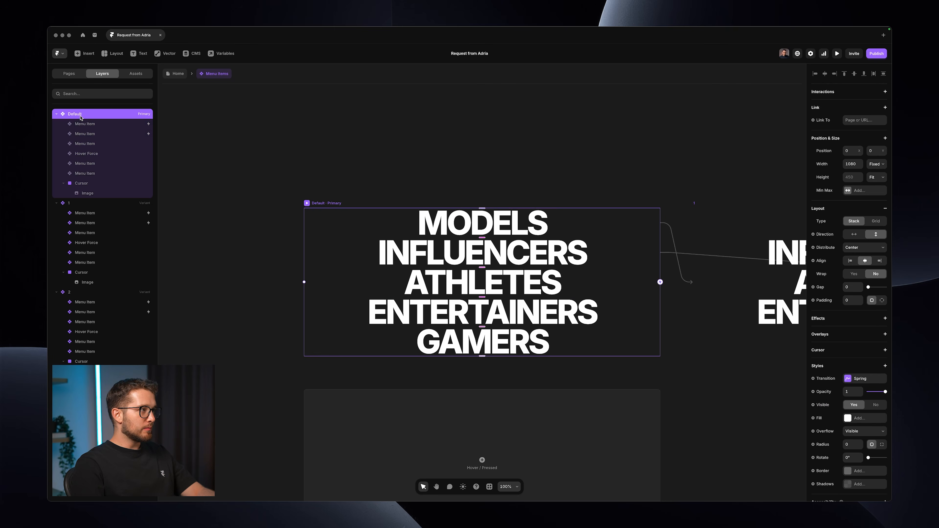
click(92, 153)
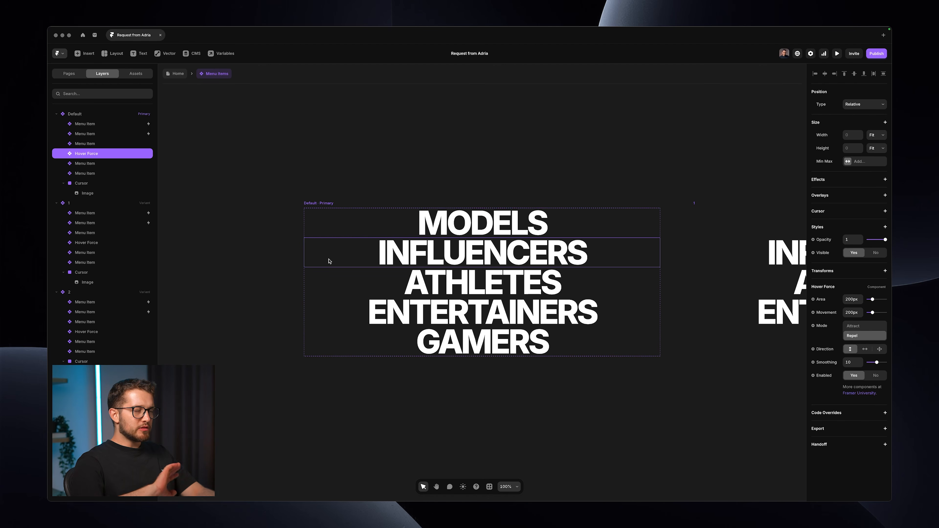
key(Delete)
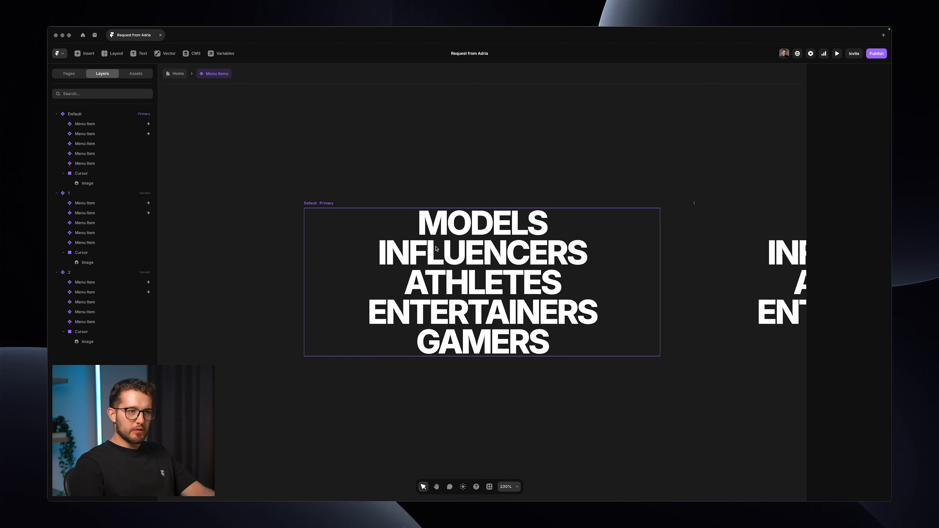
- Delete variants 1 and 2 of the Menu Items component
scroll(436, 248, down, 5)
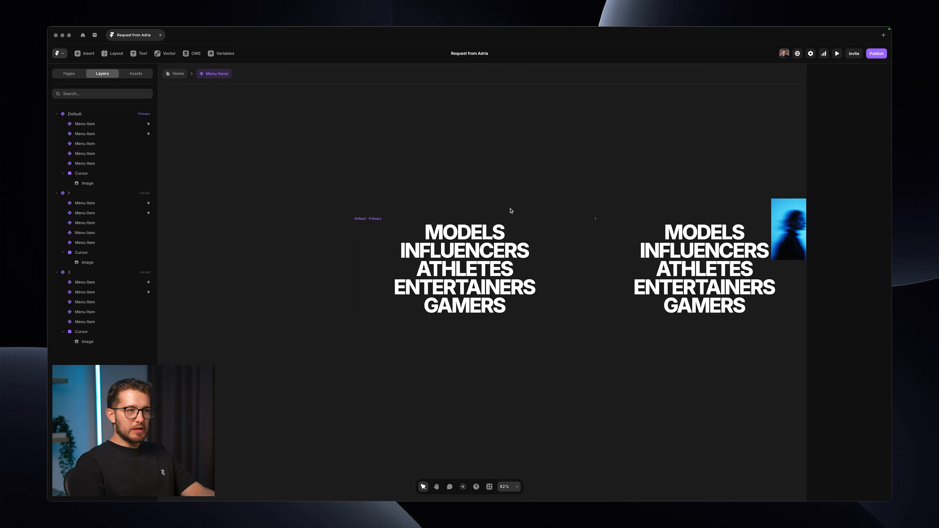
scroll(510, 211, right, 5)
click(479, 221)
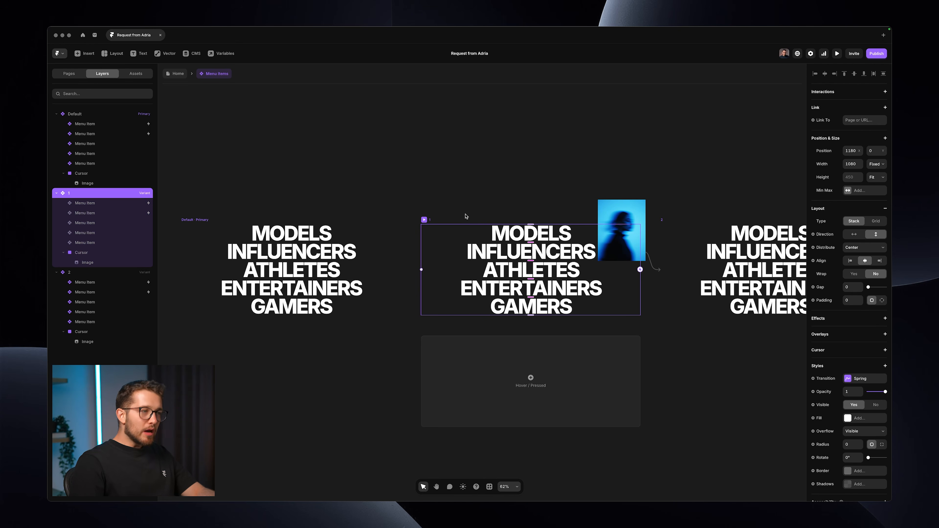
shift+click(698, 241)
key(Delete)
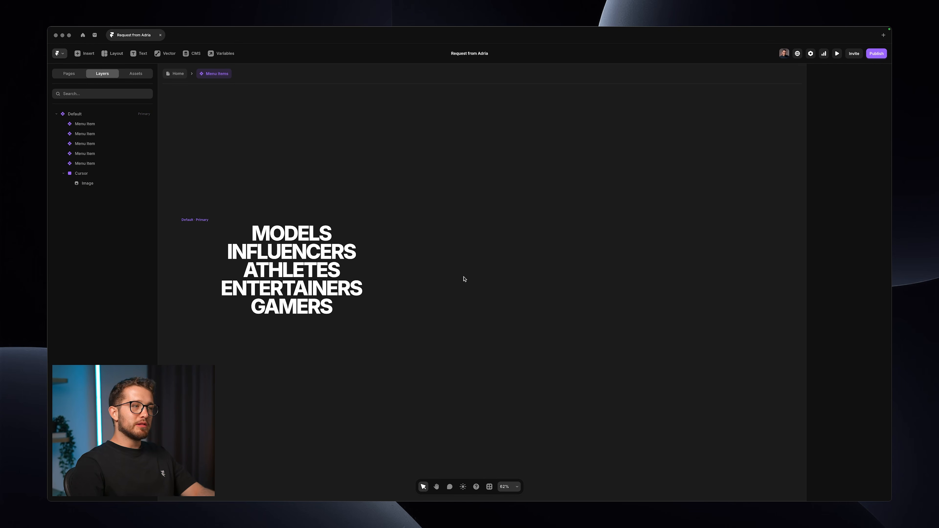
- Set the opacity of the Default variant's Cursor frame to 1
click(314, 231)
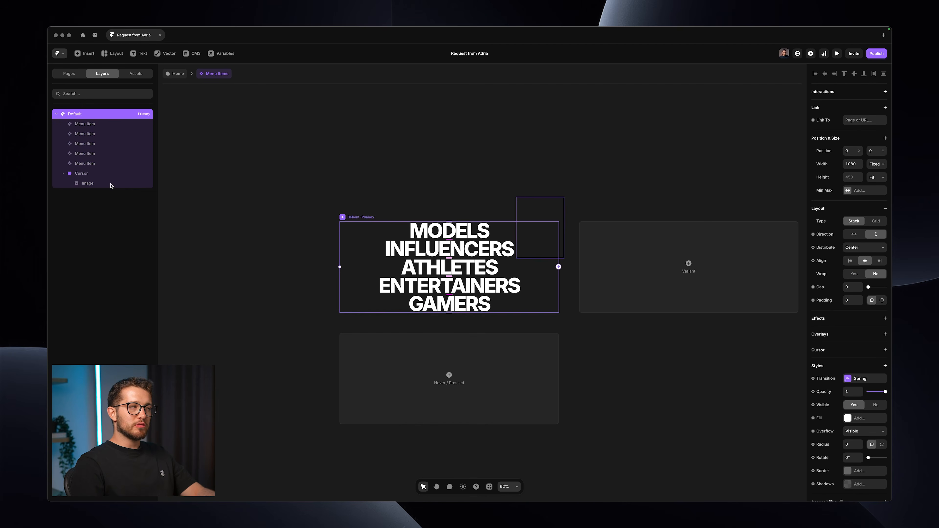
click(111, 176)
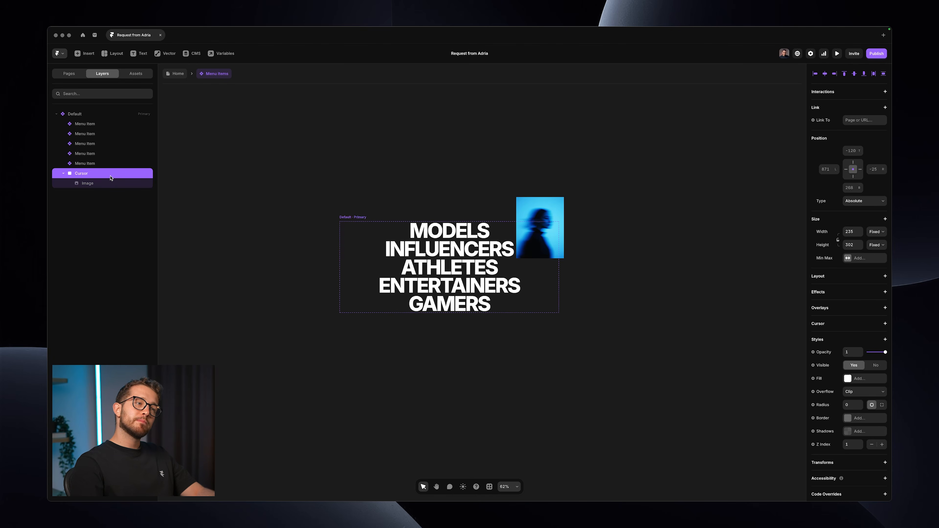
scroll(532, 218, up, 5)
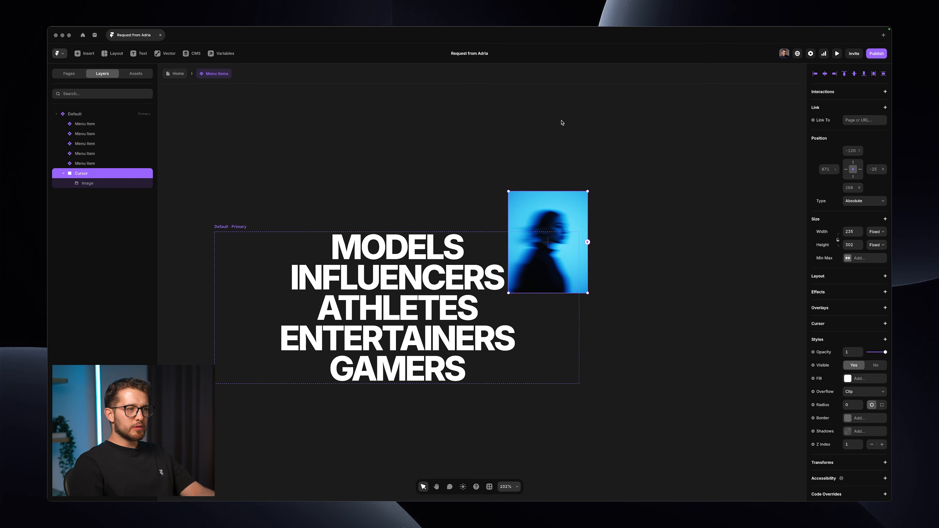
- Paste the Hover Force component inside the Cursor frame and place it at top 0 and left 0
key(ctrl+v)
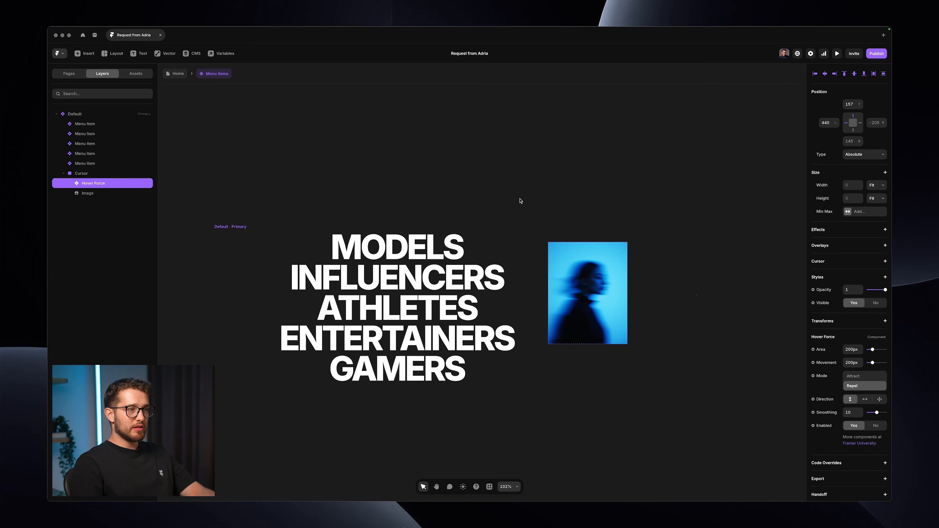
click(103, 173)
click(104, 185)
click(104, 173)
key(super+z)
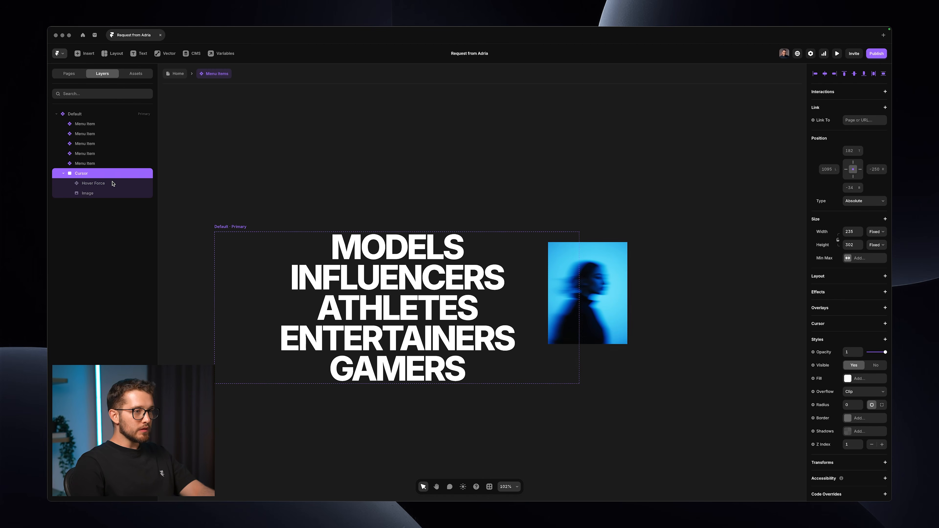
- Set the mode of the Hover Force component to Attract
click(107, 183)
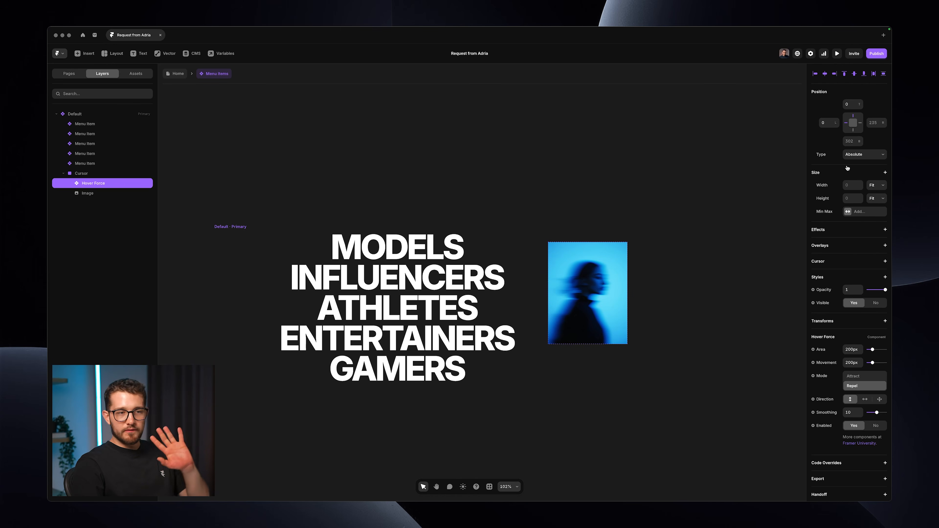
scroll(851, 260, down, 1)
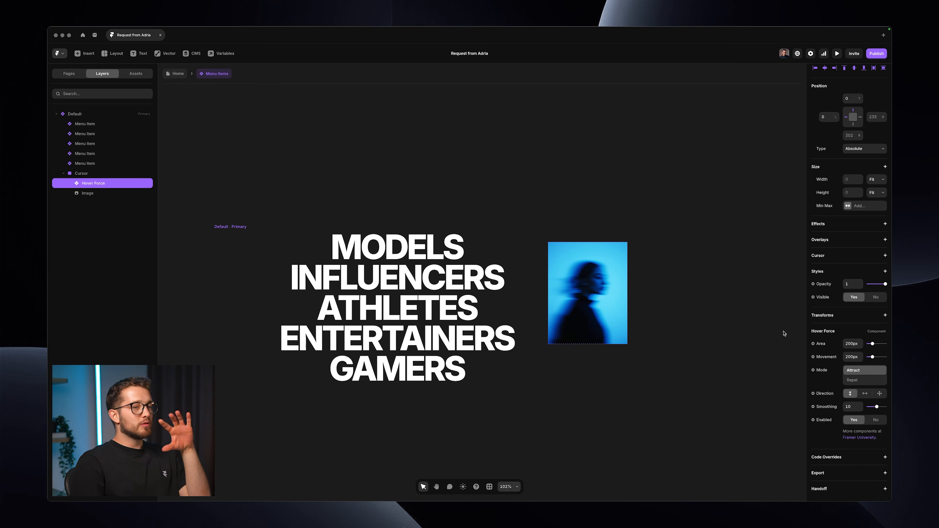
click(567, 197)
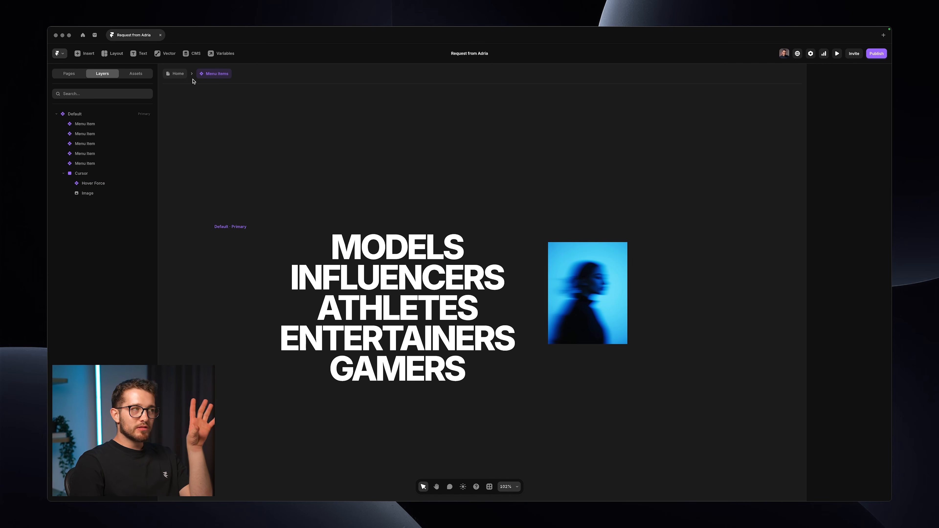
- Return to the Home page and preview how the image reacts to the pointer with Hover Force
click(180, 73)
key(super+p)
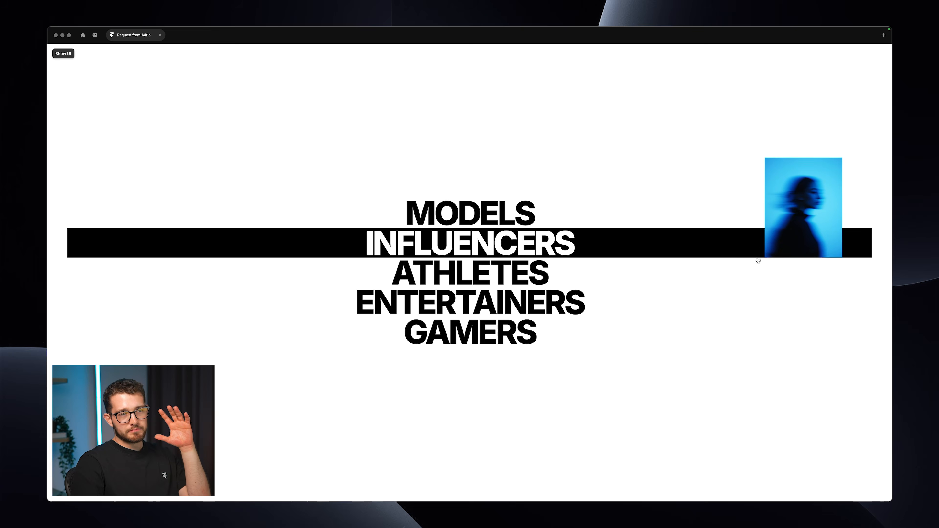
key(super+backslash)
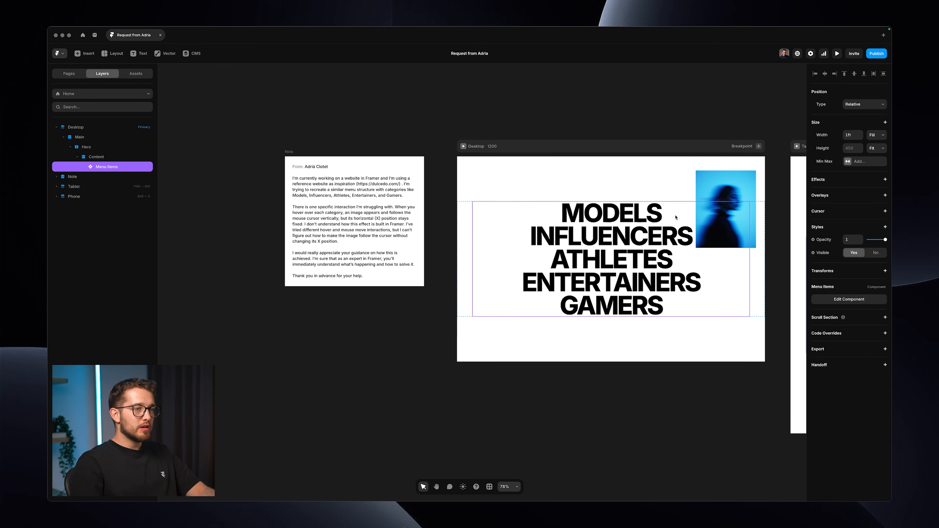
- Reopen the Menu Items component and set the Area of the Hover Force component to 800px
double_click(684, 222)
click(655, 238)
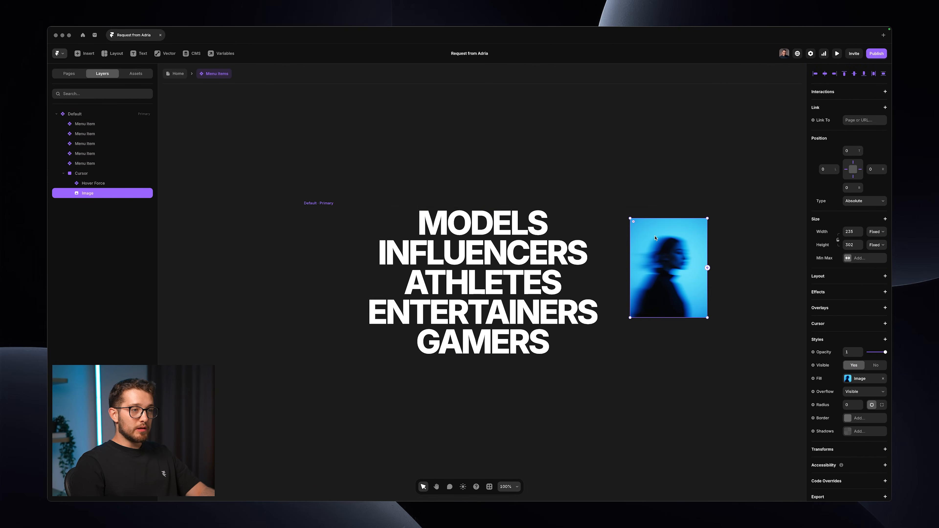
click(60, 183)
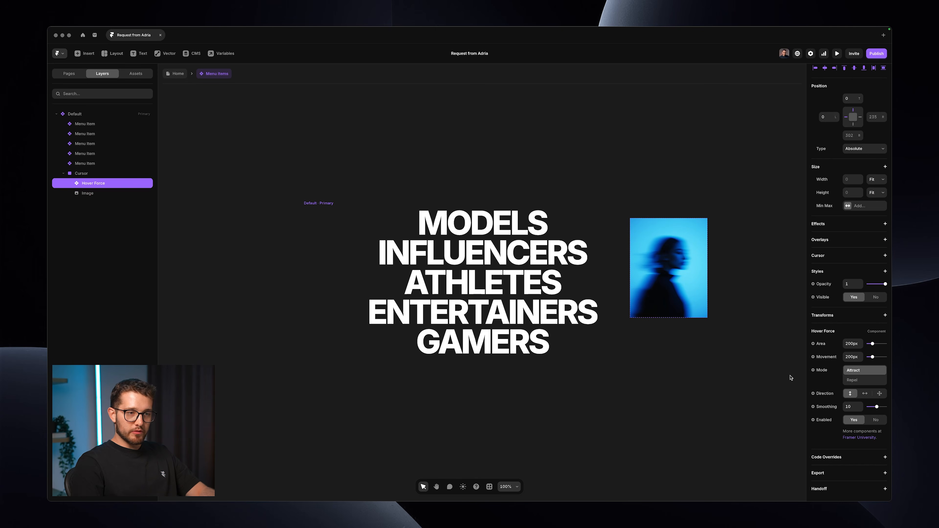
click(852, 343)
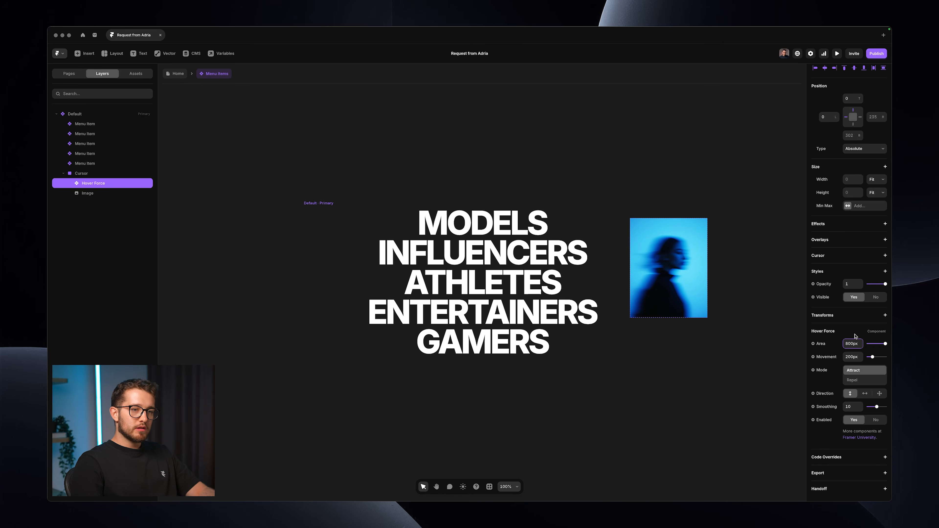
key(Return)
click(850, 342)
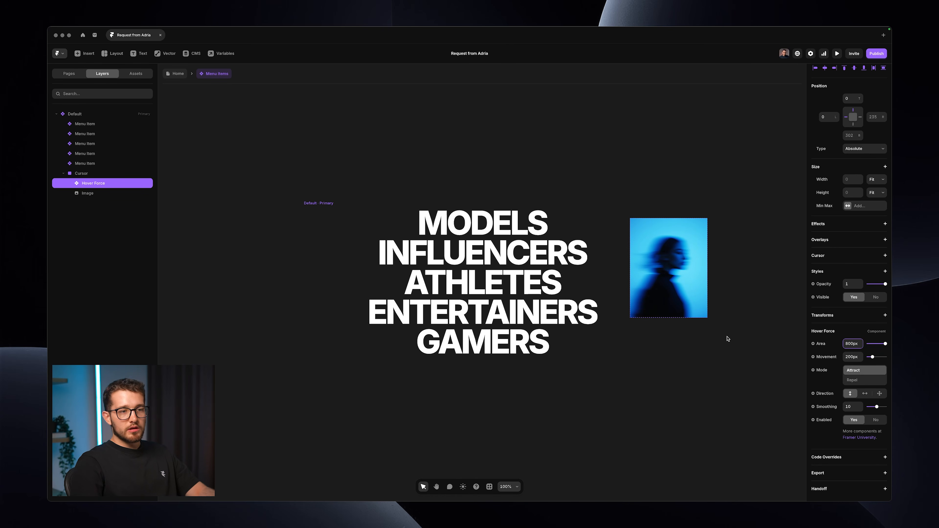
- Preview the Home page and test how the image follows the pointer vertically over the menu items with the larger area
click(173, 73)
key(super+p)
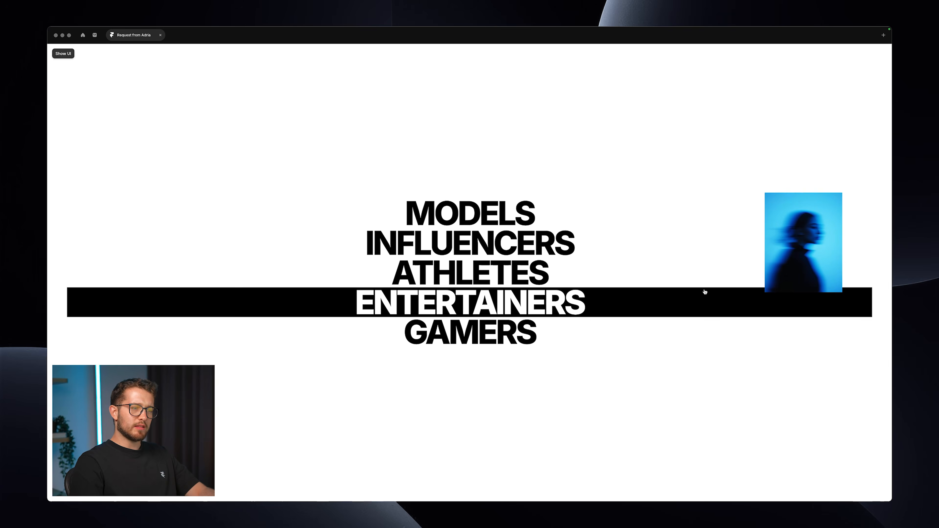
key(Escape)
- Select the Hero section on the Home page and preview the menu's image movement once more
click(733, 188)
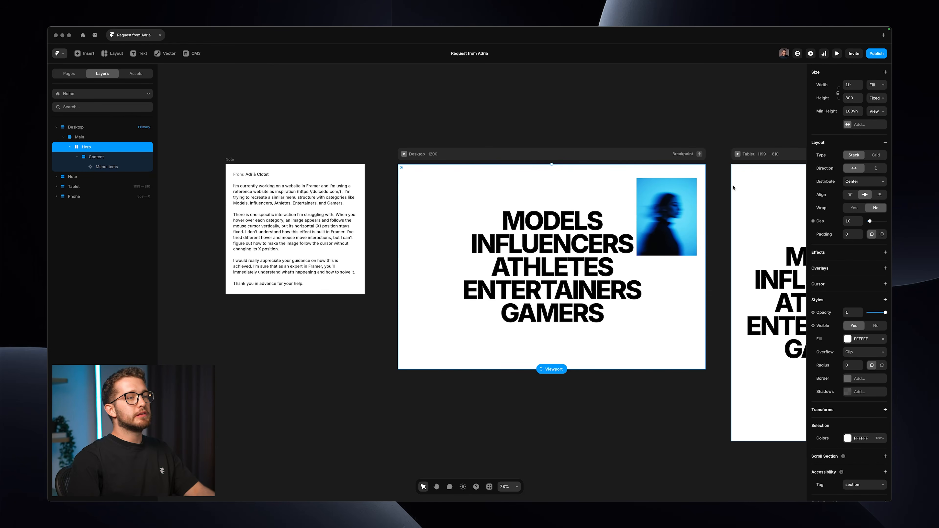
scroll(734, 188, right, 2)
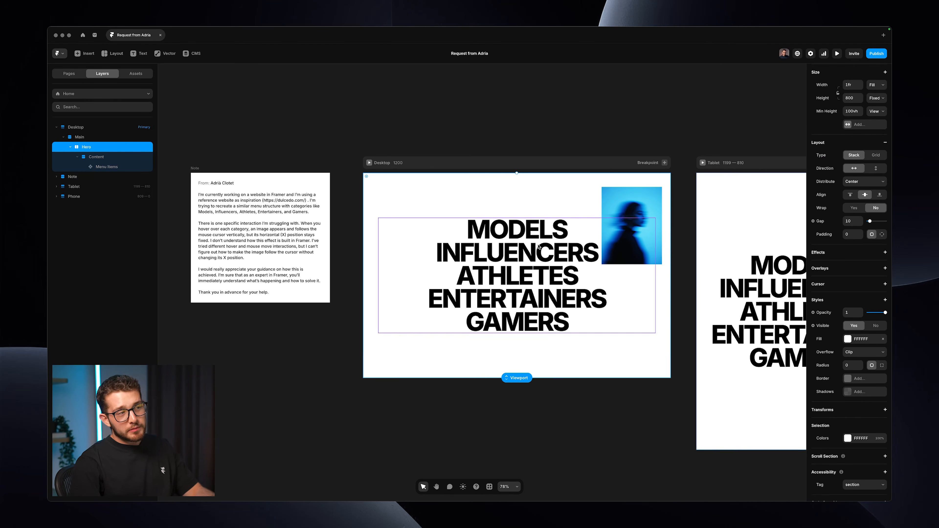
key(super+backslash)
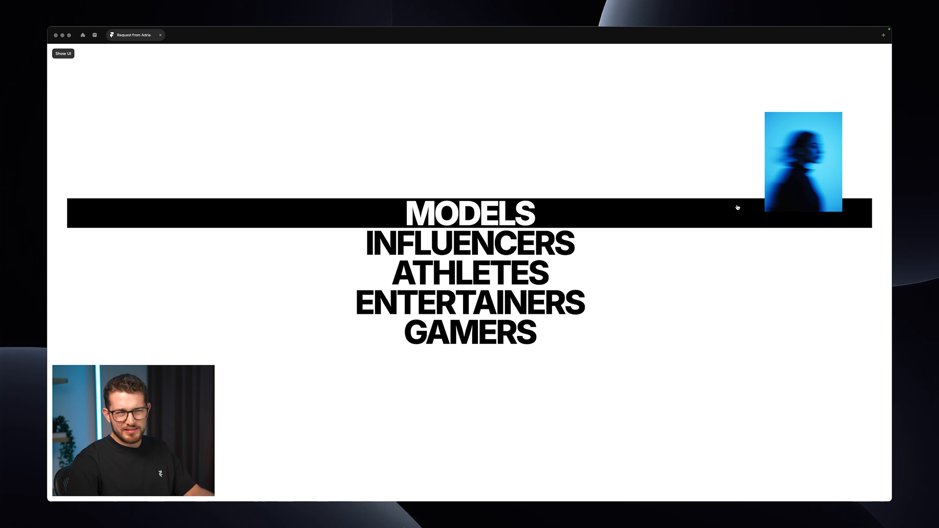
key(super+backslash)
click(584, 241)
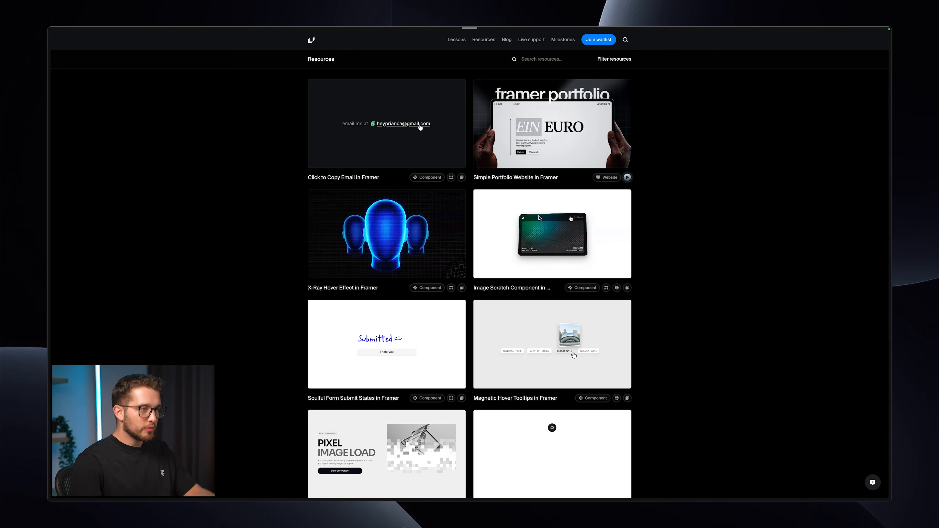
- Search the resources for "follow" and open the Follow Cursor Component page
click(535, 58)
text(follow)
click(404, 149)
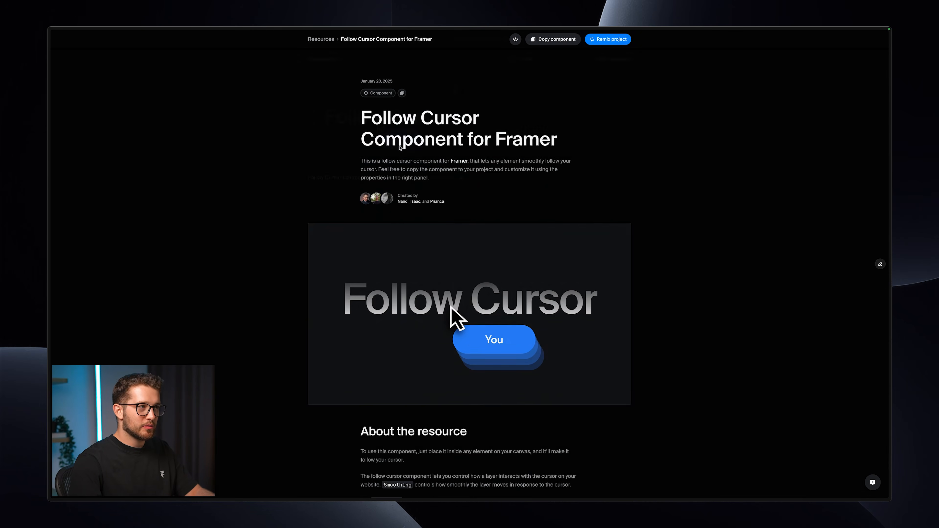
- Review the Follow Cursor component's properties, copy the component, and open its copied link in a new browser tab
scroll(518, 203, down, 10)
scroll(519, 203, down, 1)
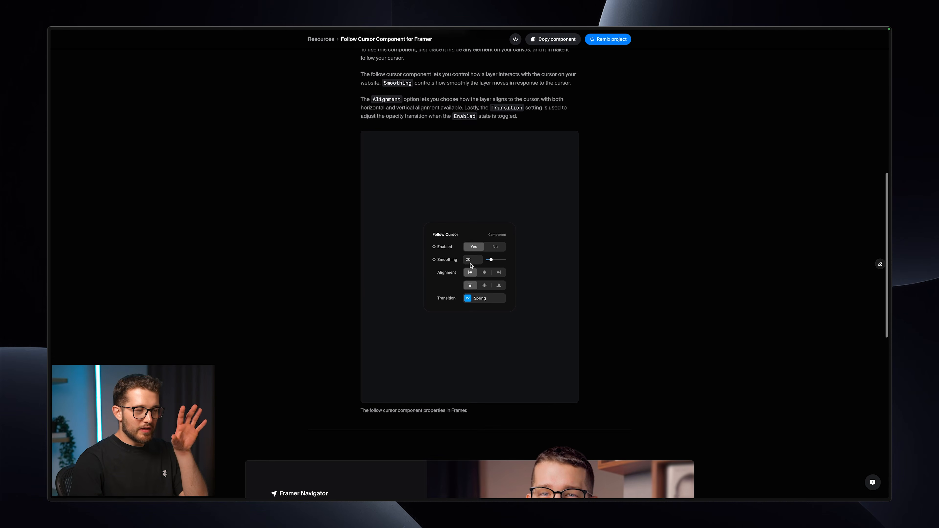
scroll(470, 266, up, 3)
scroll(471, 266, up, 1)
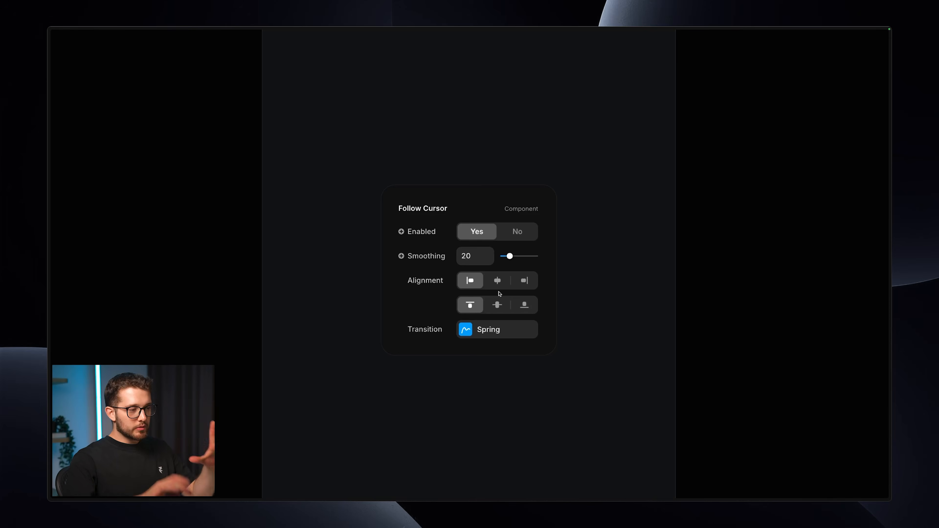
scroll(498, 293, up, 10)
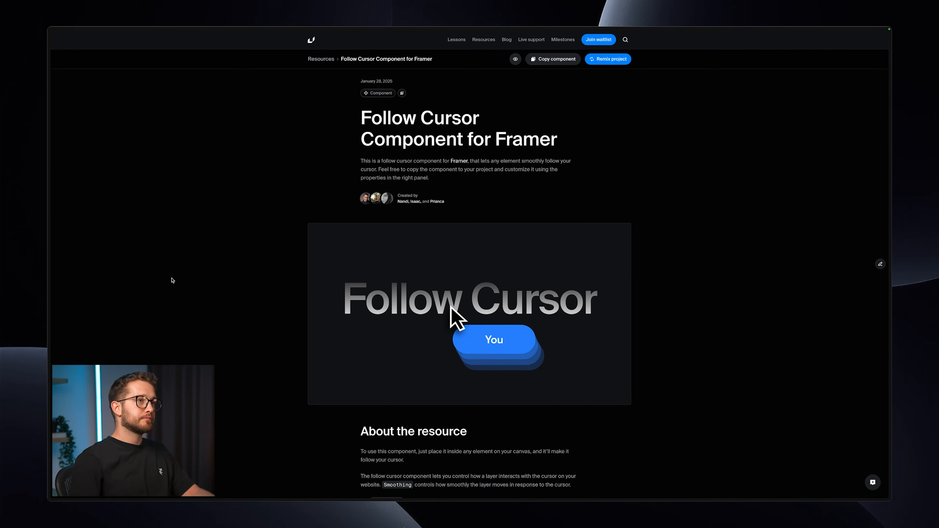
click(554, 62)
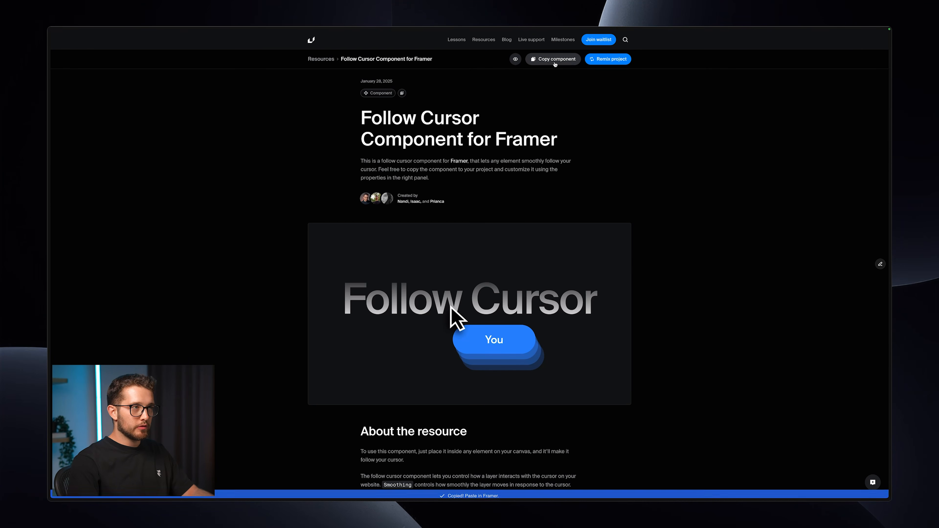
key(super+t)
key(super+v)
key(Return)
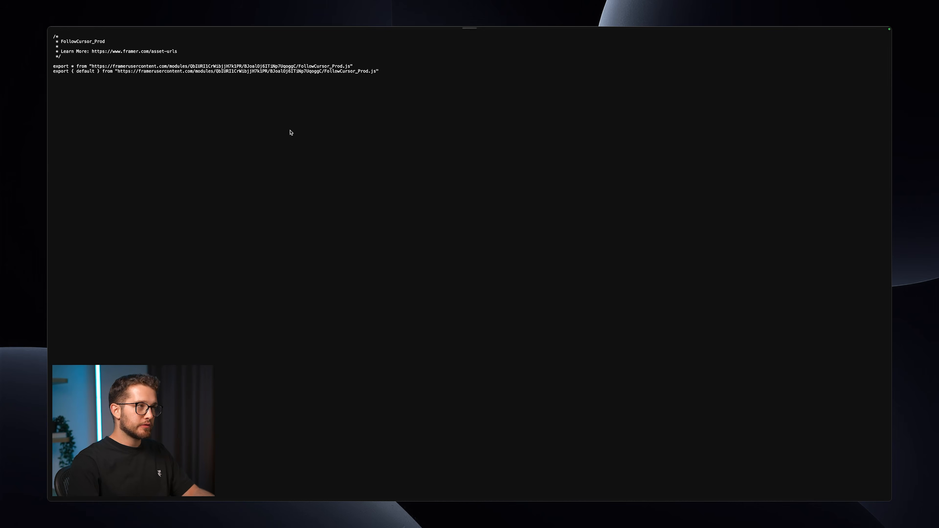
- Copy the FollowCursor_Prod.js module URL from the first export line and open it in a new browser tab
drag(91, 65, 345, 65)
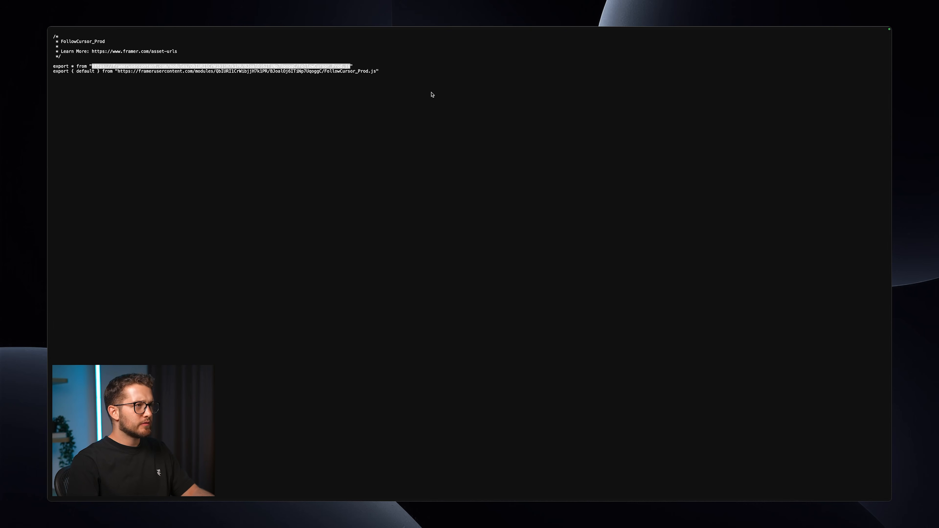
key(super+t)
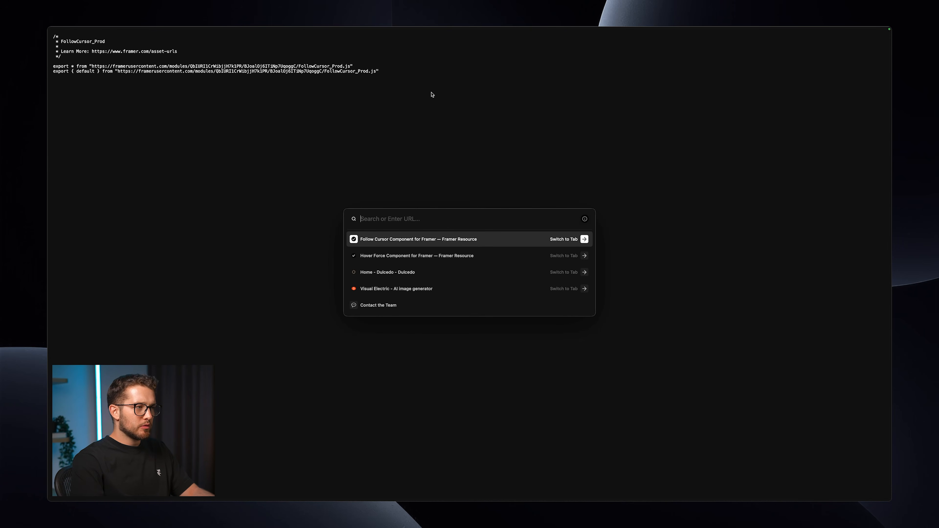
key(super+v)
key(Return)
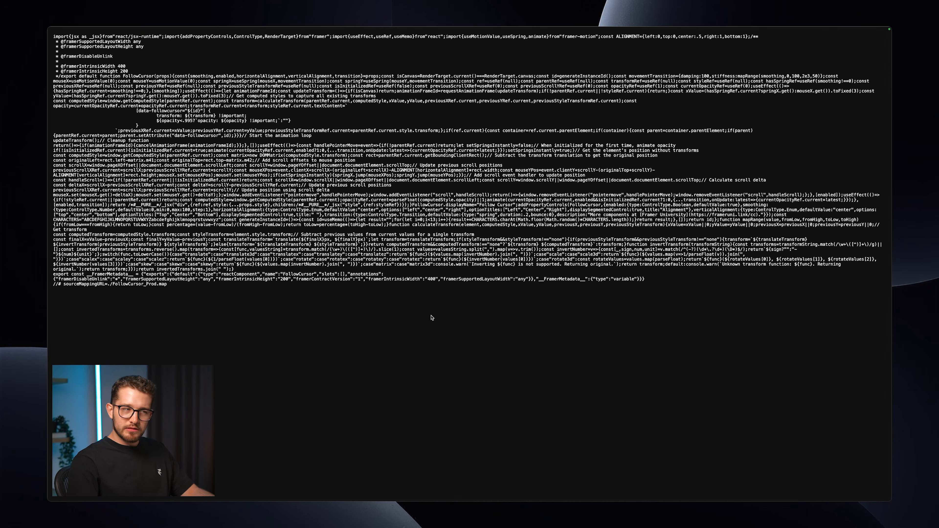
- Change the page address's file extension from .js to .tsx and load the readable FollowCursor_Prod.tsx source
mouse_move(52, 65)
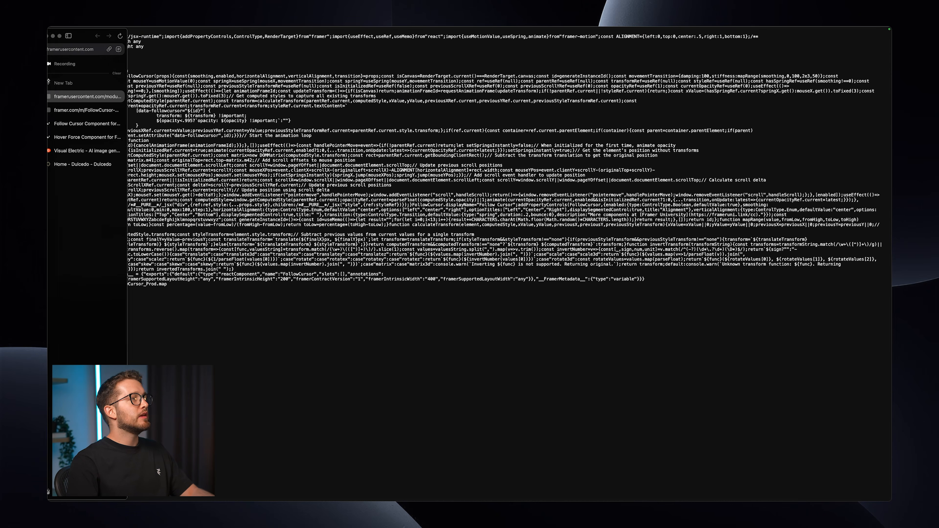
click(82, 50)
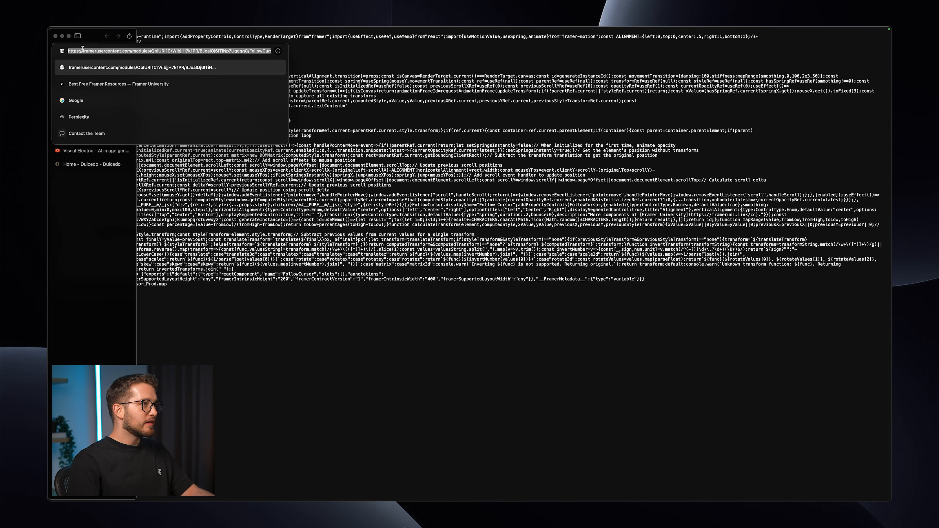
key(Right)
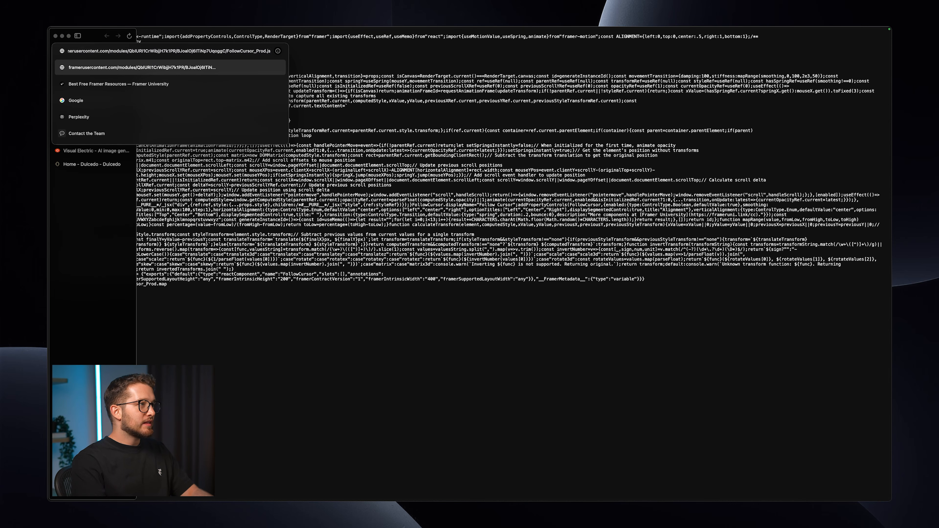
key(BackSpace)
key(BackSpace)
text(tsx)
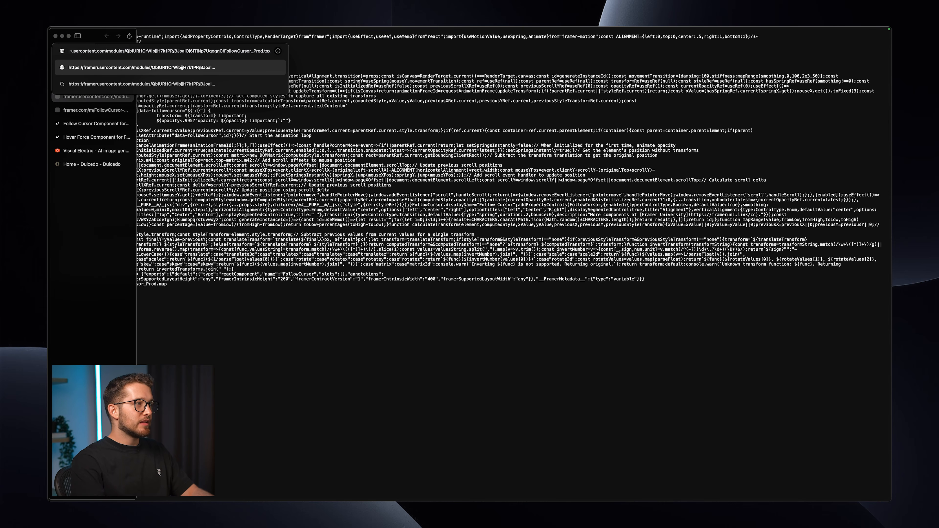
key(Return)
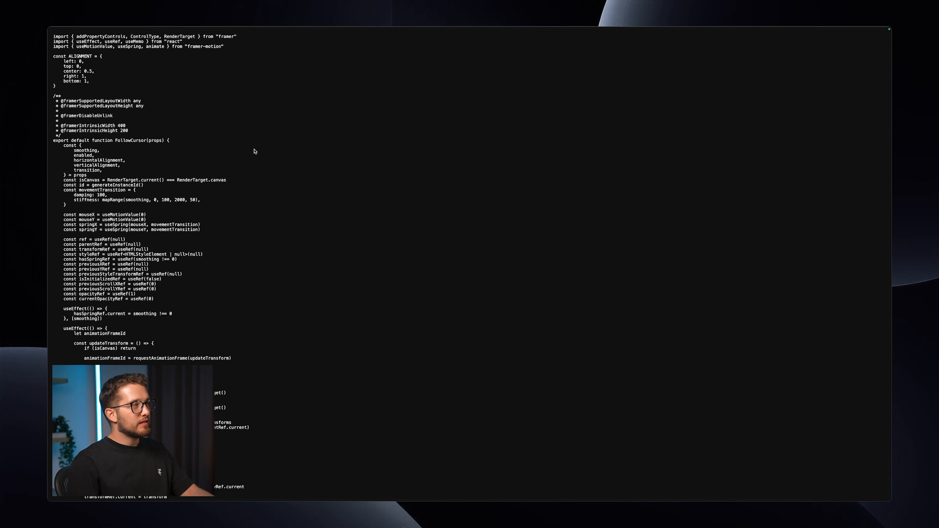
- Copy the entire FollowCursor_Prod.tsx source code
key(super+a)
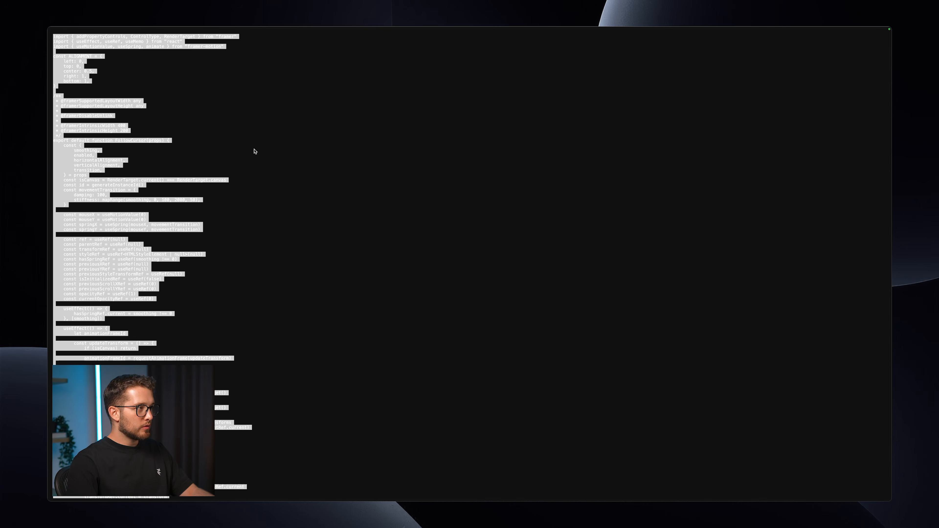
click(358, 173)
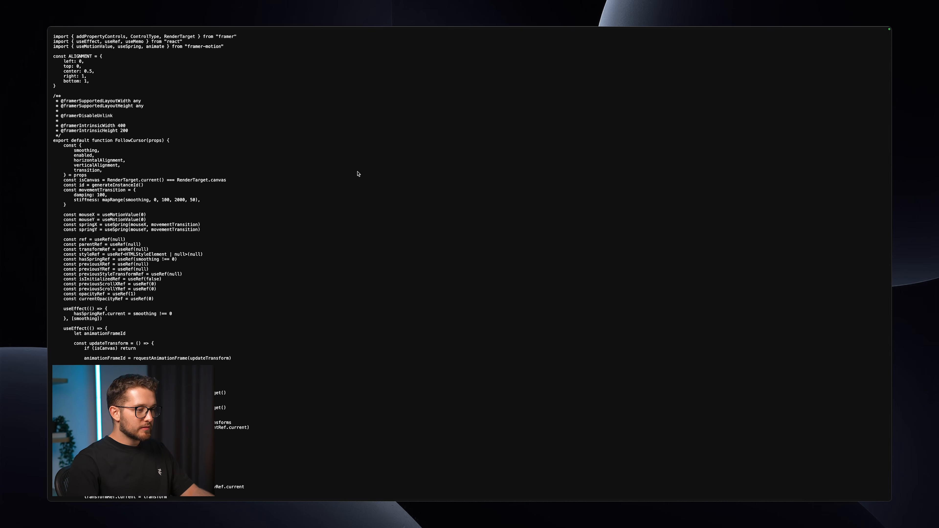
key(super+a)
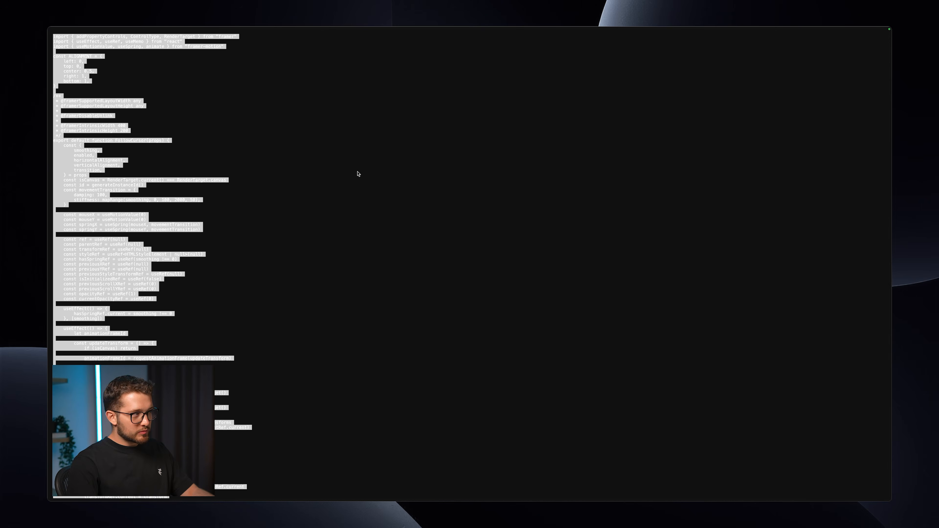
- Switch to Framer and select the Hero section of the Desktop breakpoint, fitting it in view
key(super+Tab)
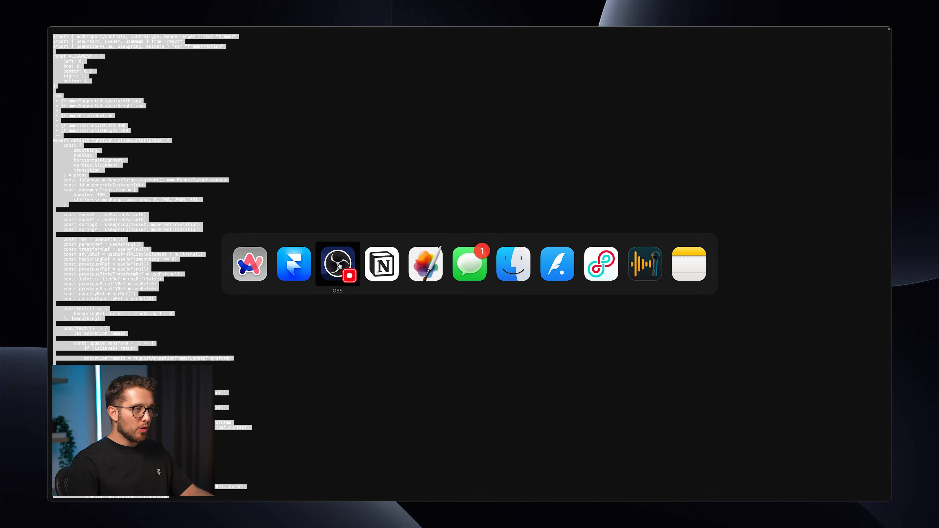
click(304, 269)
click(433, 370)
key(shift+2)
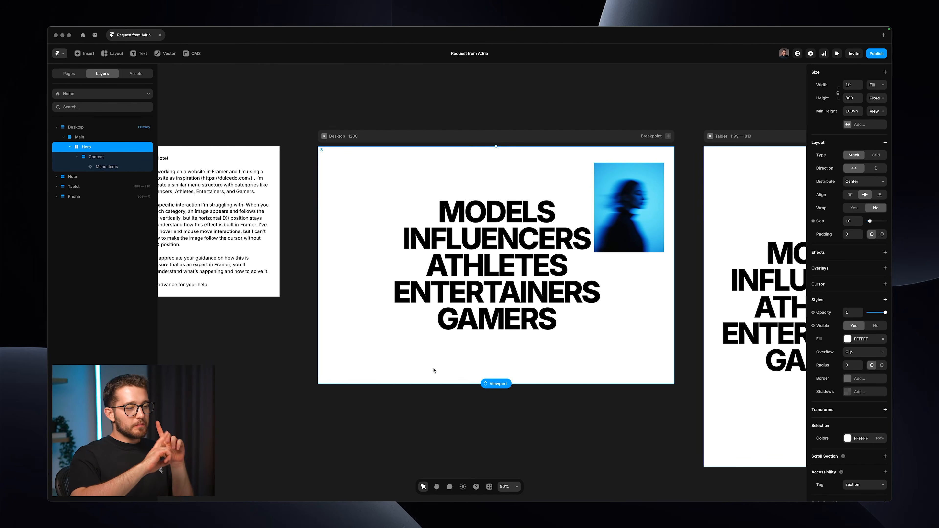
- Open the Workshop plugin and paste the copied component source code into its prompt
key(super+k)
text(wor)
key(Return)
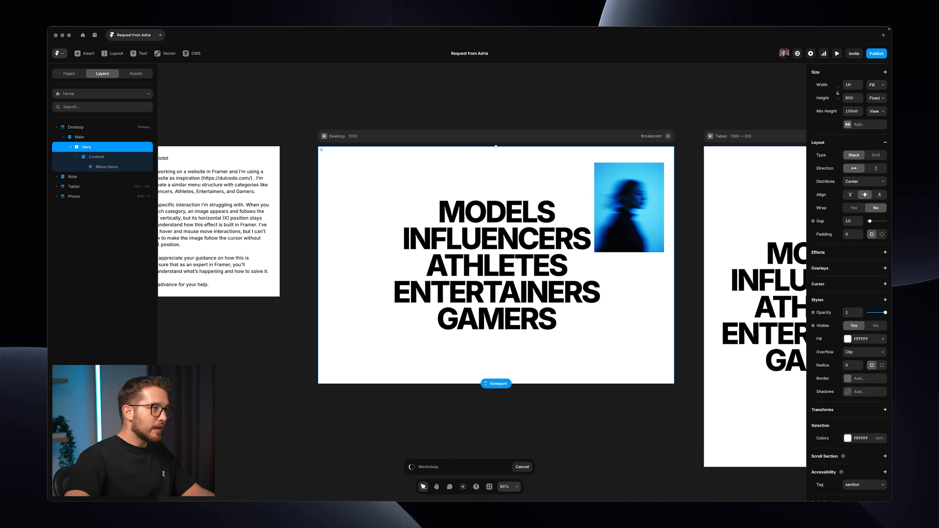
drag(269, 109, 262, 90)
key(super+v)
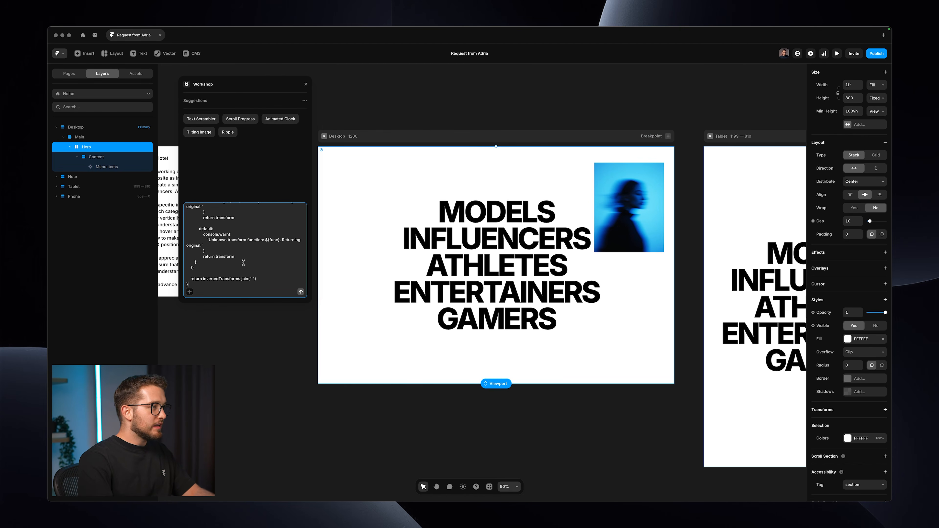
- Below the pasted code, request an alternative component that works similarly: placed within a frame, it makes that frame follow the cursor
key(shift+Return)
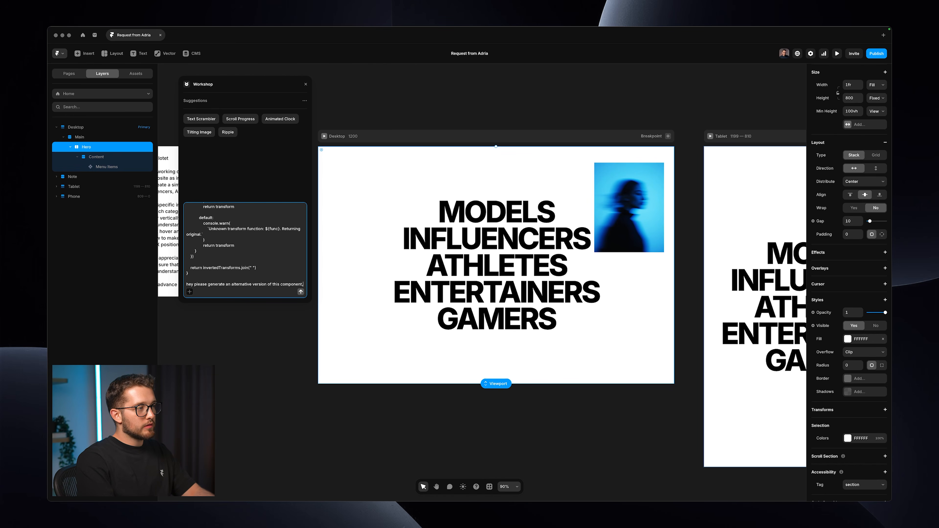
text(th)
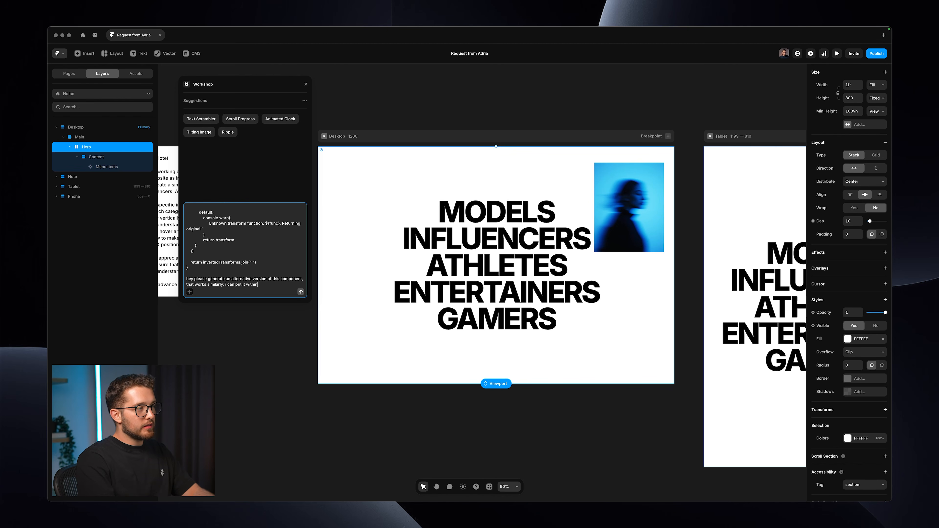
key(alt+BackSpace)
key(alt+BackSpace)
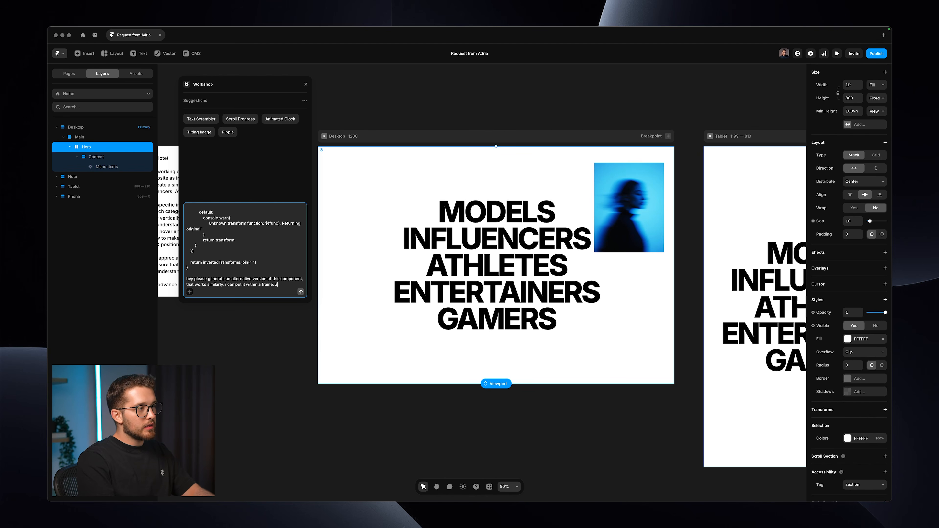
text(will basically start following my cursor. however in a differ)
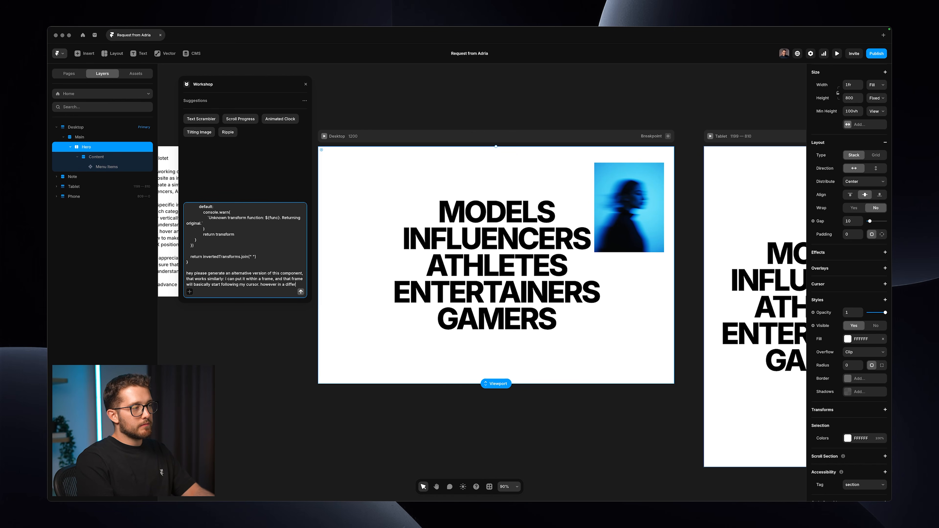
- Specify that it should not jump on the cursor but only follow the cursor's Y position (vertical), and submit the prompt
text(ent way. it should not jump on my cursor and follow it)
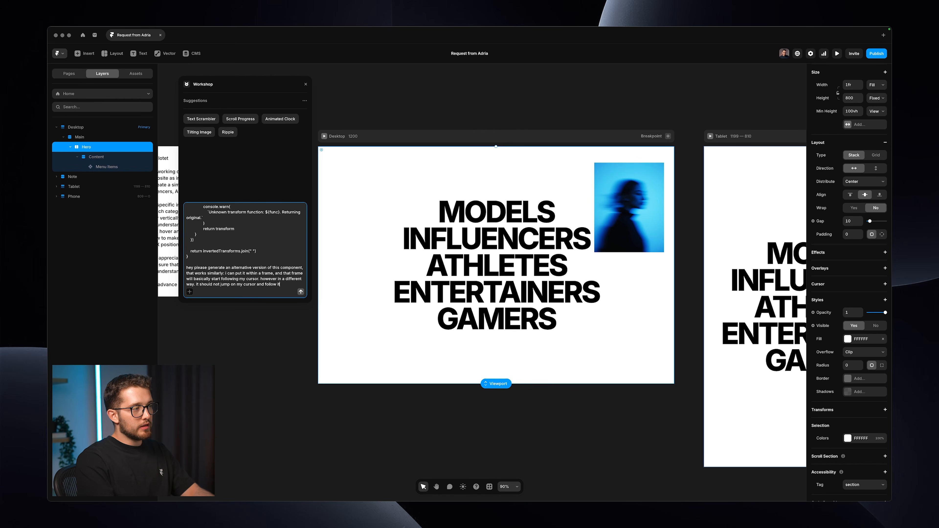
text(but instead, it should only follow my cursor's Y position (vert)
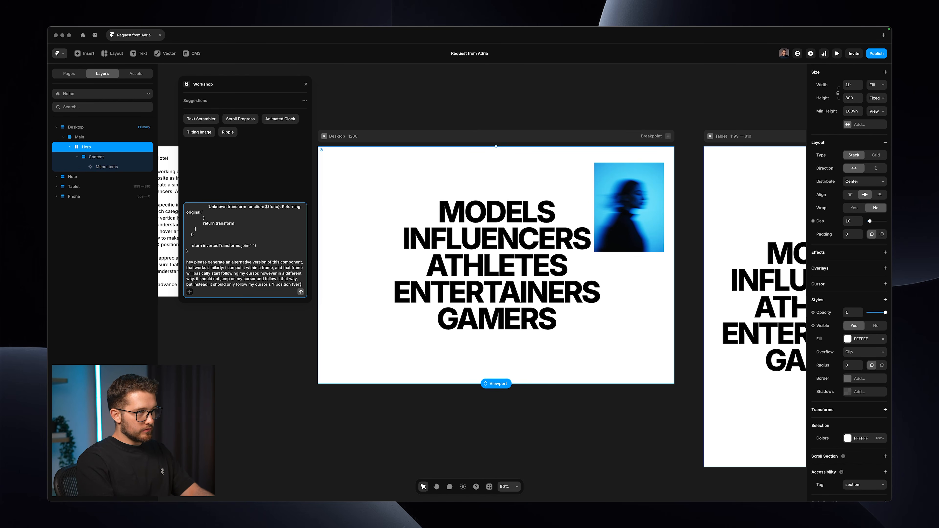
text(ical))
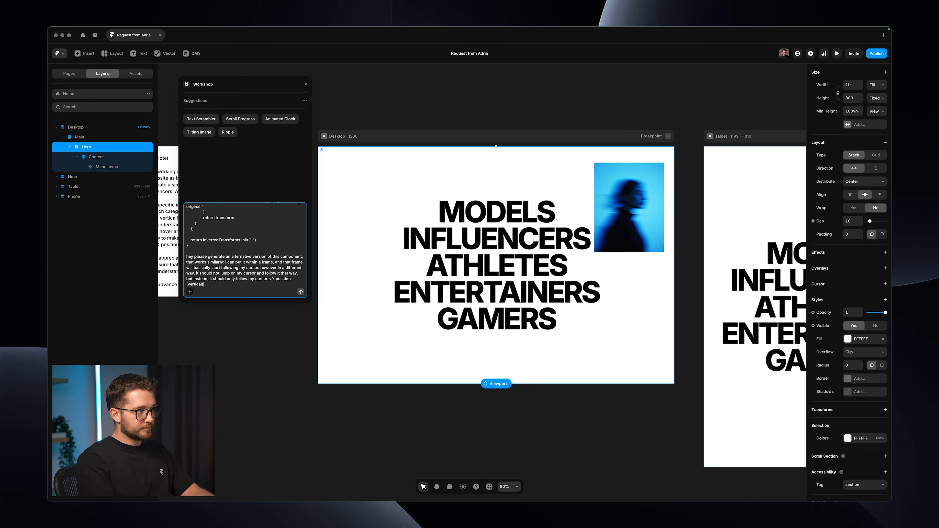
text(.)
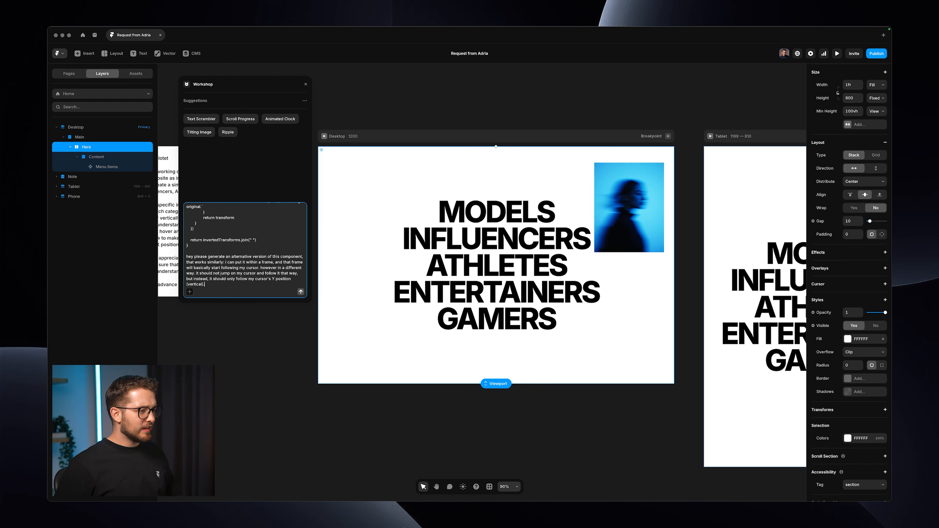
key(Return)
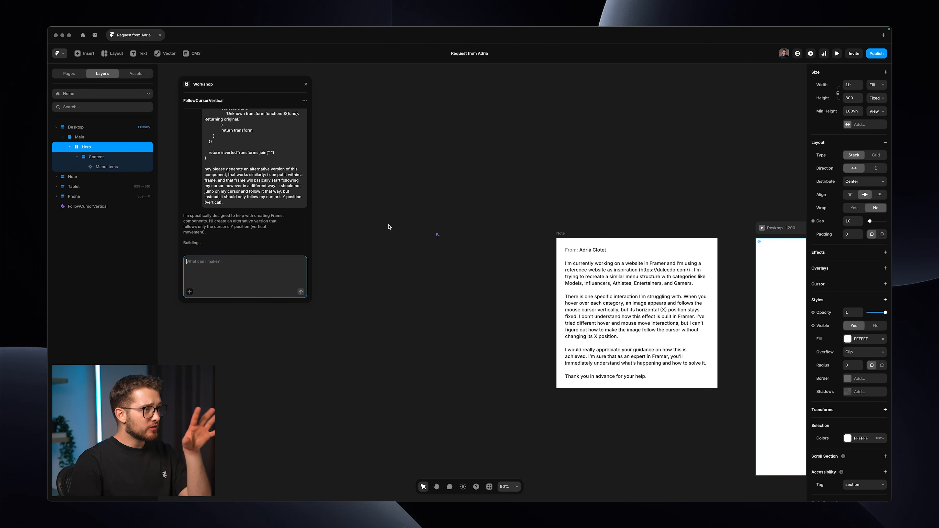
- Cut the generated FollowCursorVertical component from the canvas and open the Menu Items component for editing
drag(427, 225, 450, 256)
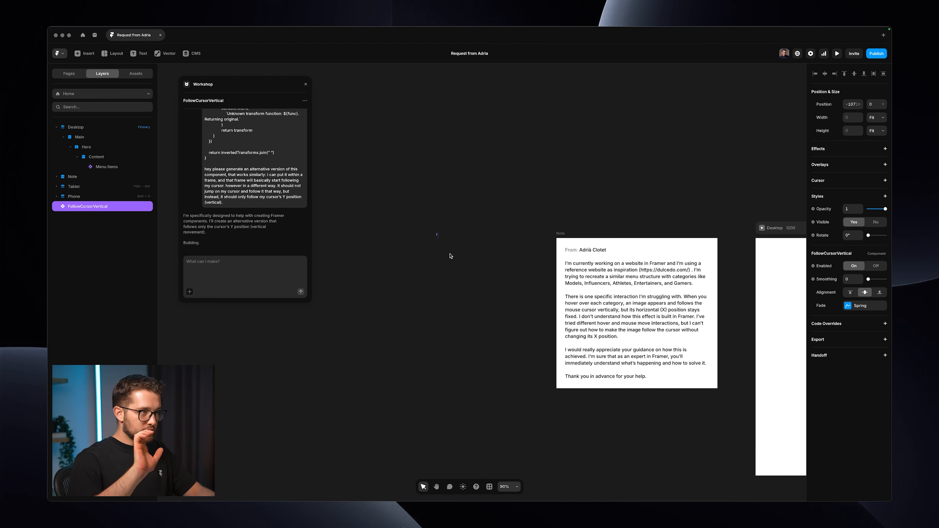
click(450, 256)
scroll(451, 256, right, 10)
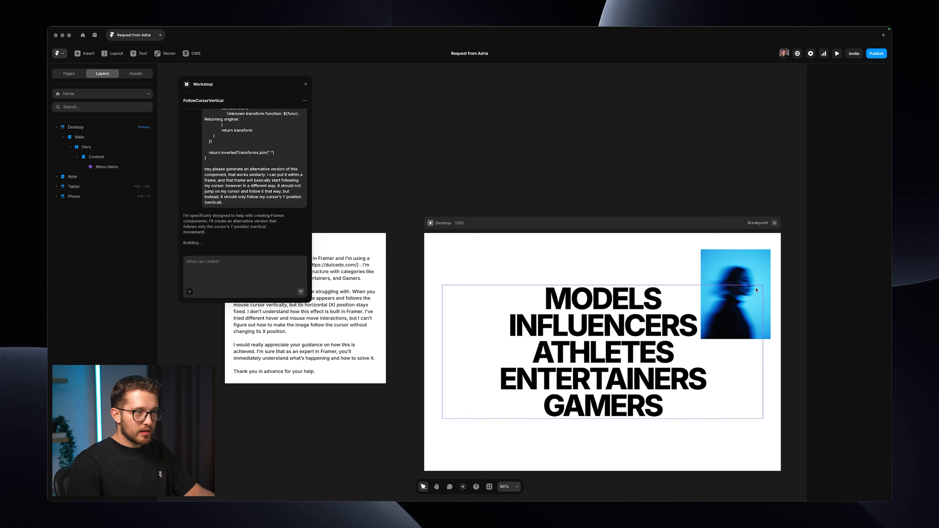
click(756, 290)
double_click(756, 290)
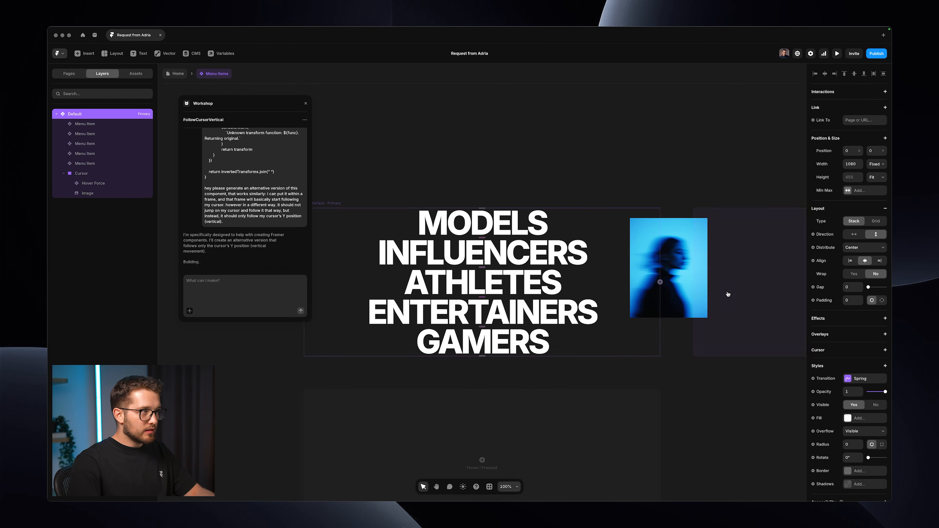
- Close Workshop and delete the Hover Force component from the Cursor frame
click(306, 106)
scroll(462, 179, right, 4)
click(580, 261)
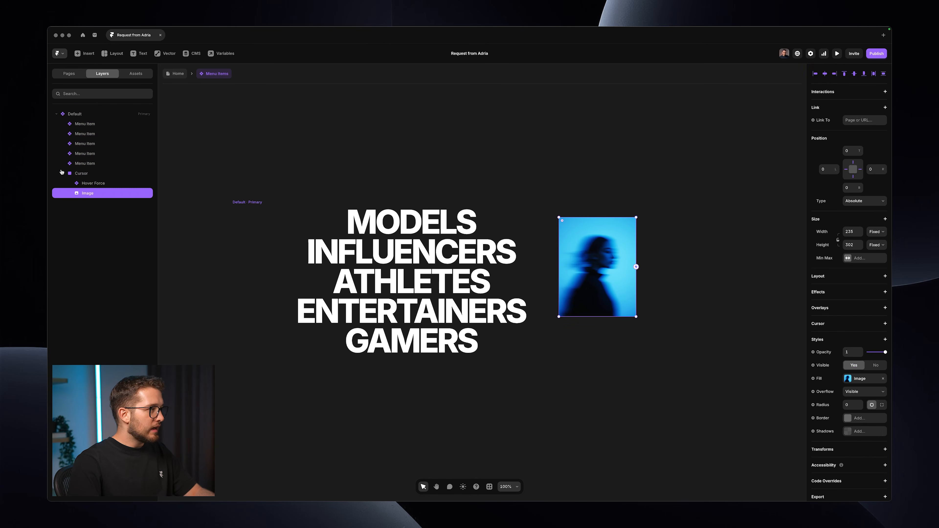
click(97, 182)
key(Delete)
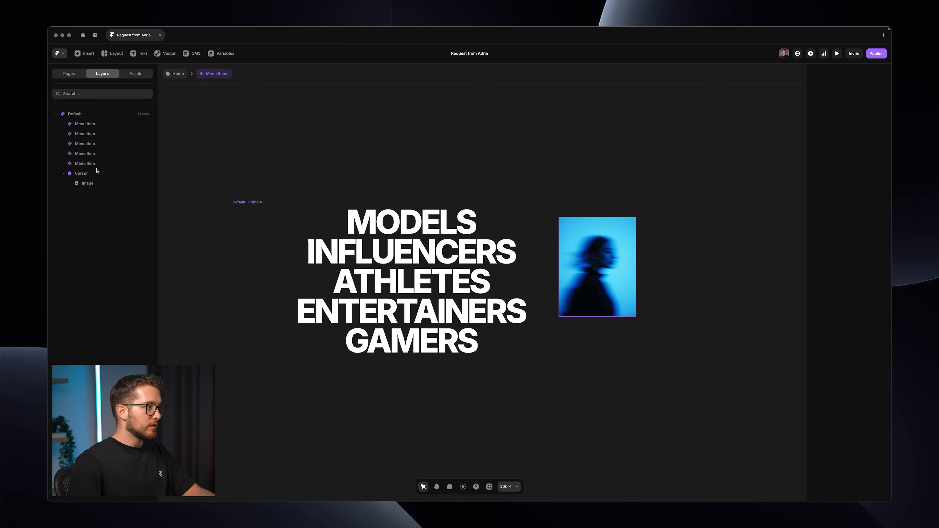
- Paste the FollowCursorVertical component into the Cursor frame and view its Fade transition settings
key(ctrl+v)
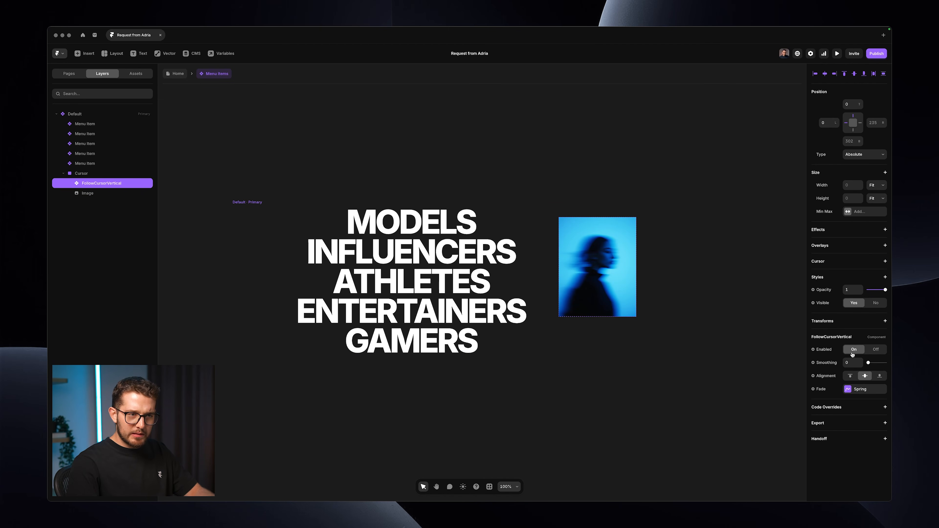
click(848, 389)
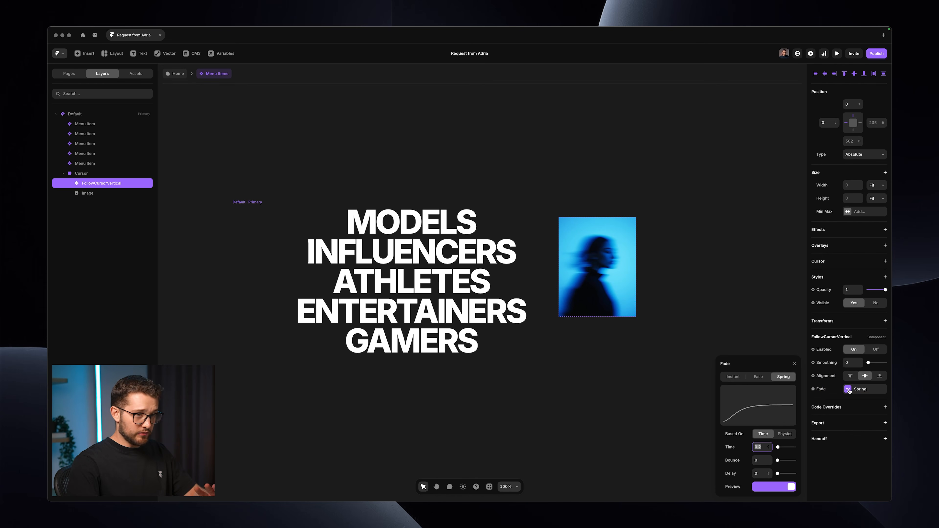
click(848, 391)
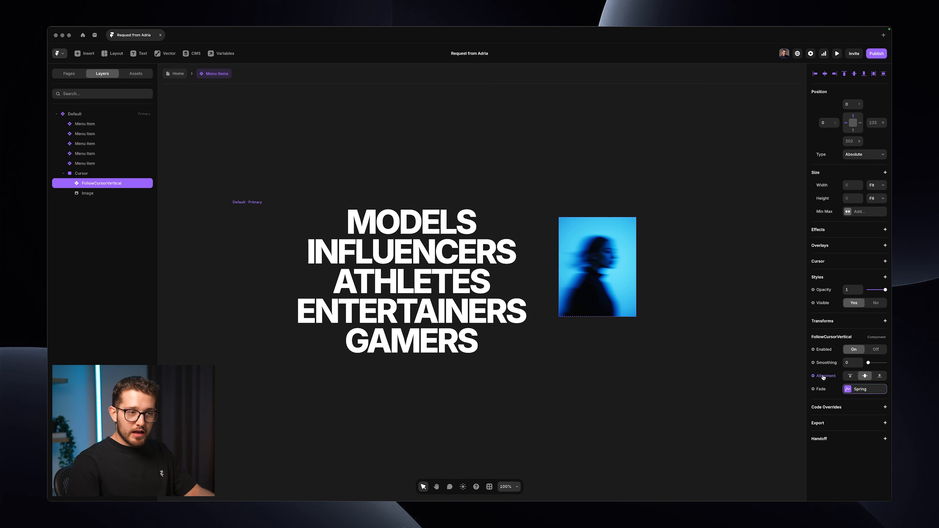
click(581, 379)
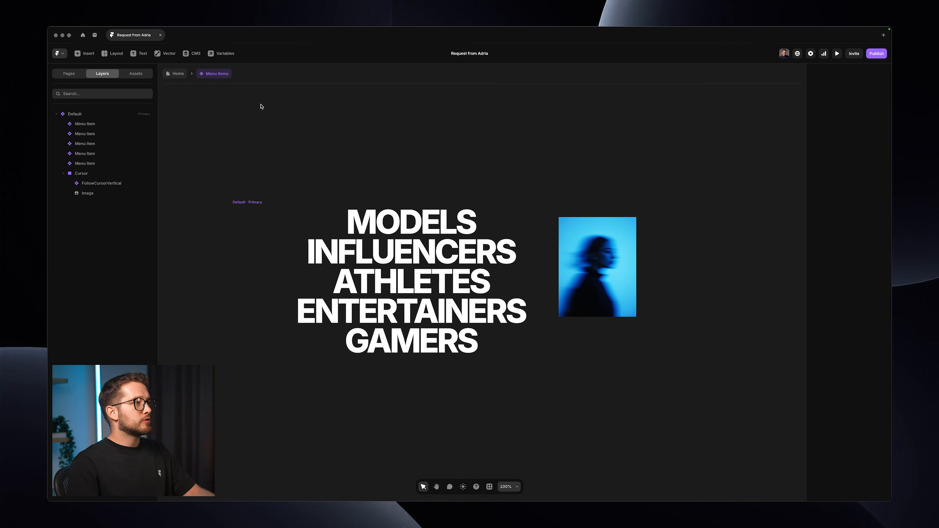
- Preview the Home page to test how the image follows the cursor over the menu items, and return to the canvas
click(166, 73)
key(super+p)
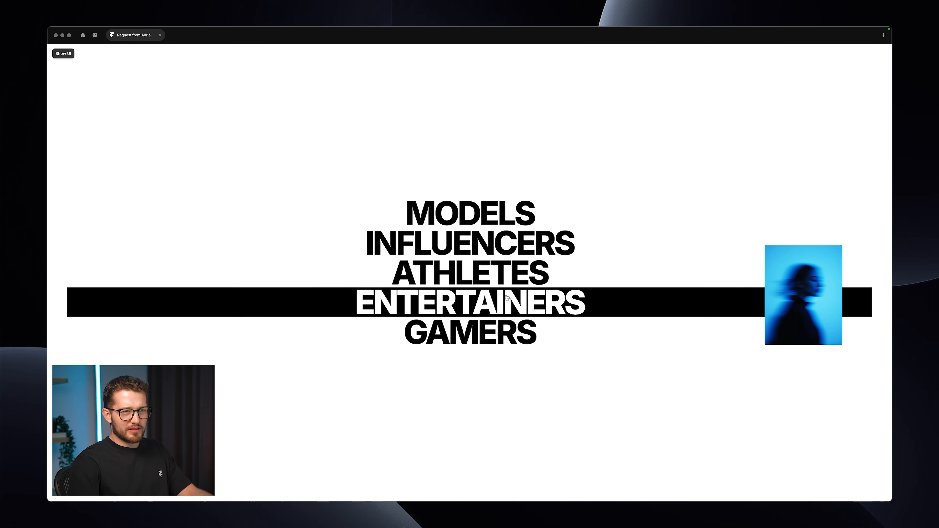
key(super+Tab)
key(super+Tab)
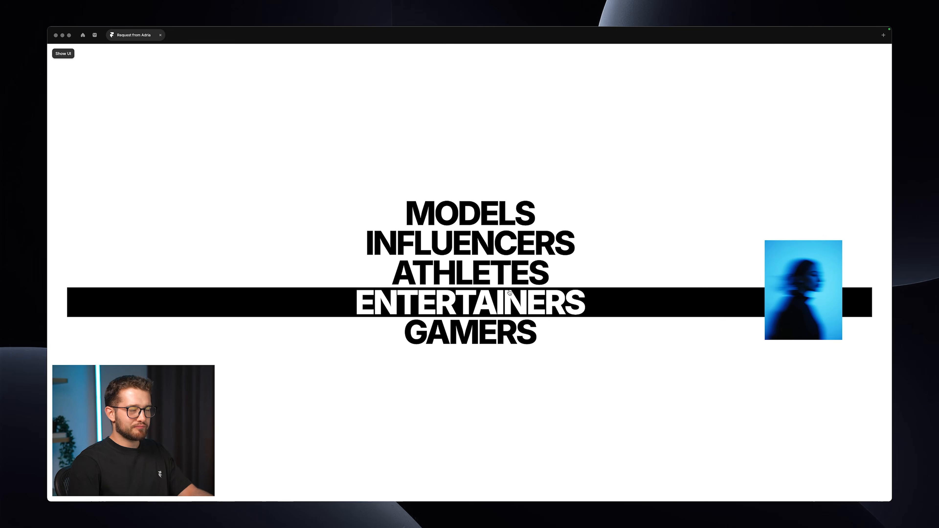
key(Escape)
click(305, 86)
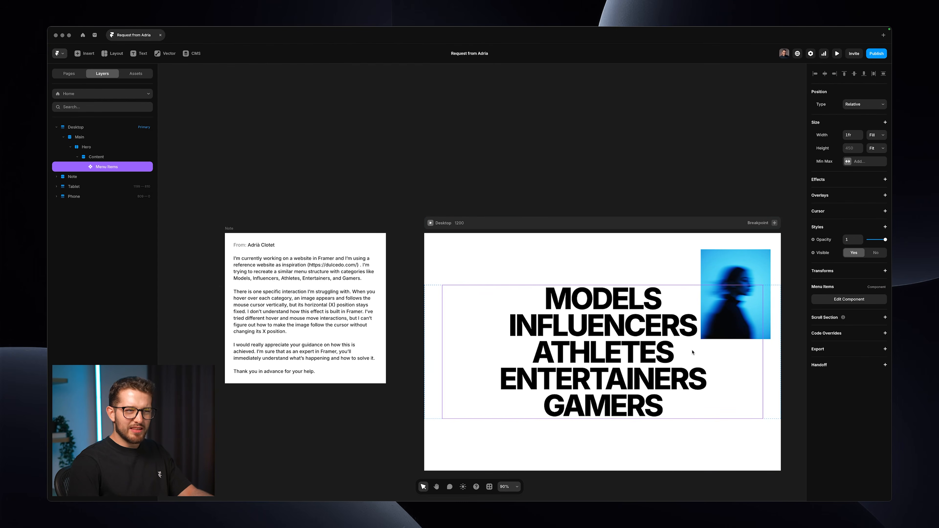
- In the Menu Items component, set FollowCursorVertical's Smoothing to 50 and test it in the Home page preview
double_click(694, 335)
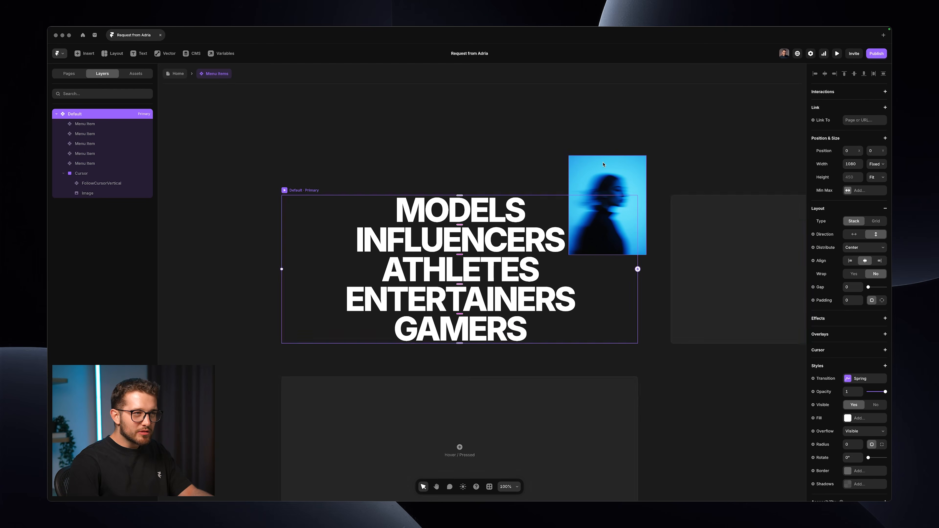
click(111, 193)
click(125, 181)
click(853, 391)
click(853, 391)
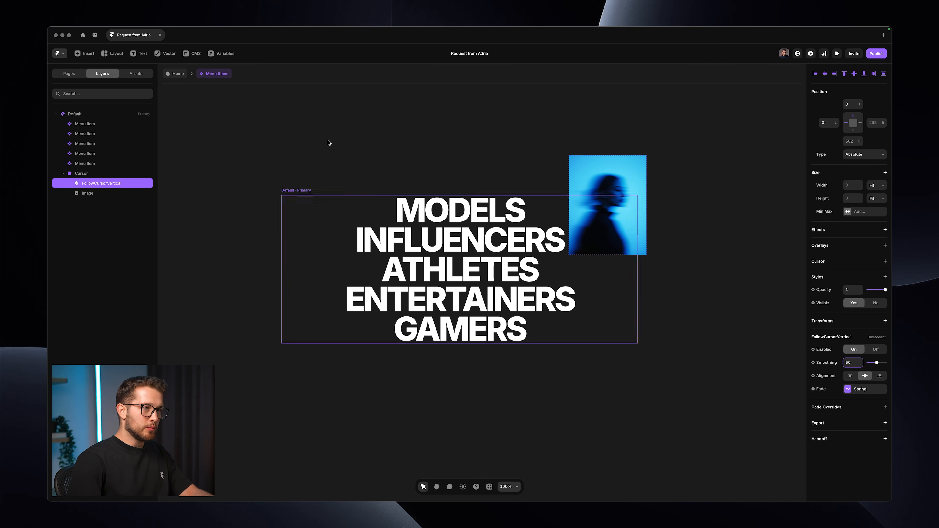
click(185, 76)
key(super+p)
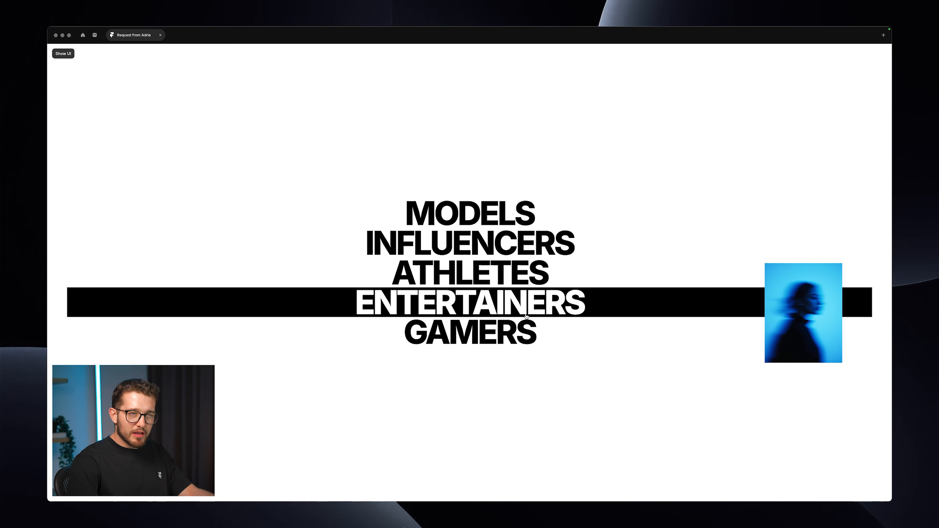
key(super+backslash)
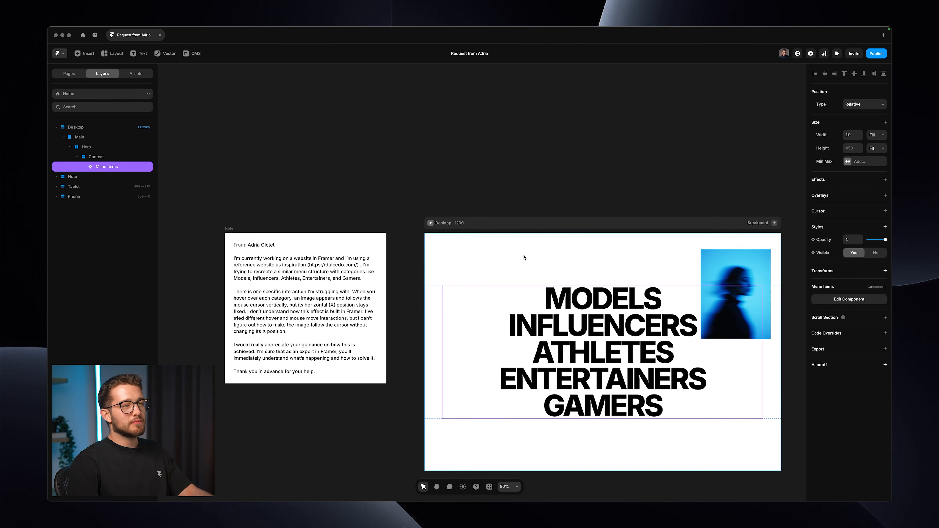
- Raise FollowCursorVertical's Smoothing to 100 in Menu Items and test the menu hover in the Home page preview
double_click(592, 322)
click(105, 185)
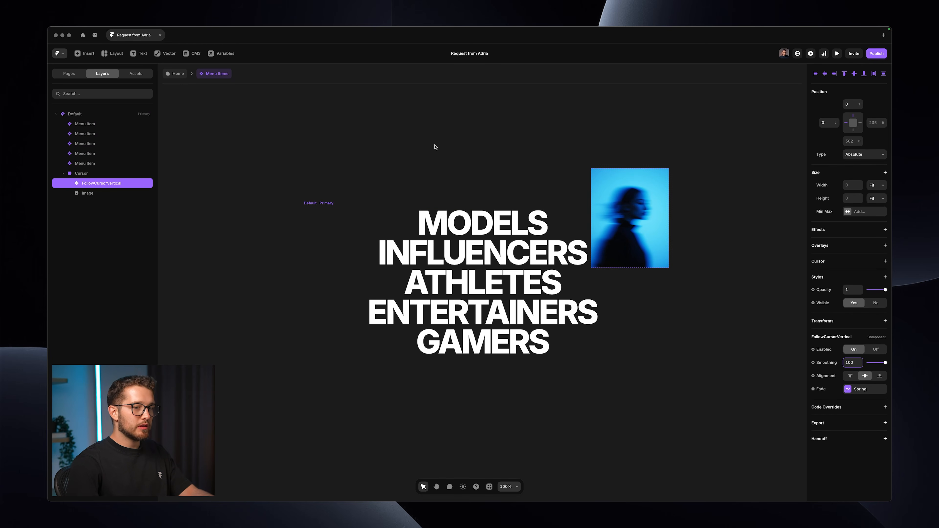
click(167, 73)
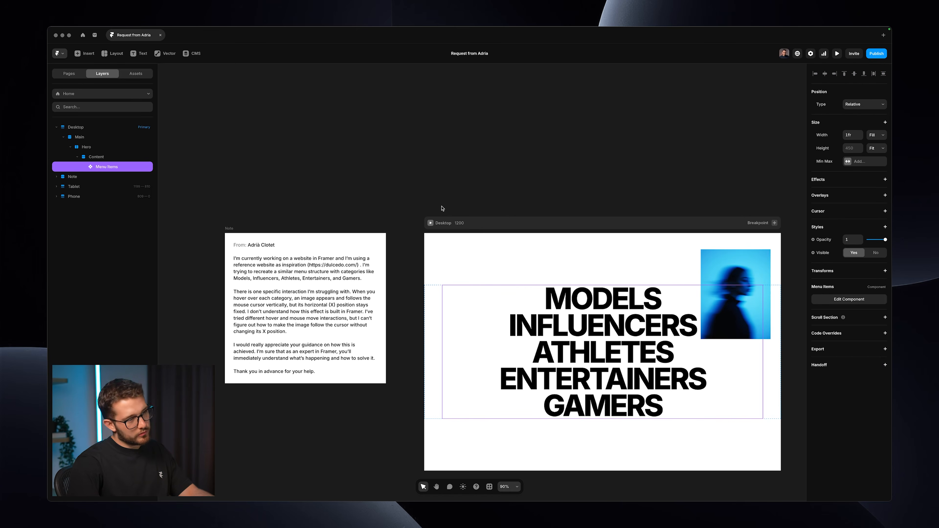
click(430, 223)
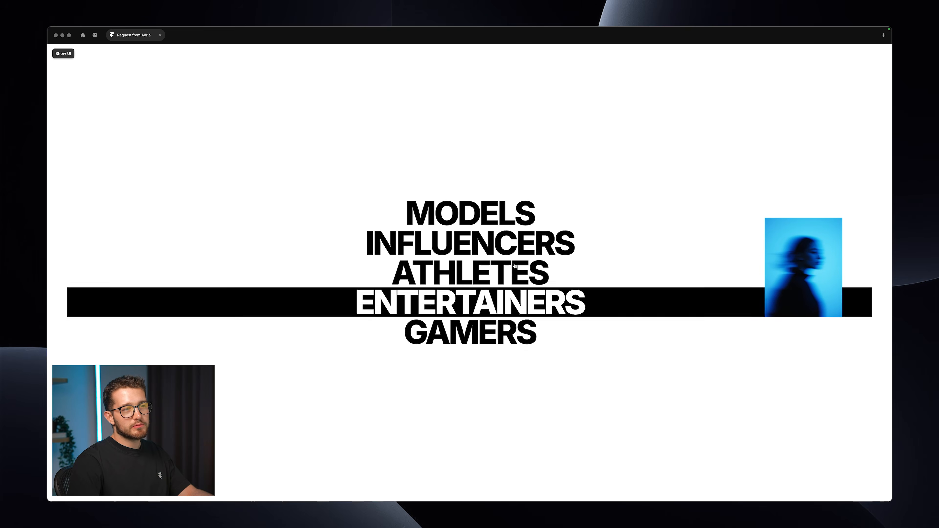
key(Escape)
- Set FollowCursorVertical's Smoothing to 60 in Menu Items and test the result in the Home page preview
double_click(512, 311)
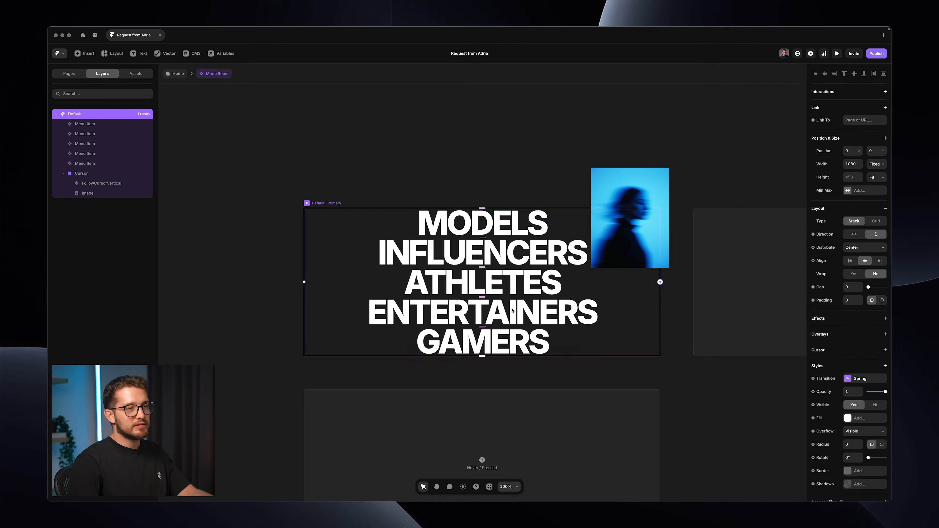
click(108, 184)
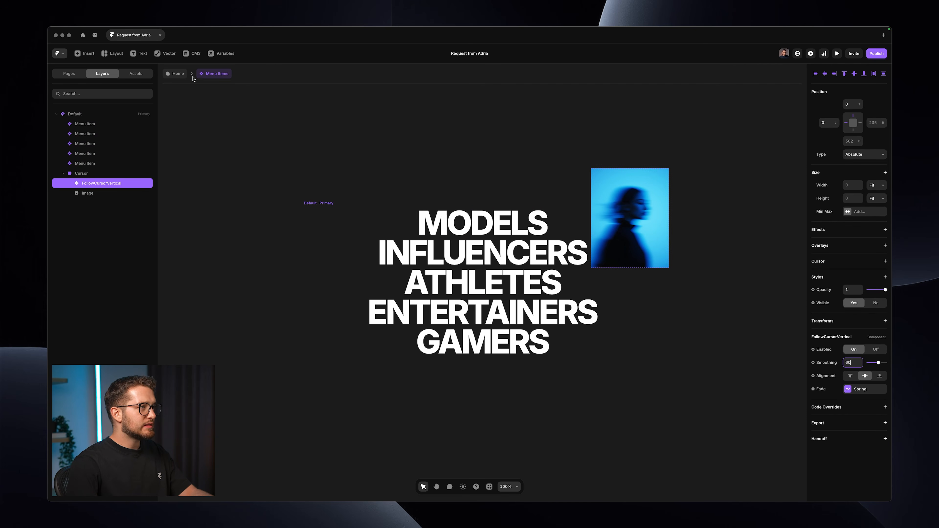
click(178, 74)
key(super+p)
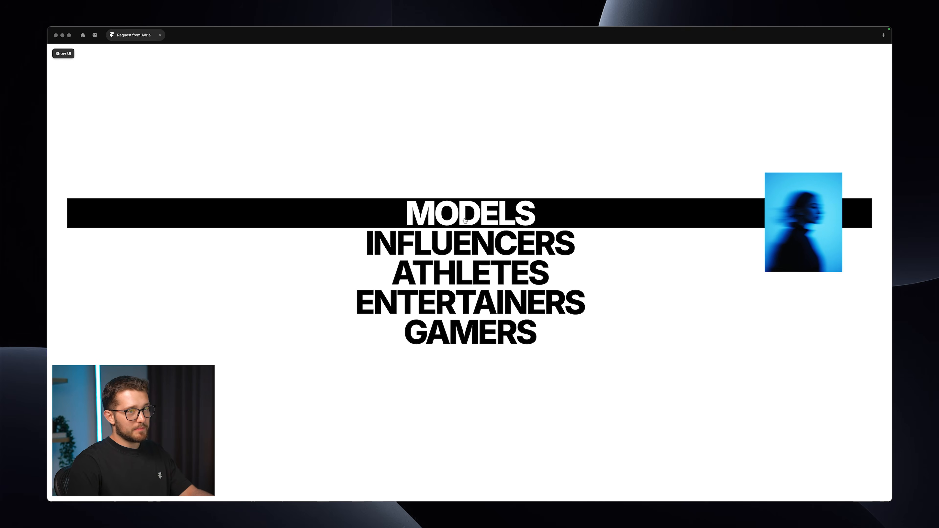
key(super+p)
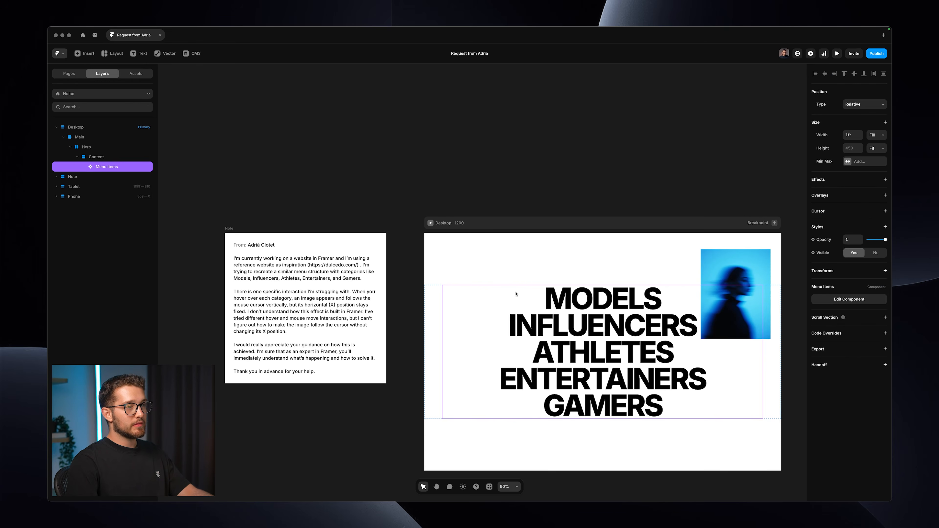
- Reopen Menu Items, check the image and its parent Cursor frame, and collapse the Cursor layer
double_click(548, 318)
click(601, 187)
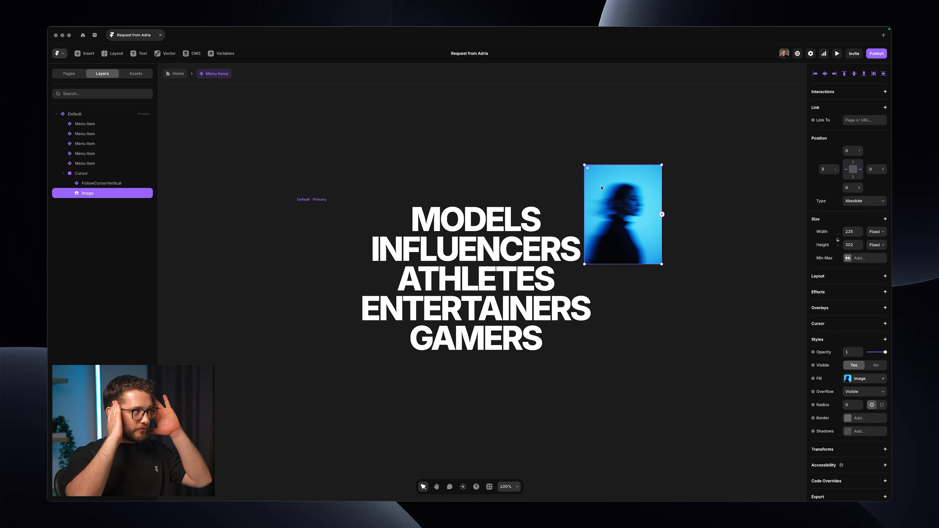
click(123, 175)
click(63, 173)
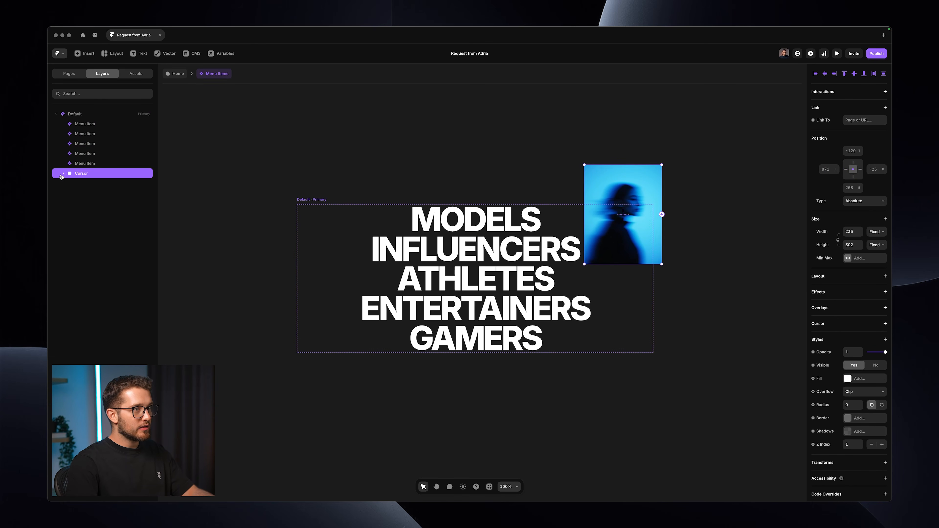
- Preview the Home page with the interface shown and widen the preview to 2510 to check the image's horizontal placement
click(178, 74)
key(super+p)
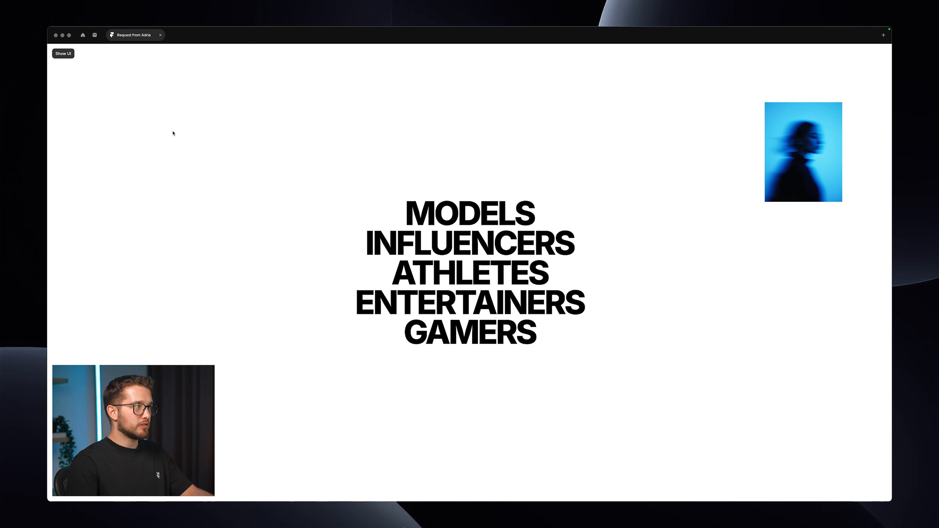
click(67, 53)
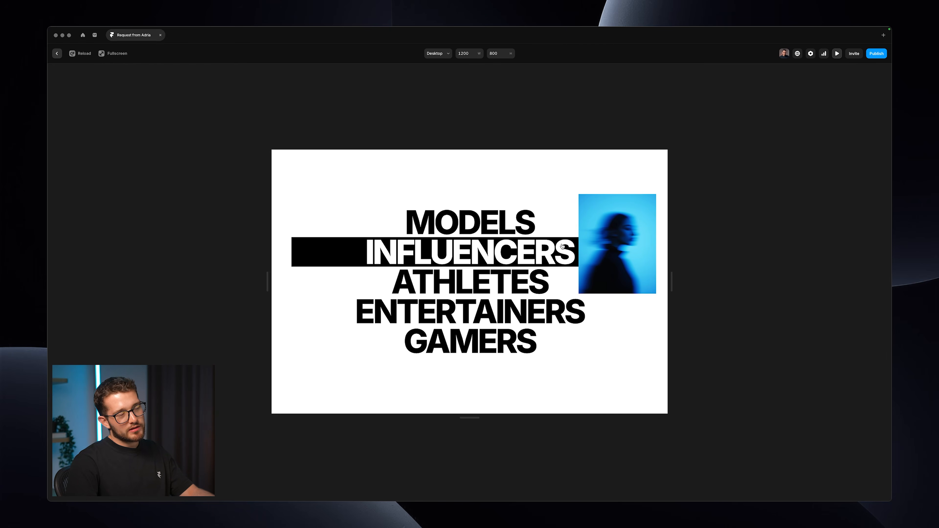
drag(672, 282, 887, 276)
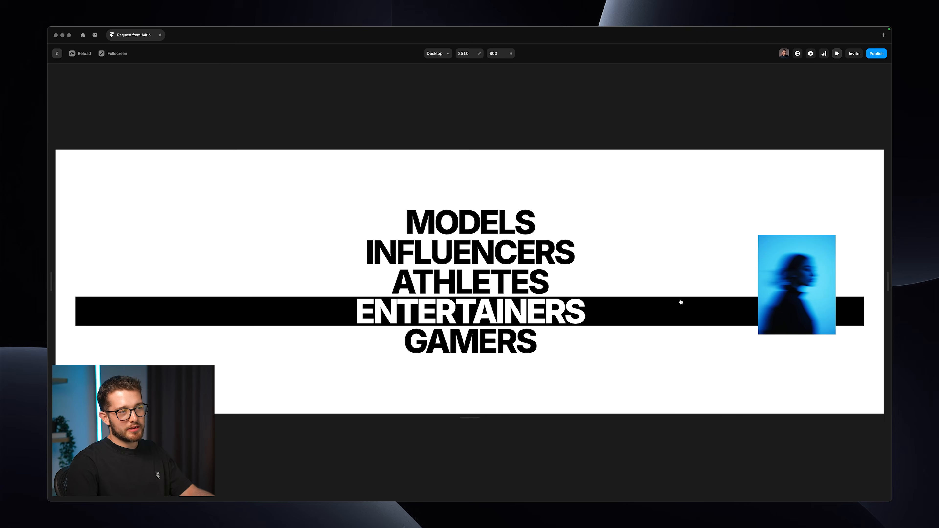
key(Escape)
- Switch to Arc and close the component code and image gallery tabs to get back to the Dulcedo reference site
key(super+Tab)
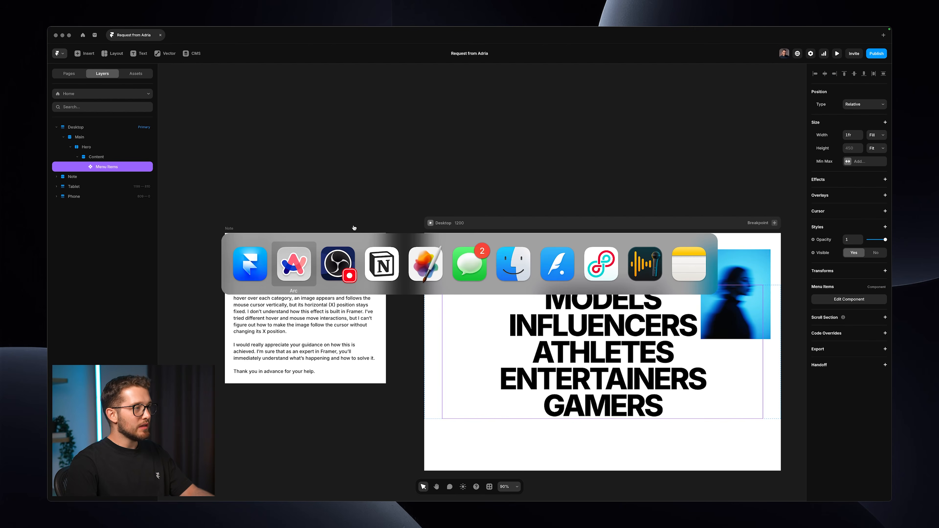
click(310, 264)
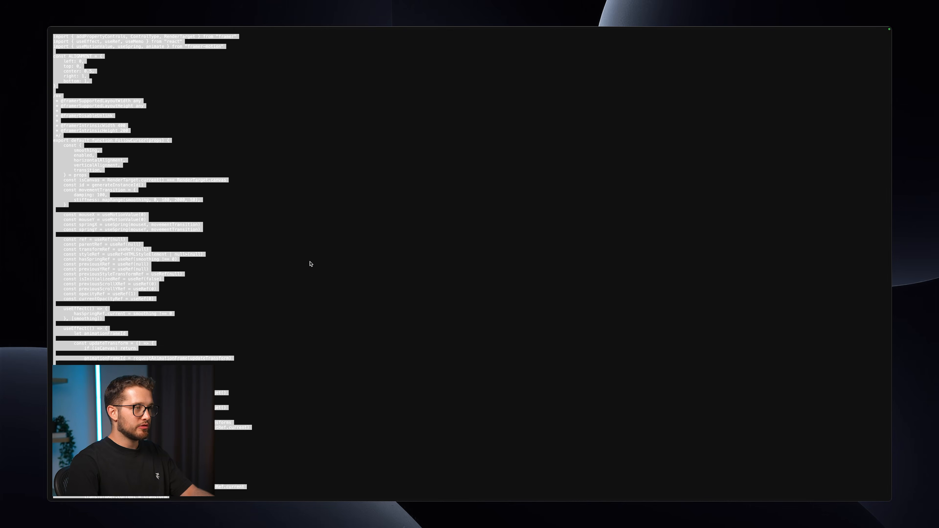
key(super+w)
key(super+w)
key(super+w)
key(super+w)
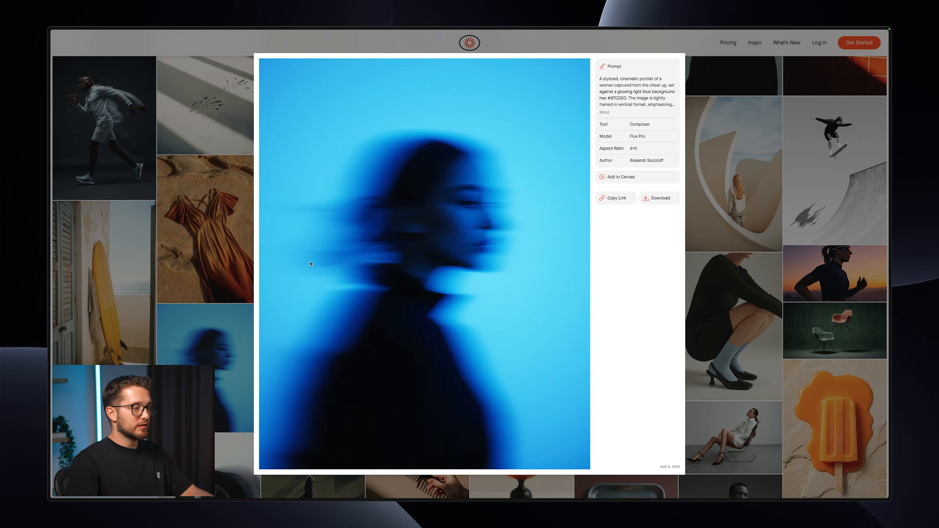
key(super+w)
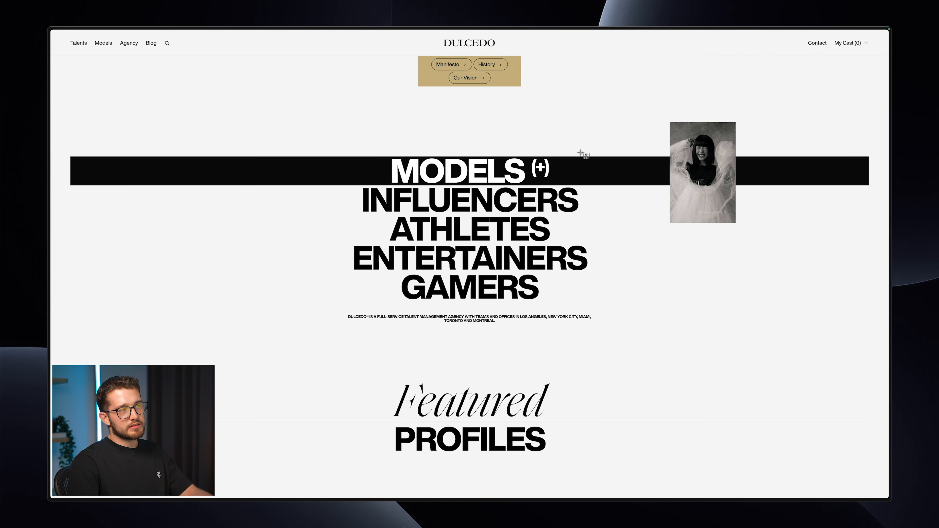
- Outline the area beside the Dulcedo menu titles where the hover image appears, using a screen-region selection
drag(73, 151, 868, 324)
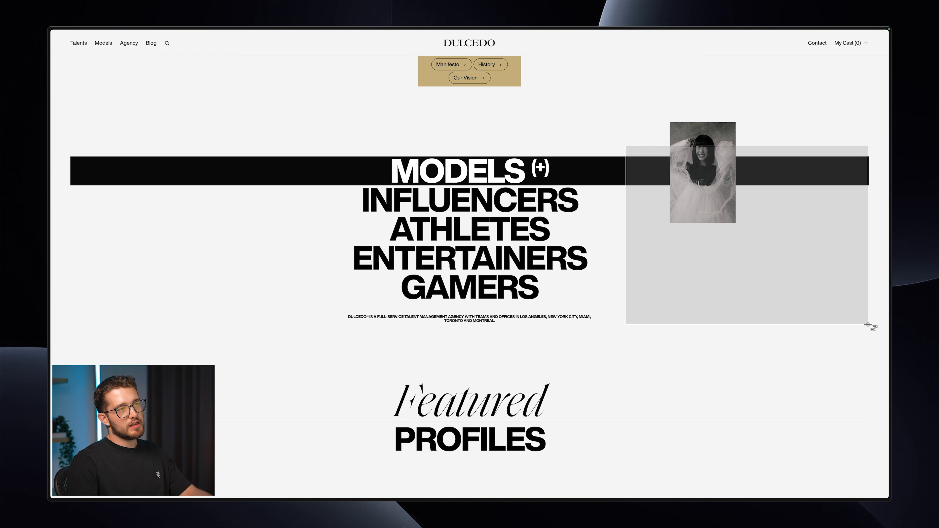
drag(868, 324, 777, 315)
drag(787, 306, 808, 305)
- Test the Dulcedo menu's hover image in the responsive developer view down to 1480 wide, close the developer tools and switch back to Framer
key(super+alt+i)
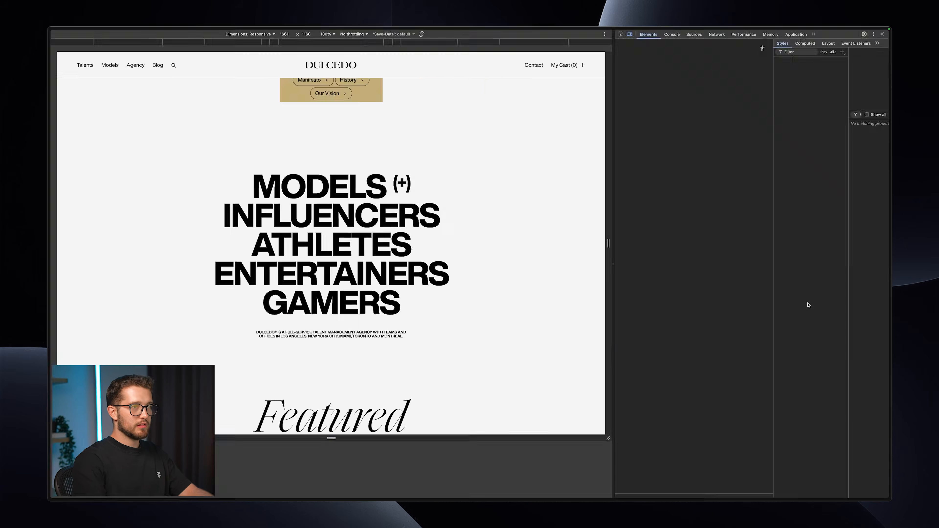
click(882, 34)
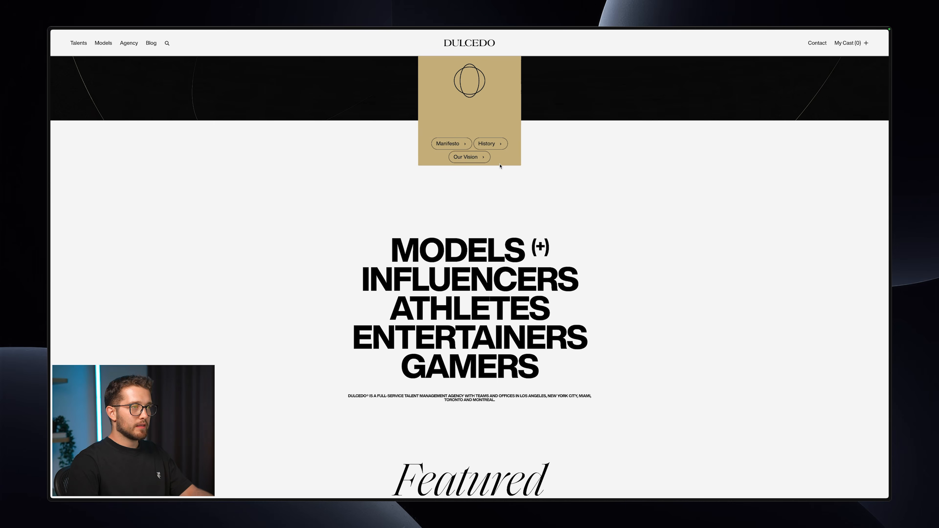
scroll(489, 223, down, 2)
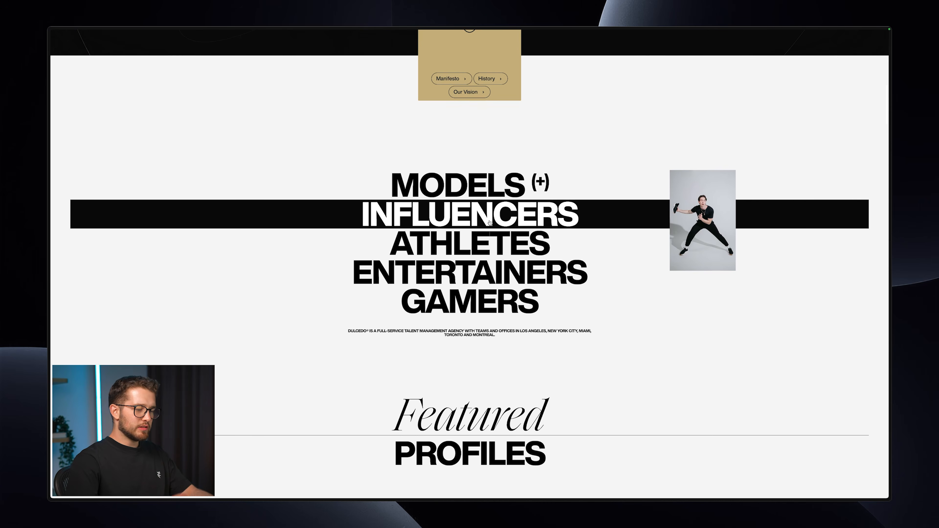
key(super+alt+i)
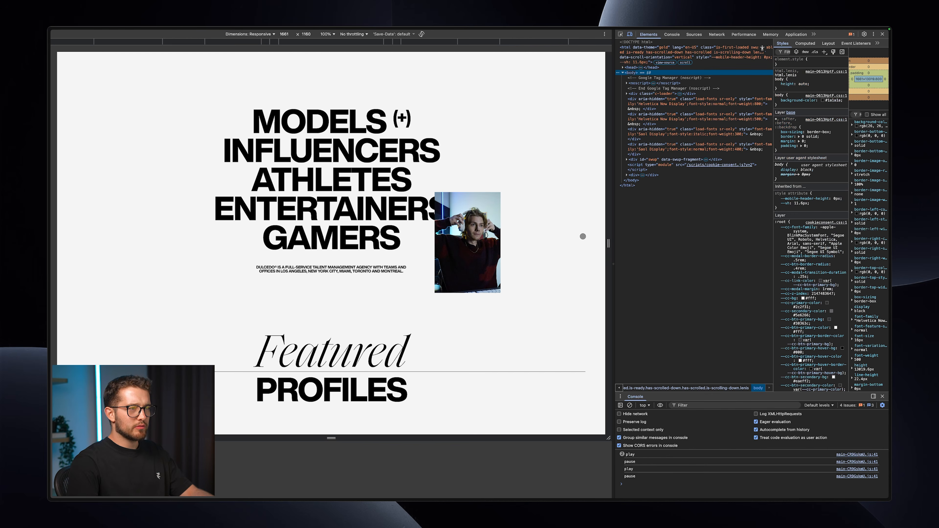
mouse_move(608, 243)
mouse_down()
mouse_move(542, 244)
mouse_move(614, 244)
mouse_move(592, 243)
mouse_move(609, 244)
mouse_move(600, 243)
mouse_up()
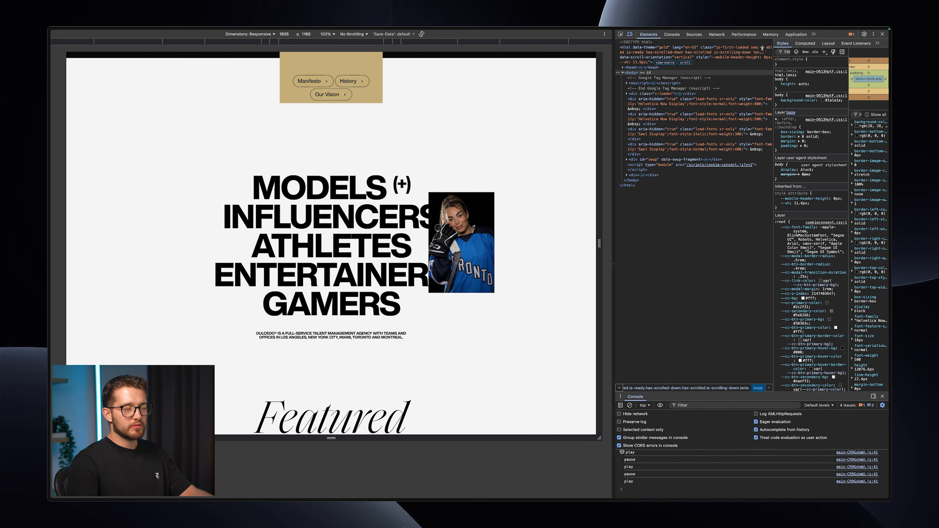
drag(599, 242, 579, 243)
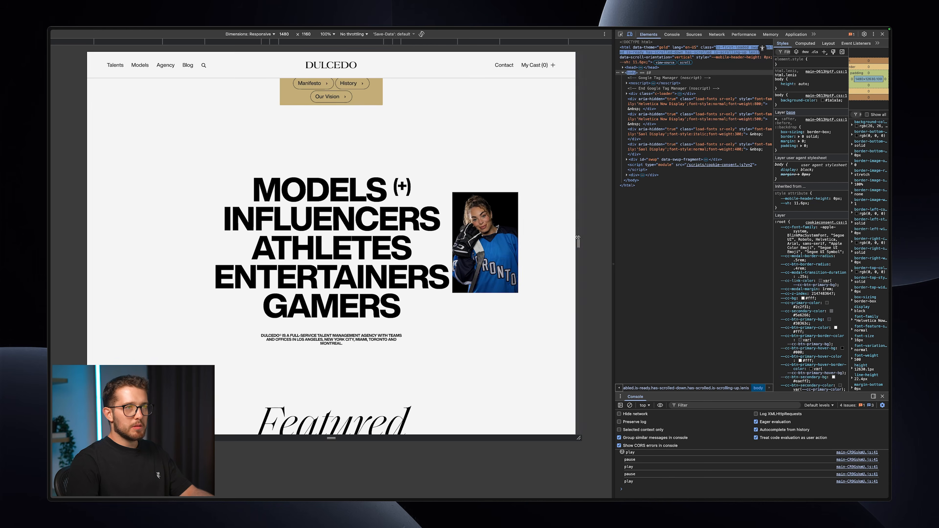
click(882, 34)
key(super+Tab)
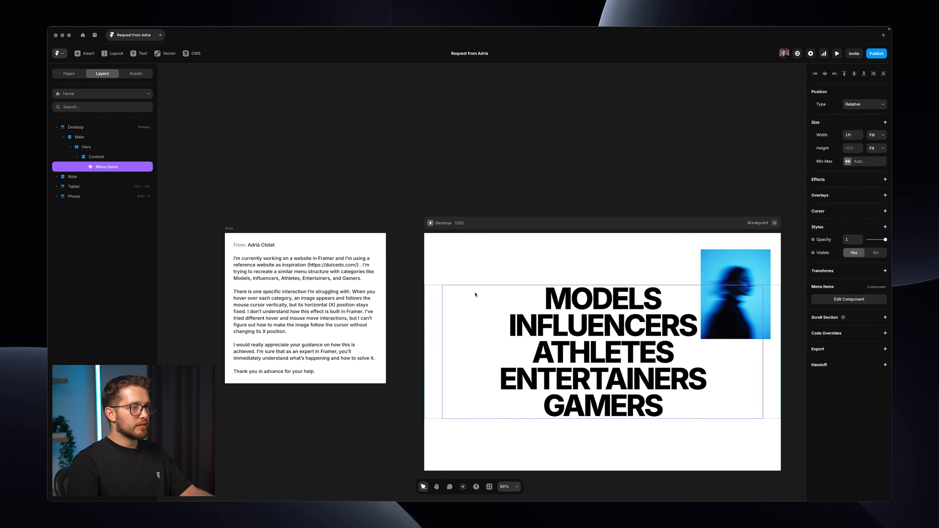
- Open the Menu Items component and add a white frame of about 101 × 70 inside its Default variant
scroll(475, 296, down, 3)
scroll(476, 296, right, 4)
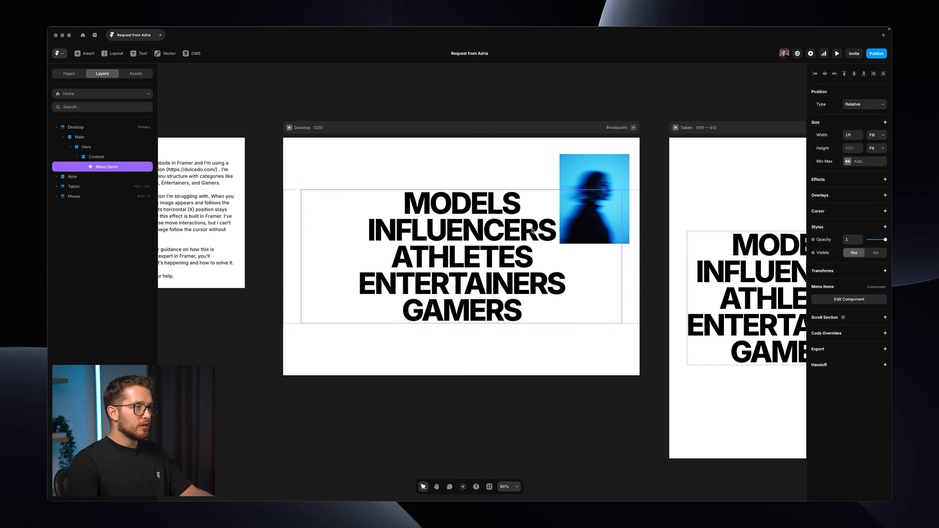
double_click(576, 212)
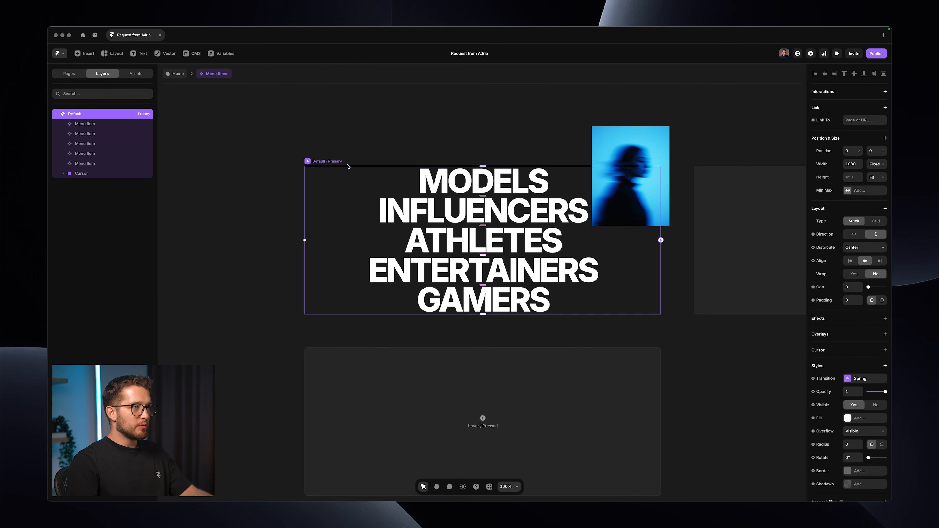
drag(251, 115, 309, 157)
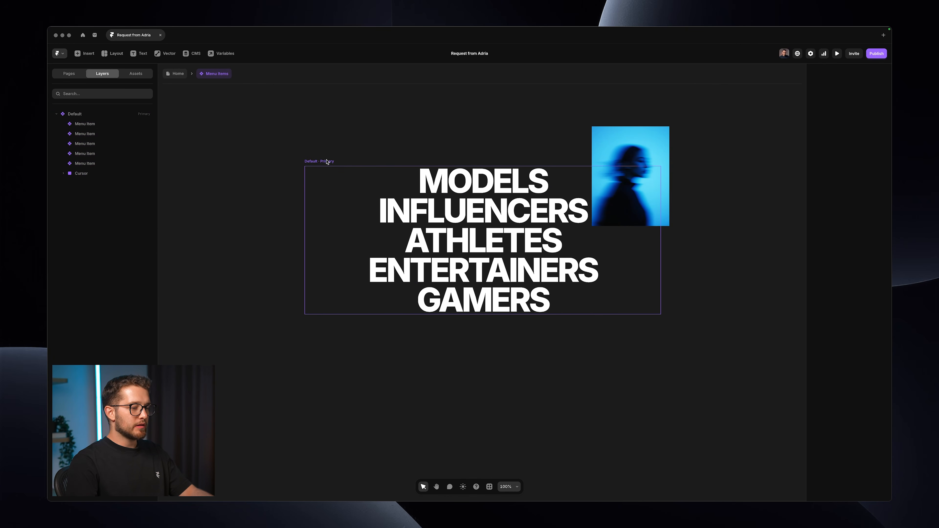
click(327, 161)
key(super+v)
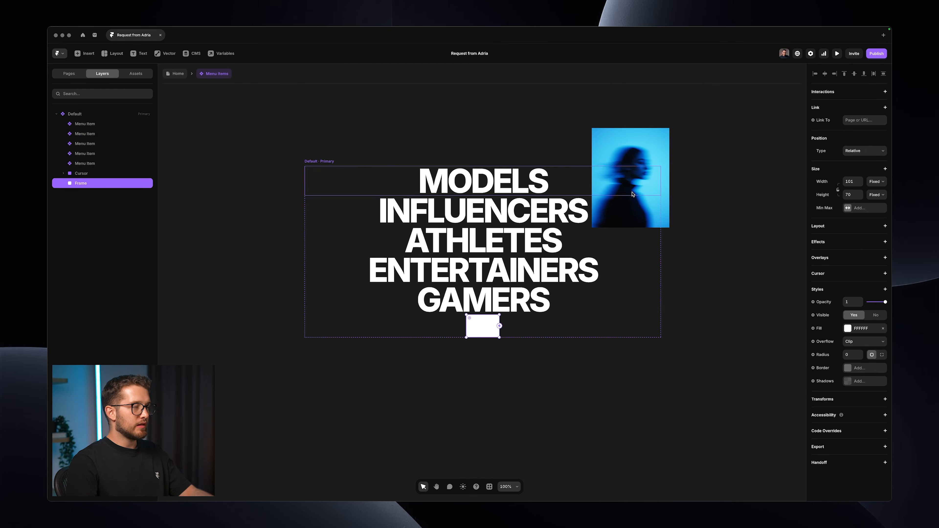
- Position the new frame absolutely and pin all four of its sides at 0 so it covers the variant
click(865, 150)
click(861, 147)
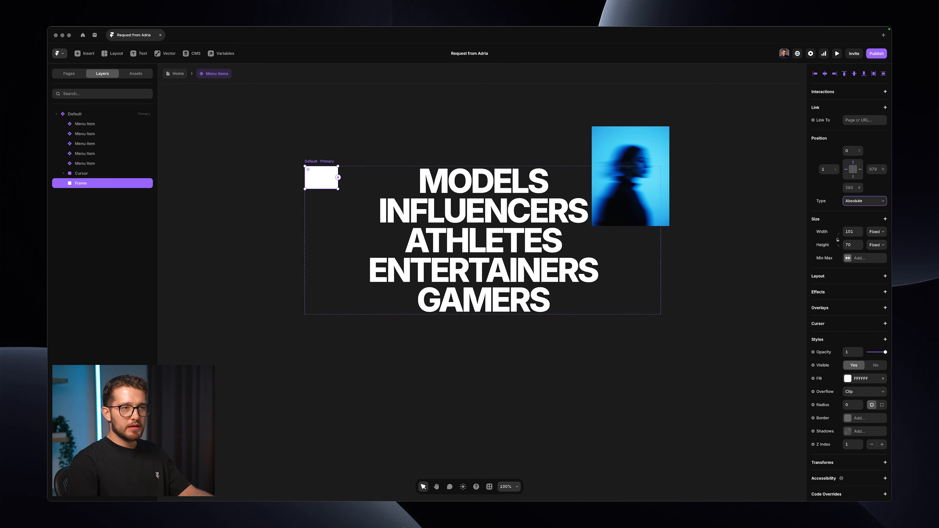
click(874, 169)
text(0)
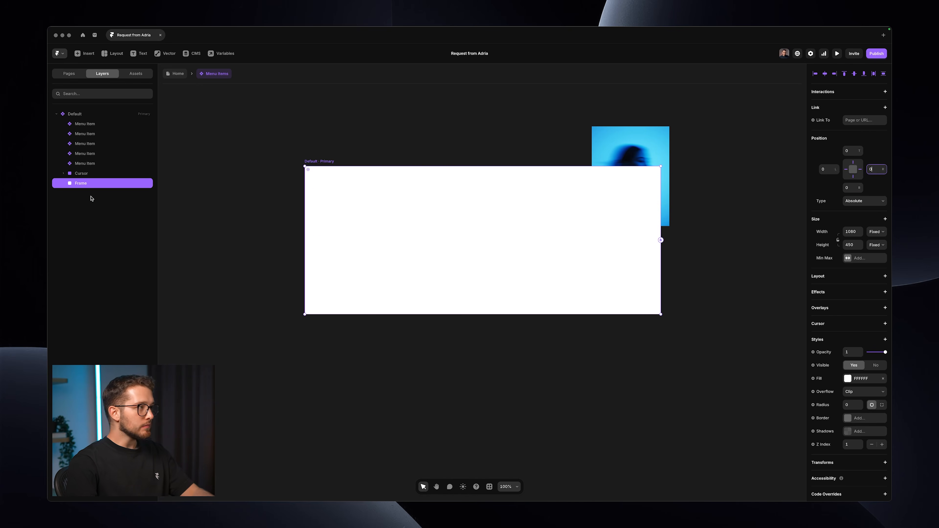
- Move the covering frame to the first place inside the Default variant and rename it Helper
drag(86, 120, 86, 122)
double_click(86, 124)
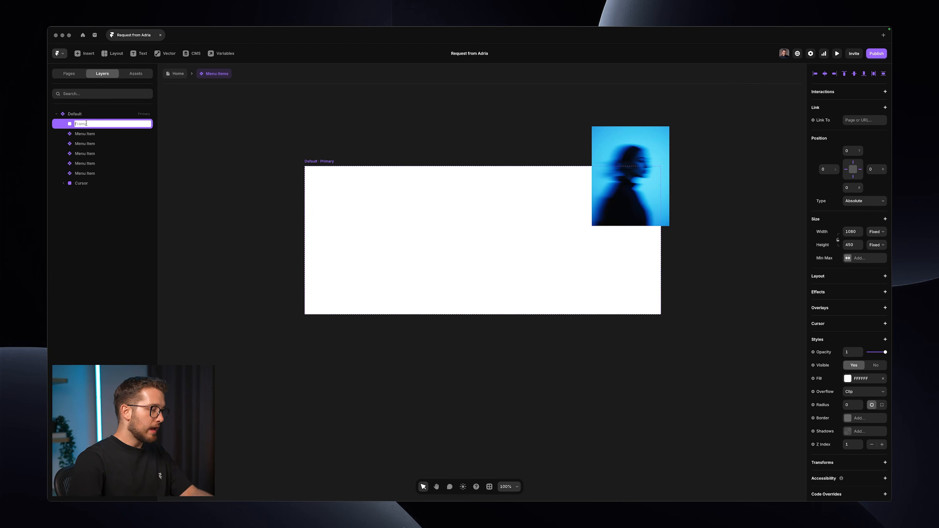
text(Hel)
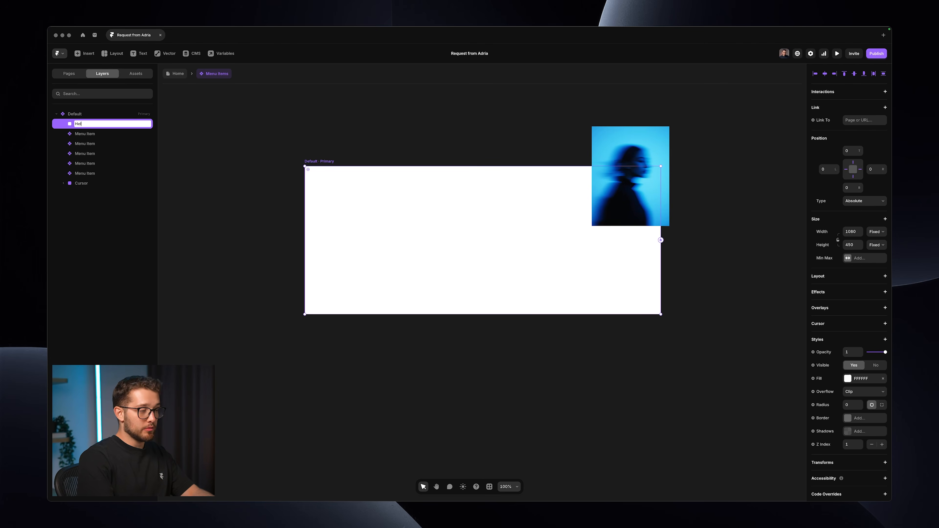
text(per)
key(Return)
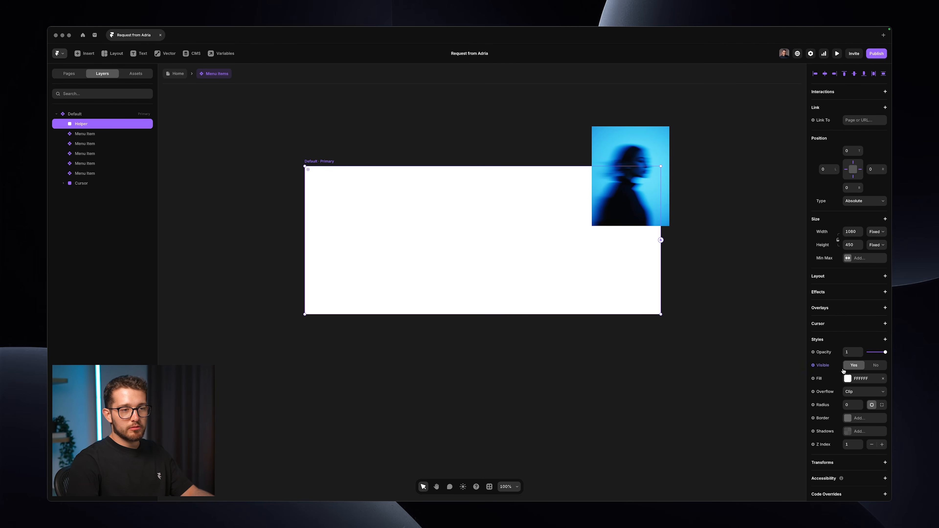
- Configure the Helper frame with a Z index of 3, no fill and a horizontal stack layout
click(882, 445)
click(882, 445)
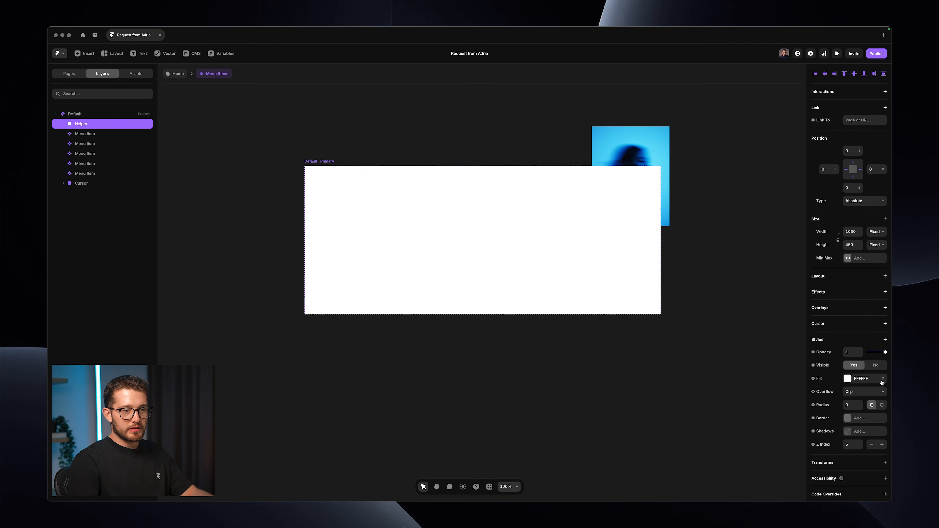
click(883, 380)
click(840, 277)
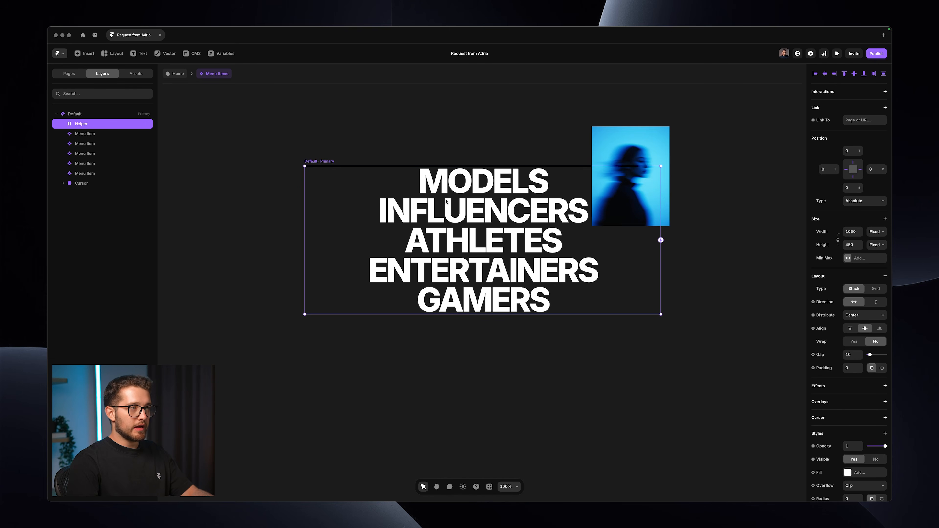
- Create a white frame of about 195 × 261, place it inside Helper and name it Spacer
key(f)
drag(203, 172, 271, 262)
key(BackSpace)
click(106, 124)
key(super+v)
key(super+r)
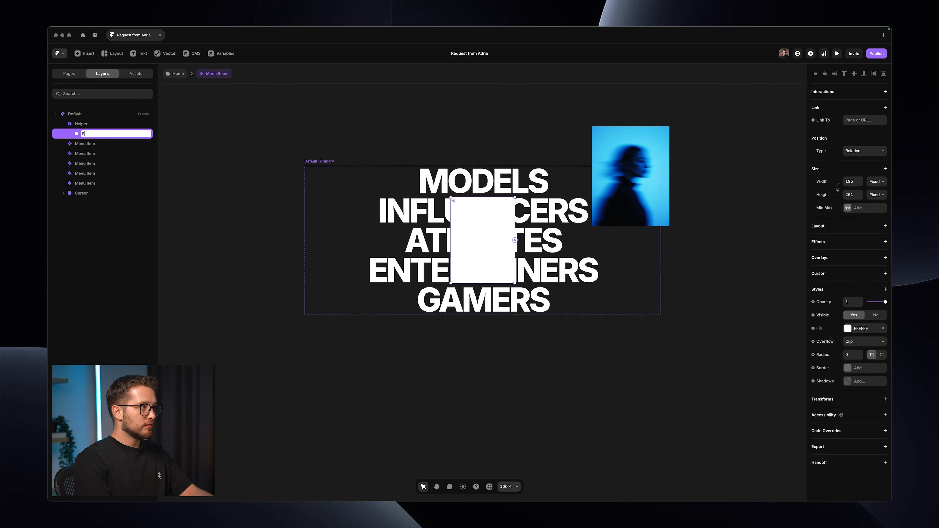
key(Return)
- Lower the Spacer's opacity to 0.52 and size it to fill the height with a relative width of 60%
drag(884, 302, 877, 302)
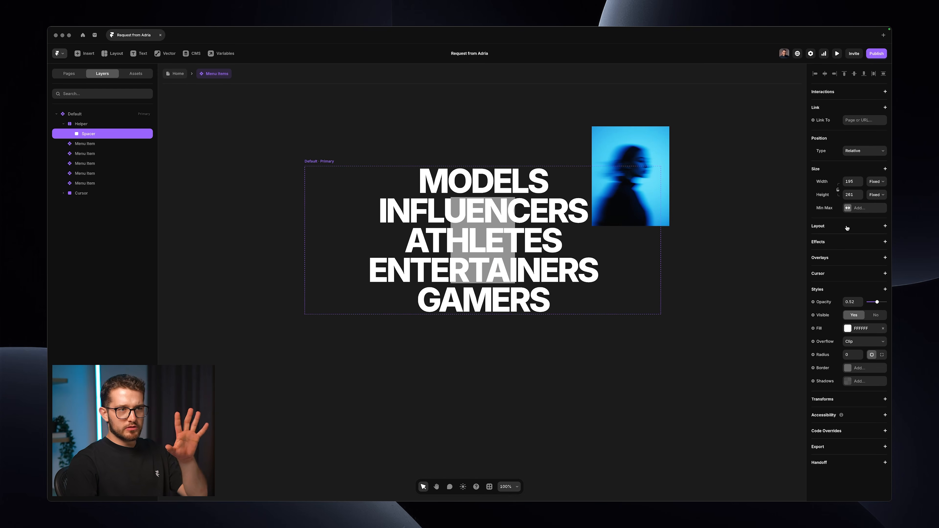
click(876, 181)
key(Escape)
click(876, 195)
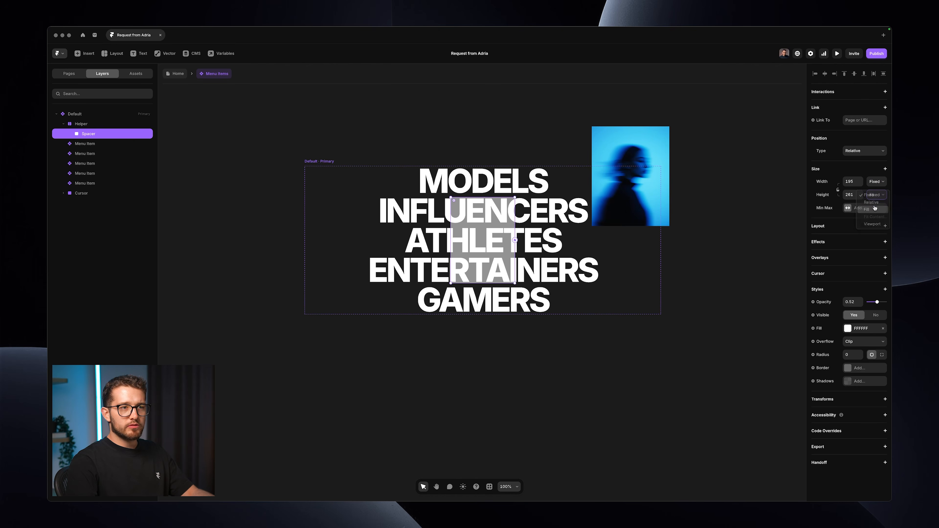
click(875, 208)
click(876, 181)
click(862, 188)
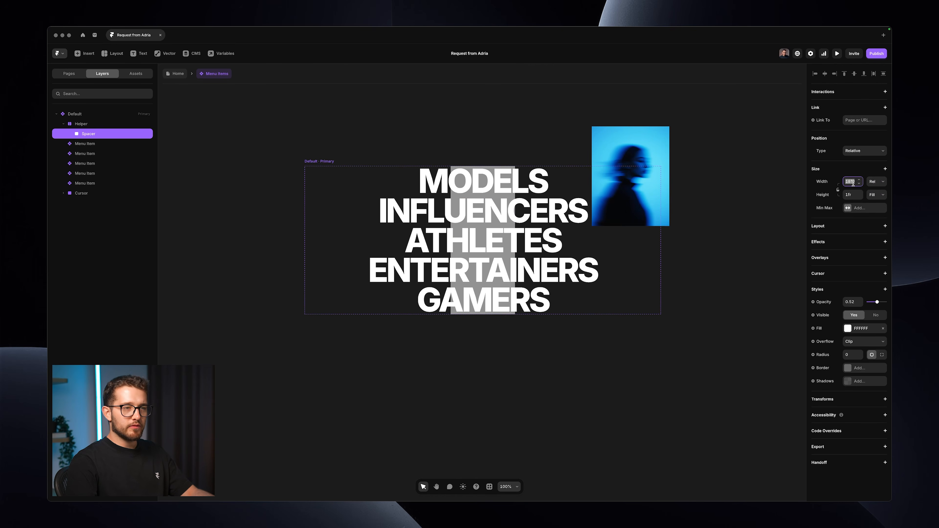
text(60)
key(Return)
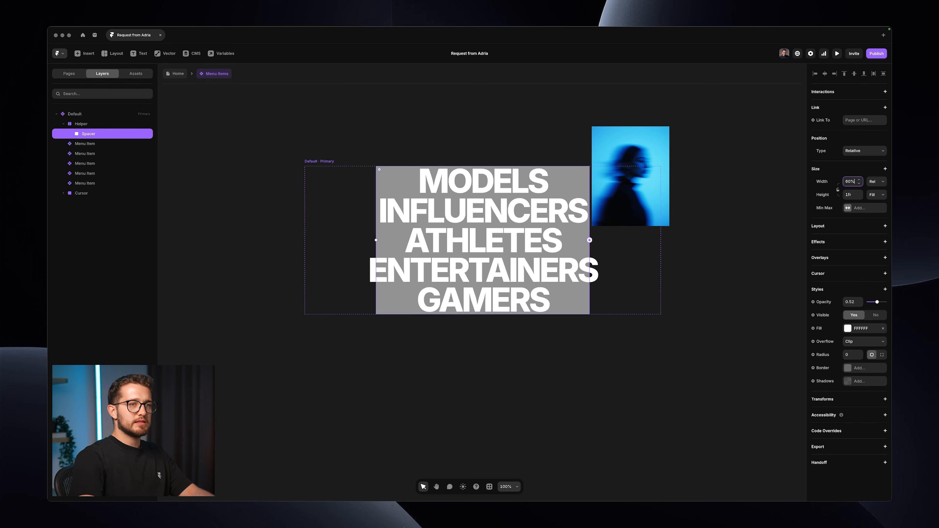
- Distribute Helper's contents from the start and set the Spacer's width to 70%
click(104, 128)
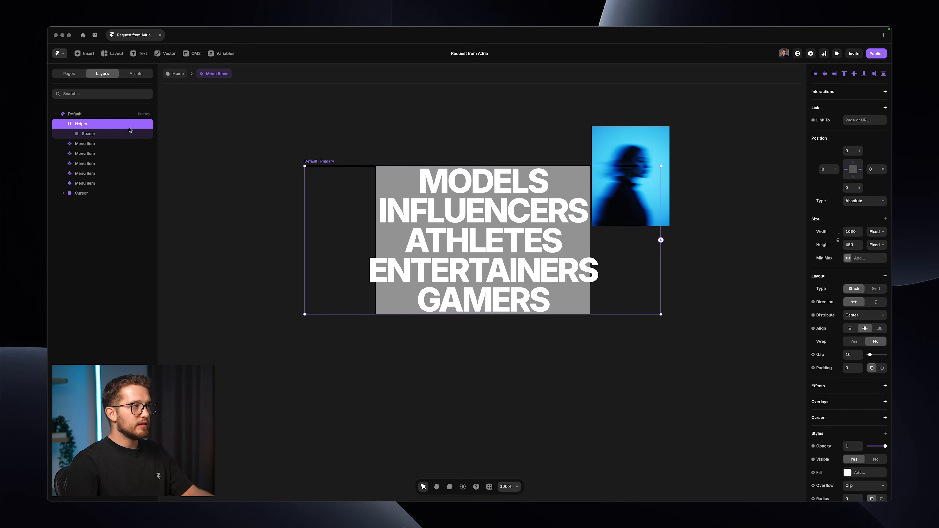
click(862, 315)
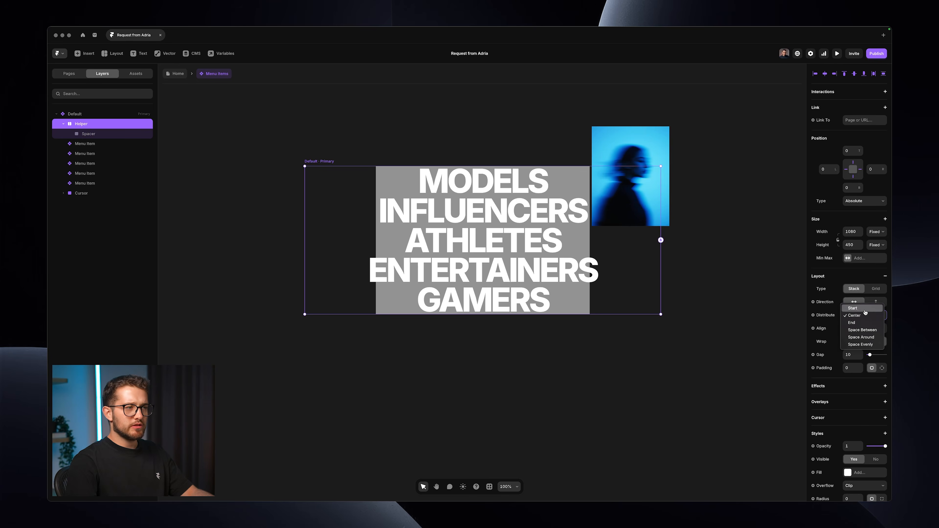
click(858, 307)
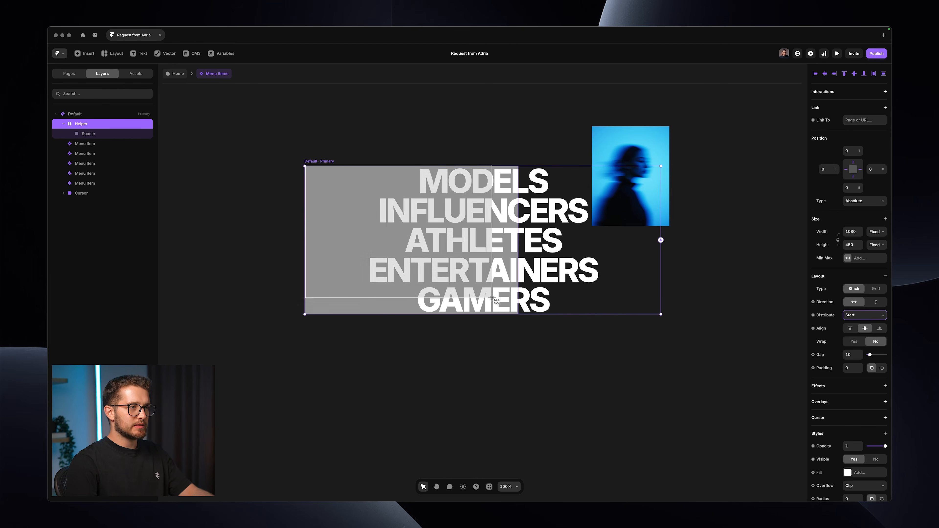
click(101, 135)
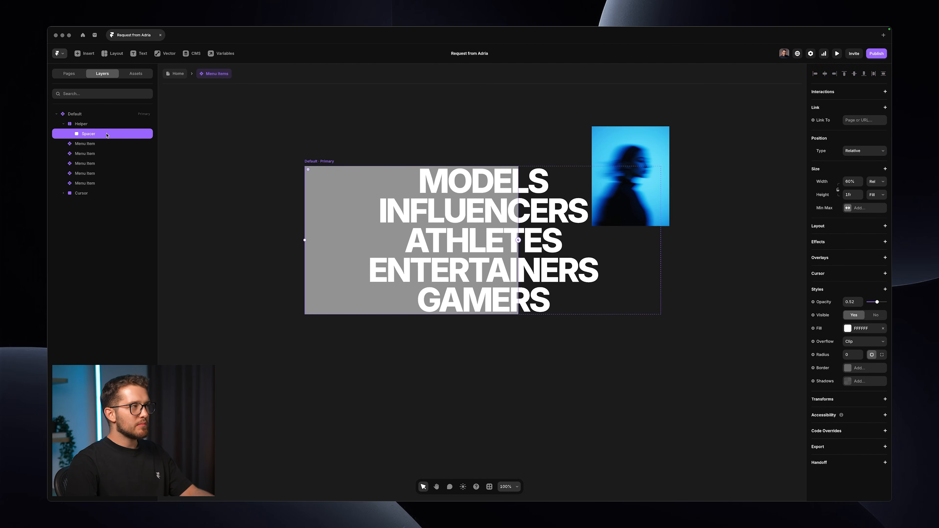
text(70)
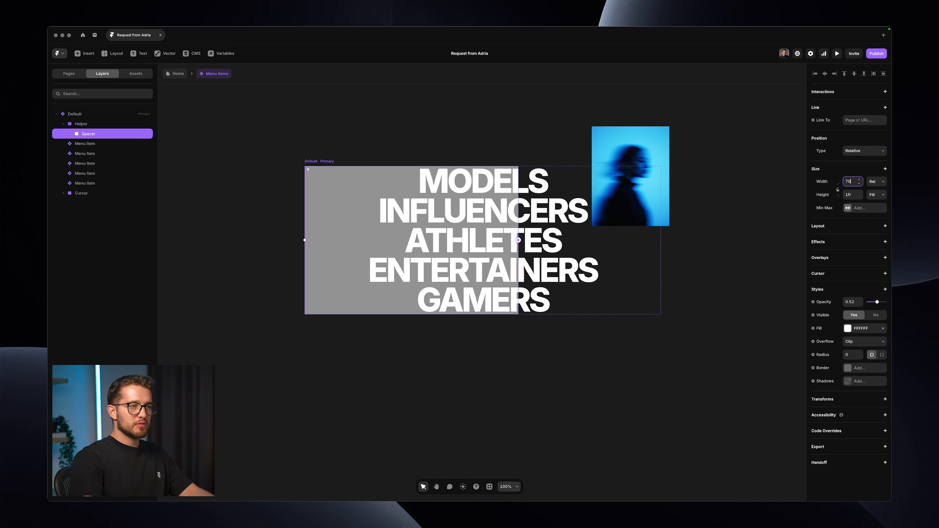
text(%)
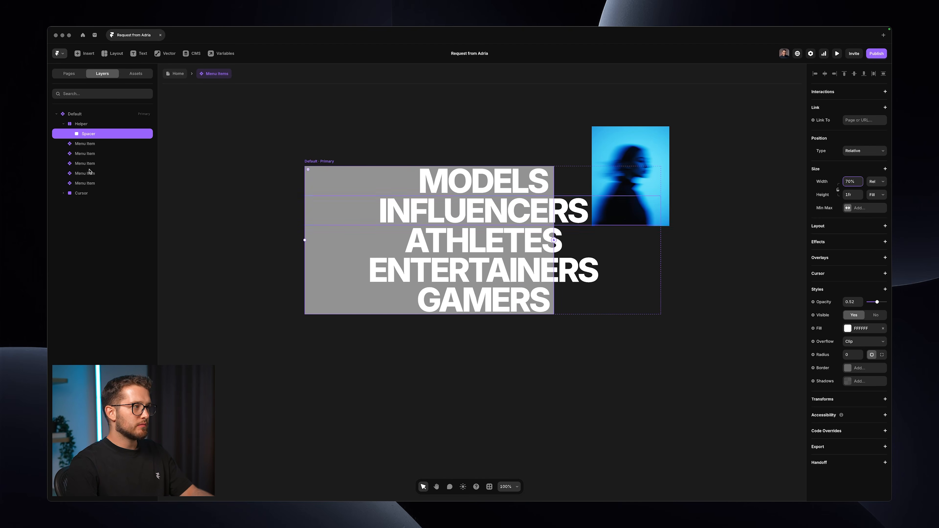
- Move the Cursor image frame into Helper after the Spacer and change its position type to Relative
click(82, 193)
key(Delete)
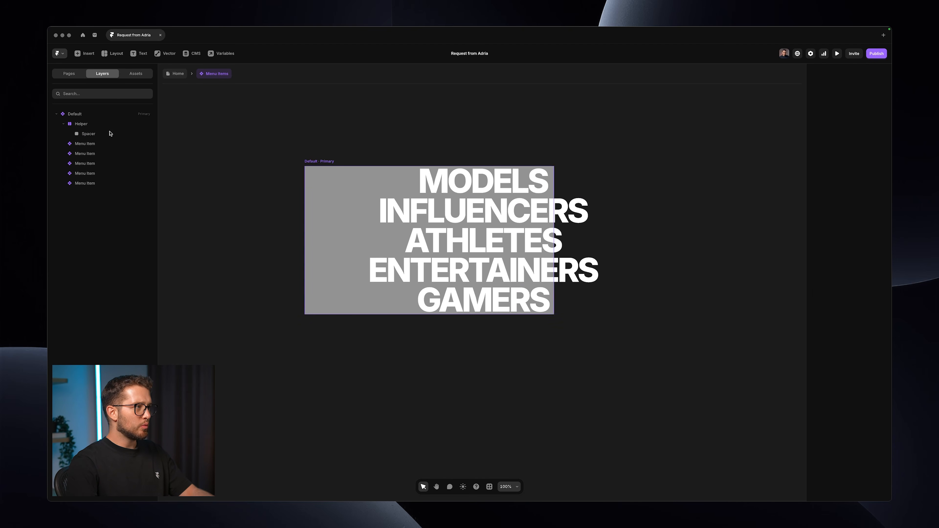
click(95, 125)
key(ctrl+z)
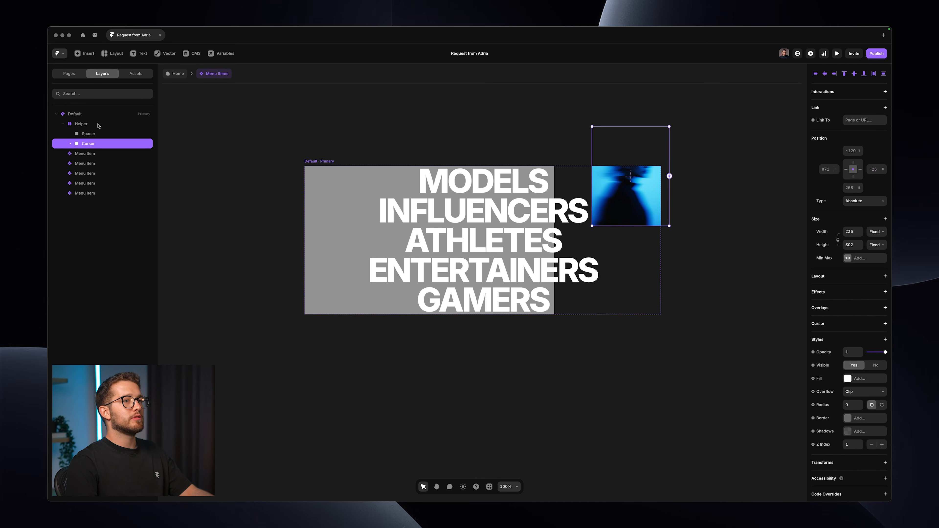
click(865, 201)
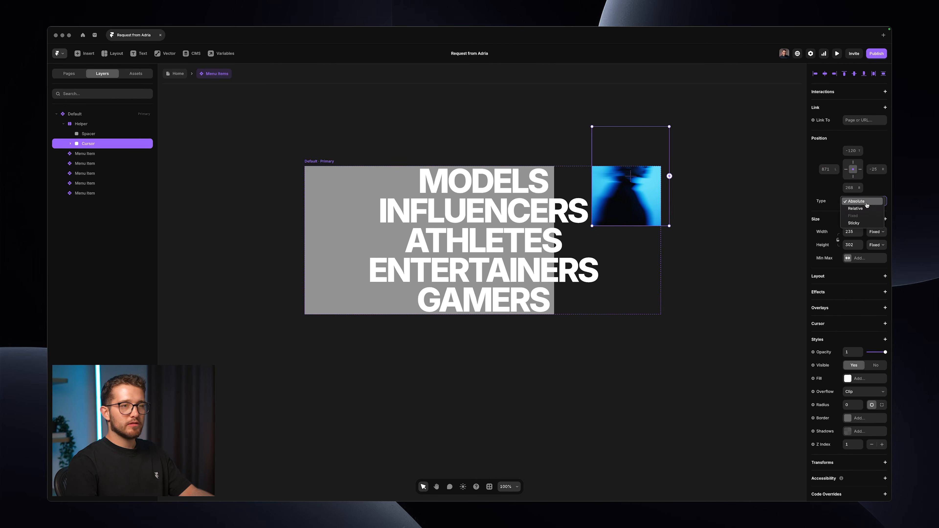
click(867, 209)
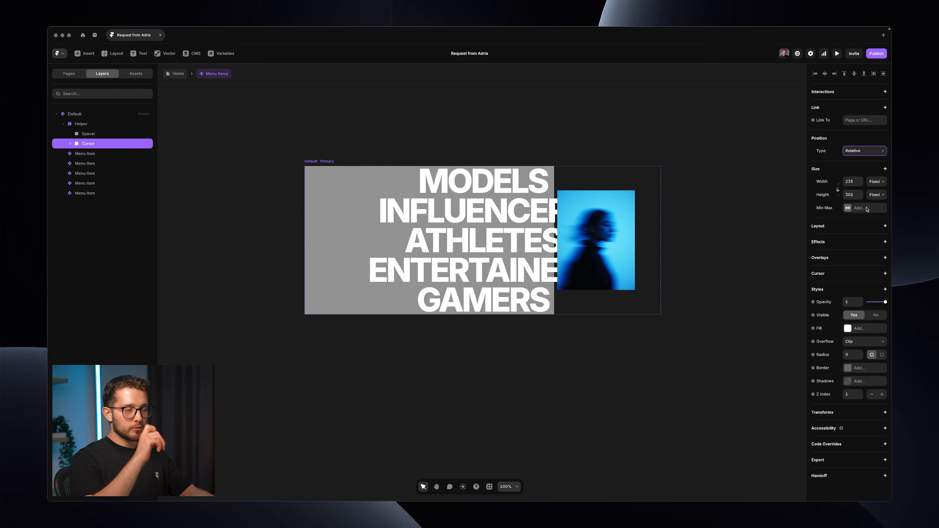
- Set the gap of the Helper stack to 0
click(95, 124)
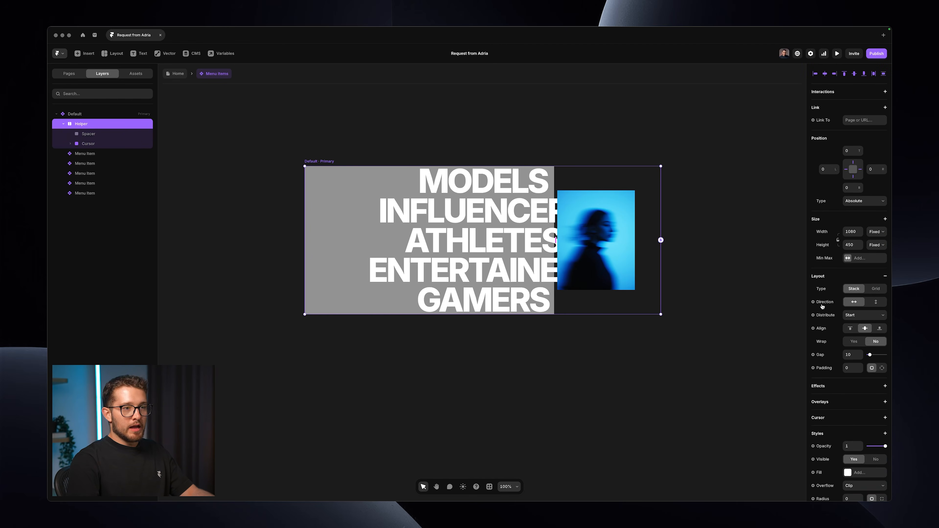
key(Return)
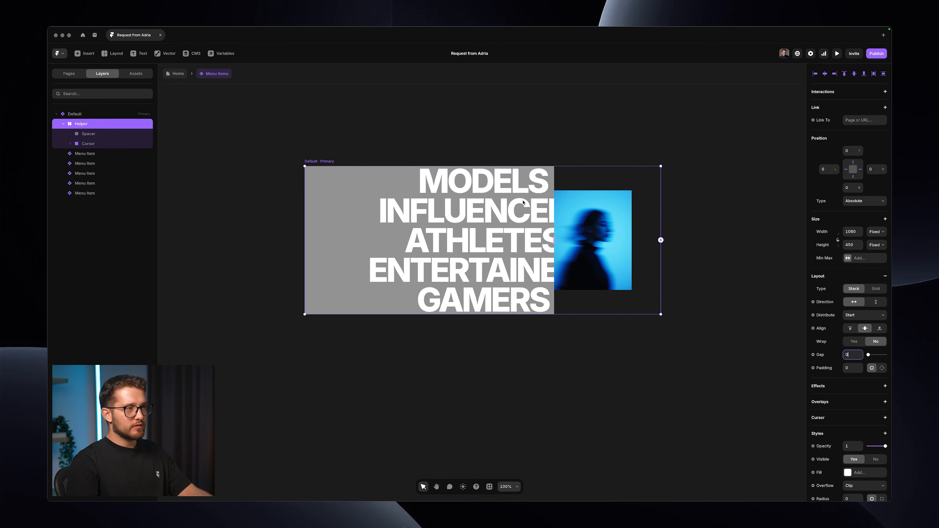
mouse_move(333, 173)
mouse_down()
mouse_move(538, 275)
mouse_move(713, 314)
mouse_move(761, 296)
mouse_move(635, 296)
mouse_move(499, 256)
mouse_move(366, 268)
mouse_move(541, 320)
mouse_move(551, 311)
mouse_move(768, 302)
mouse_up()
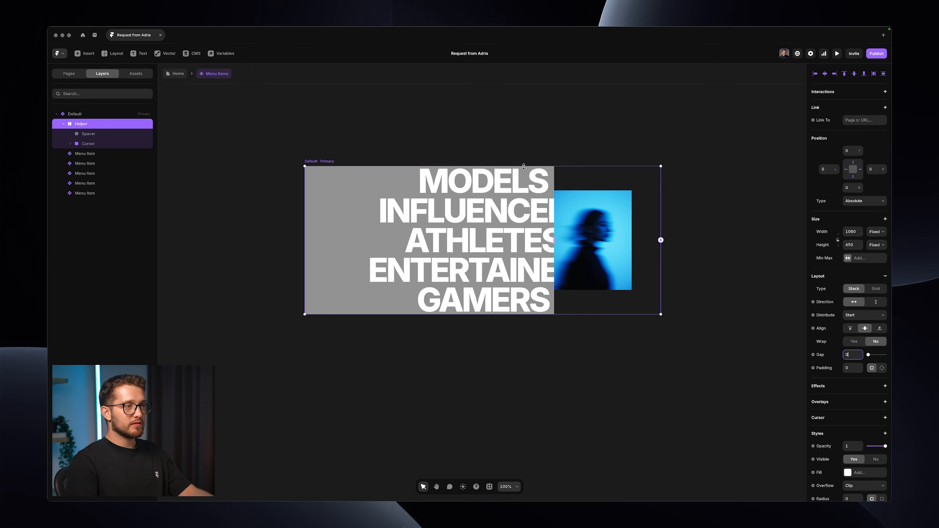
- Preview the Menu Items component and the Home page, widening the page preview to 2510 to check the image's placement
click(308, 87)
key(super+p)
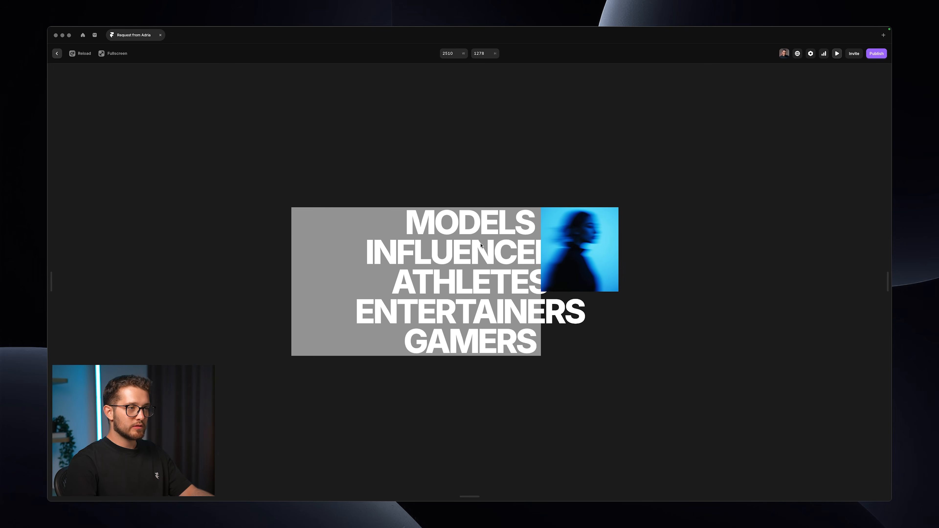
key(Escape)
click(181, 74)
key(super+p)
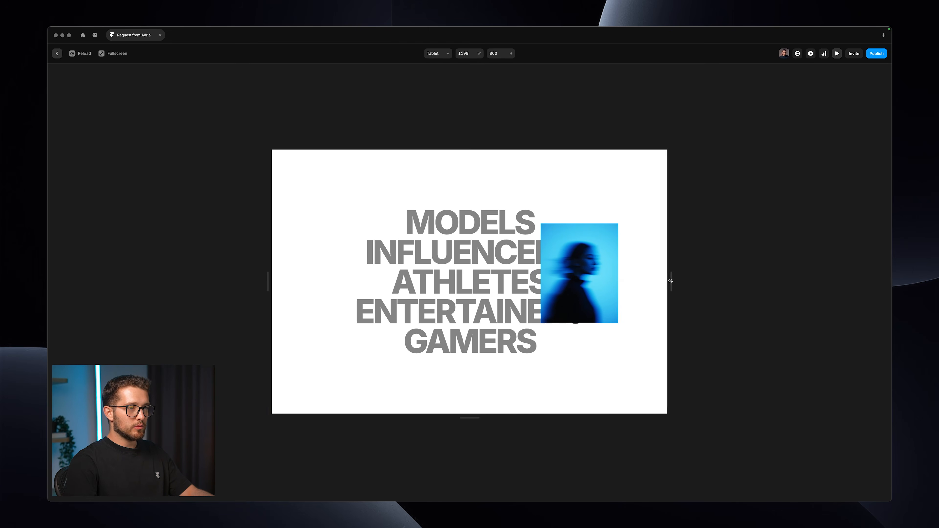
drag(671, 281, 789, 286)
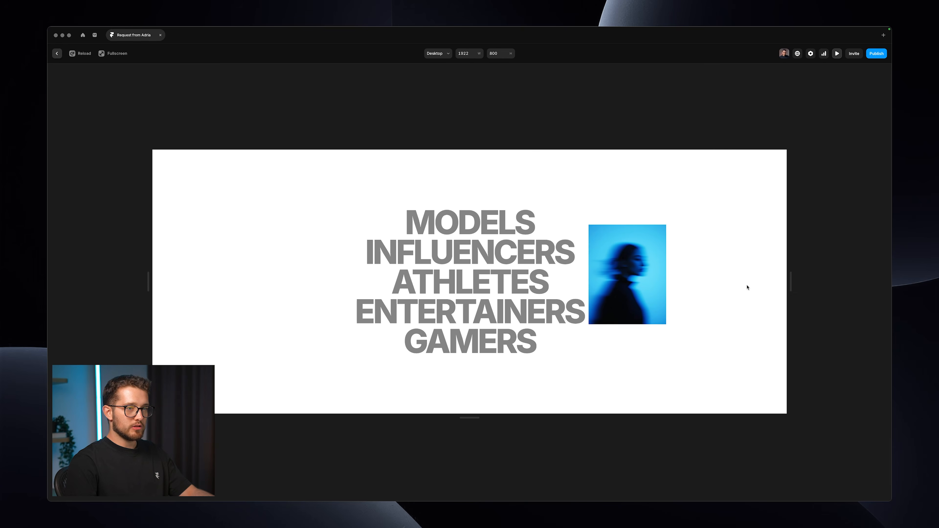
drag(791, 285, 887, 287)
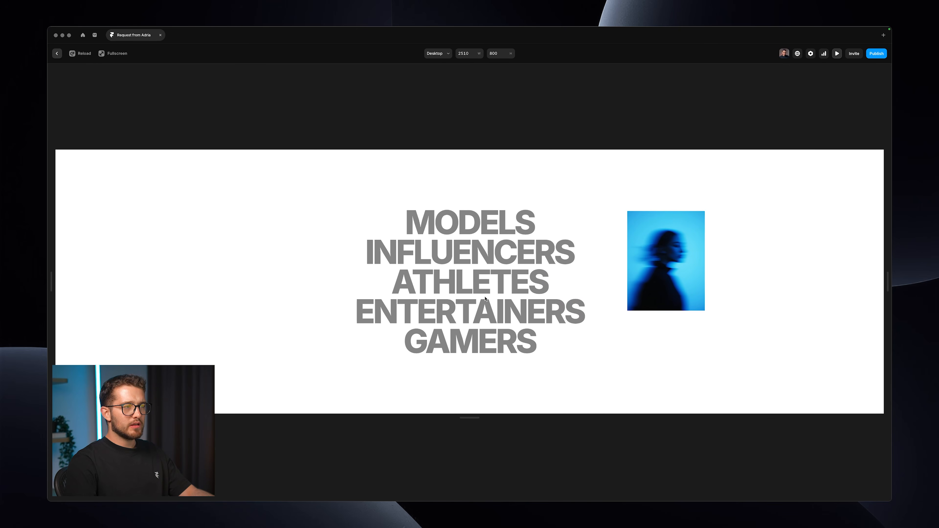
key(Escape)
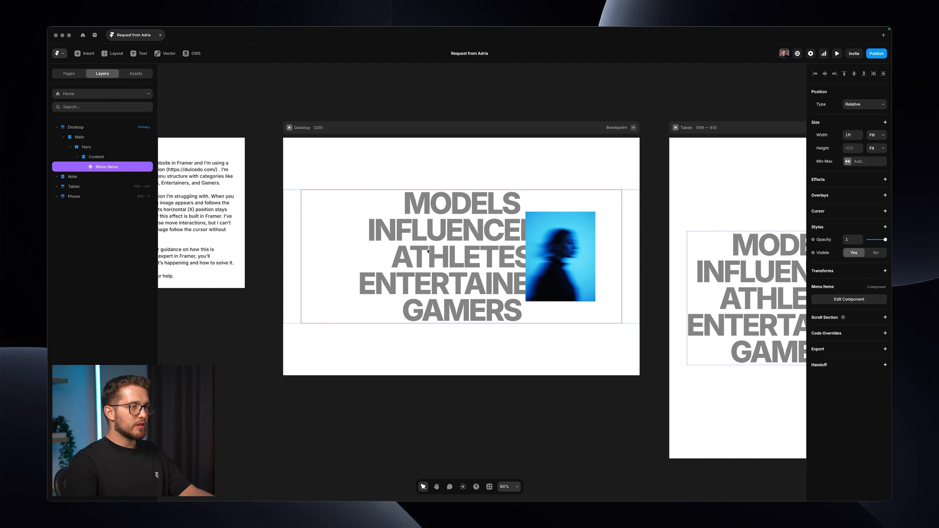
- Open the Menu Items component and fill the Spacer with grey 7D7D7D
double_click(428, 251)
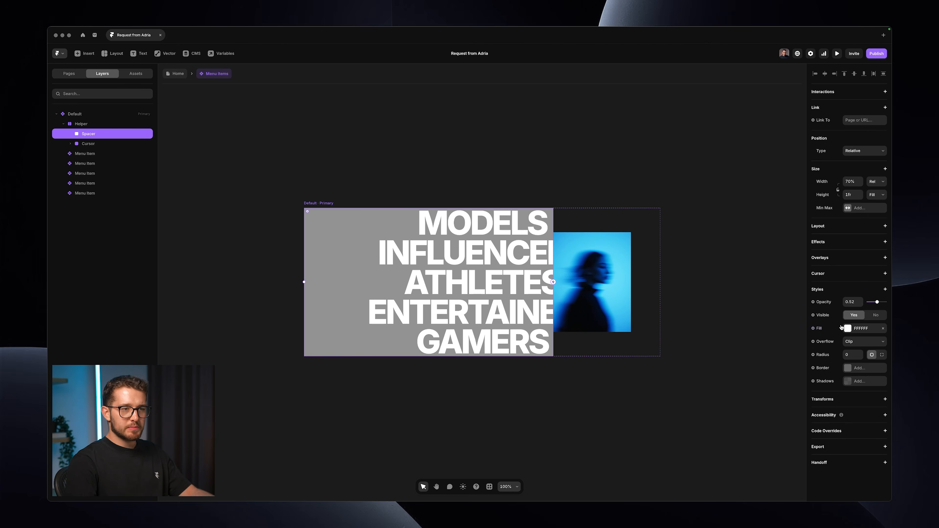
click(849, 328)
click(721, 373)
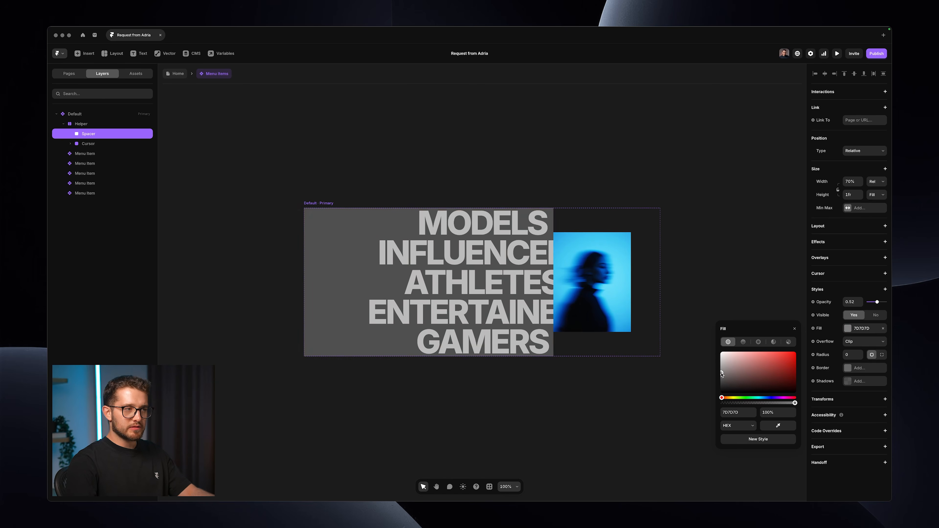
- Preview the Home page, widening the preview to 1968, to examine how the grey Spacer positions the image
click(178, 75)
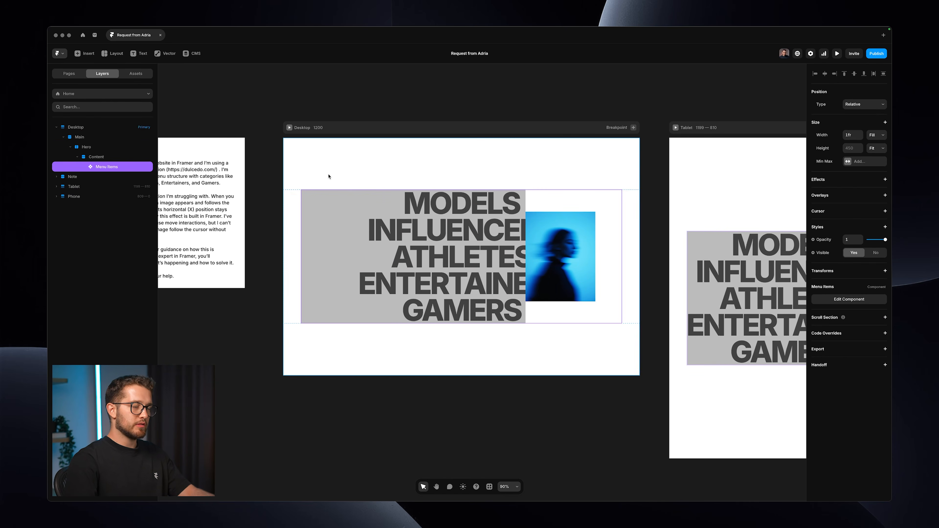
key(super+p)
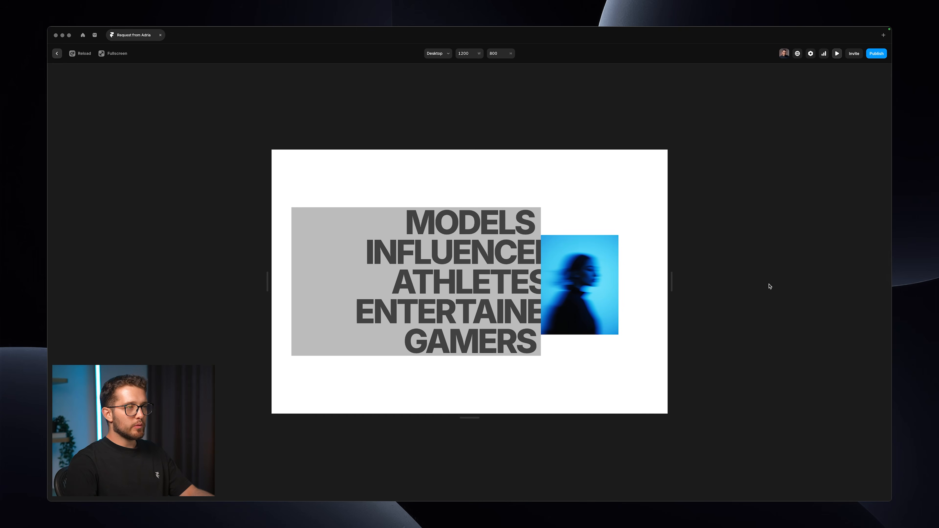
drag(673, 279, 799, 278)
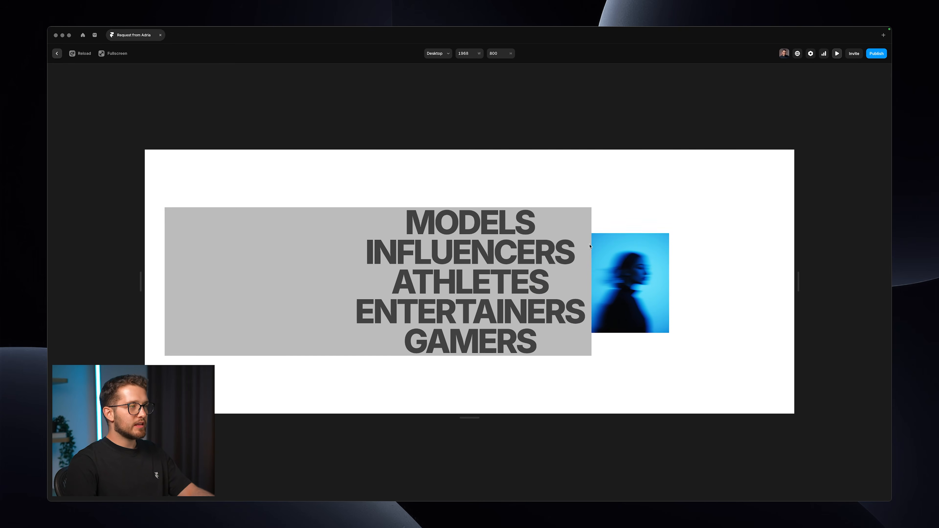
drag(166, 208, 591, 357)
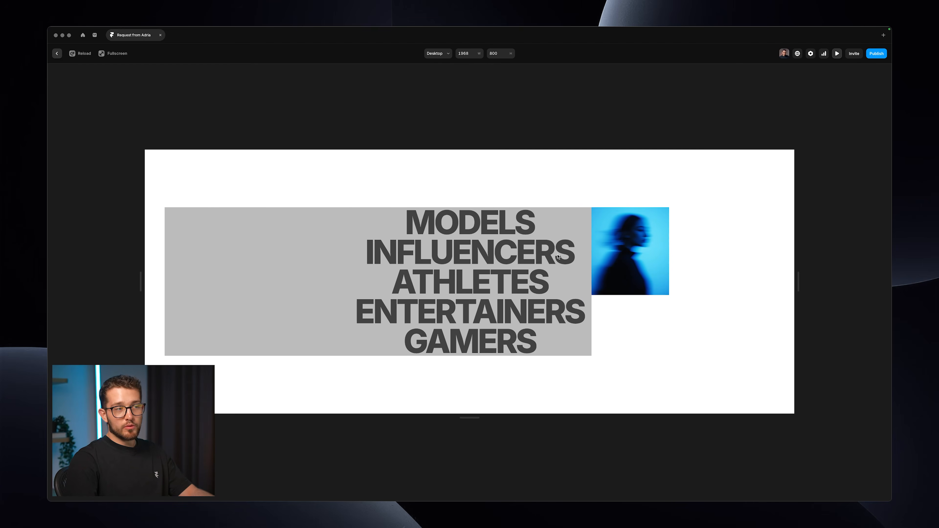
key(super+shift+4)
drag(590, 211, 668, 278)
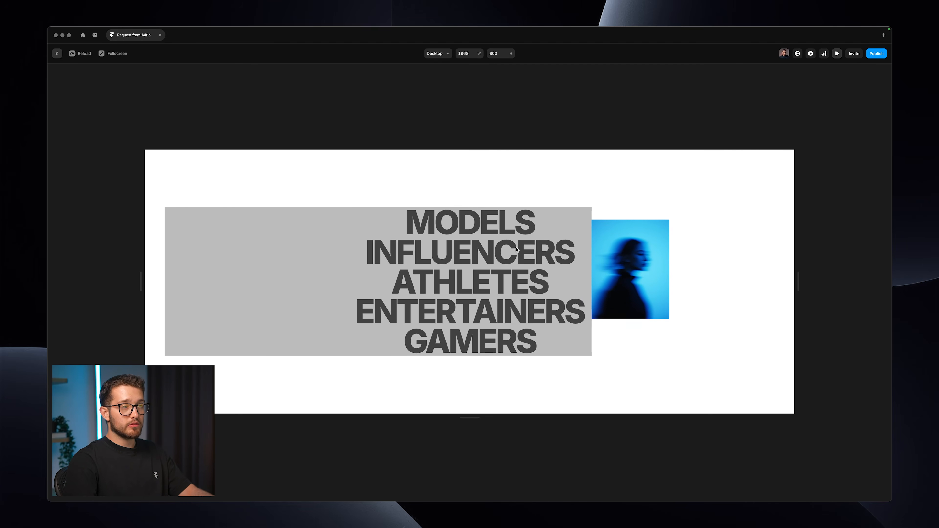
drag(796, 284, 700, 261)
key(Escape)
- Remove the Spacer's fill in Menu Items, set its opacity to 0 and its pointer events to None
double_click(592, 259)
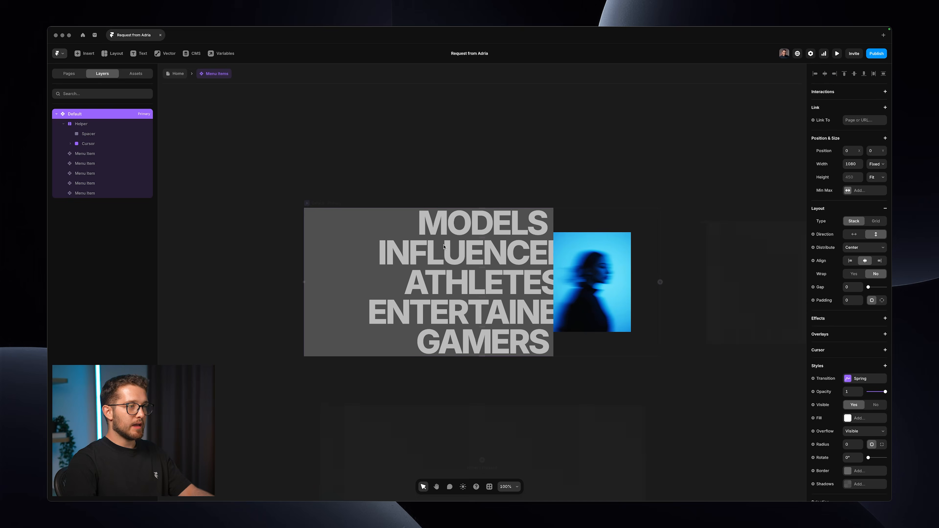
click(89, 134)
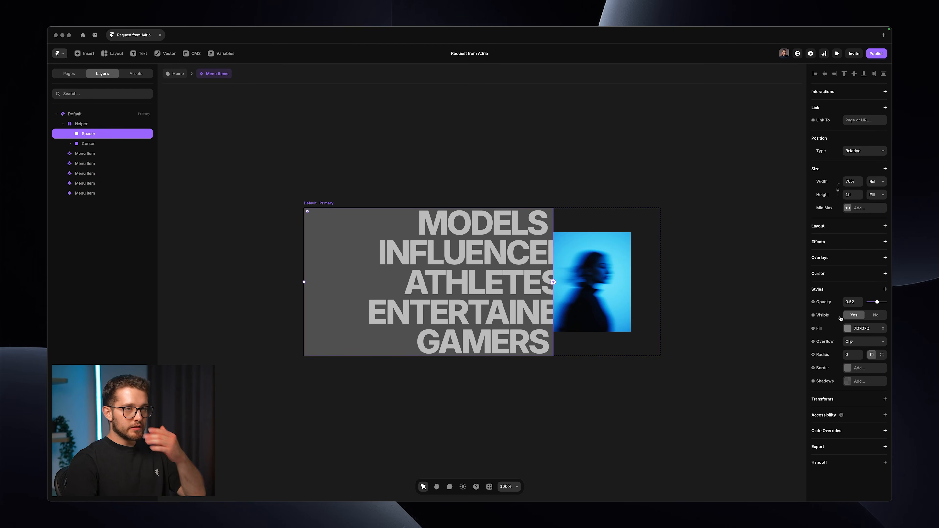
click(884, 328)
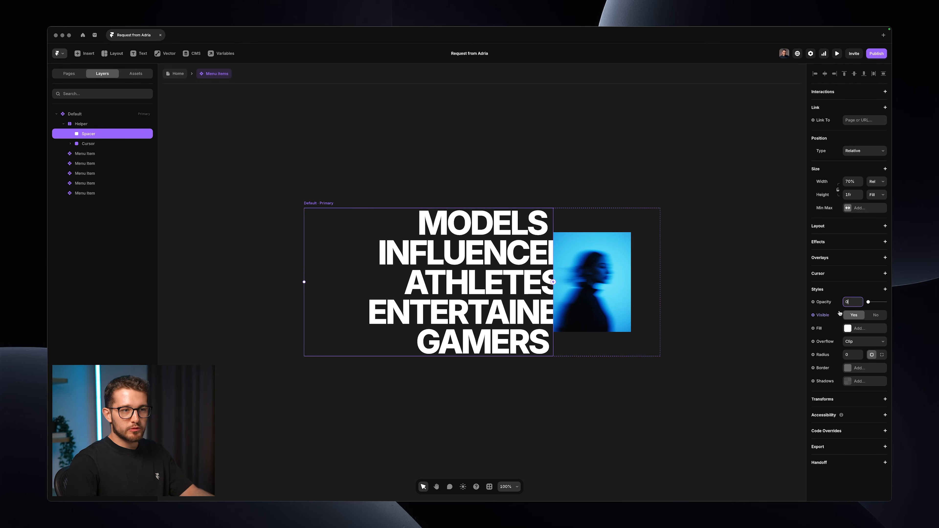
click(885, 288)
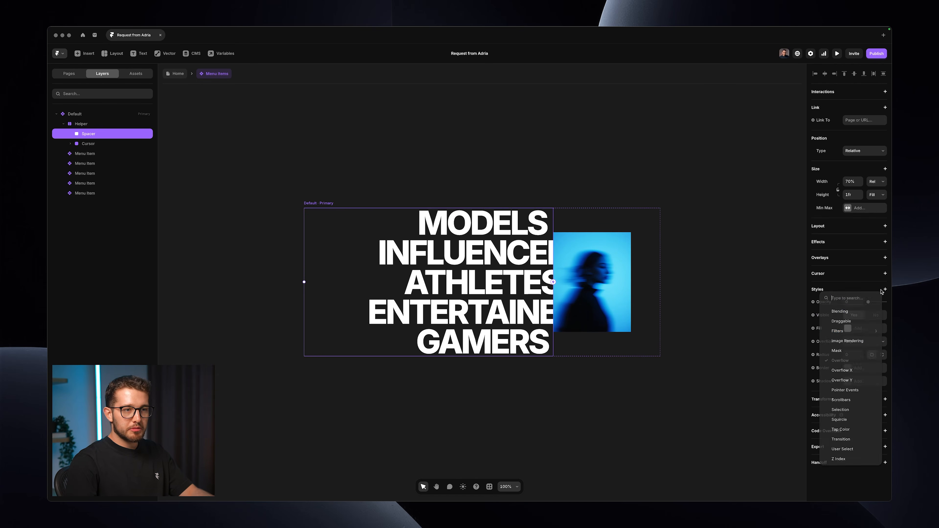
click(852, 390)
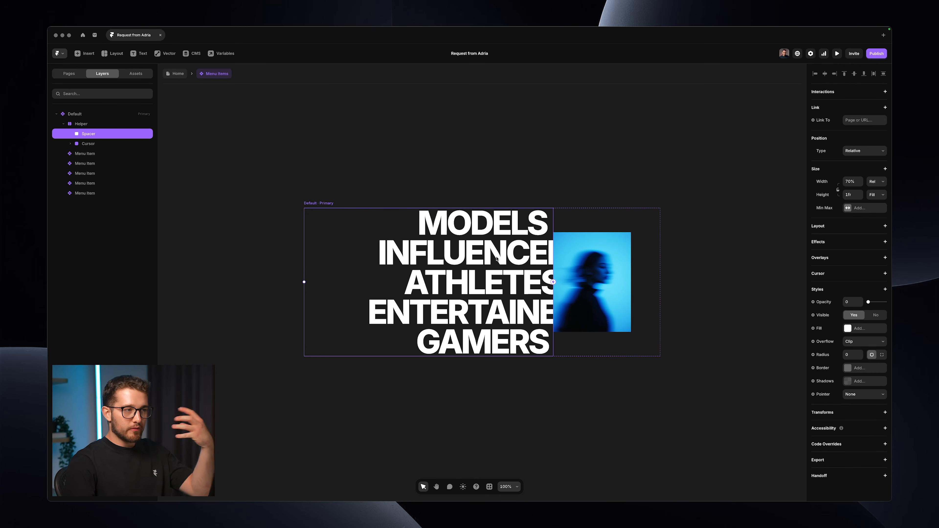
- Review the Helper stack's style settings, and preview the Home page to check the menu hover and image clipping
click(135, 128)
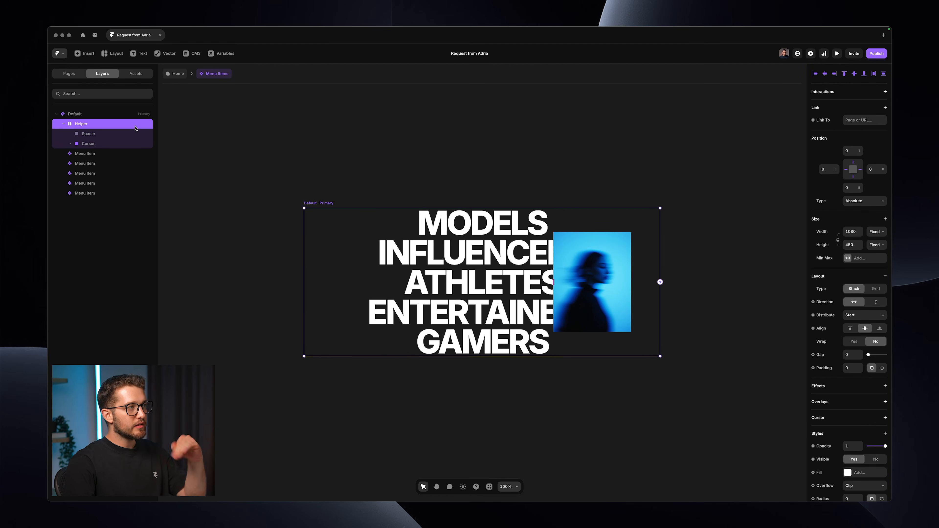
click(858, 436)
click(848, 359)
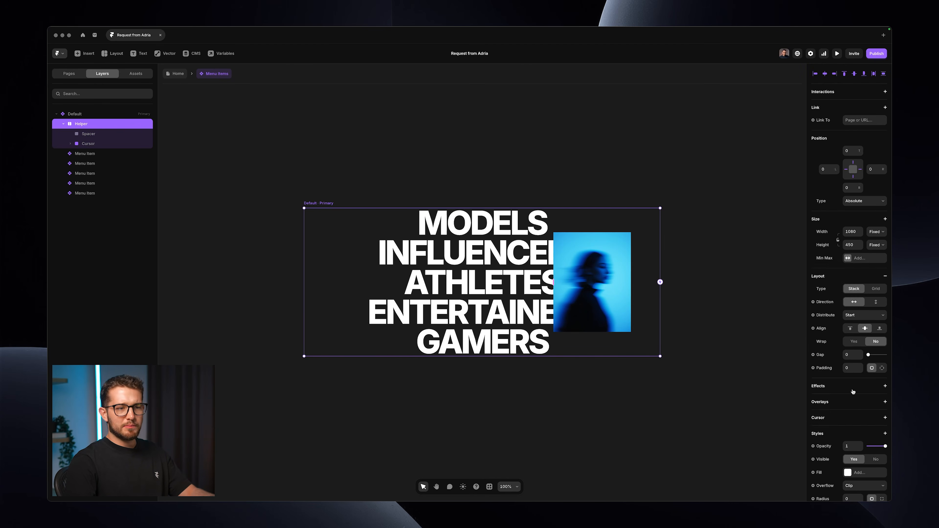
scroll(852, 392, down, 4)
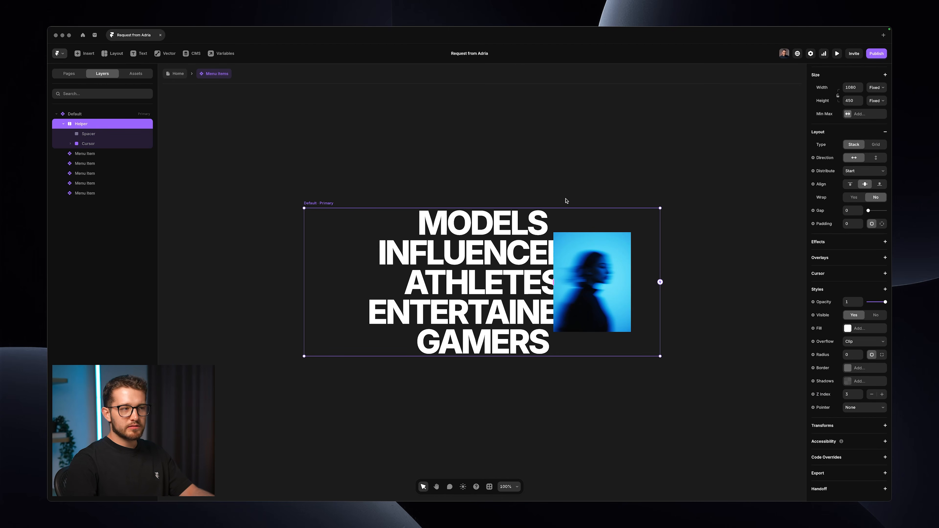
click(447, 152)
click(174, 74)
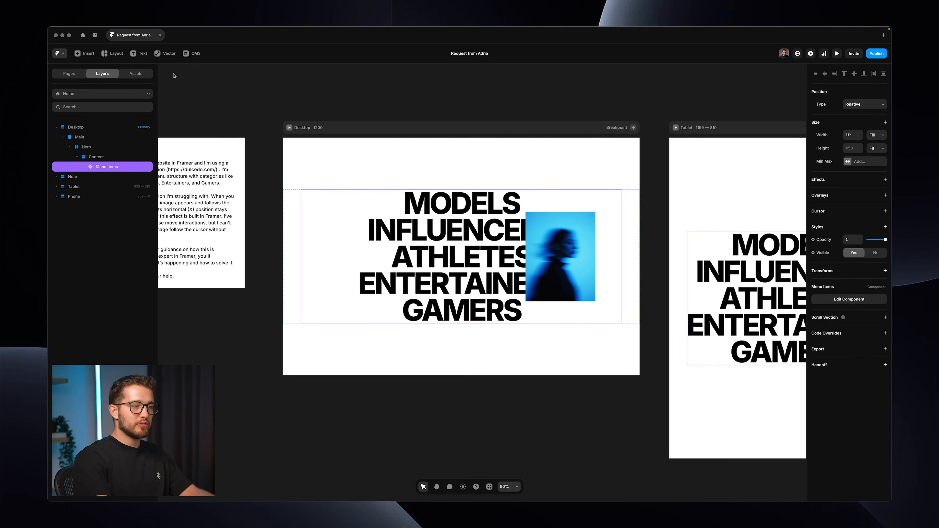
key(super+p)
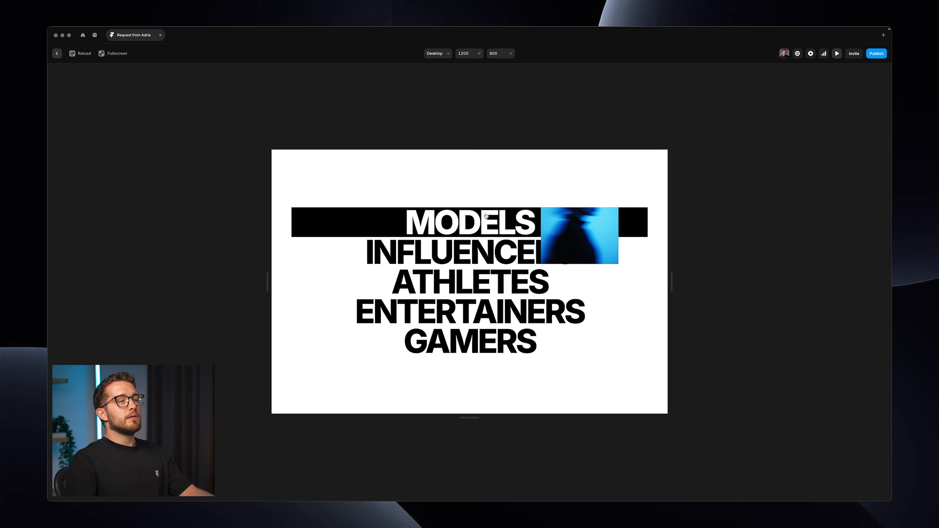
key(super+p)
- Change the overflow of the Helper stack in Menu Items to Visible
double_click(508, 265)
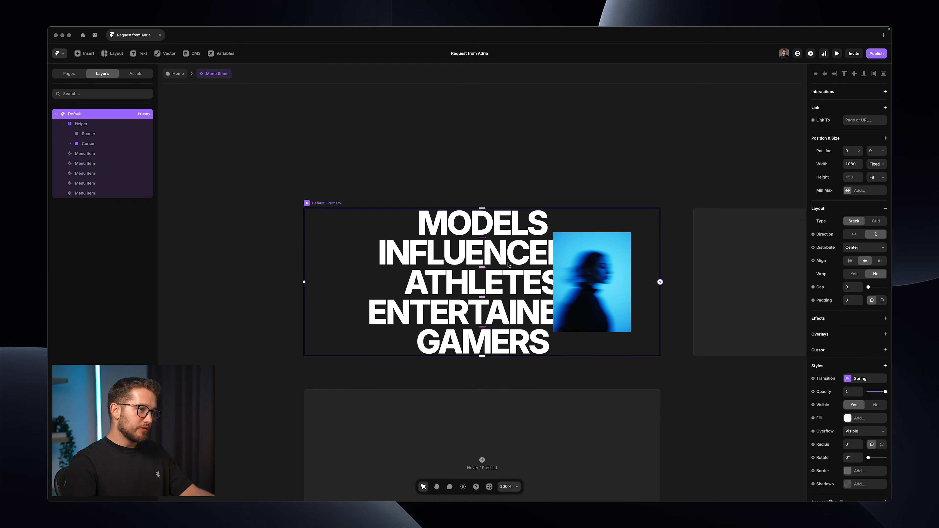
click(116, 133)
click(115, 124)
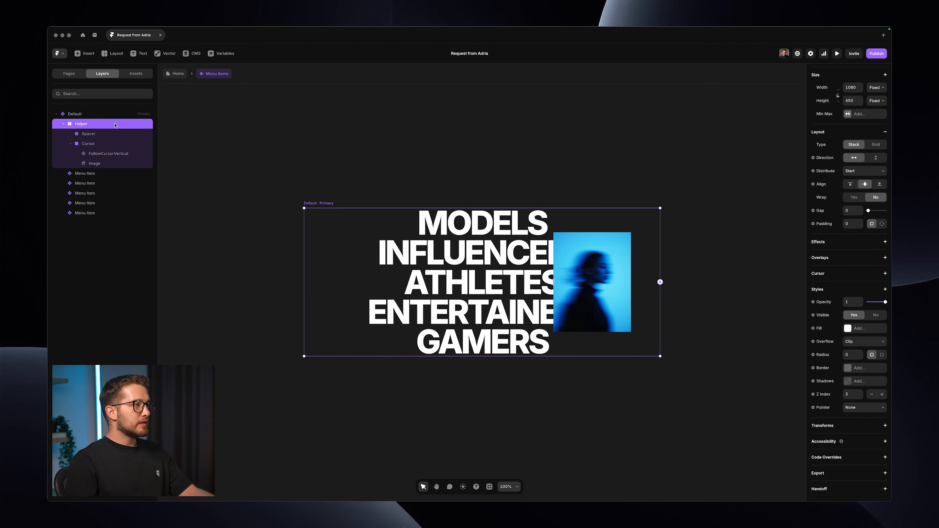
click(856, 342)
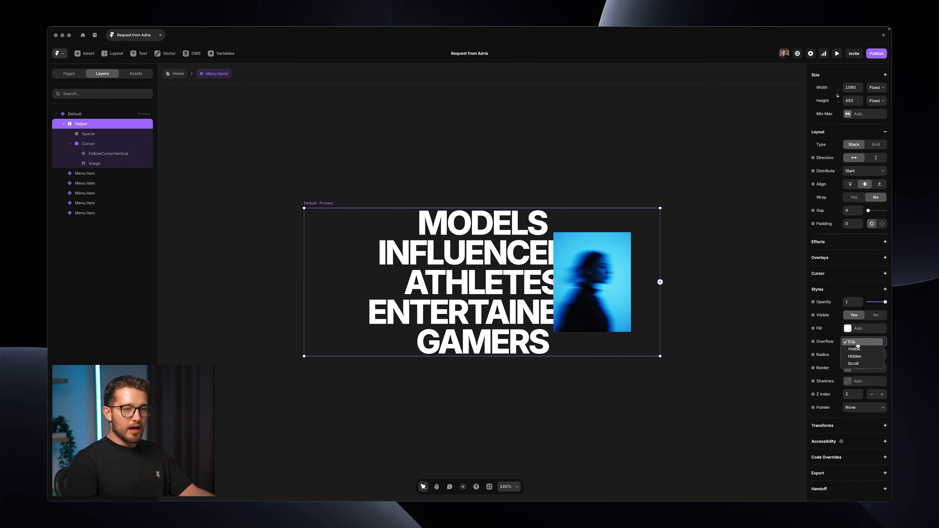
click(860, 351)
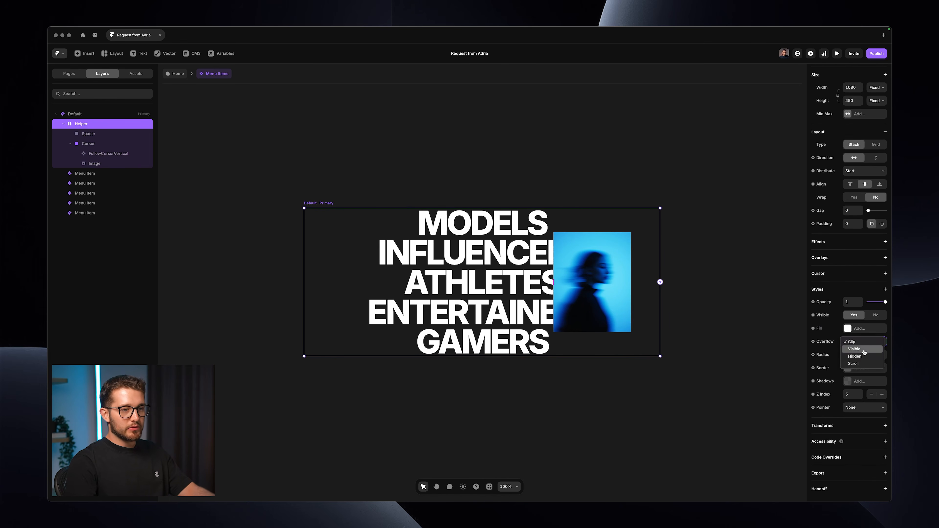
click(118, 148)
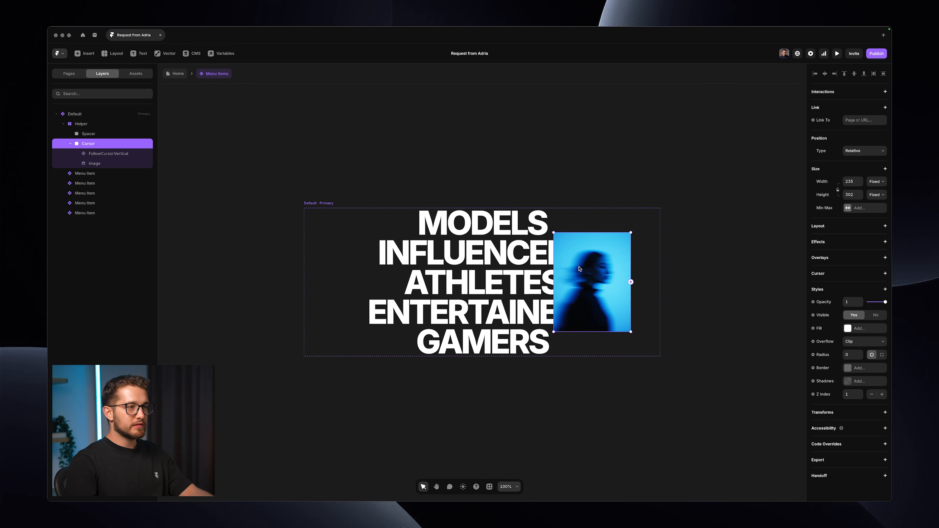
- Preview the Home page to check how the image follows the cursor beyond the menu's bounds
click(183, 76)
key(super+p)
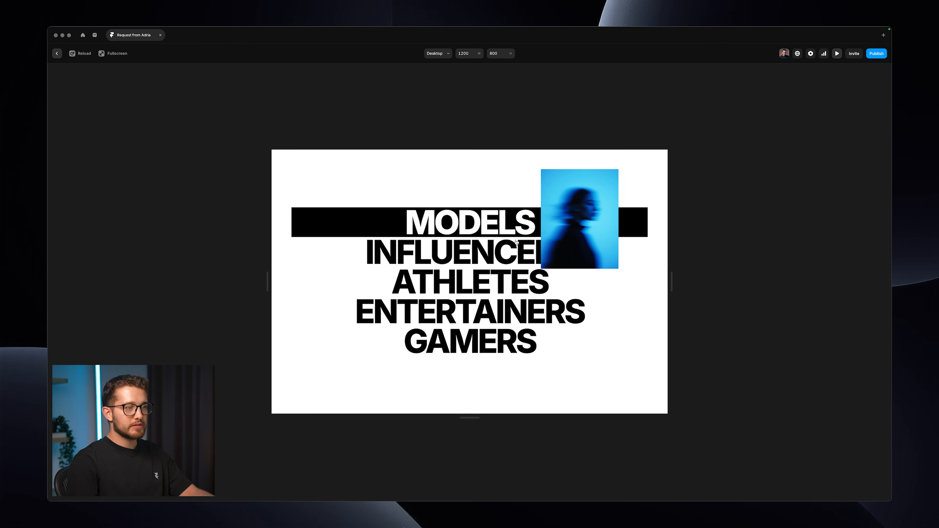
key(Escape)
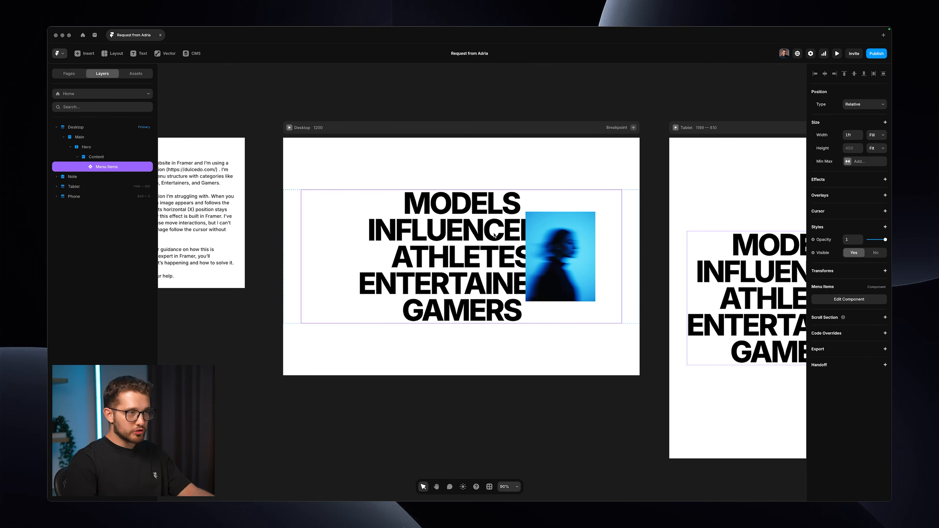
- Examine the Cursor frame and its Image layer inside the Menu Items component
double_click(569, 258)
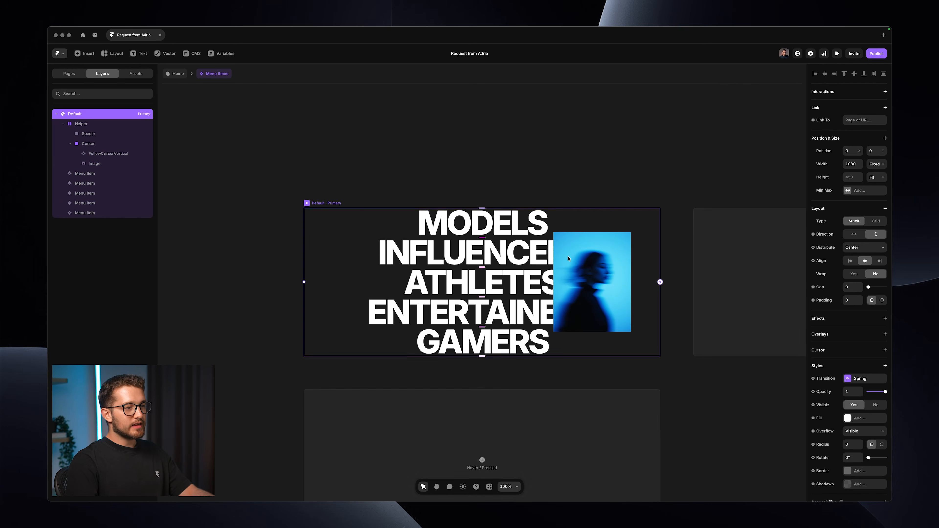
click(605, 270)
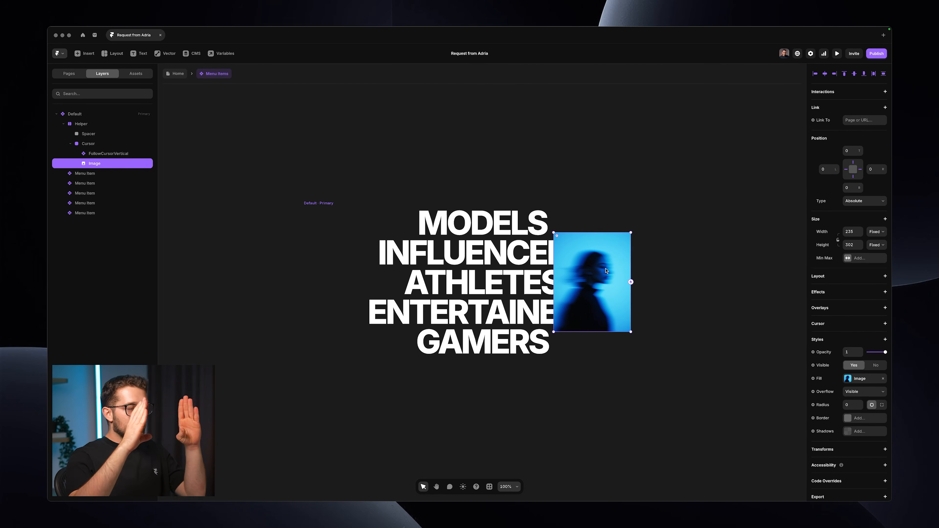
click(122, 145)
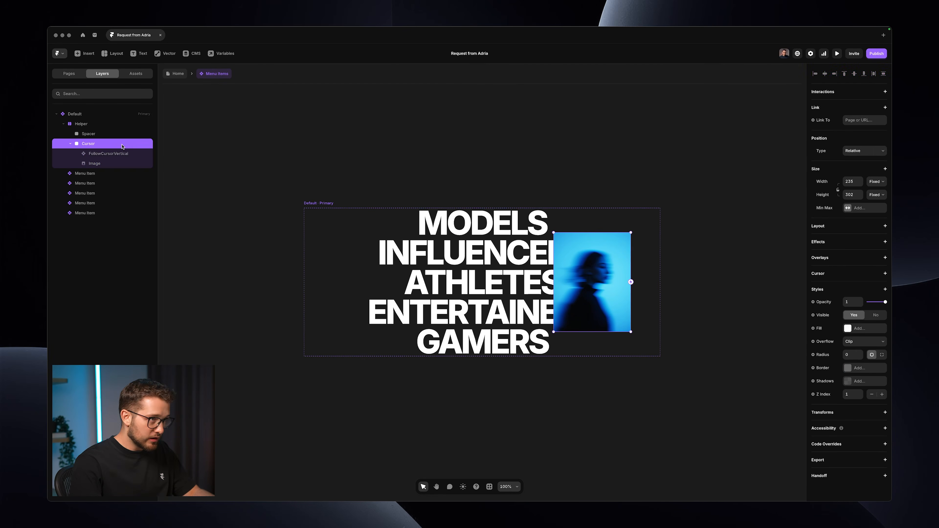
scroll(688, 299, up, 5)
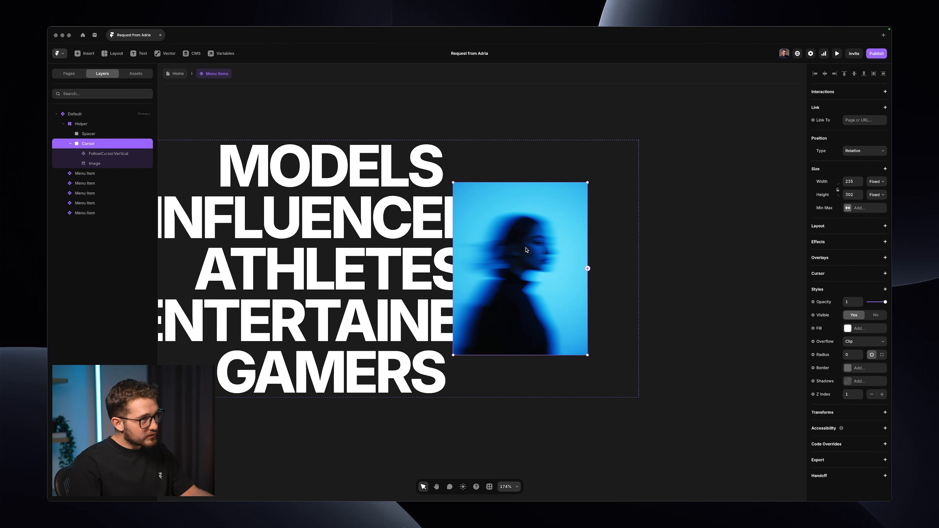
click(102, 163)
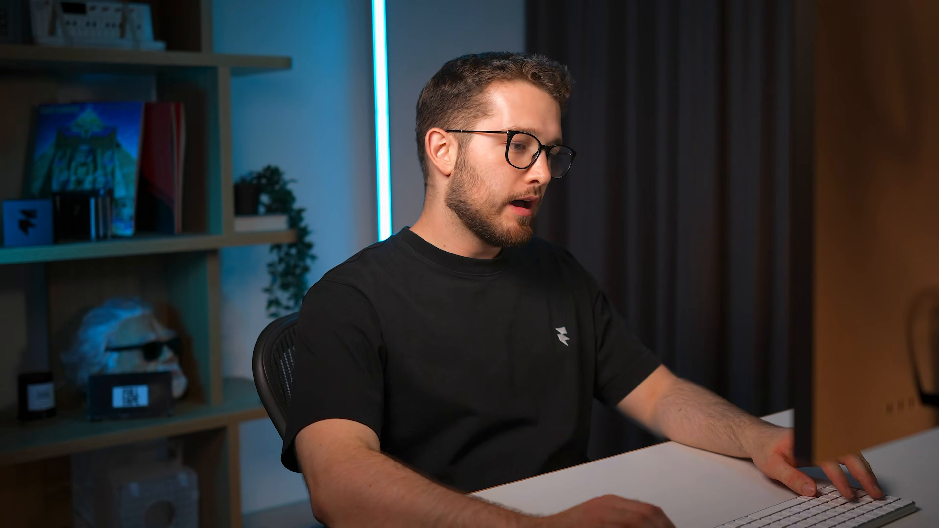
- Switch to the Dulcedo site in the Arc browser and frame a screen-recording area around the menu's hover image
key(super+Tab)
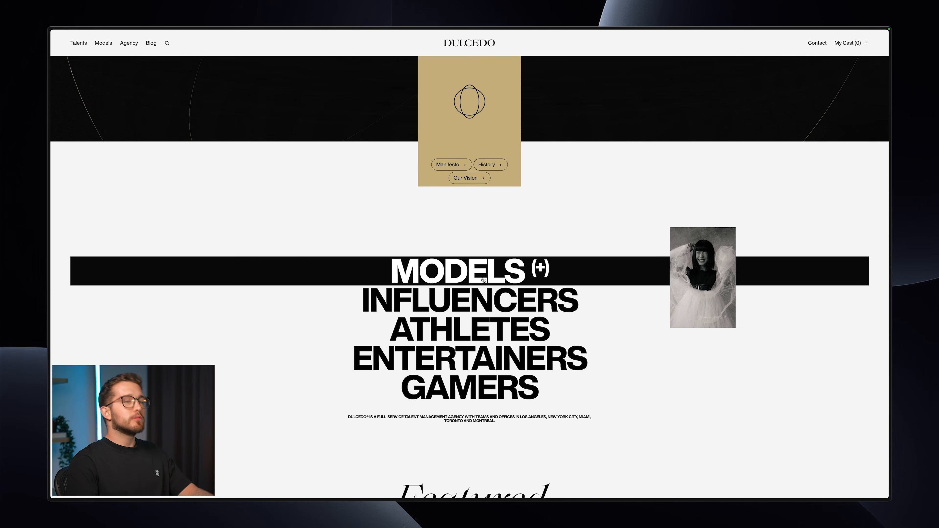
key(super+shift+5)
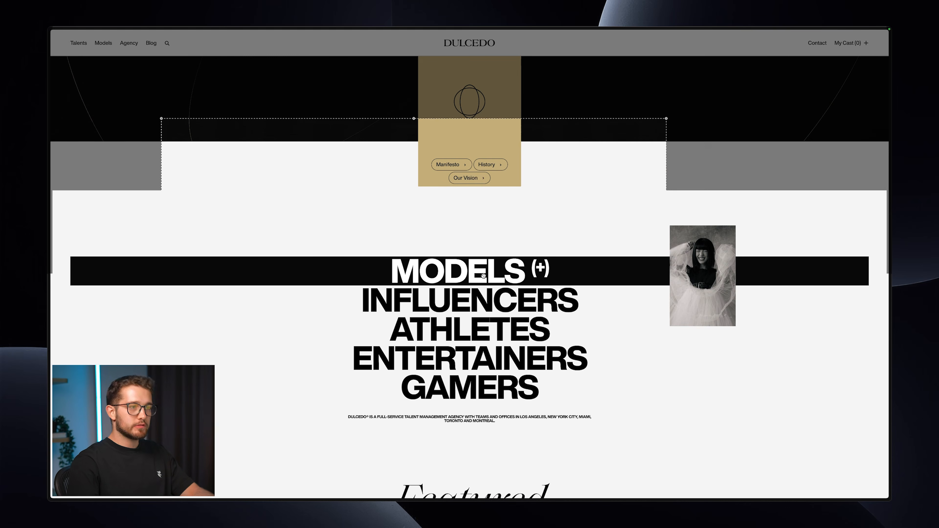
drag(519, 261, 732, 324)
drag(374, 181, 593, 194)
drag(690, 261, 591, 250)
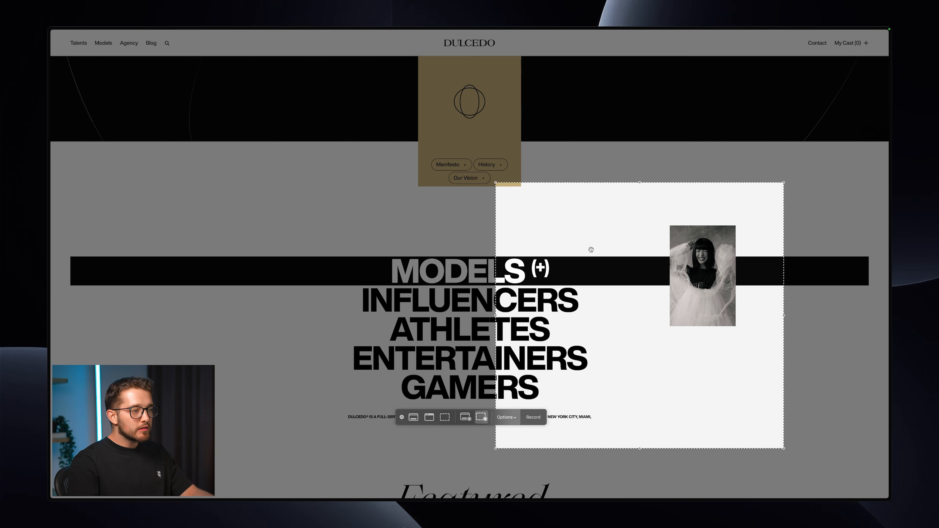
- Record the Dulcedo image change while moving across the menu items, stop the recording and open the clip
click(530, 421)
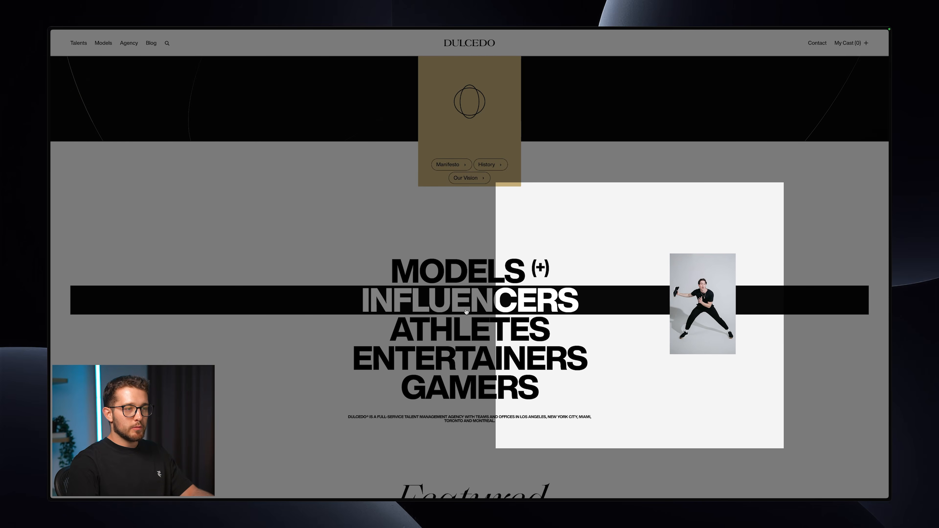
click(680, 29)
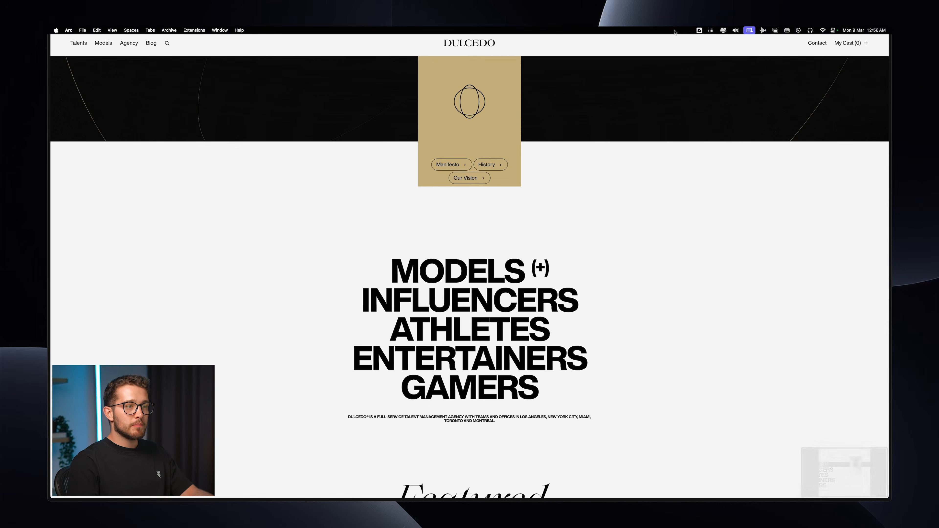
click(835, 463)
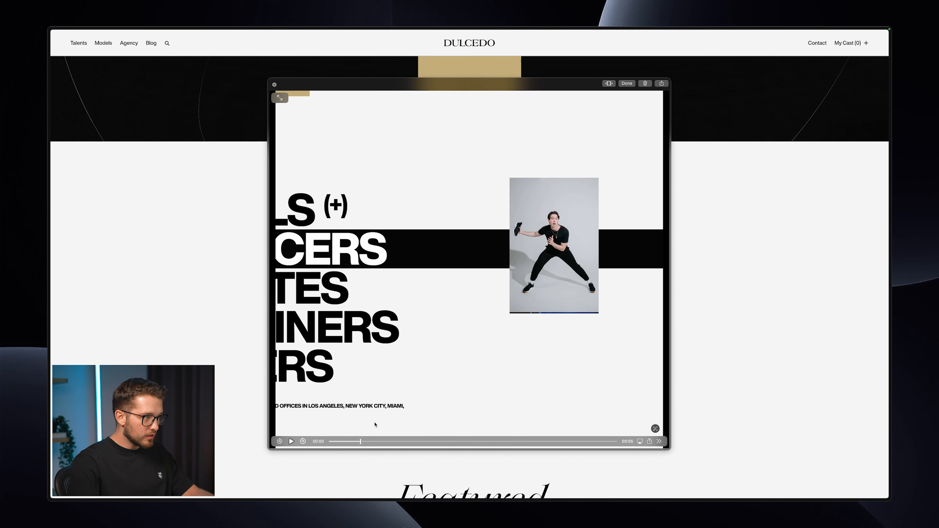
- Scrub back and forth through the recorded clip to study how each menu image replaces the previous one
mouse_move(360, 441)
mouse_down()
mouse_move(397, 442)
mouse_move(372, 440)
mouse_up()
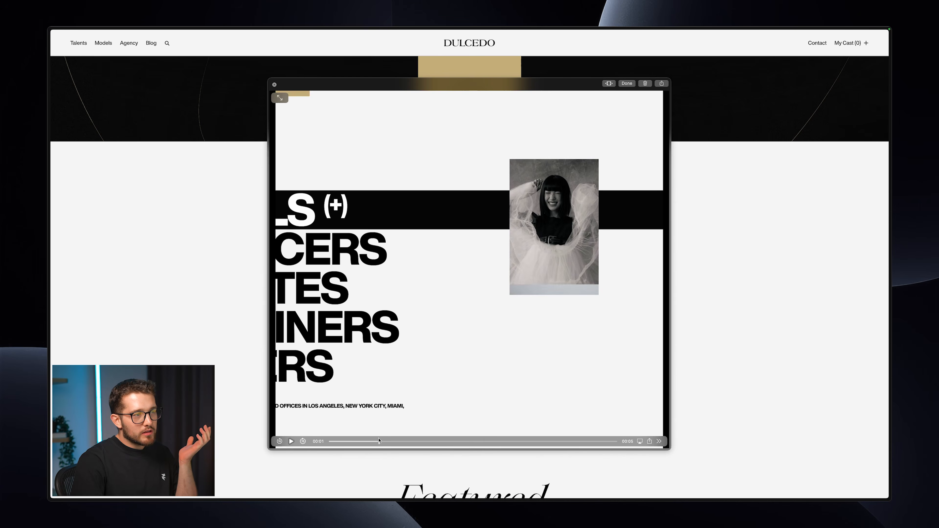
drag(376, 440, 372, 440)
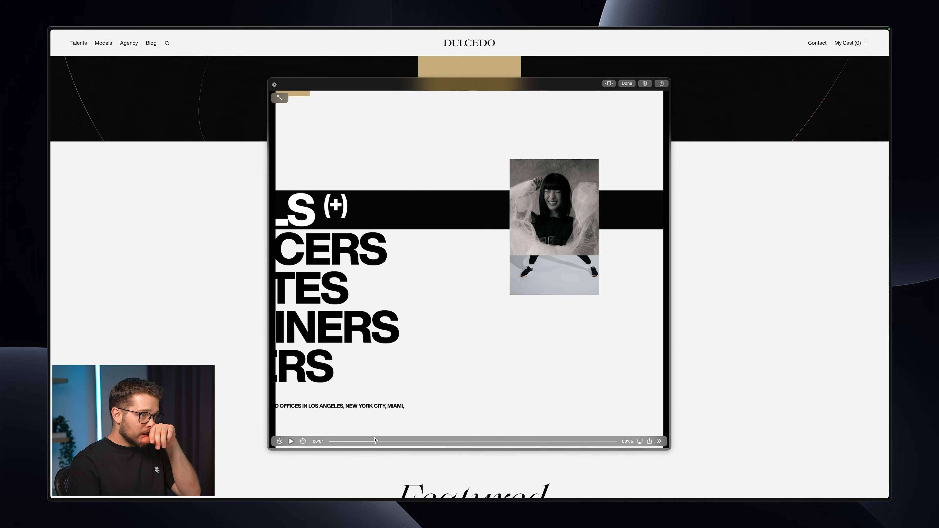
drag(382, 441, 391, 440)
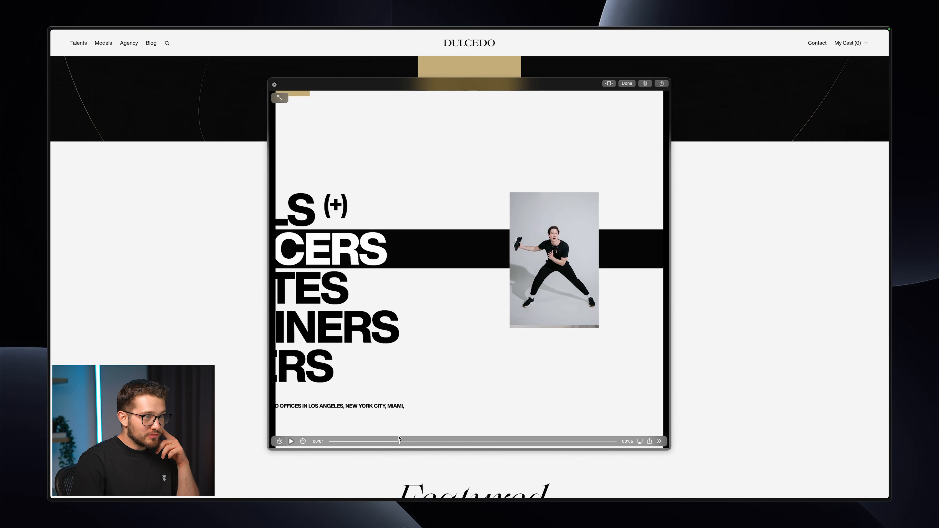
drag(397, 439, 373, 442)
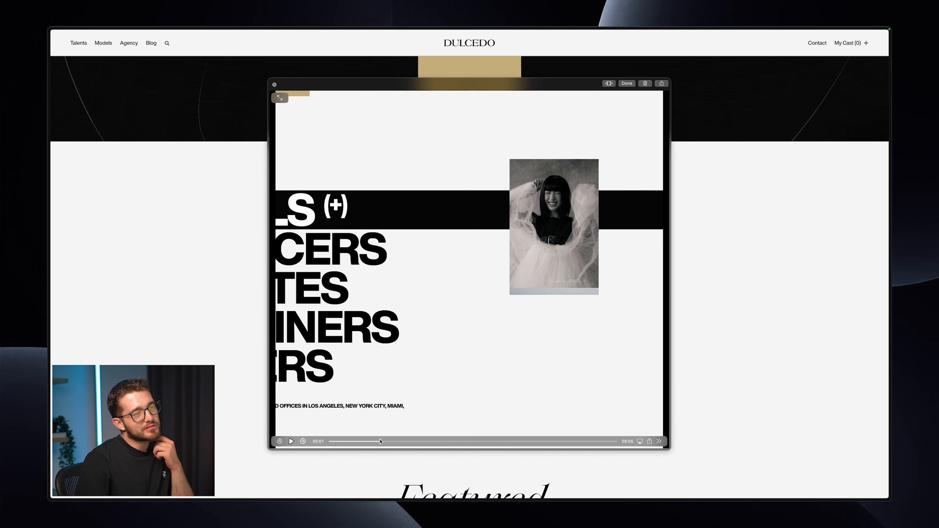
mouse_move(382, 441)
mouse_down()
mouse_move(440, 440)
mouse_move(332, 440)
mouse_move(391, 440)
mouse_up()
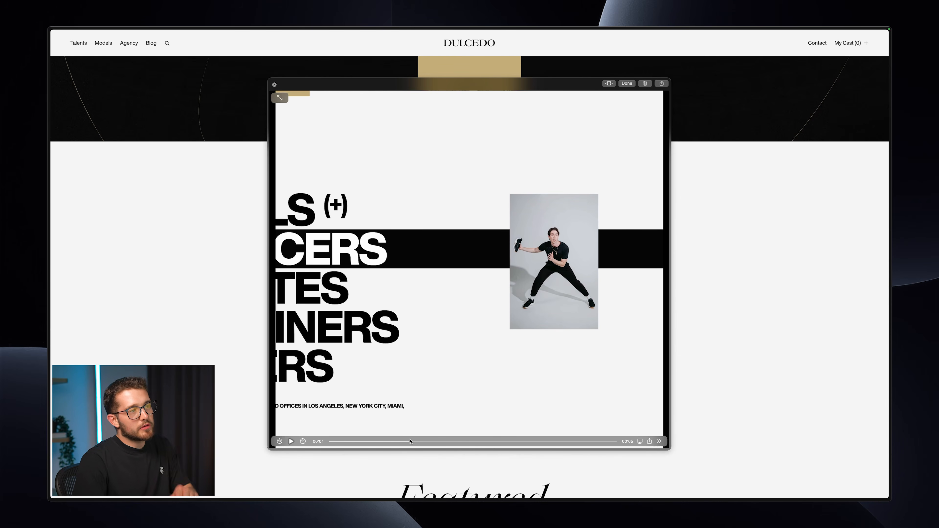
drag(421, 441, 428, 440)
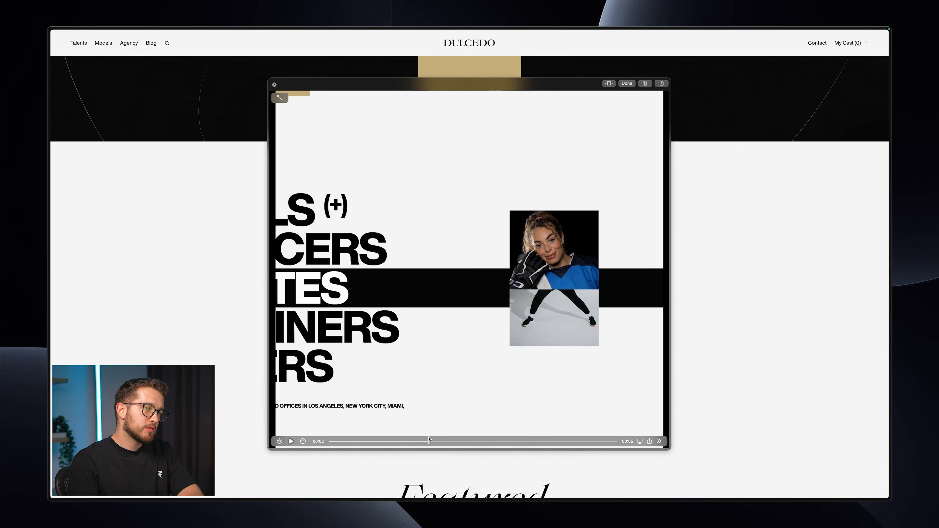
drag(431, 439, 429, 439)
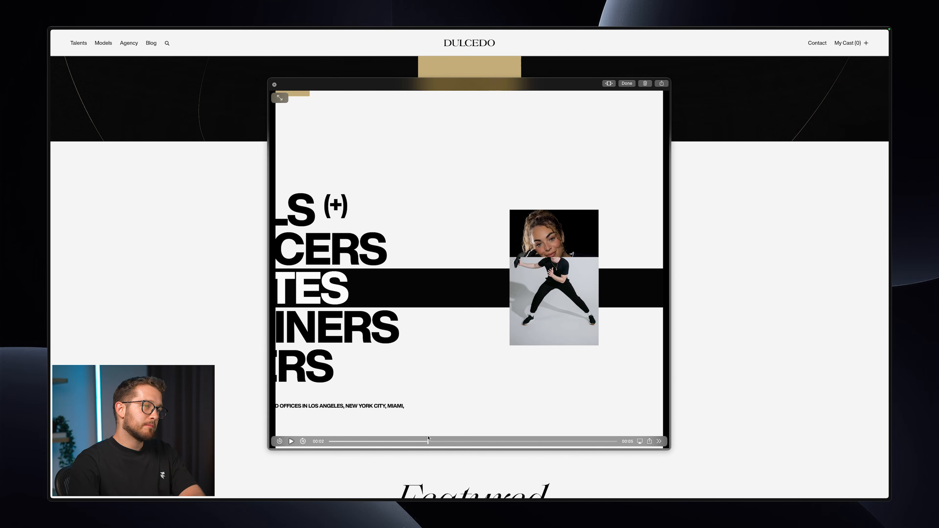
mouse_move(435, 435)
mouse_down()
mouse_move(426, 435)
mouse_move(434, 434)
mouse_up()
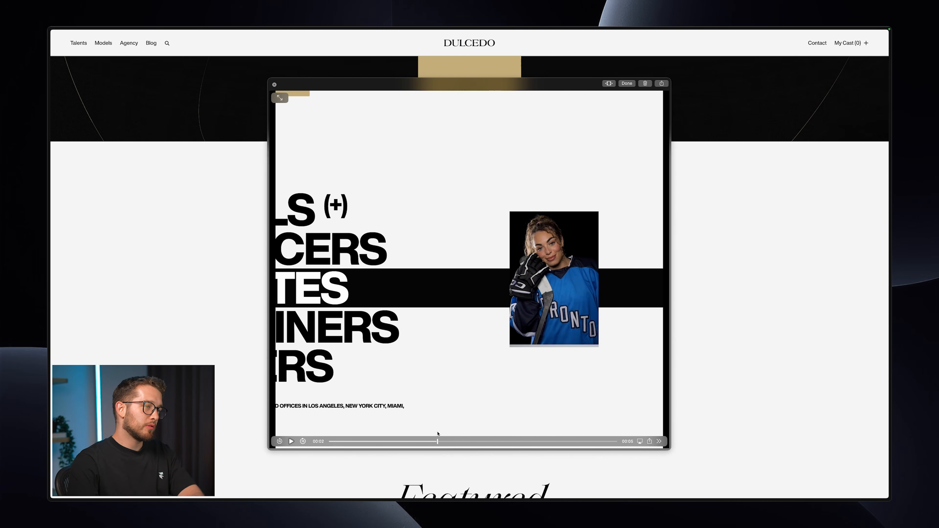
drag(440, 433, 428, 432)
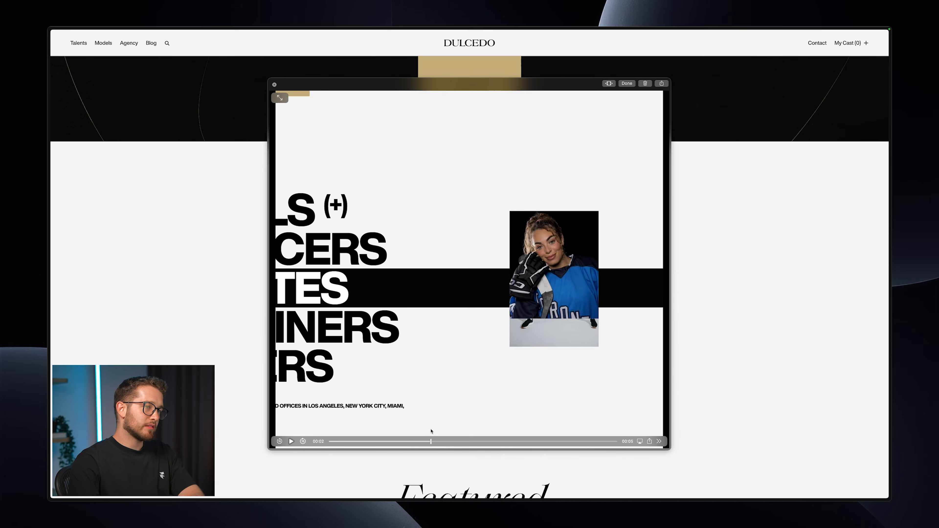
mouse_move(429, 430)
mouse_down()
mouse_move(444, 430)
mouse_move(431, 432)
mouse_up()
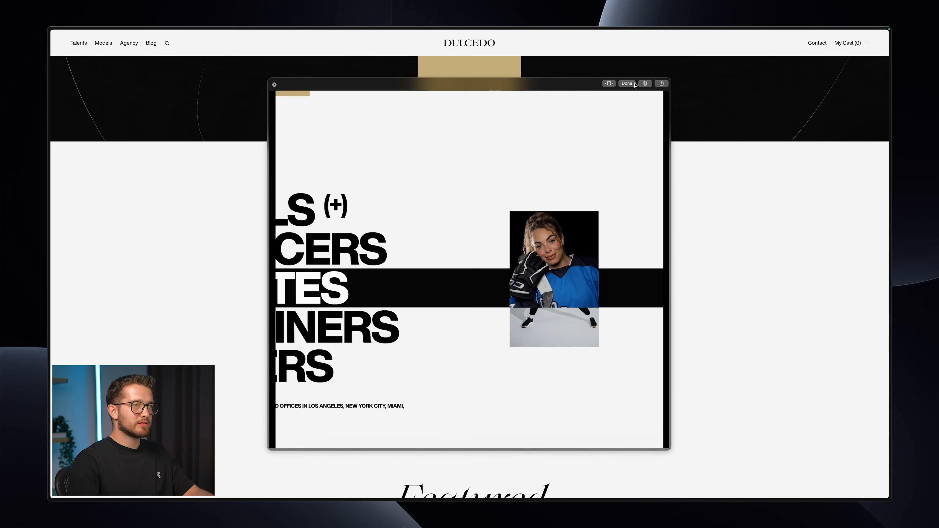
- Delete the recorded clip and switch to Framer
click(645, 84)
key(super+Tab)
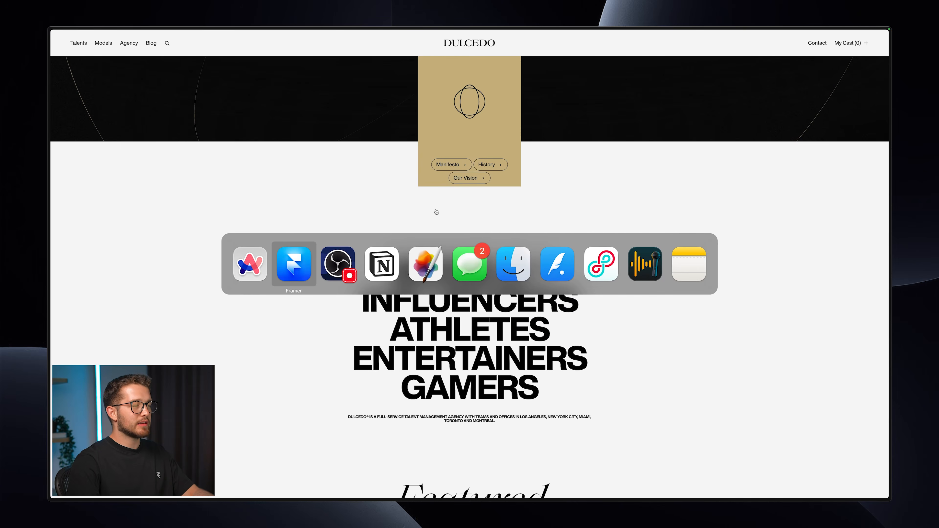
click(306, 273)
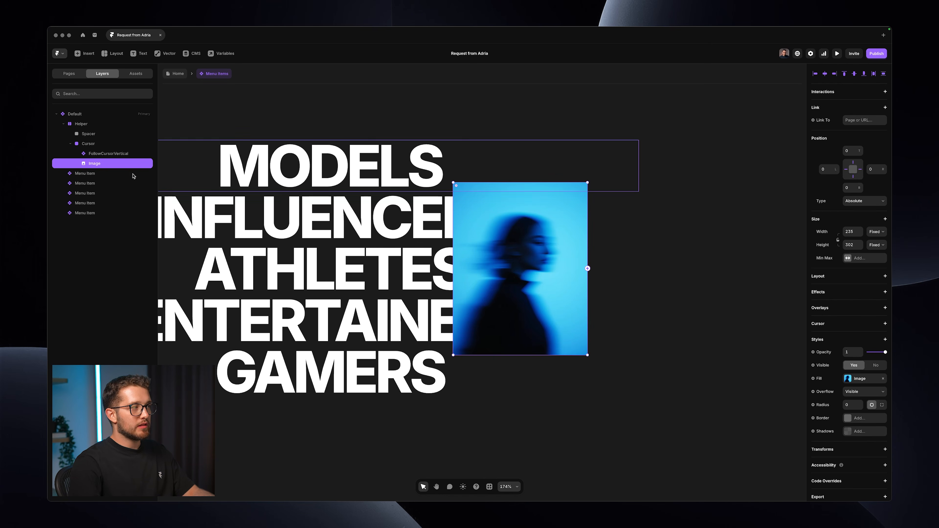
- Turn the Cursor frame inside Menu Items into a new component named Cursor
click(109, 144)
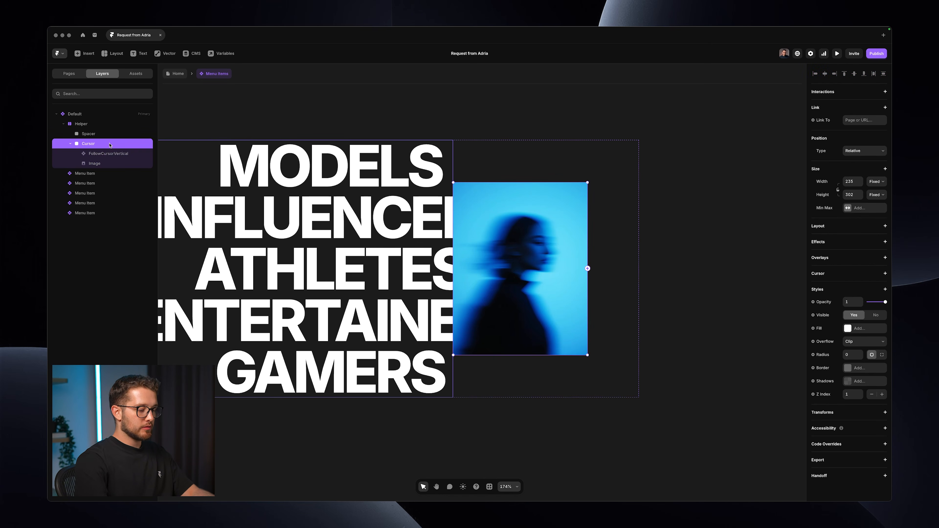
key(super+alt+k)
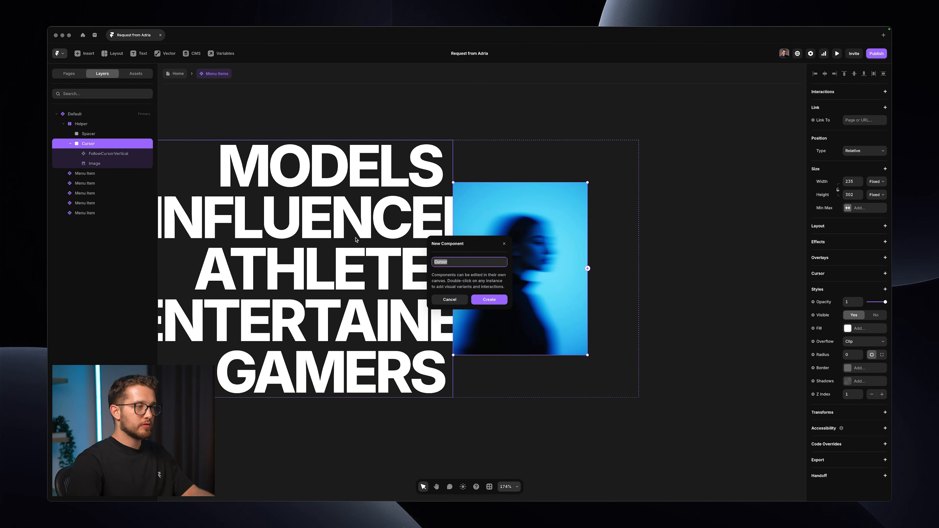
click(493, 302)
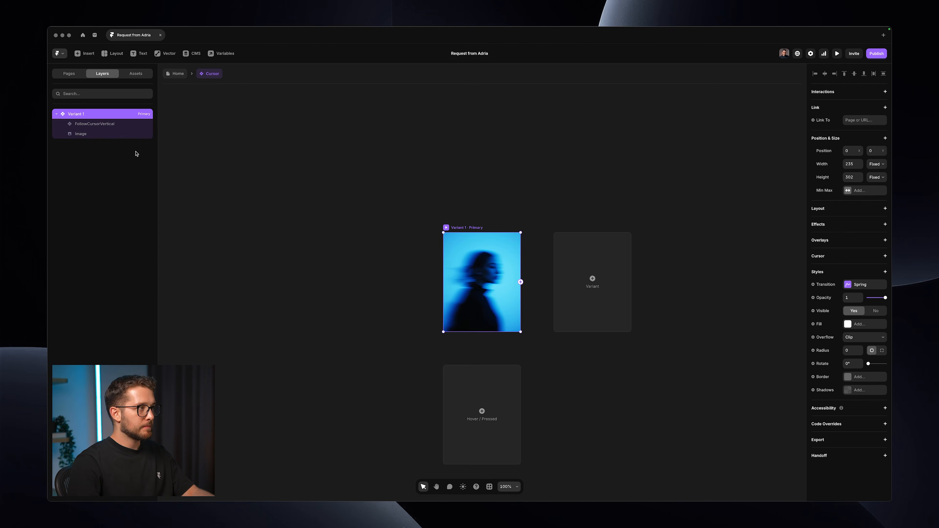
- Rename the Image layer in the Cursor component to 1, then duplicate it and name the copy 2
click(92, 134)
double_click(92, 134)
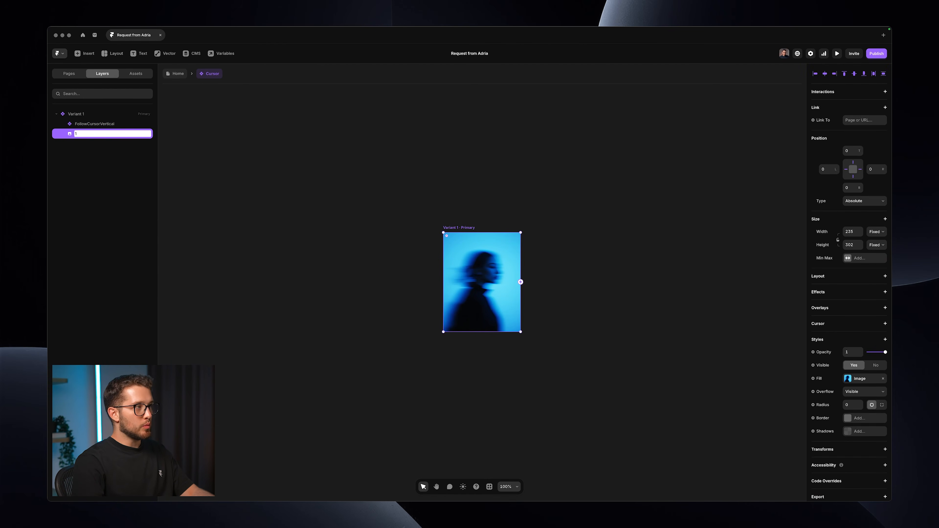
key(Return)
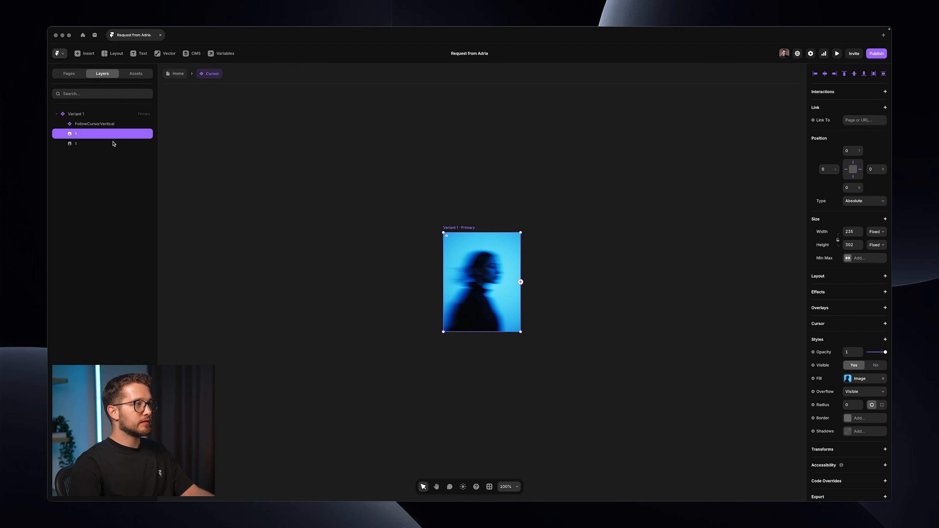
double_click(113, 134)
key(Return)
- Duplicate the image layer three more times and name the copies 3, 4 and 5
key(super+d)
key(super+r)
text(4)
key(Return)
key(super+d)
key(super+r)
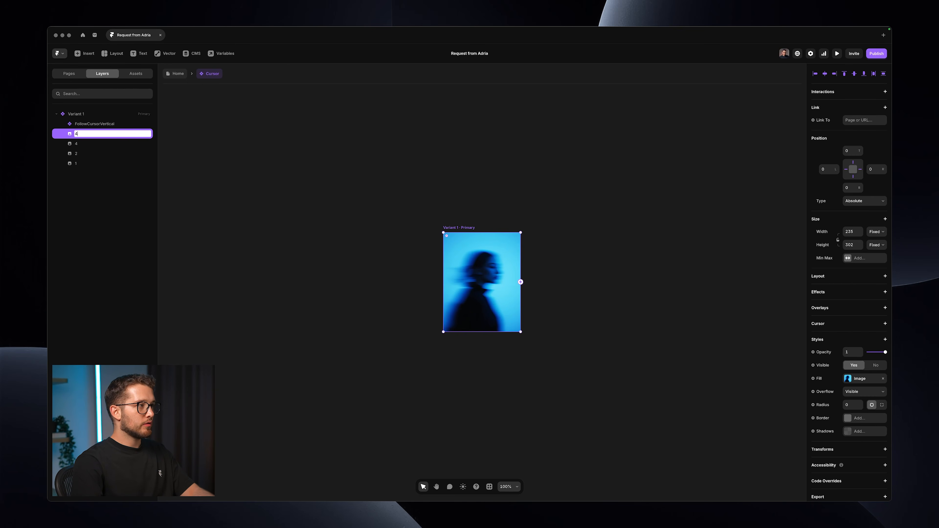
key(Tab)
text(3)
key(shift+Tab)
key(Return)
key(super+r)
text(5)
key(Return)
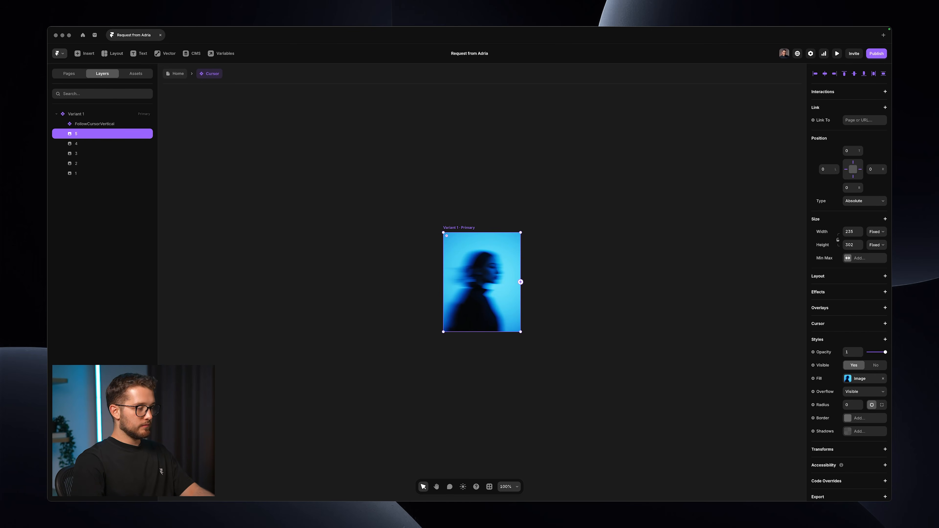
- Select image layer 2, then switch to the Arc browser and open the inspiration gallery site to find a replacement image
key(super+Tab)
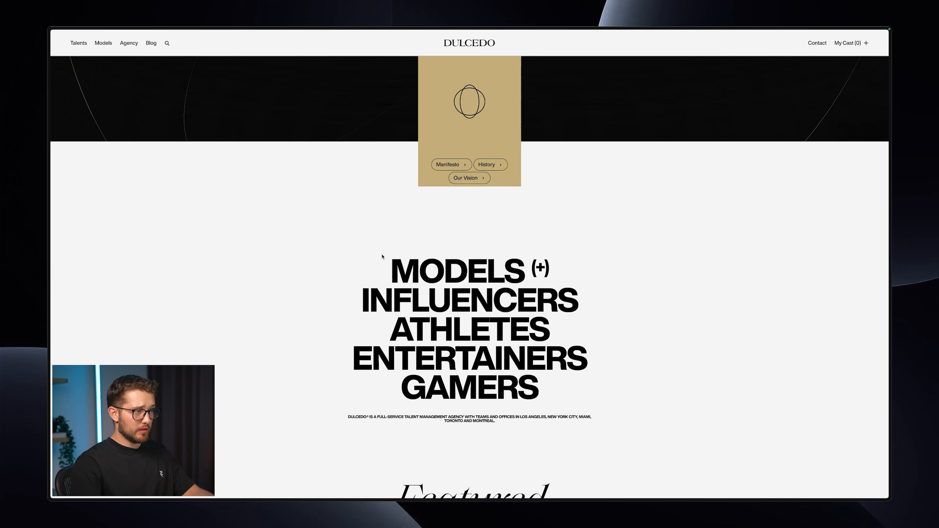
key(super+Tab)
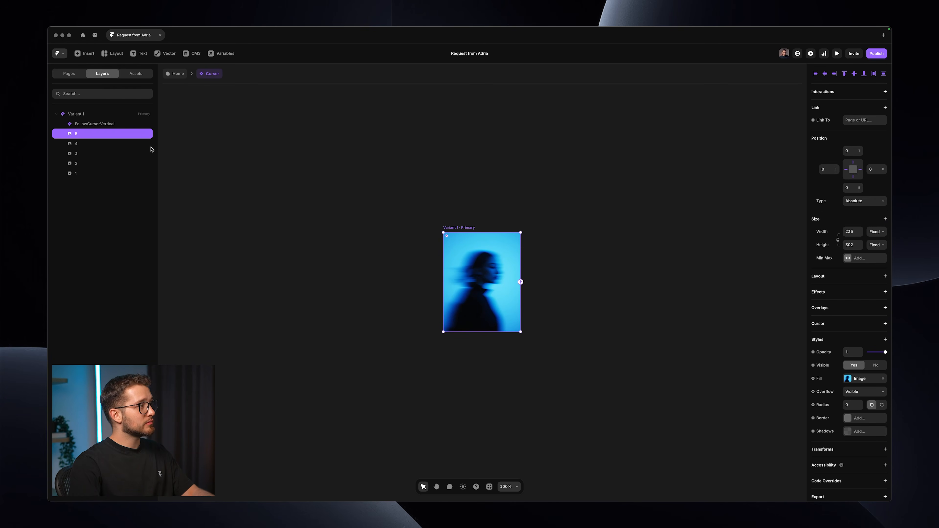
click(97, 165)
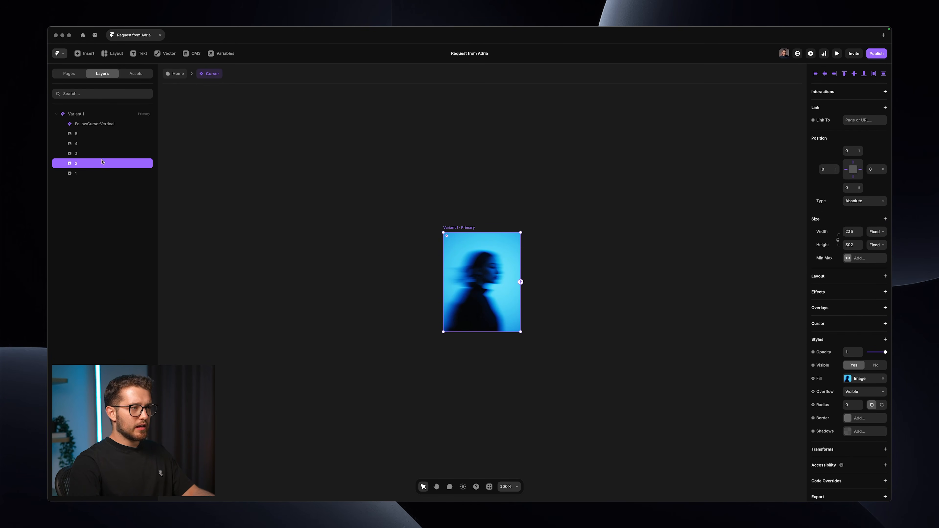
scroll(475, 230, up, 10)
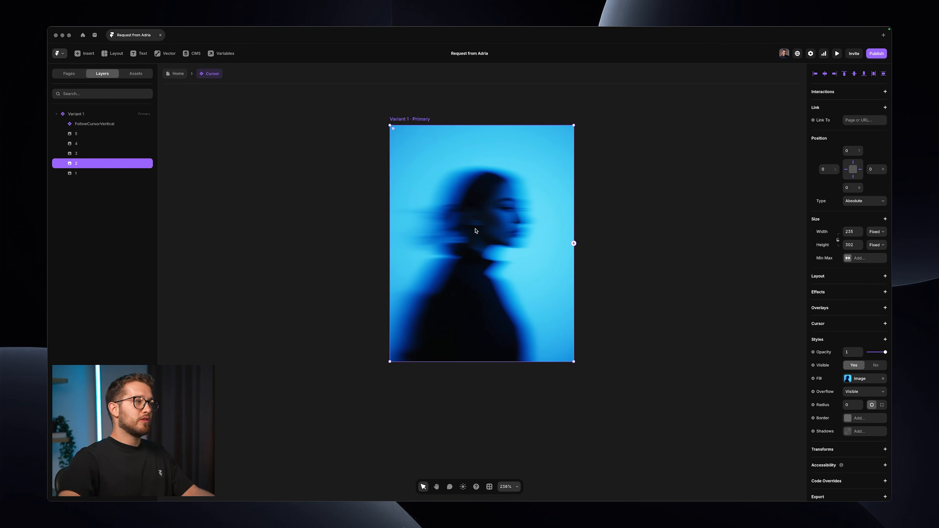
key(super+Tab)
key(super+Tab)
key(super+shift+Tab)
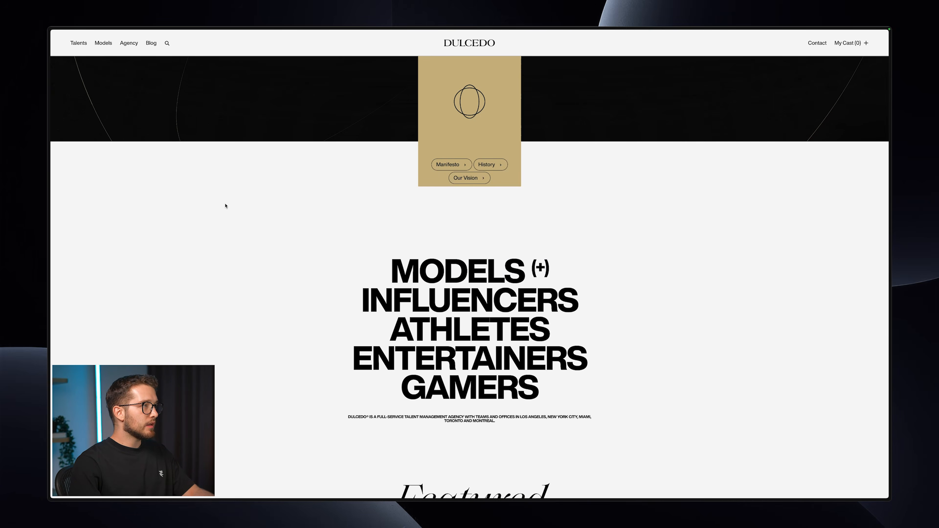
key(super+s)
click(104, 149)
key(super+s)
click(740, 312)
scroll(724, 248, down, 2)
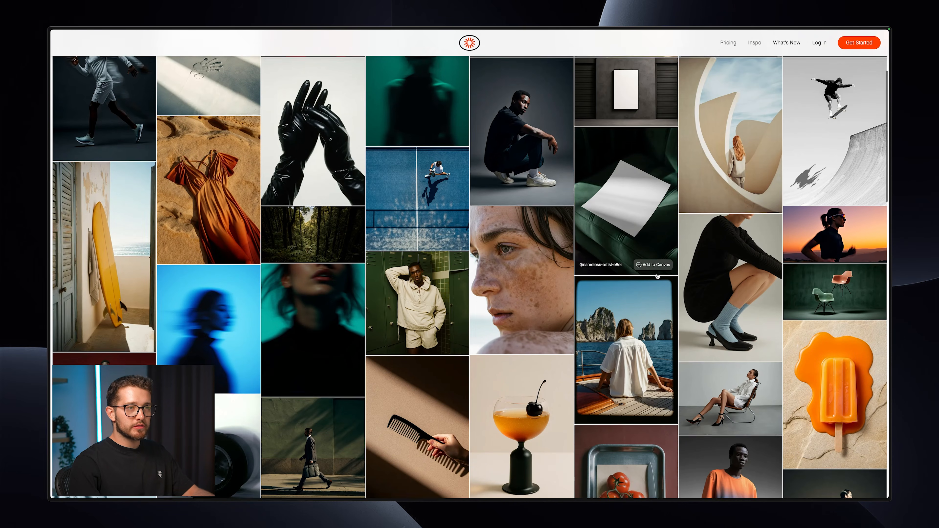
- Copy the gallery image of the red-haired woman by the curved wall and set it as layer 2's fill in Framer
click(725, 177)
right_click(488, 305)
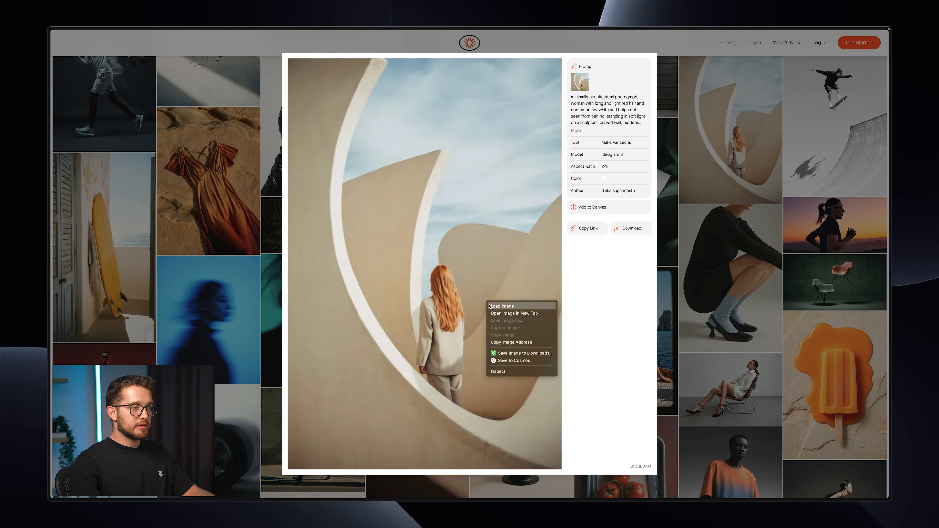
click(488, 306)
right_click(480, 290)
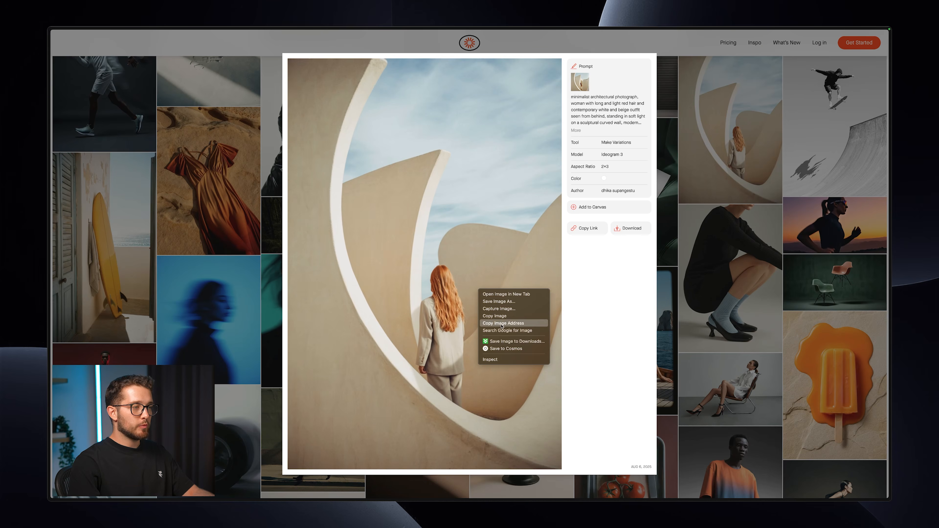
click(507, 317)
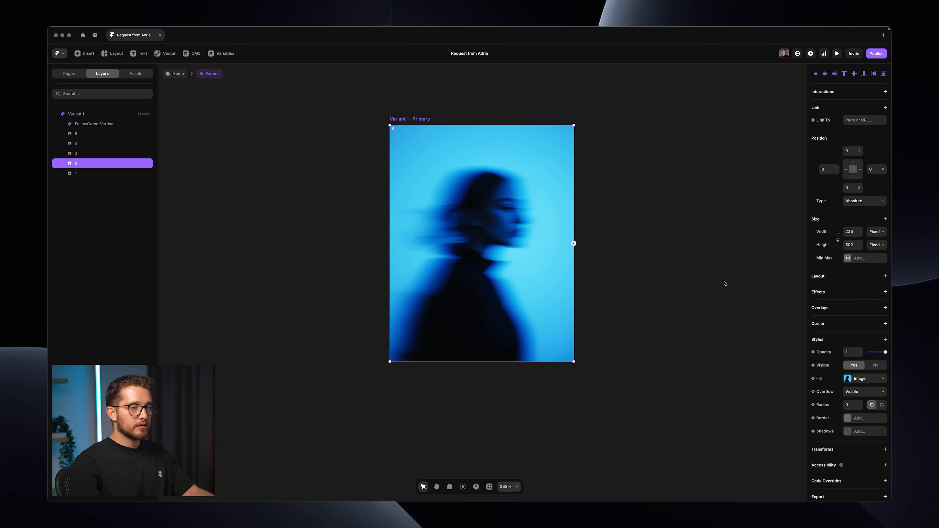
click(830, 379)
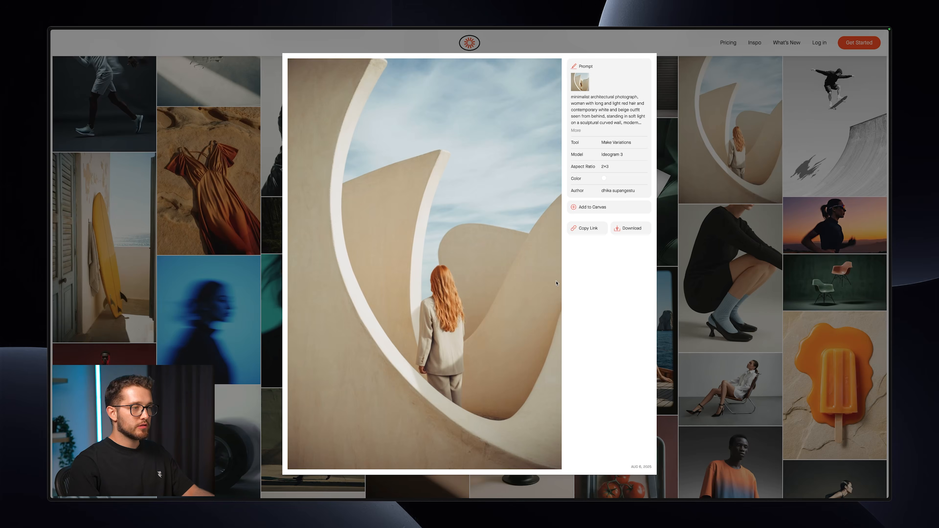
- Copy the gallery image of the man in the orange-to-blue T-shirt and apply it to layer 3 in Framer
key(Escape)
scroll(667, 346, down, 10)
click(694, 344)
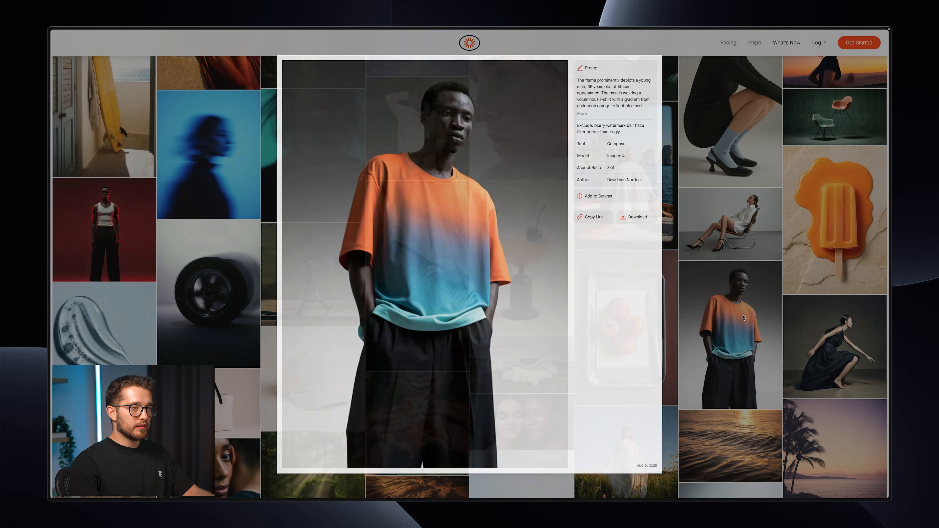
right_click(510, 312)
click(526, 334)
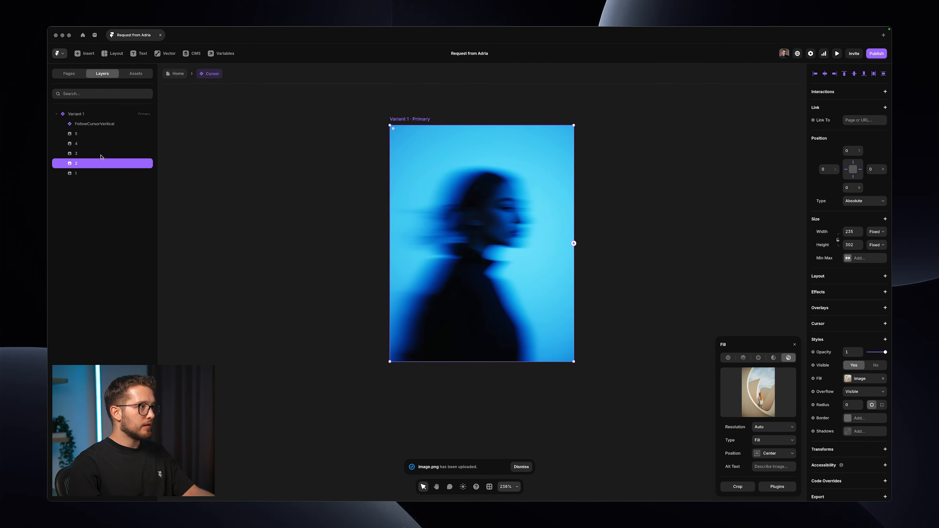
click(101, 156)
key(super+v)
- Select image layer 4, then switch to the Arc browser and copy the gallery image of the two smiling women in blue coats
click(114, 144)
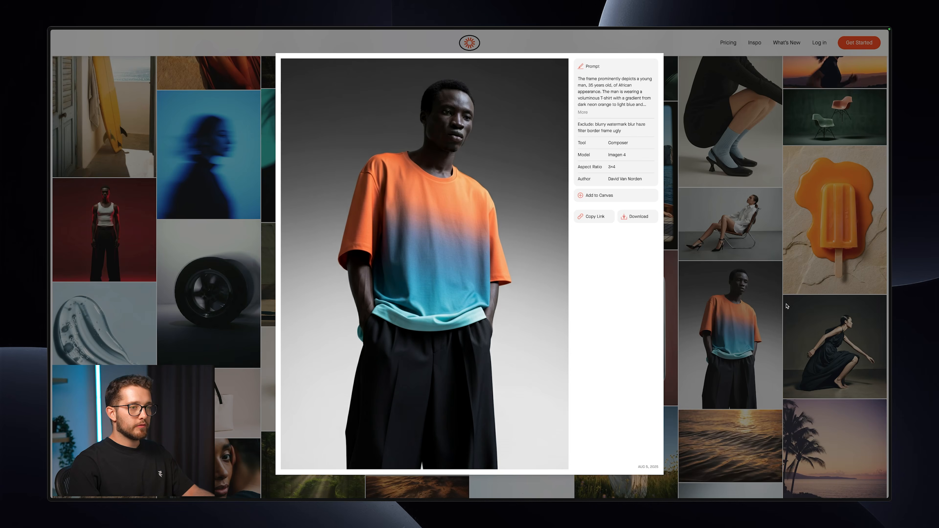
click(787, 306)
scroll(409, 240, down, 6)
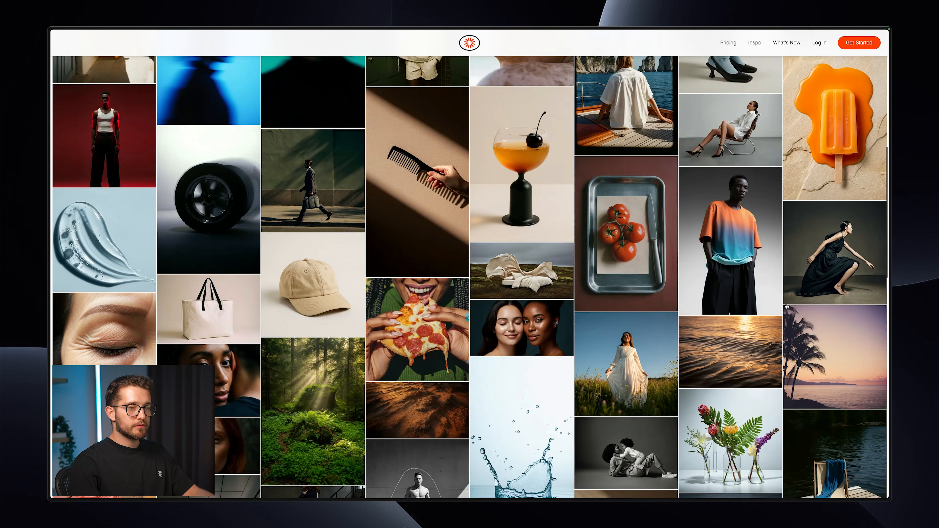
scroll(409, 240, down, 10)
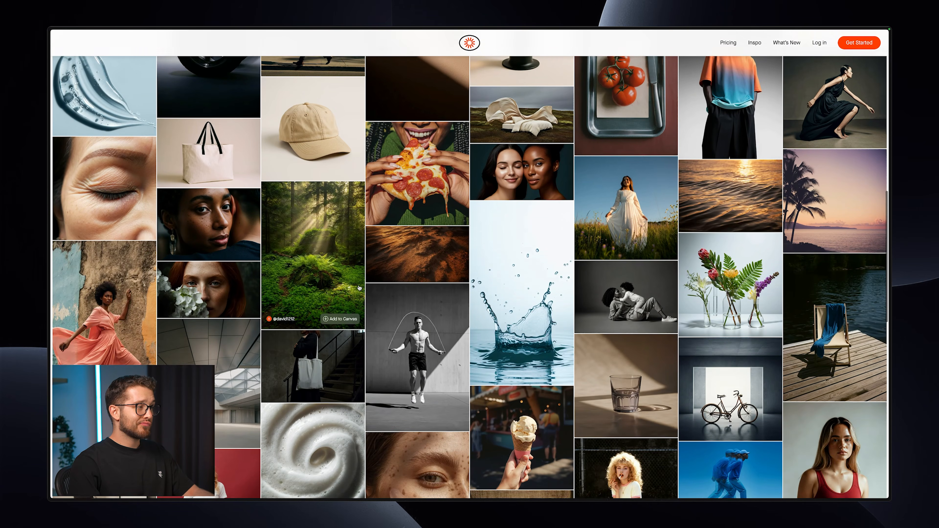
scroll(359, 288, down, 4)
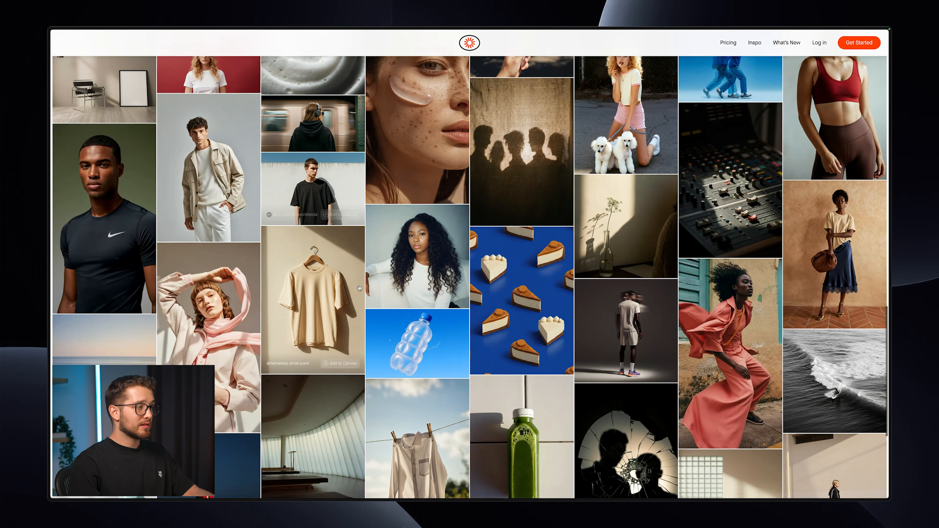
scroll(286, 230, down, 10)
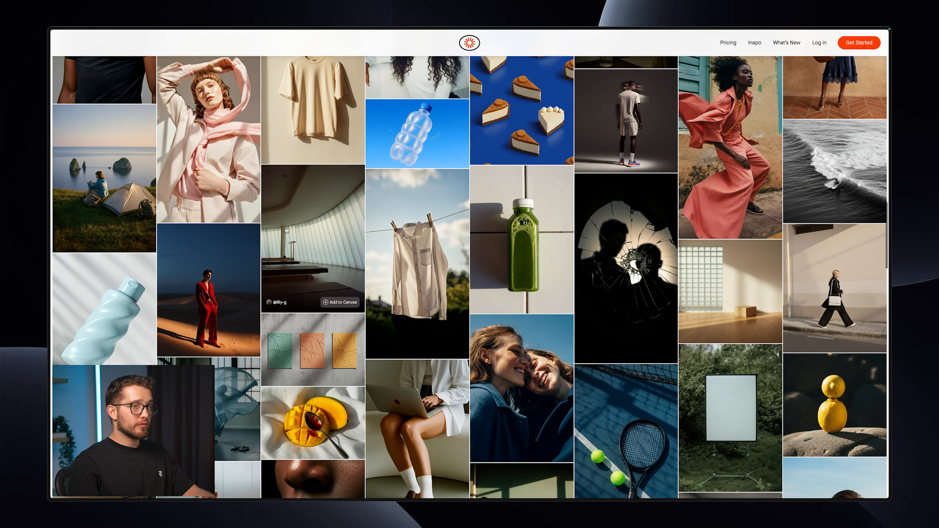
click(541, 310)
right_click(466, 276)
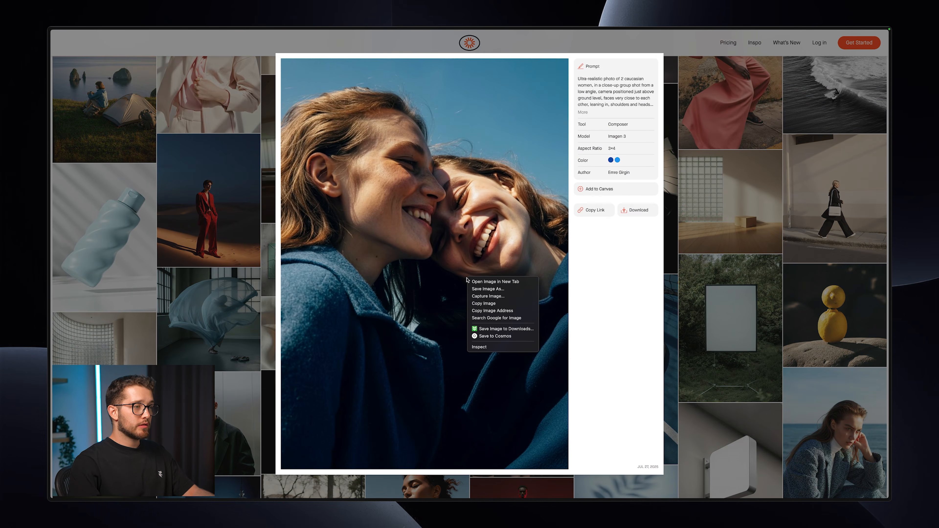
click(481, 304)
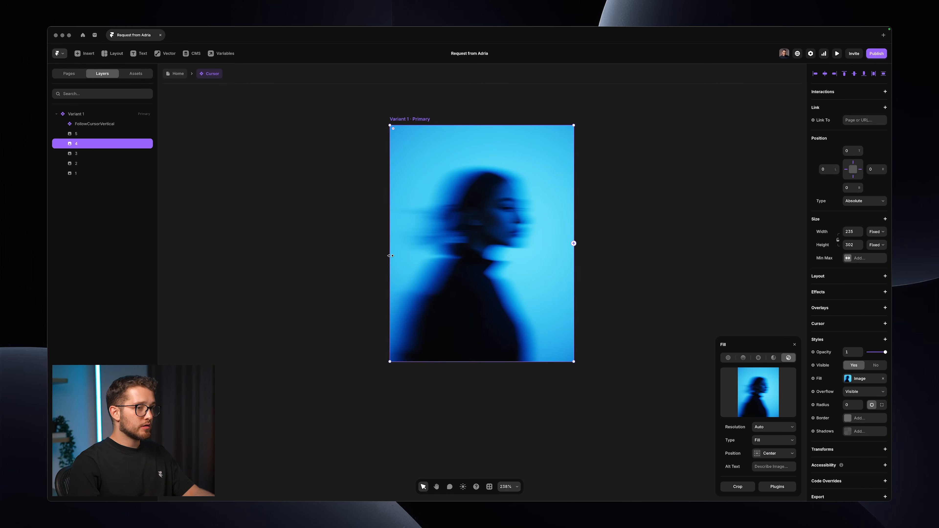
- Back in Framer, set the copied image of the two women as layer 4's fill
click(98, 151)
click(98, 145)
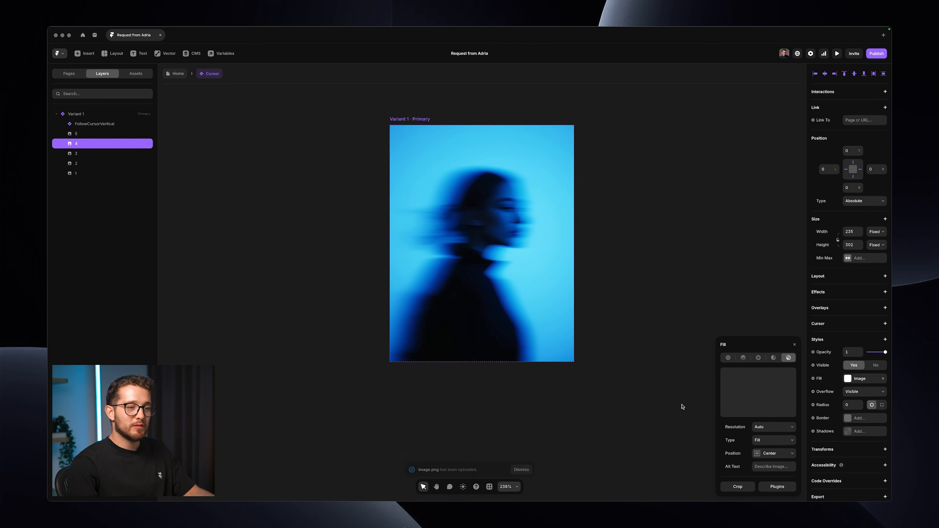
click(793, 345)
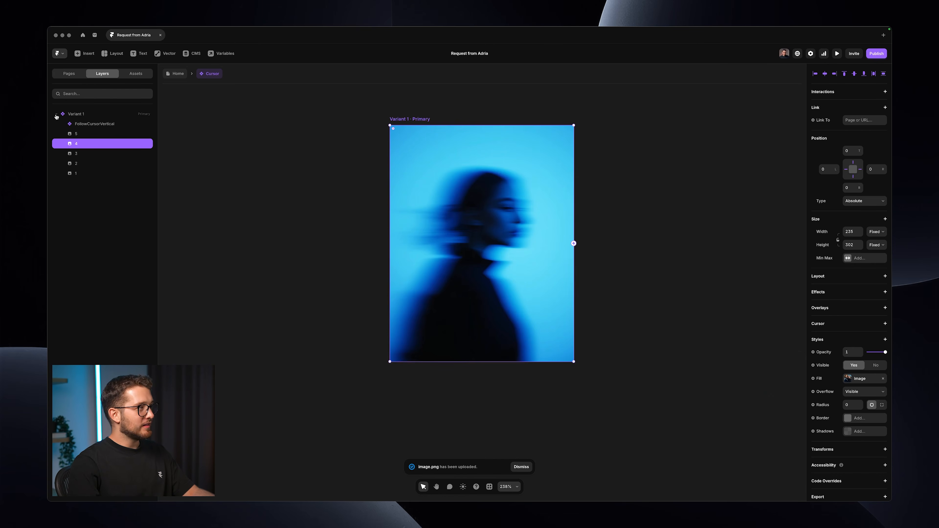
- Select image layer 5, then switch to the Arc browser and copy the gallery image of the man in a blue shirt and jeans
click(83, 133)
key(super+Tab)
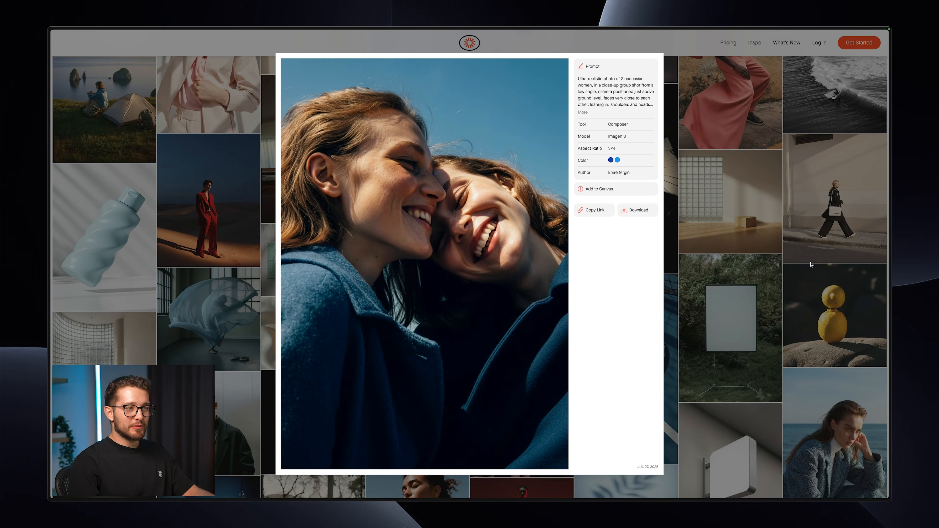
click(810, 264)
scroll(531, 311, down, 5)
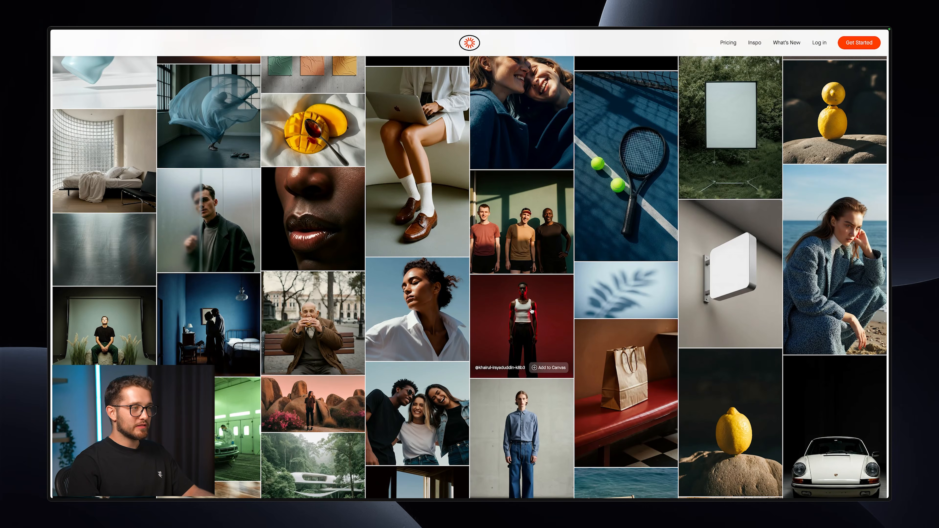
scroll(531, 311, down, 8)
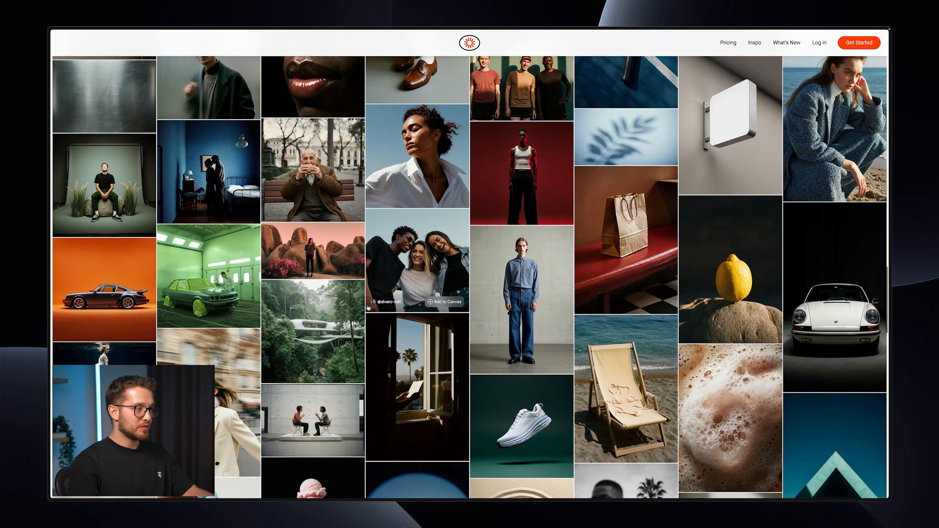
scroll(368, 307, down, 2)
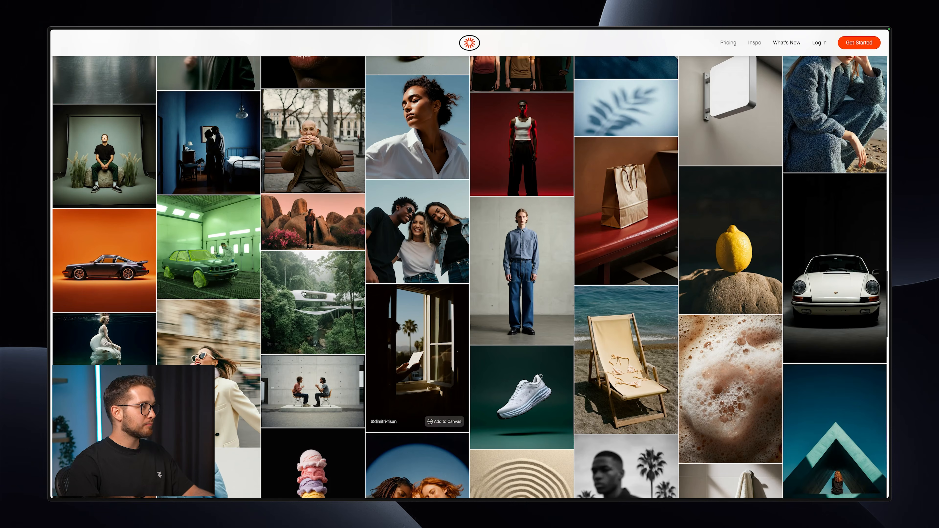
click(534, 245)
right_click(485, 244)
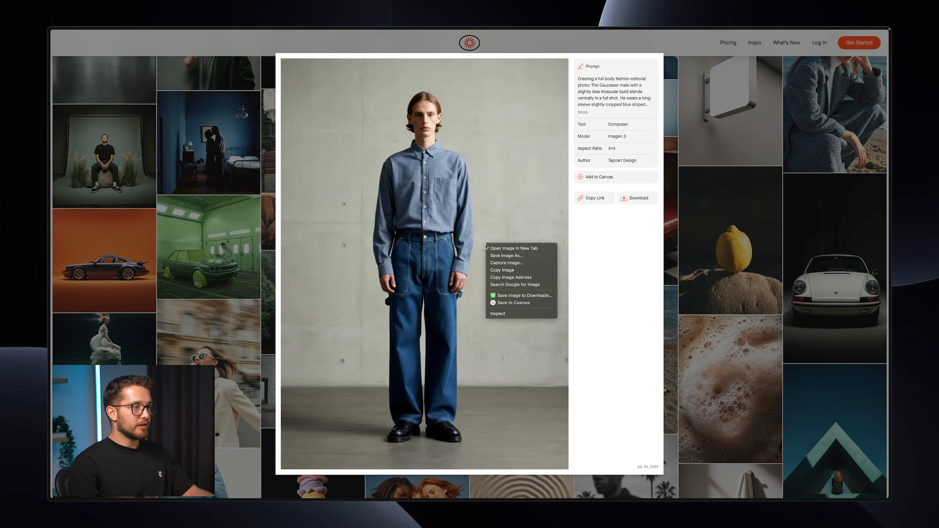
right_click(499, 266)
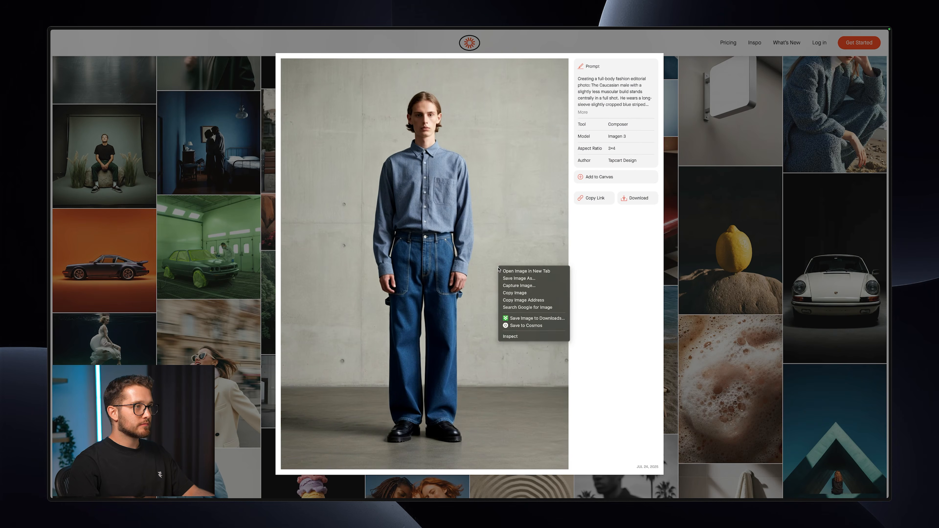
click(516, 293)
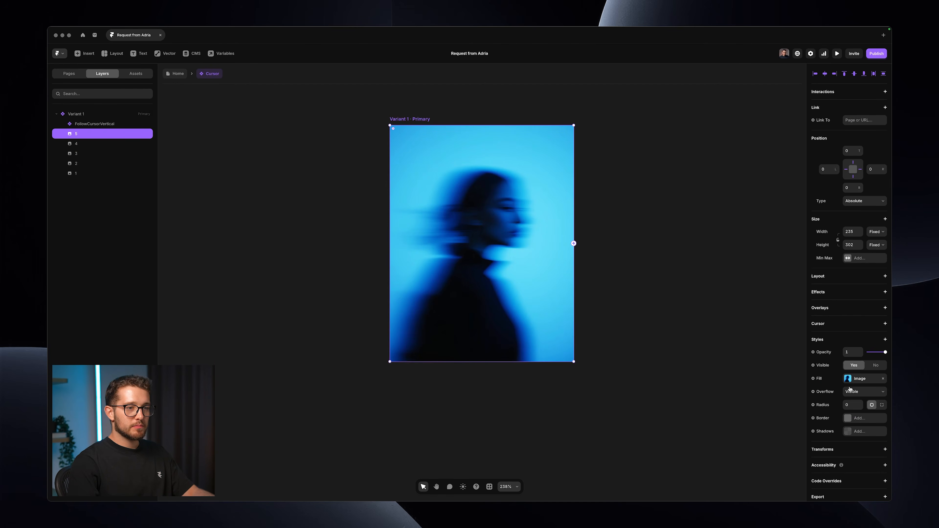
- Back in Framer, replace layer 5's fill with the copied image of the man in denim
click(861, 382)
key(super+v)
click(795, 345)
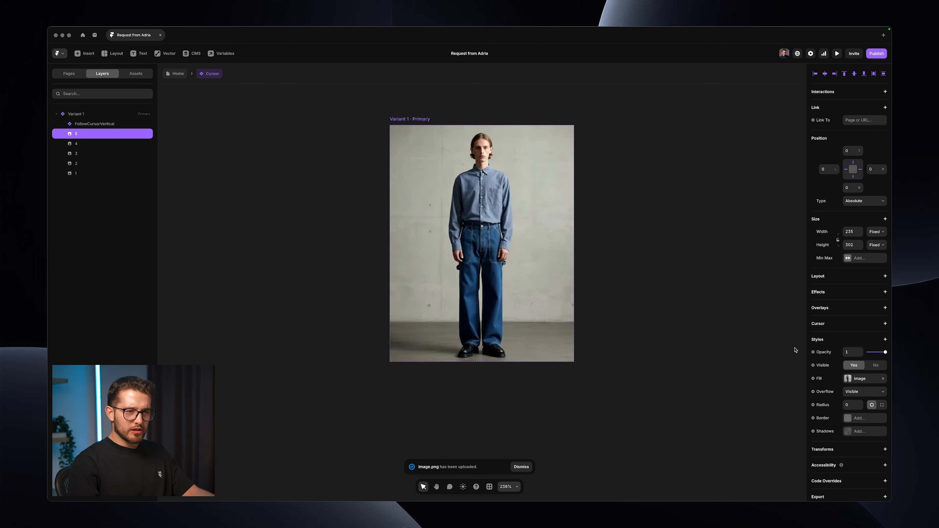
click(845, 378)
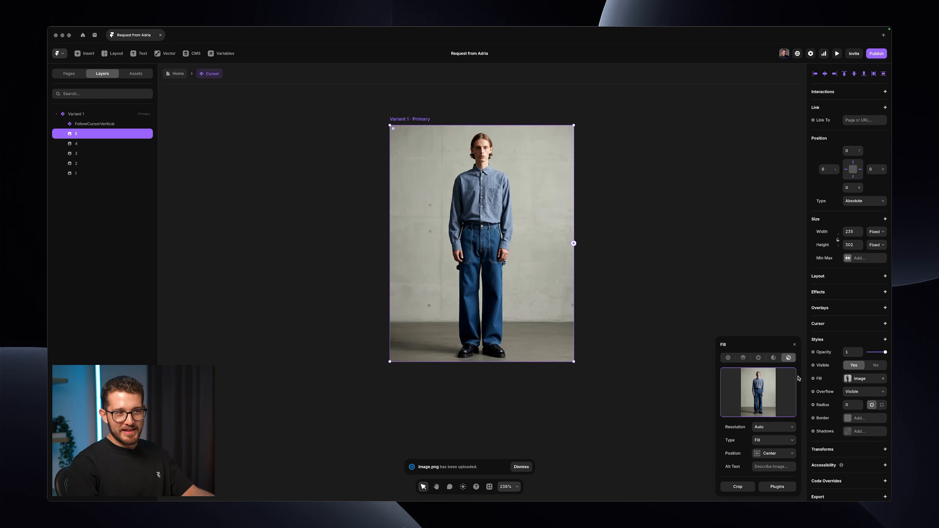
click(847, 379)
click(847, 379)
click(847, 379)
click(847, 379)
click(847, 380)
click(848, 380)
click(847, 380)
click(847, 379)
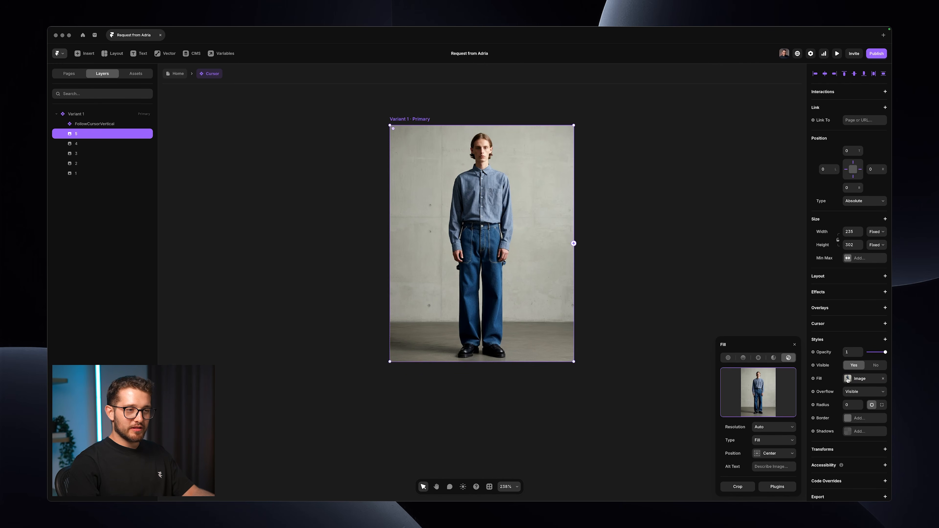
click(813, 379)
click(851, 379)
click(851, 379)
click(851, 379)
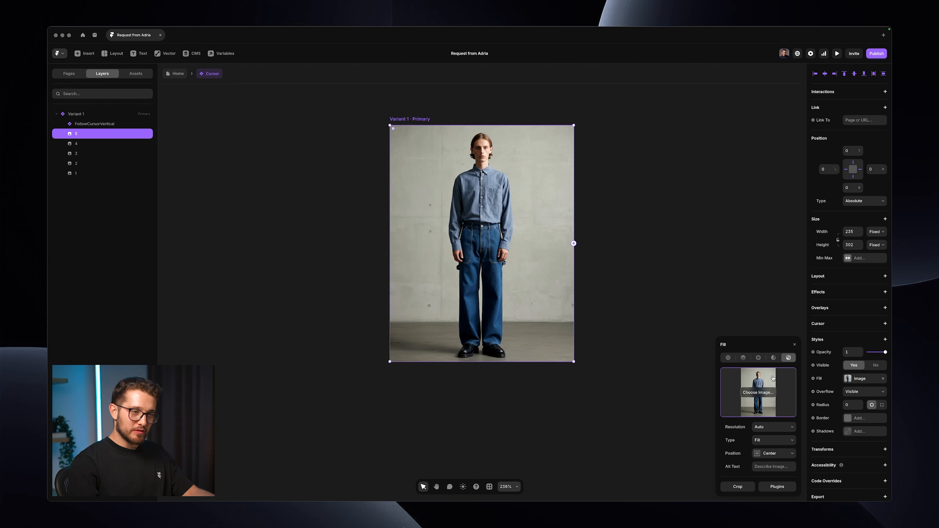
click(795, 344)
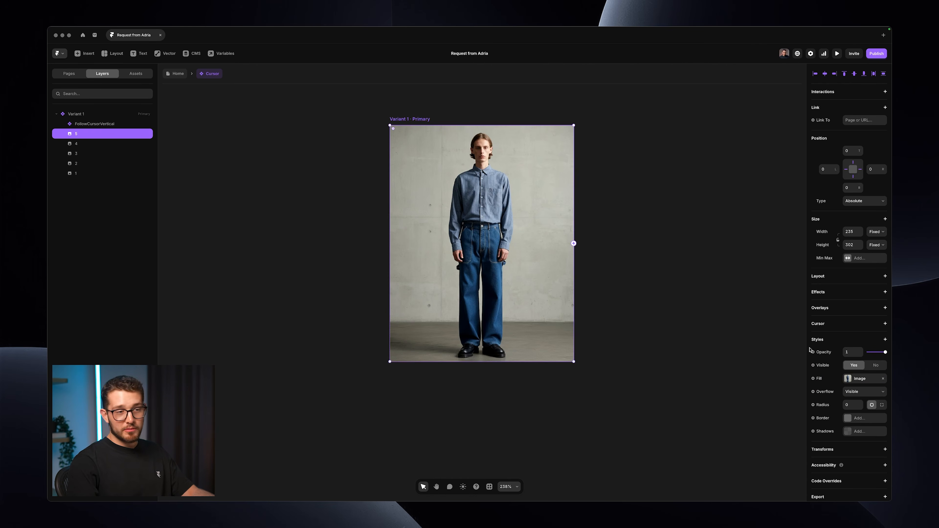
click(850, 379)
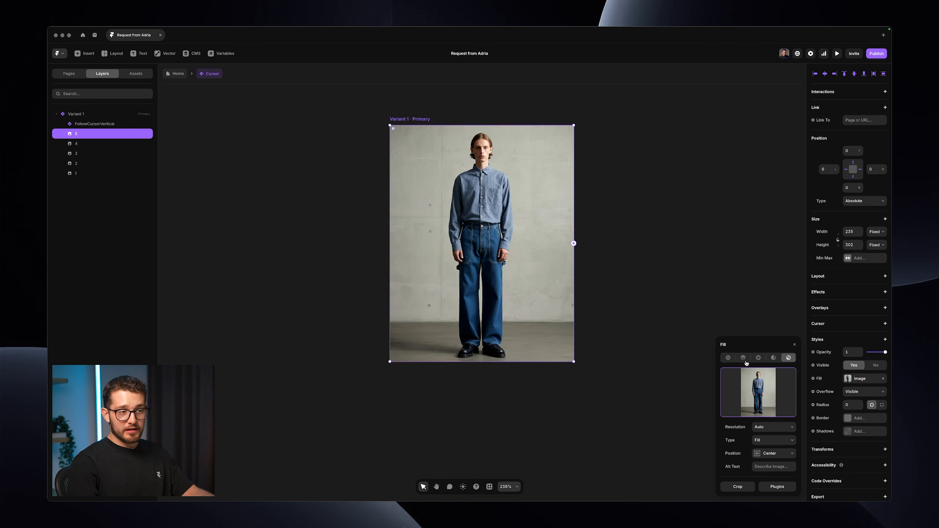
click(794, 345)
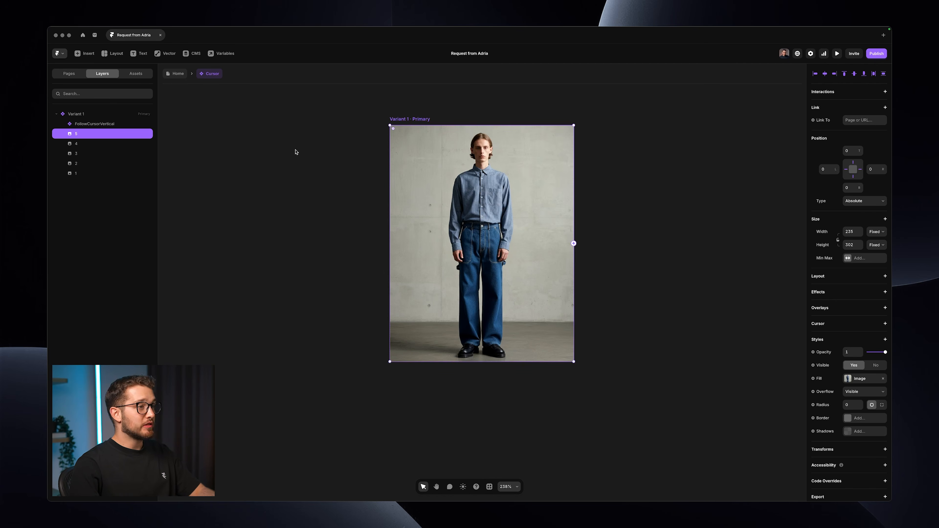
- Rename the component's primary variant as 1
click(259, 137)
click(400, 120)
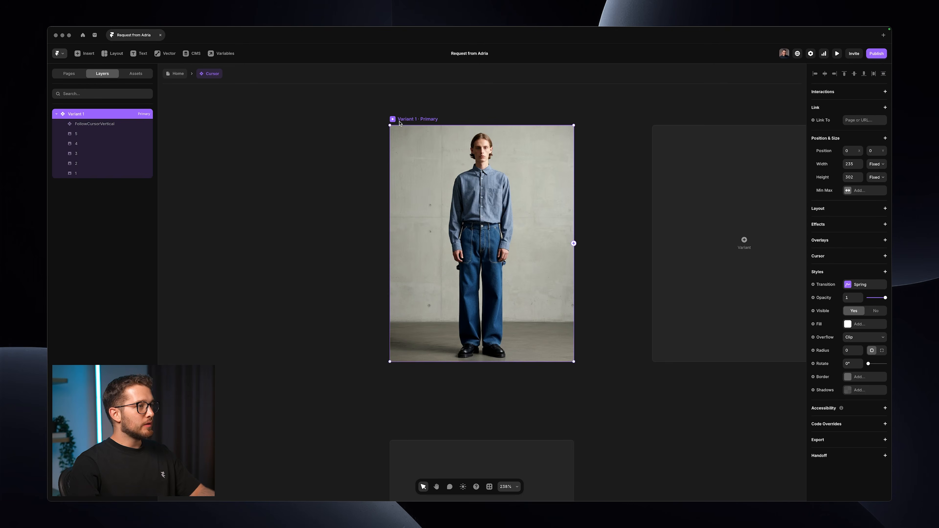
scroll(400, 124, down, 2)
scroll(399, 124, up, 2)
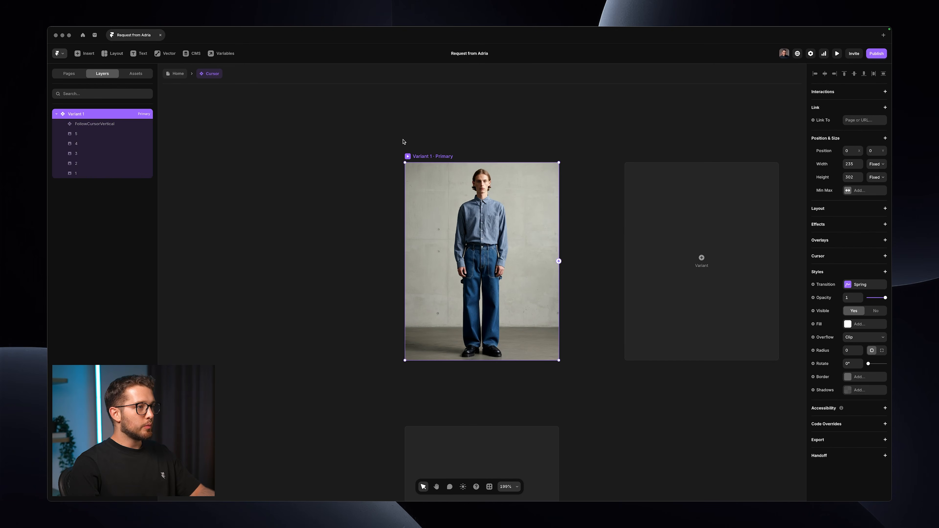
key(super+r)
text(1)
key(Return)
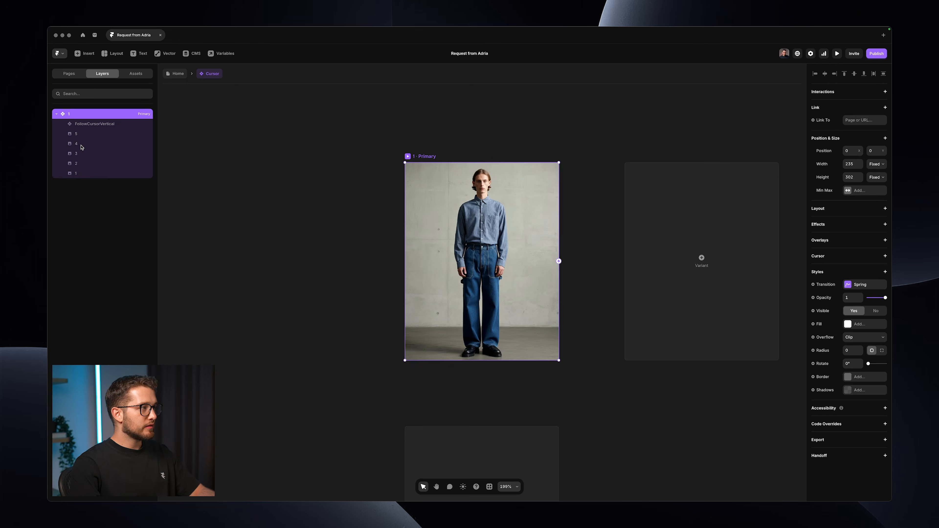
- Hide image layers 2 through 5 in variant 1 so only image layer 1 shows
click(86, 161)
shift+click(89, 137)
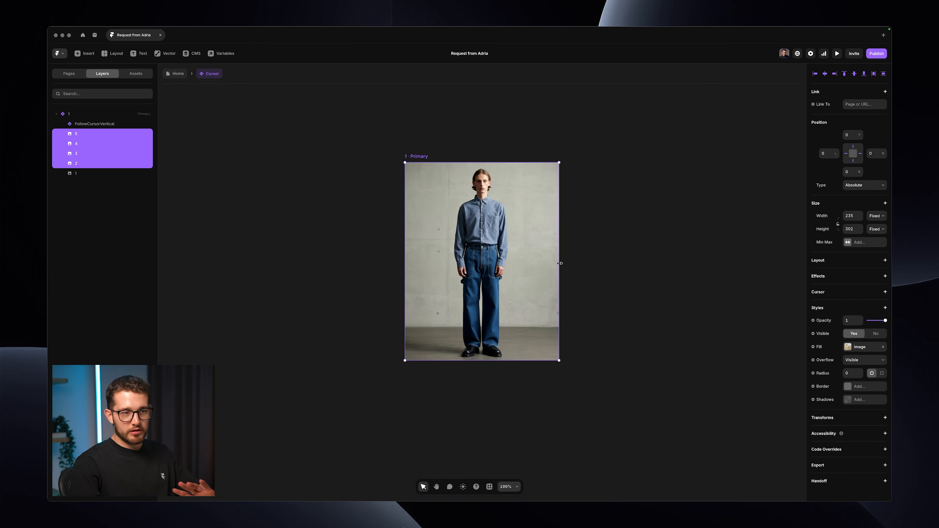
click(872, 333)
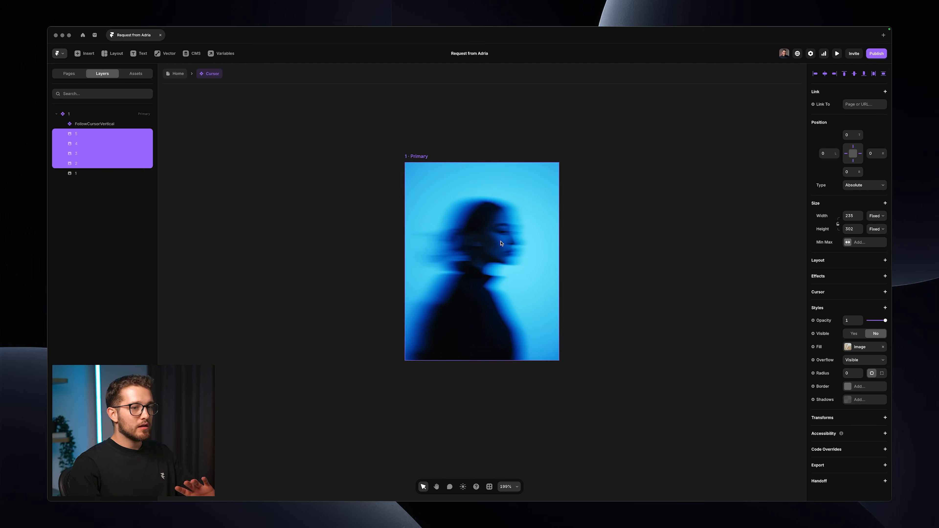
click(96, 175)
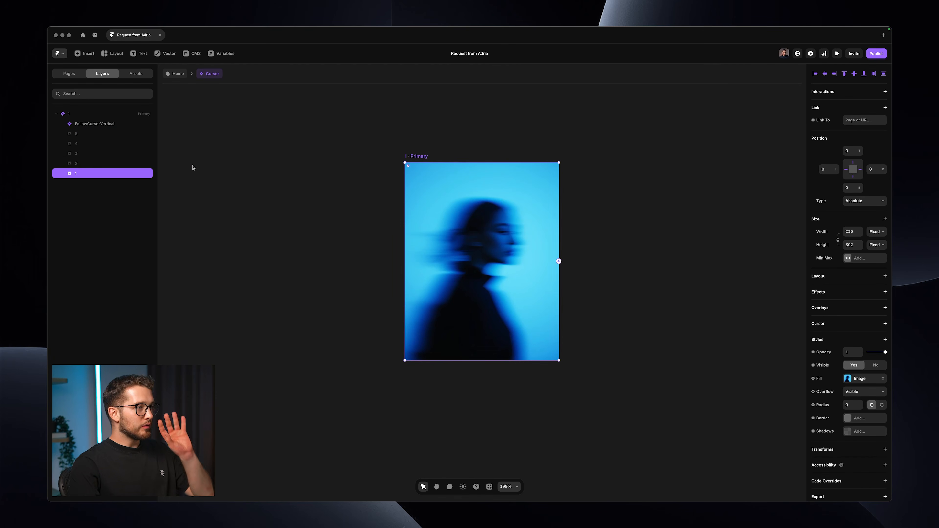
- Add a second variant based on variant 1 and name it 2
click(432, 155)
click(678, 221)
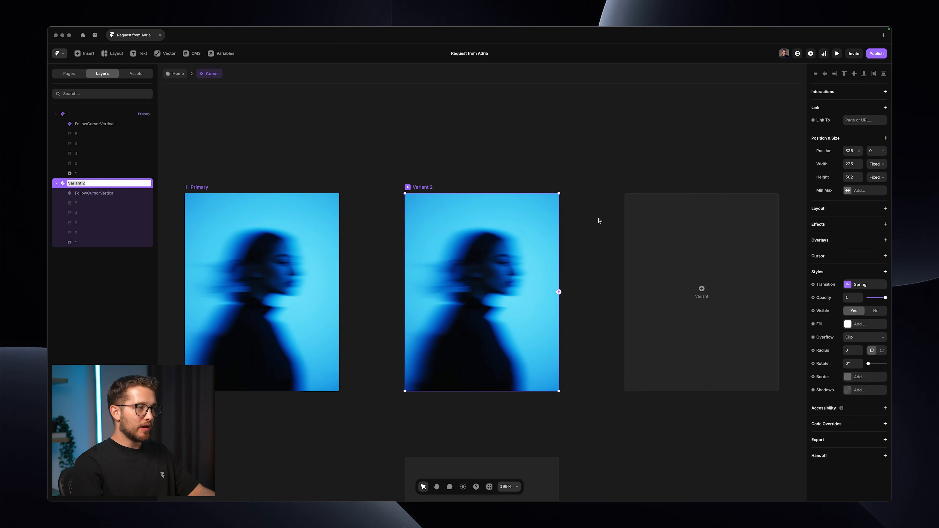
text(2)
key(Return)
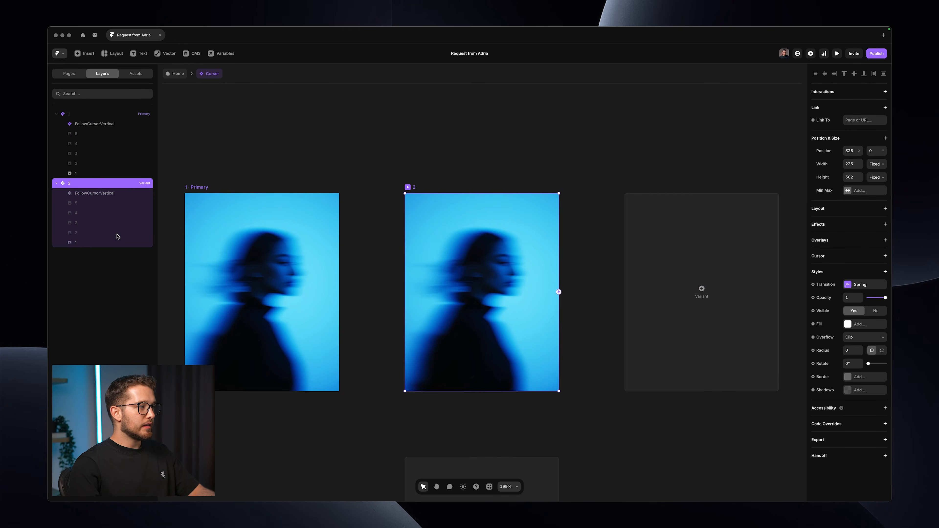
- In variant 2, hide image layer 1 and make image layer 2 visible
click(113, 242)
key(super+shift+h)
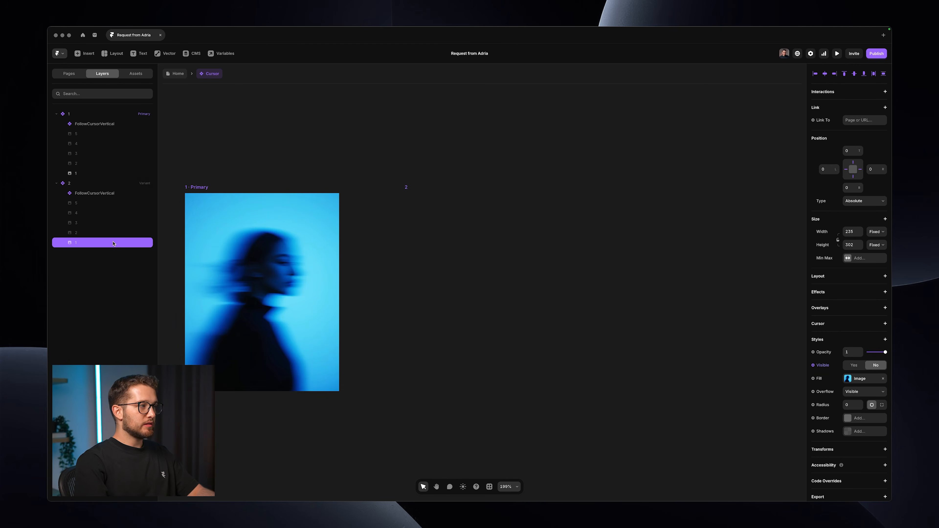
click(114, 234)
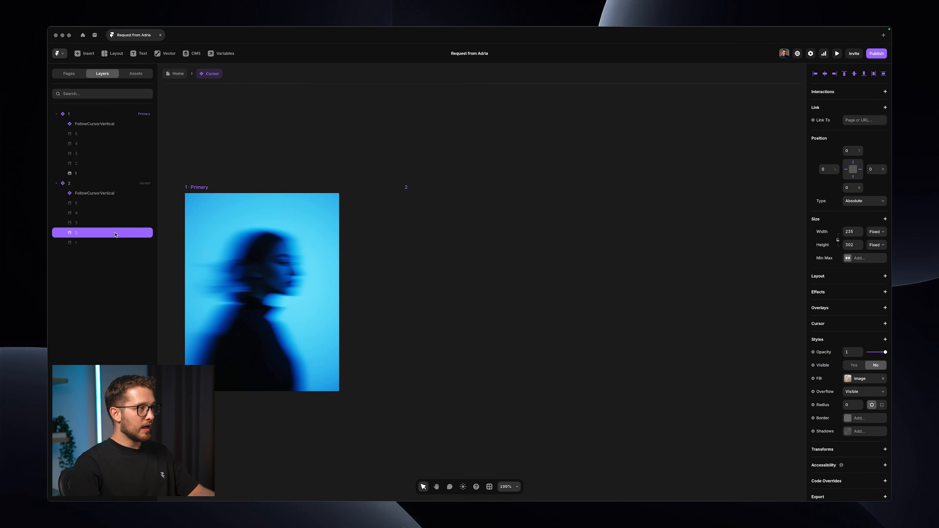
key(super+shift+h)
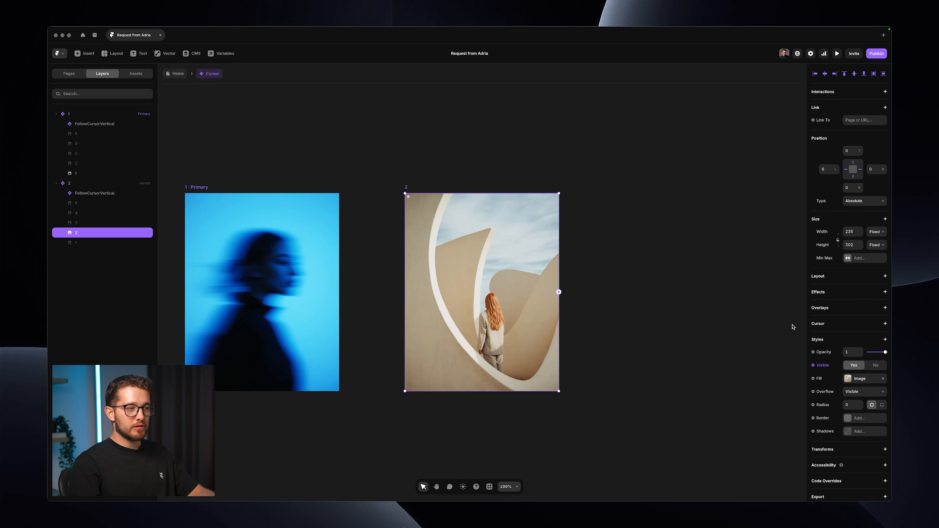
scroll(434, 185, down, 3)
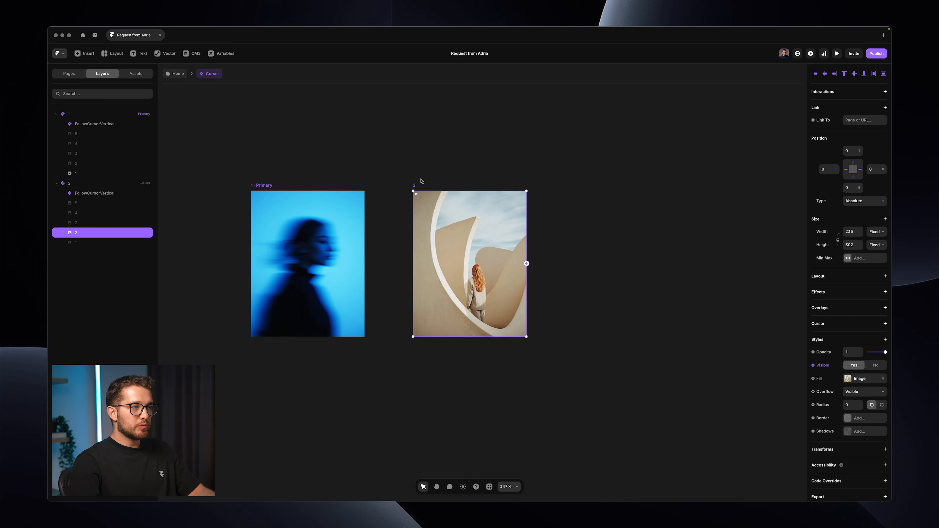
- Add a third variant of the Cursor component named 3, then show image layer 3 and hide image layer 2 in it
click(629, 259)
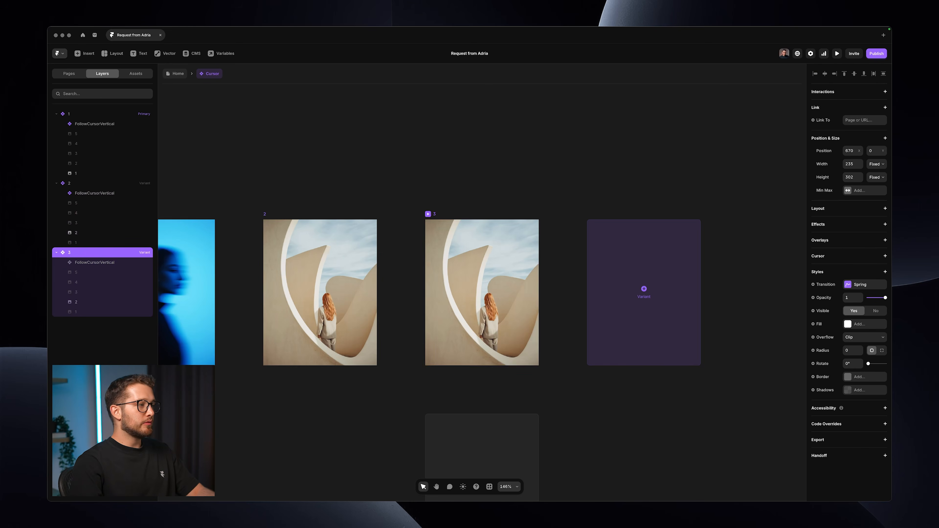
click(113, 293)
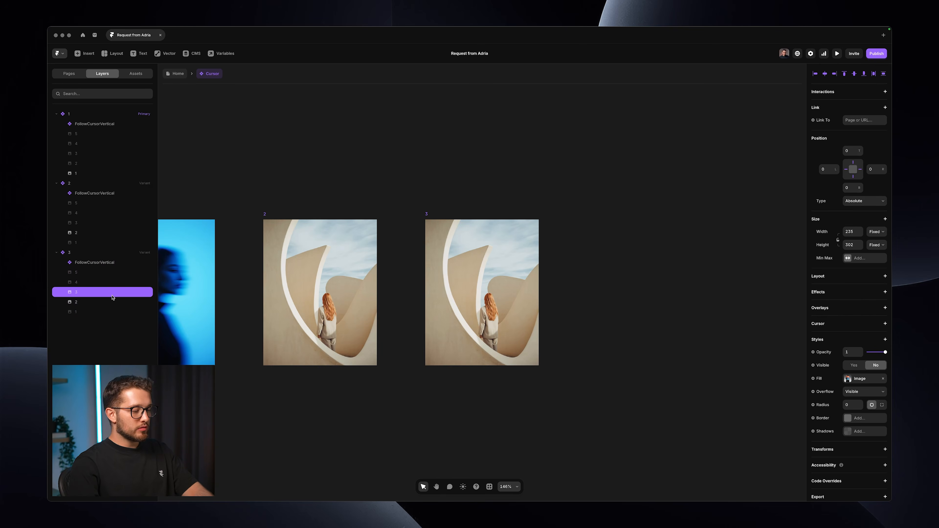
key(super+semicolon)
click(105, 301)
key(super+semicolon)
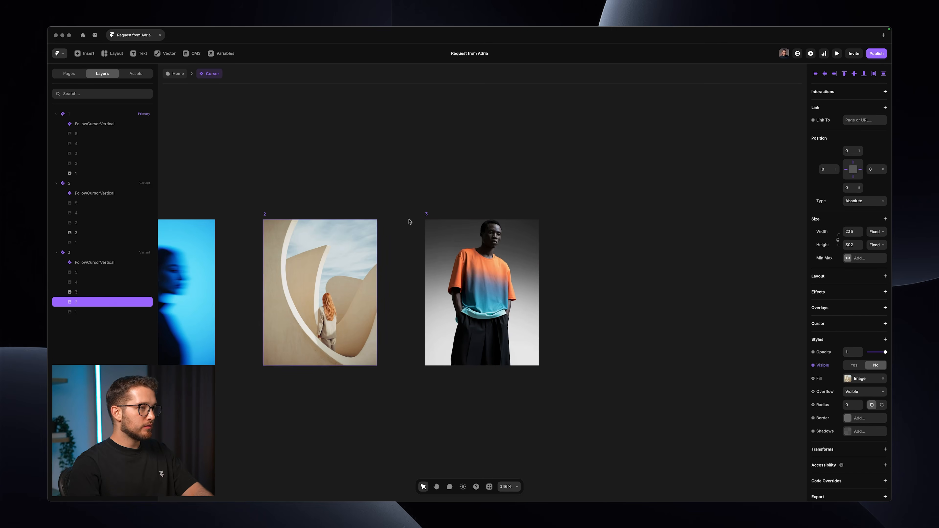
- Add a fourth variant based on variant 3, hiding image layer 3 and making image layer 4 visible
click(427, 214)
click(644, 292)
click(82, 360)
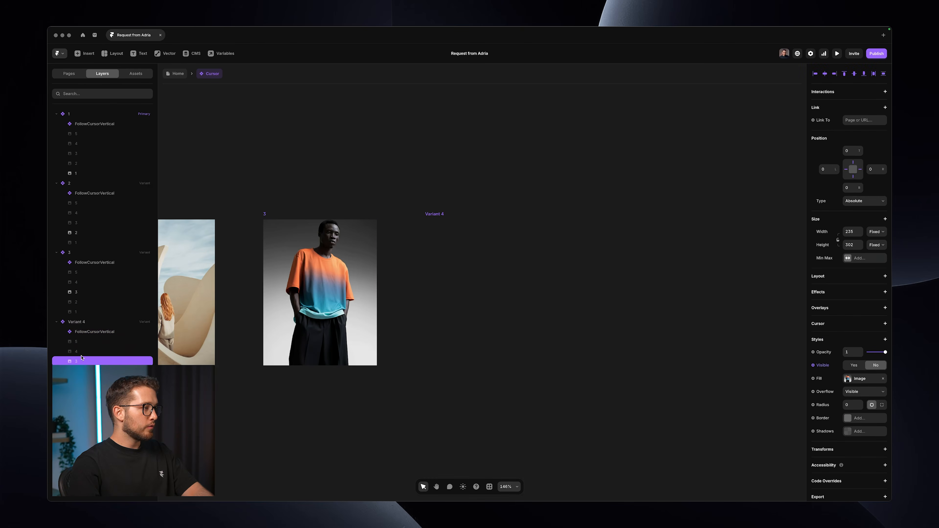
click(81, 351)
key(super+semicolon)
- Add a fifth variant based on the fourth, with image layer 4 hidden and image layer 5 visible
click(476, 213)
click(652, 262)
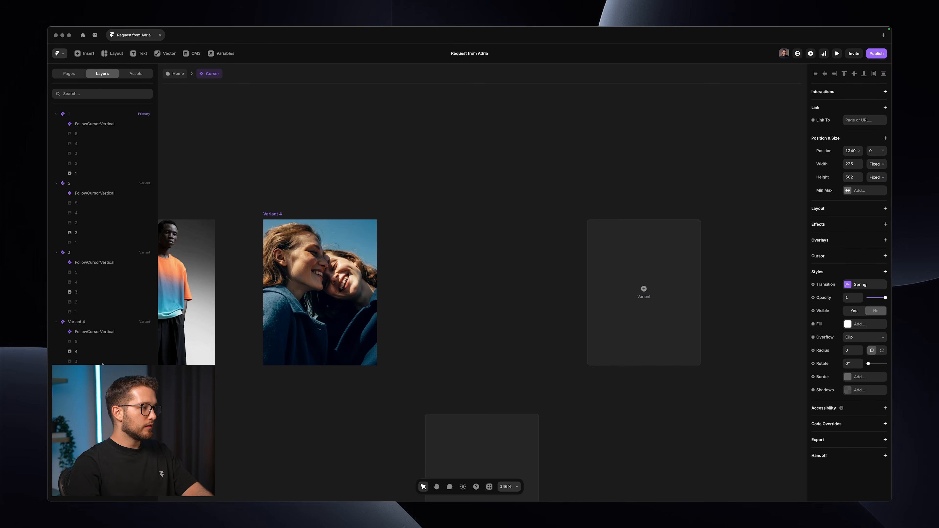
click(466, 233)
key(super+semicolon)
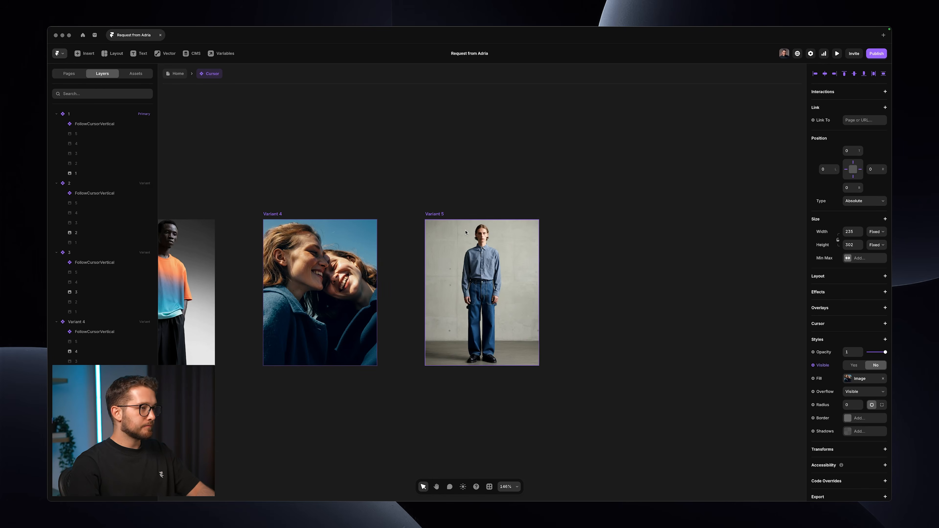
- Rename the fifth variant as 5 and the fourth variant as 4
click(521, 213)
key(super+r)
text(5)
key(Return)
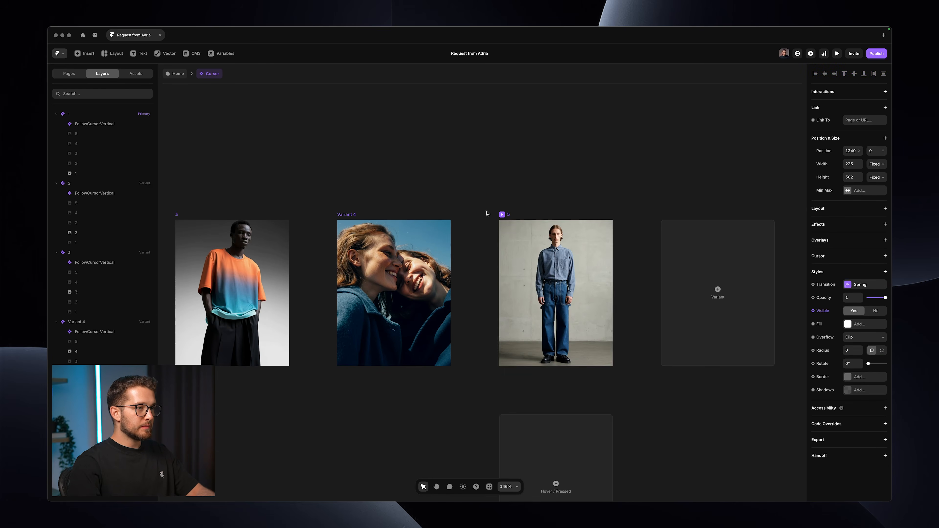
click(365, 214)
key(super+r)
text(4)
key(Return)
scroll(365, 214, left, 3)
key(shift+0)
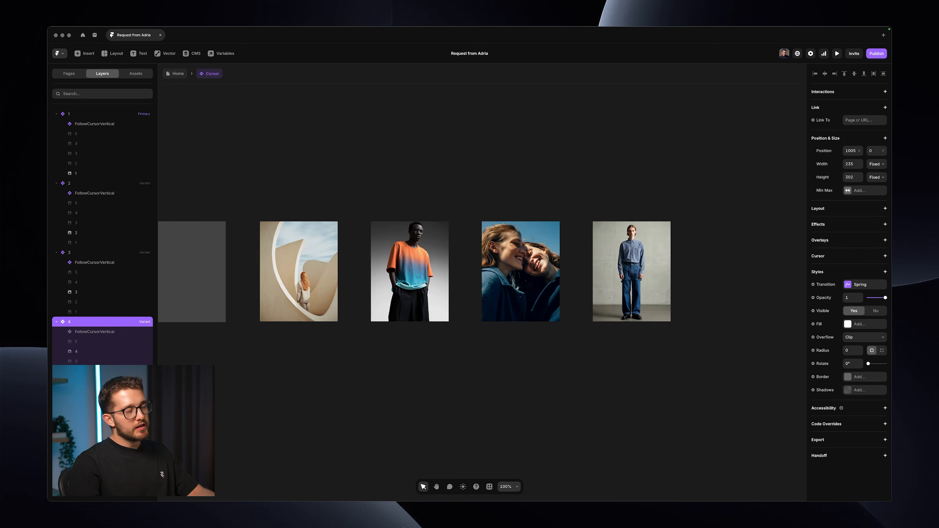
click(316, 197)
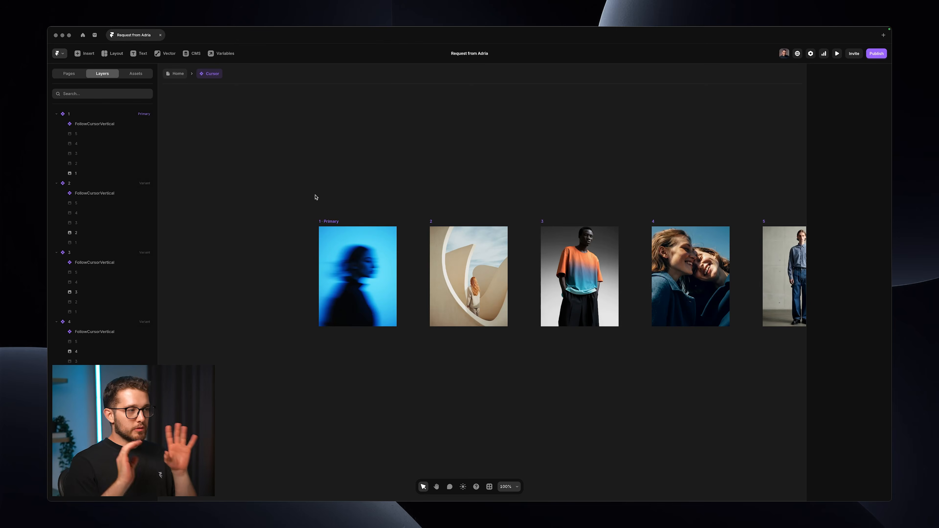
- Resize the primary variant of the Cursor component to 230 wide and 320 high
click(336, 219)
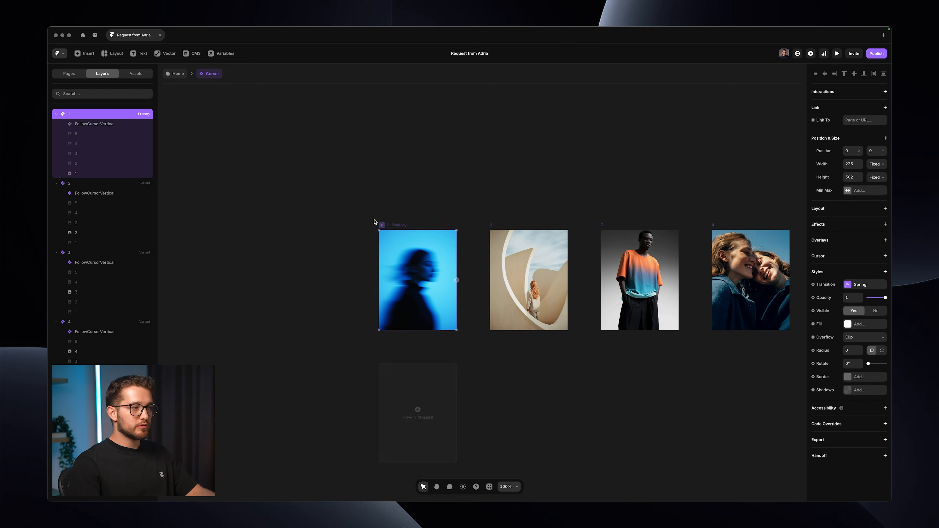
click(847, 336)
click(847, 336)
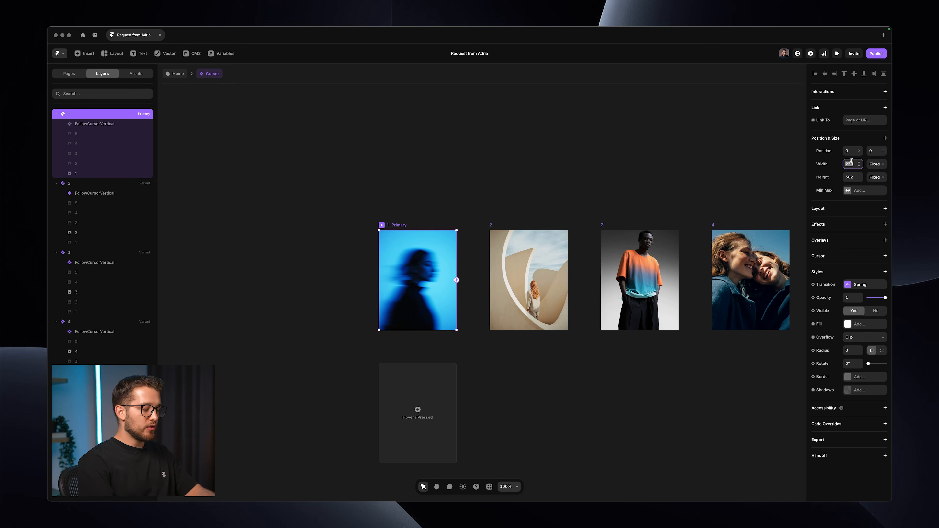
click(853, 178)
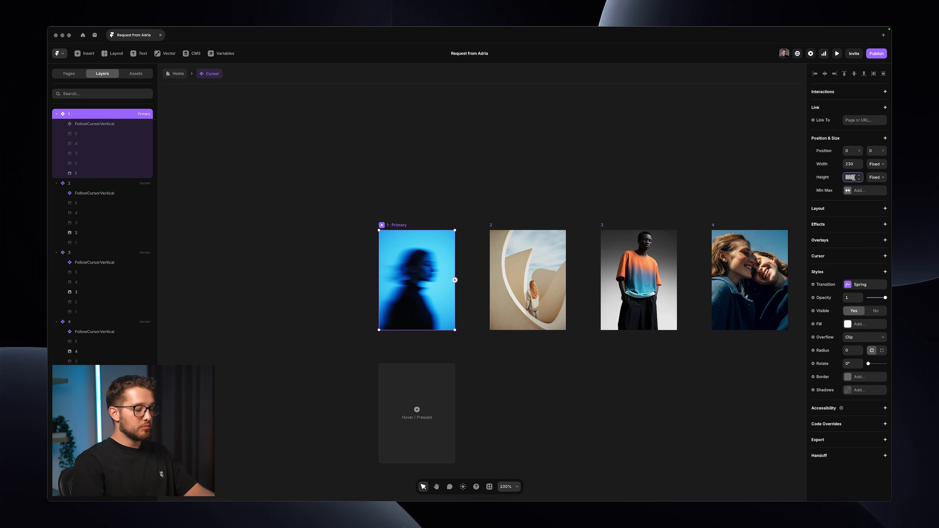
key(shift+Up)
key(shift+Up)
key(shift+Down)
key(shift+Down)
key(shift+Down)
key(shift+Up)
key(shift+Up)
key(shift+Down)
key(shift+Up)
key(shift+Up)
key(Down)
key(Down)
key(Down)
key(Up)
- Add an Appear effect to all five image layers of variant 1
click(95, 172)
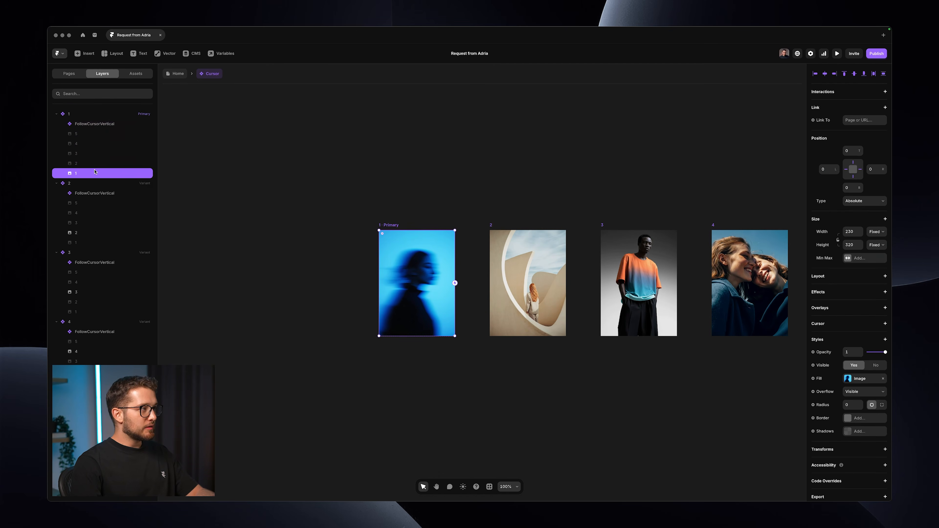
shift+click(95, 134)
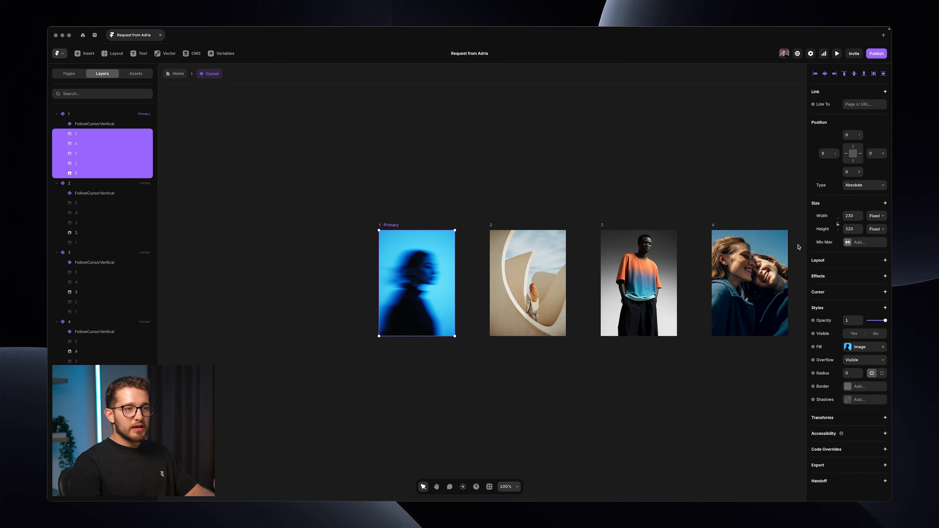
click(851, 279)
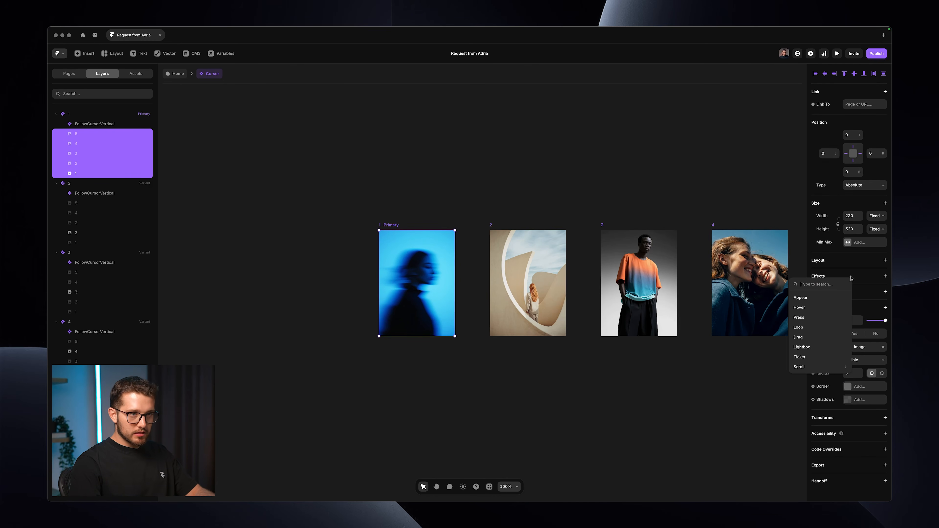
click(816, 303)
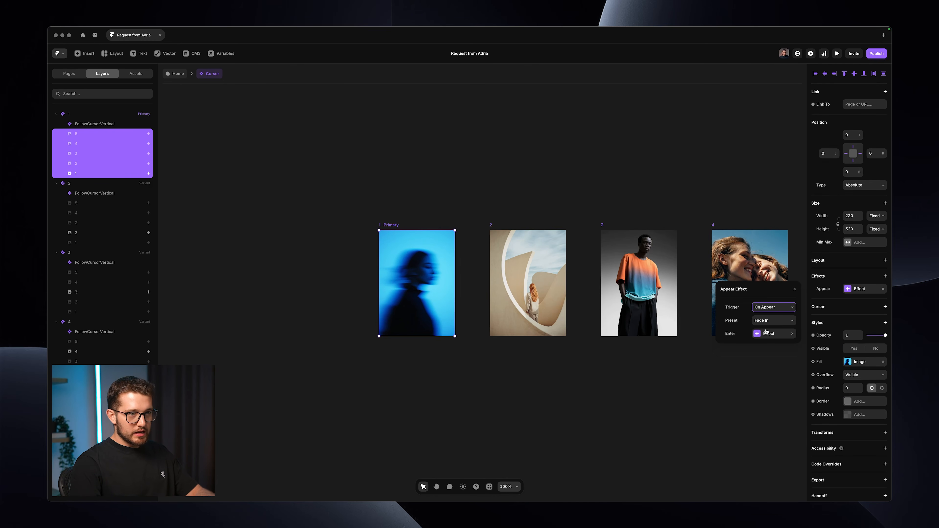
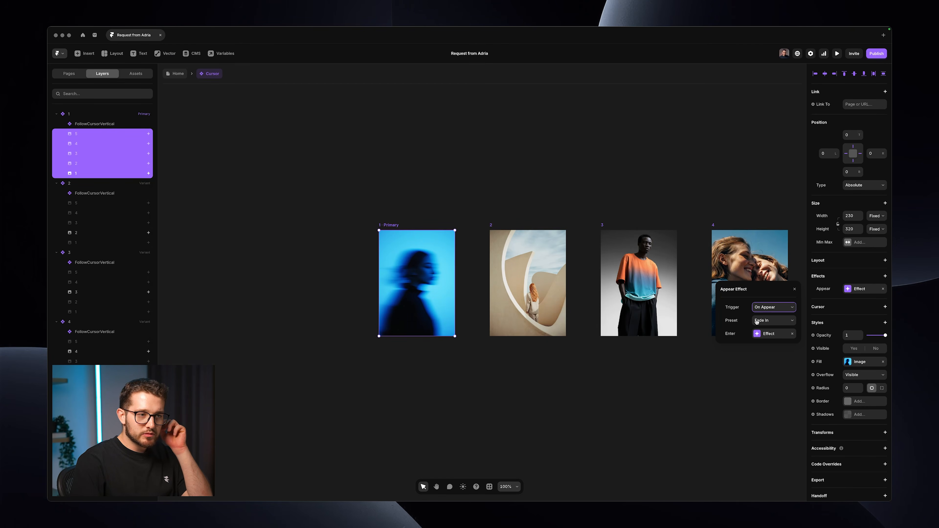
- Set the Appear effect's enter opacity to 1 and its vertical offset to -320
click(761, 333)
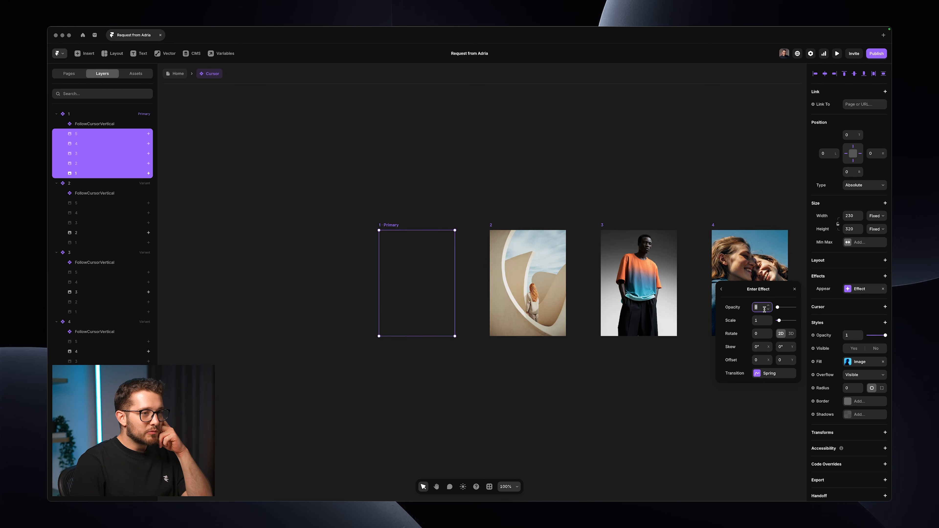
drag(777, 307, 795, 307)
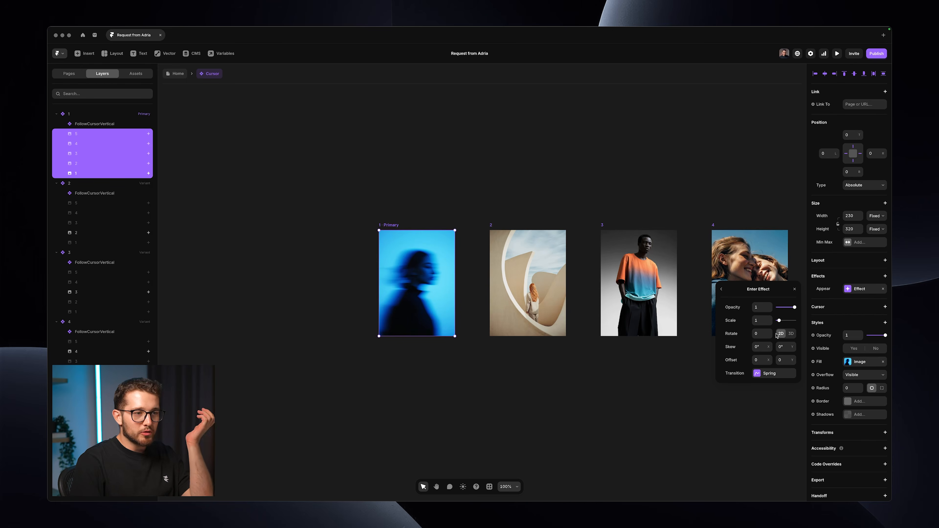
drag(789, 358, 787, 467)
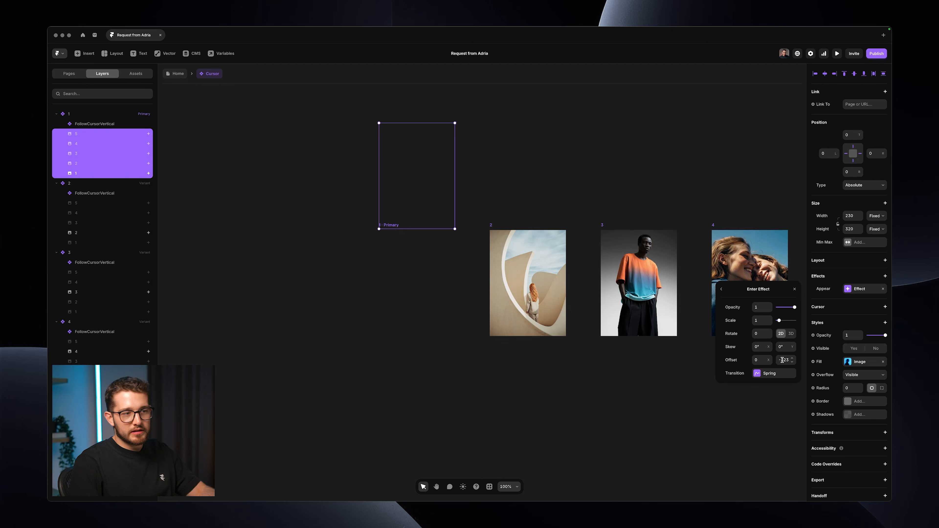
text(-324)
key(Up)
key(Up)
key(Up)
key(Up)
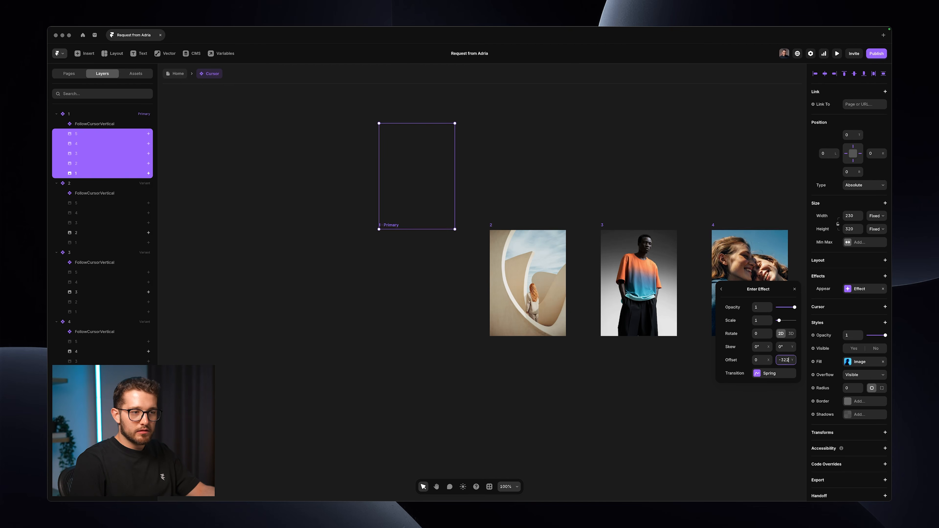
- Give the enter effect's Spring transition a time of 0.5 and a bounce of 0
click(773, 373)
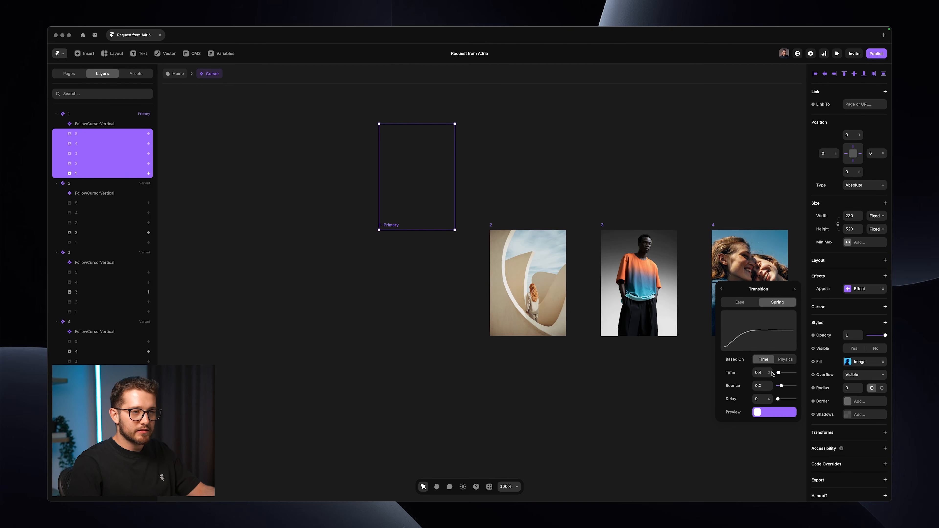
click(759, 386)
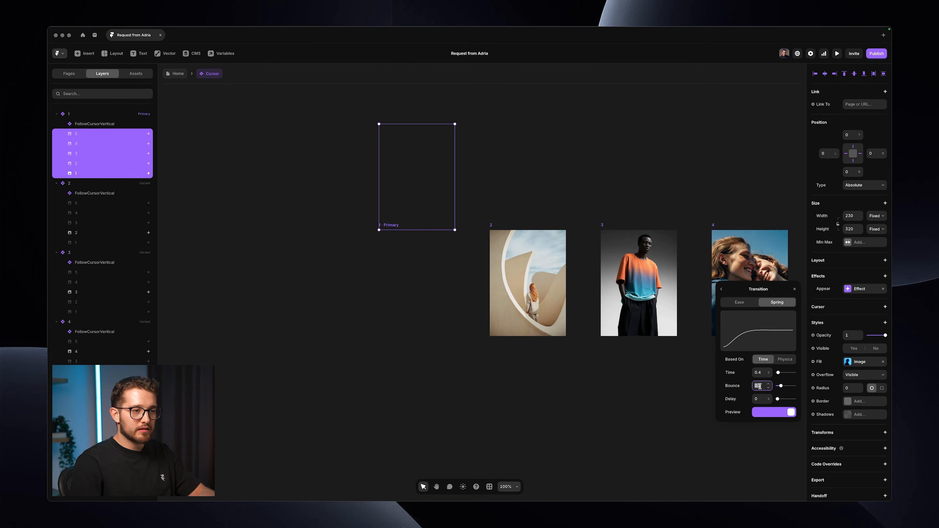
click(769, 415)
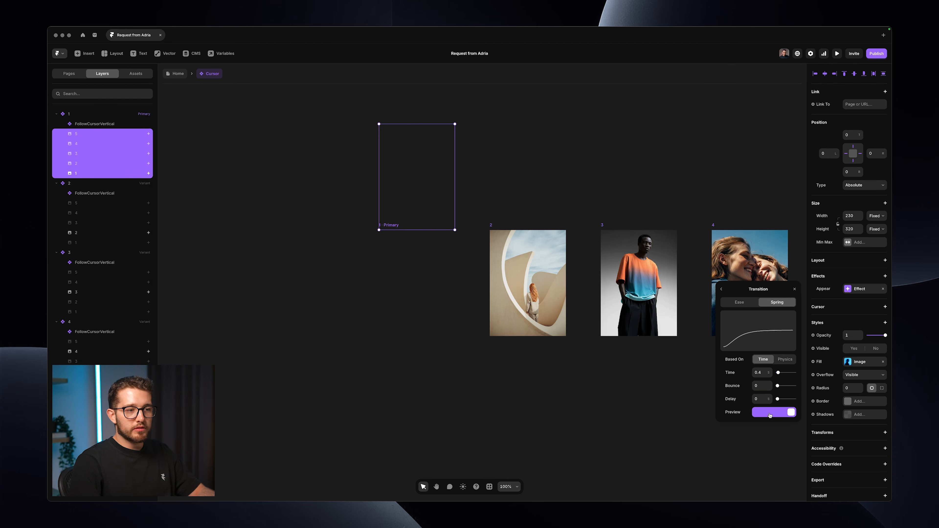
click(768, 371)
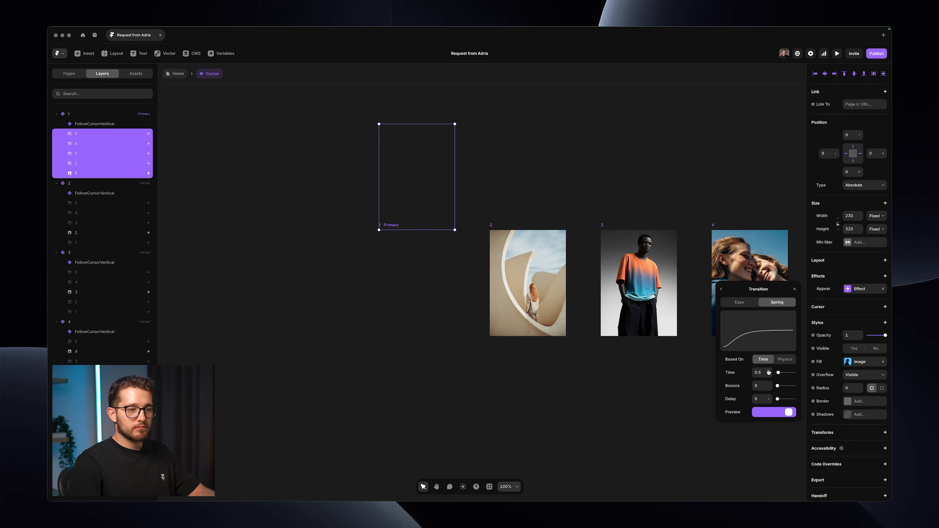
click(794, 290)
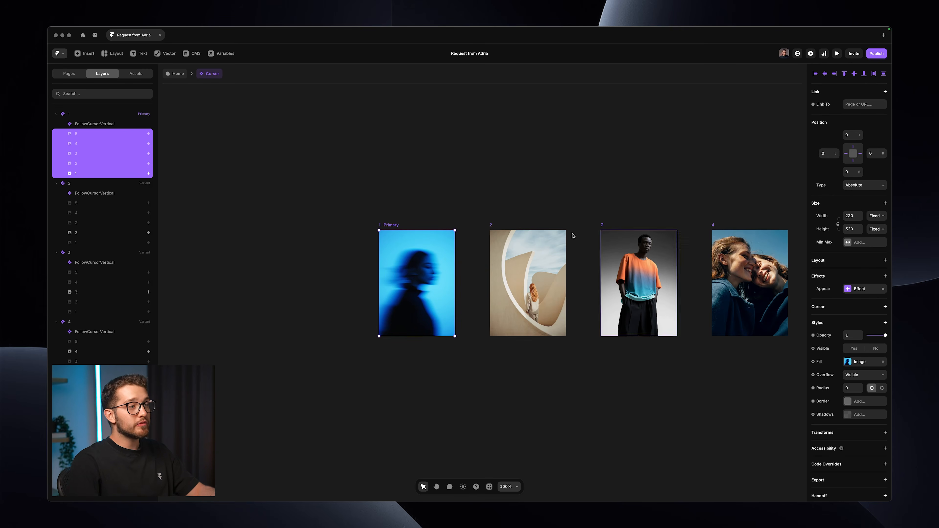
click(544, 204)
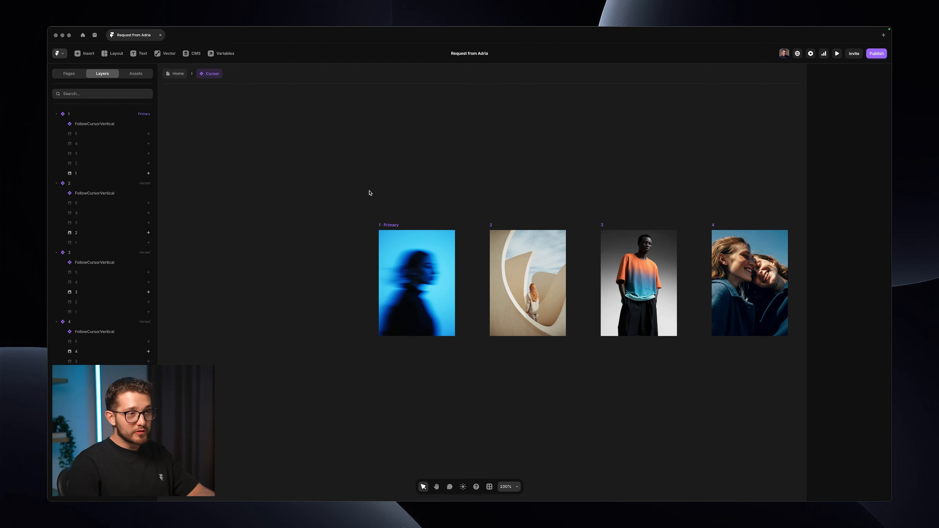
- Return to the Home page, open the Menu Items component for editing and preview its hover behaviour
click(178, 74)
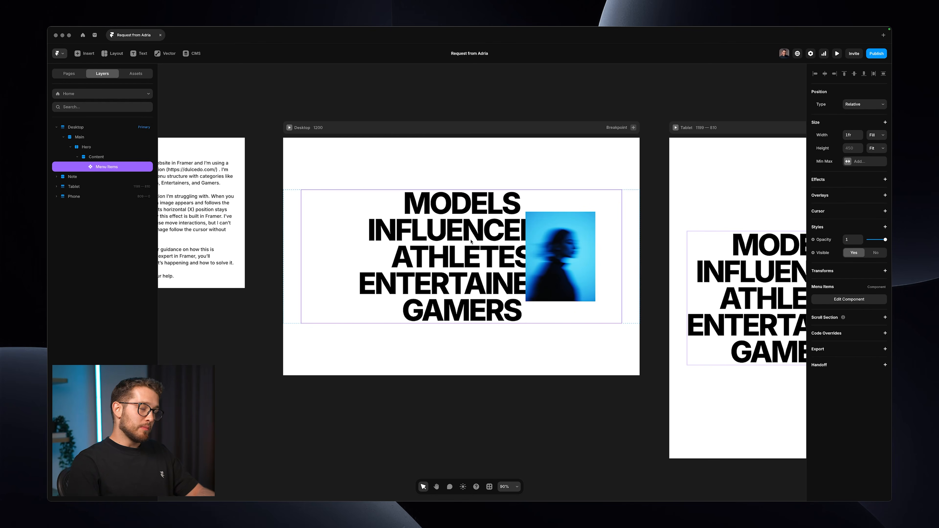
double_click(471, 242)
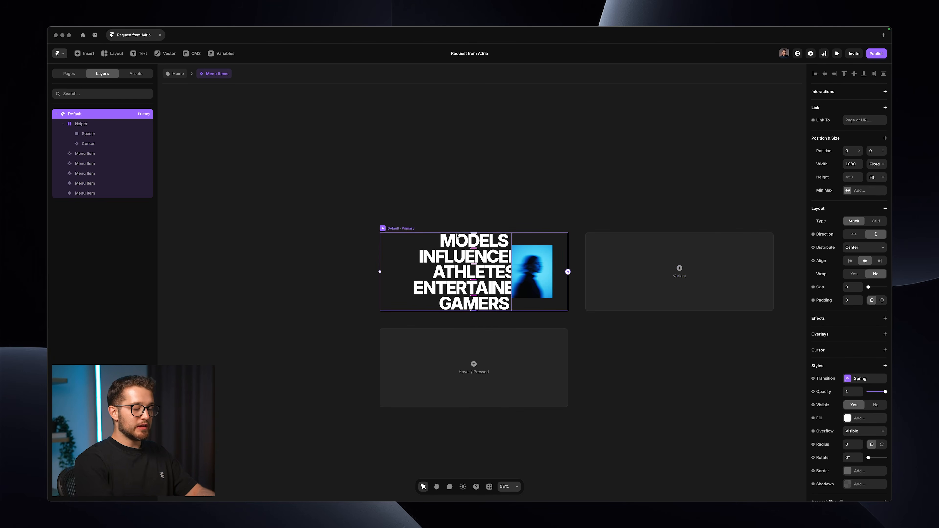
key(super+p)
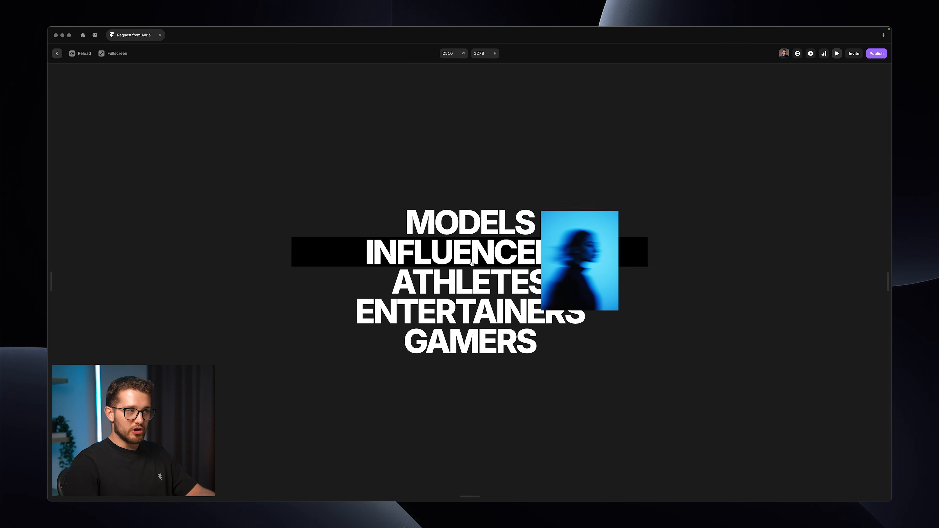
key(super+p)
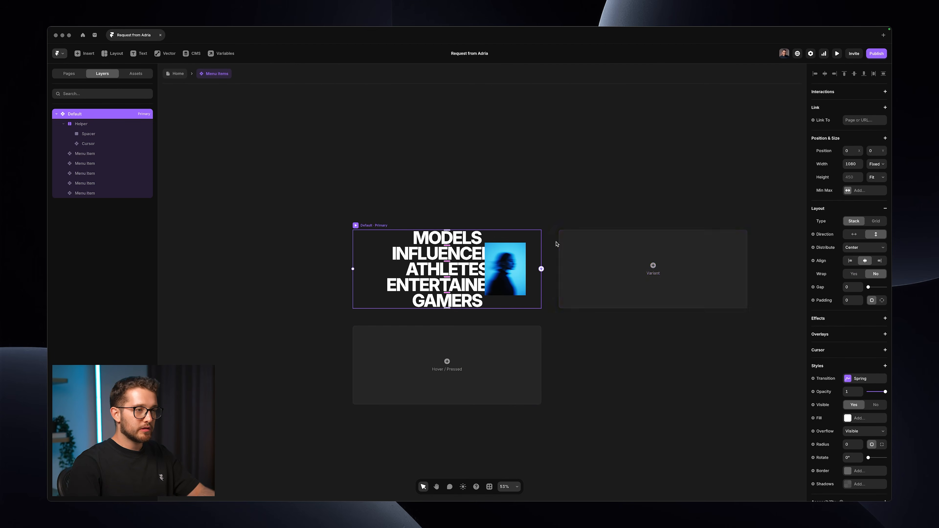
- Add a variant named 1 to the Menu Items component and use variant 1 for its Cursor instance
click(541, 269)
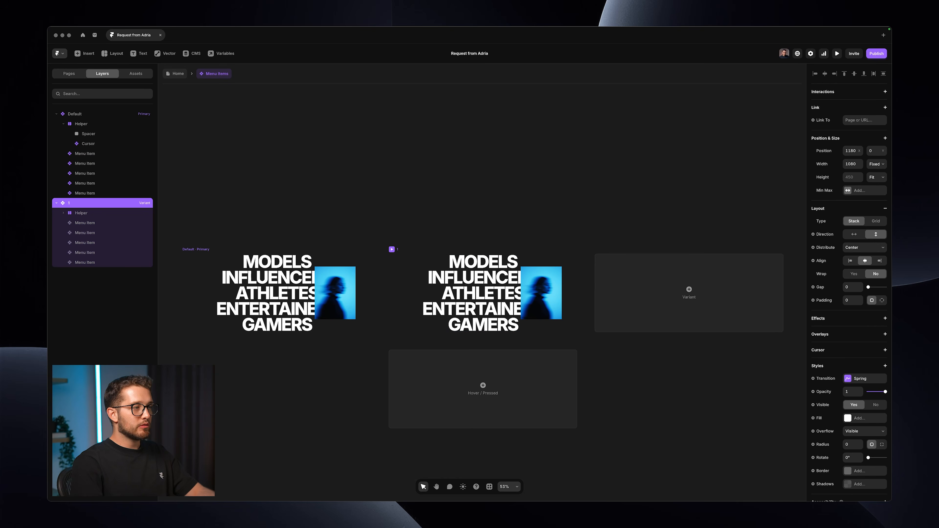
scroll(528, 281, up, 5)
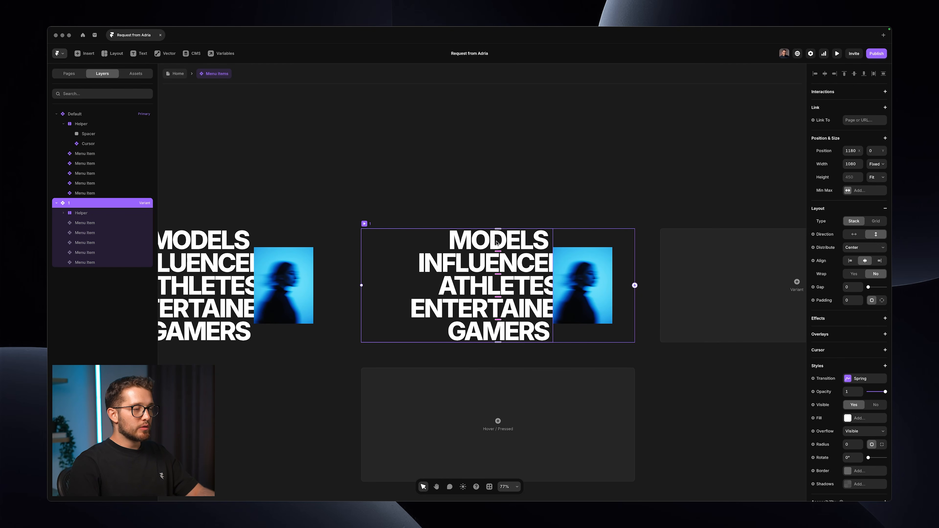
click(594, 264)
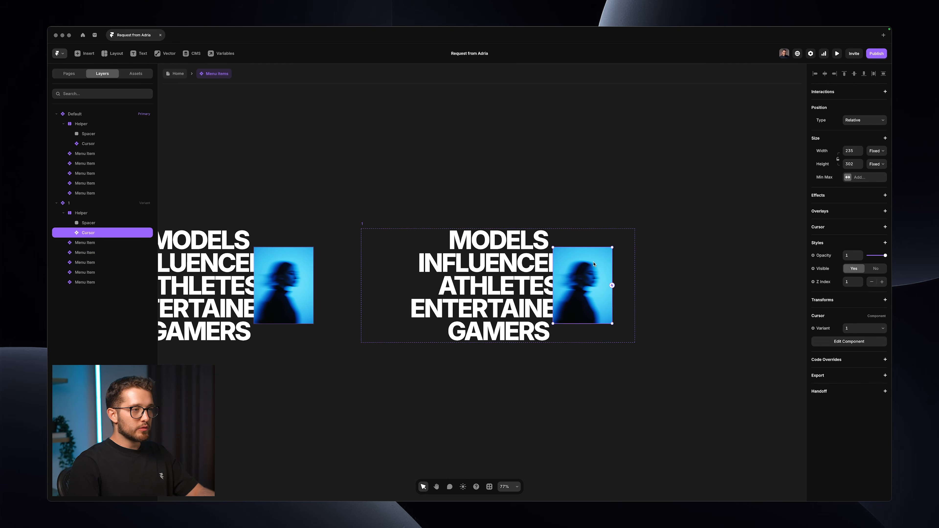
click(855, 329)
click(855, 329)
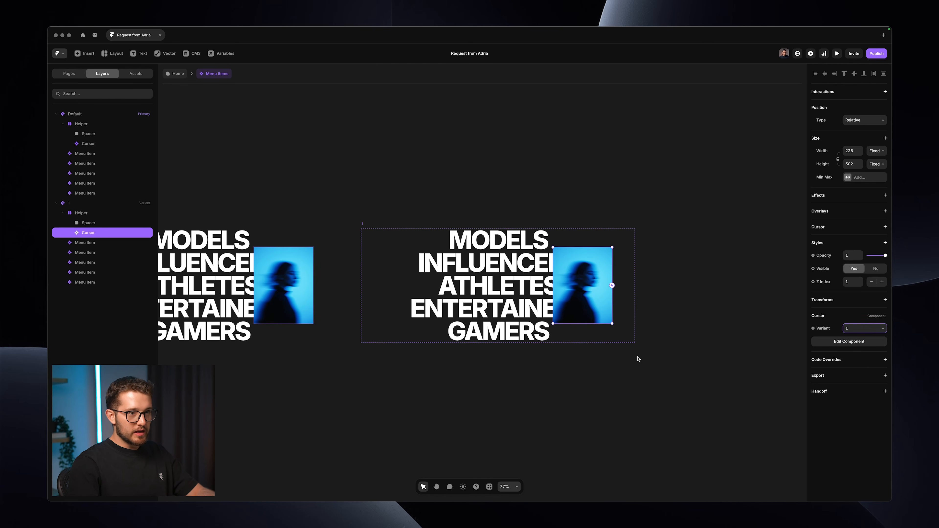
- Hide the Cursor instance in the Default variant and make it visible in variant 1
scroll(638, 357, left, 3)
click(421, 266)
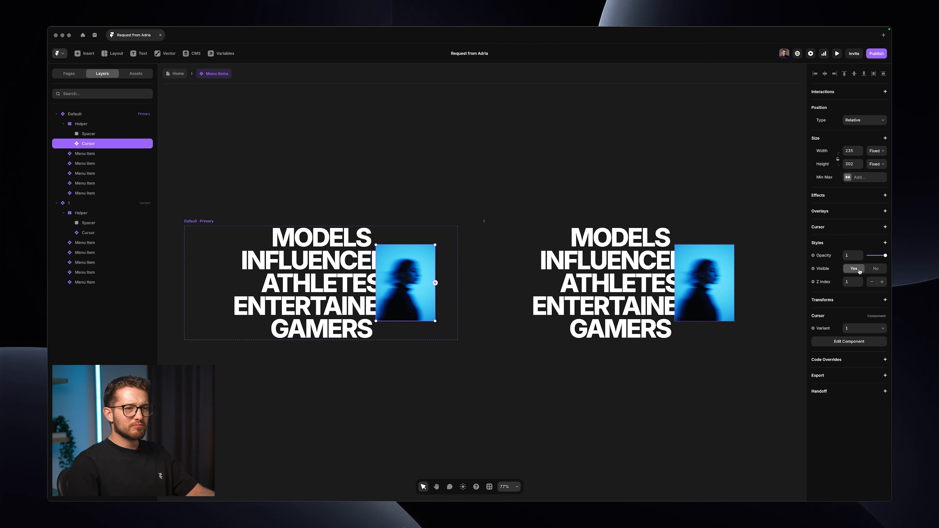
click(873, 270)
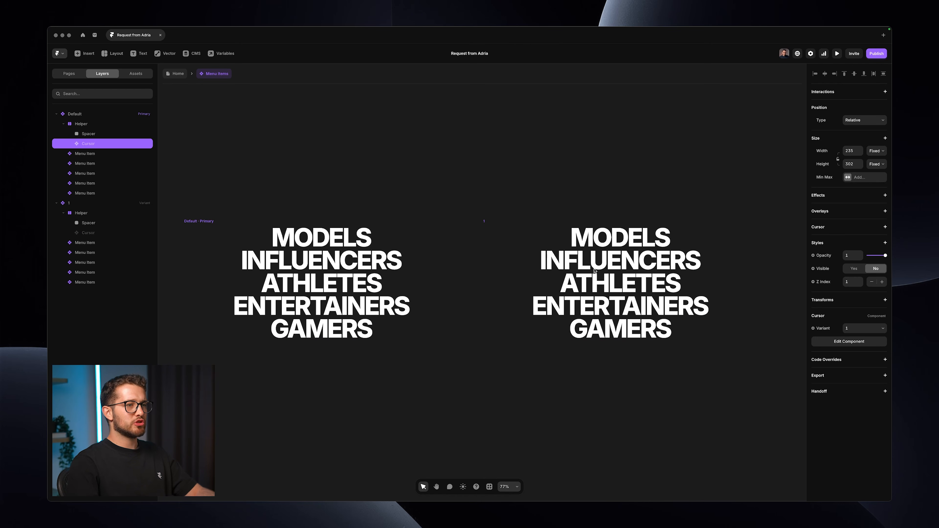
scroll(606, 268, right, 3)
click(62, 201)
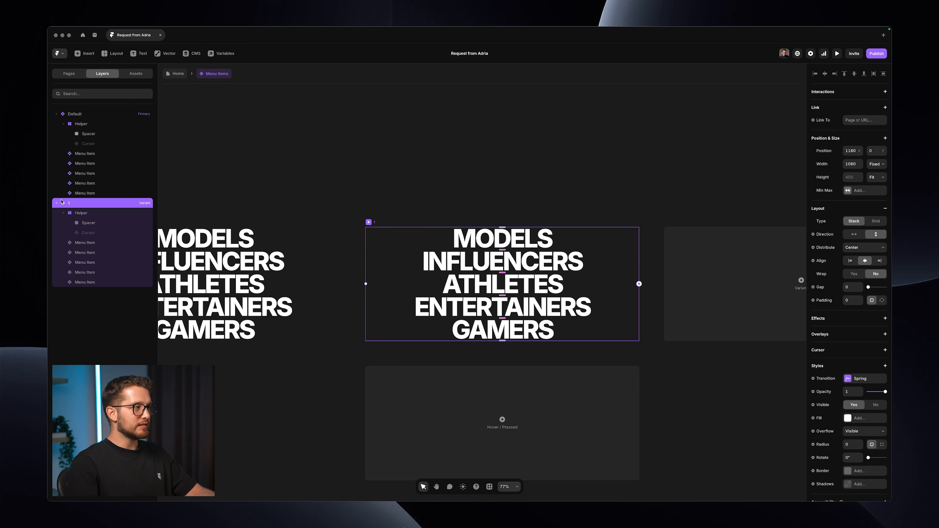
click(85, 232)
click(855, 269)
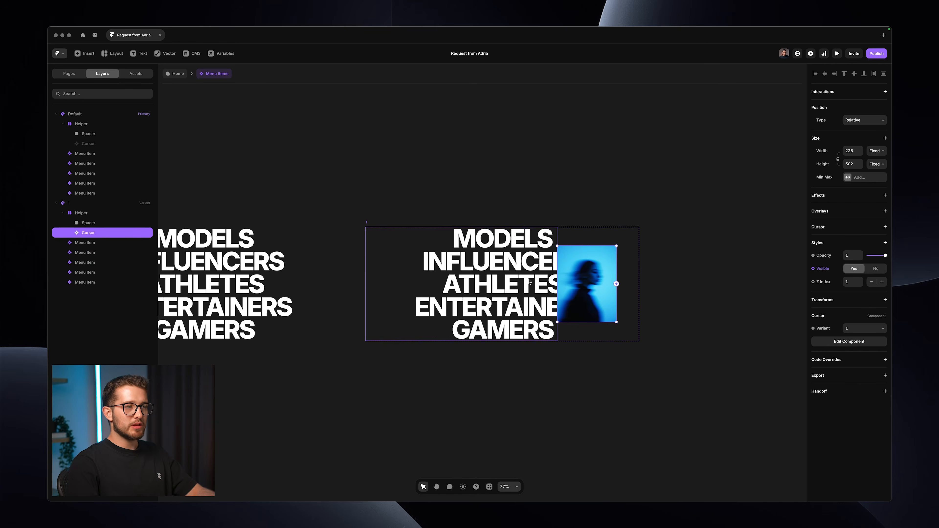
- Add an Appear effect to the hidden Cursor instance in the Default variant and open its enter effect settings
scroll(566, 256, left, 5)
click(566, 256)
scroll(568, 258, right, 1)
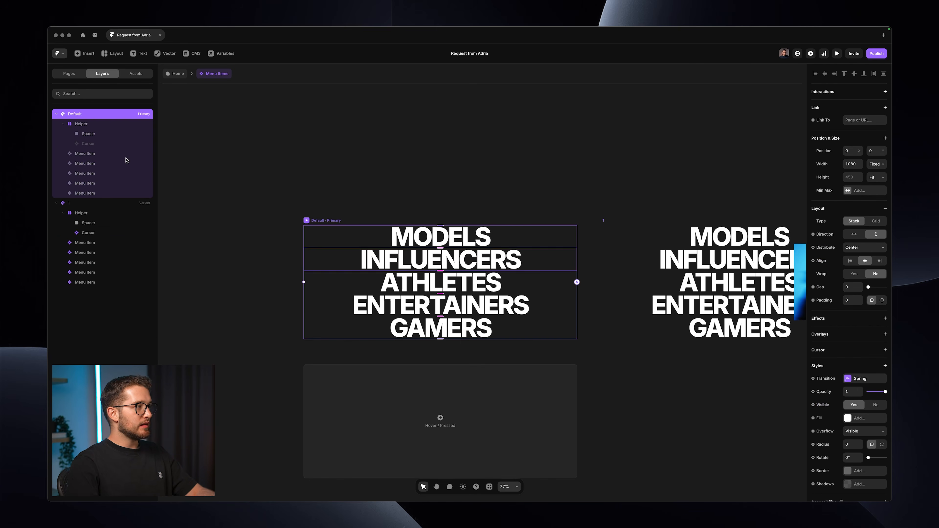
click(85, 144)
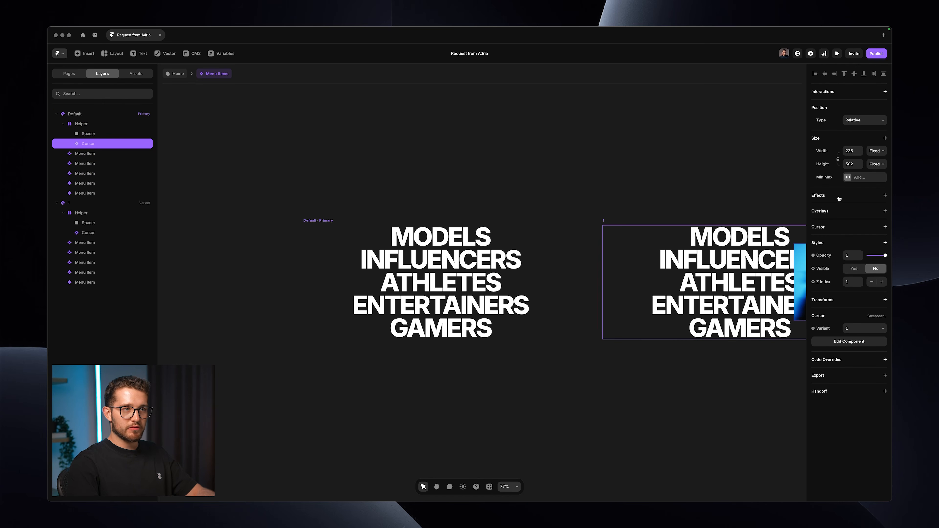
click(839, 199)
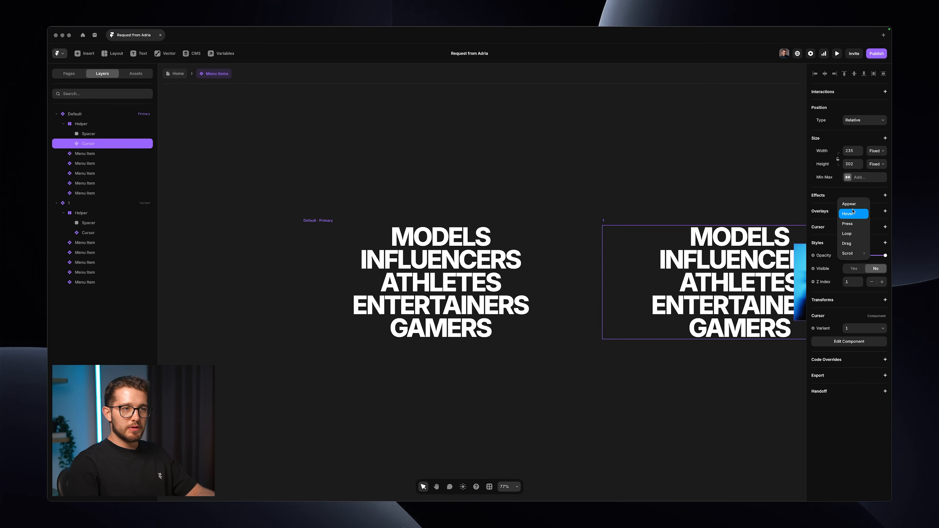
click(850, 204)
click(767, 253)
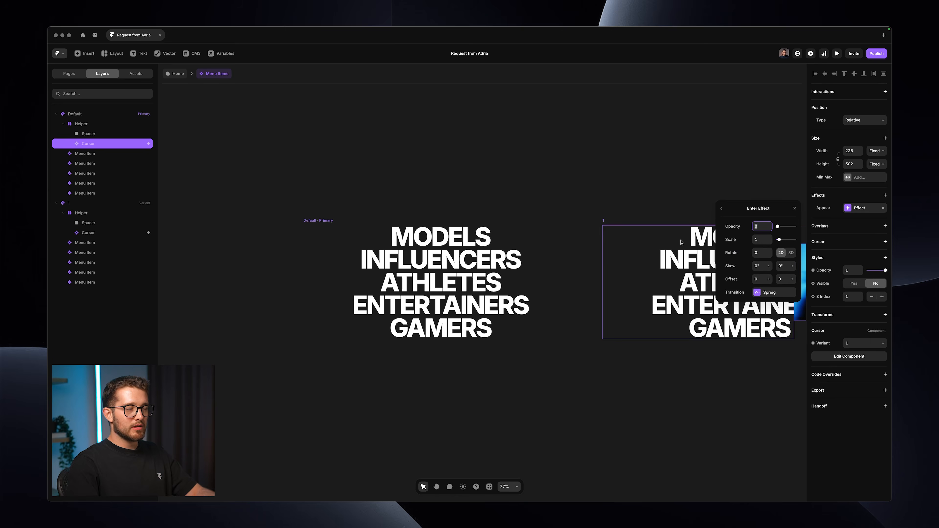
- Switch to the browser to review the menu on the Dulcedo home page, and return to Framer
key(super+Tab)
click(295, 269)
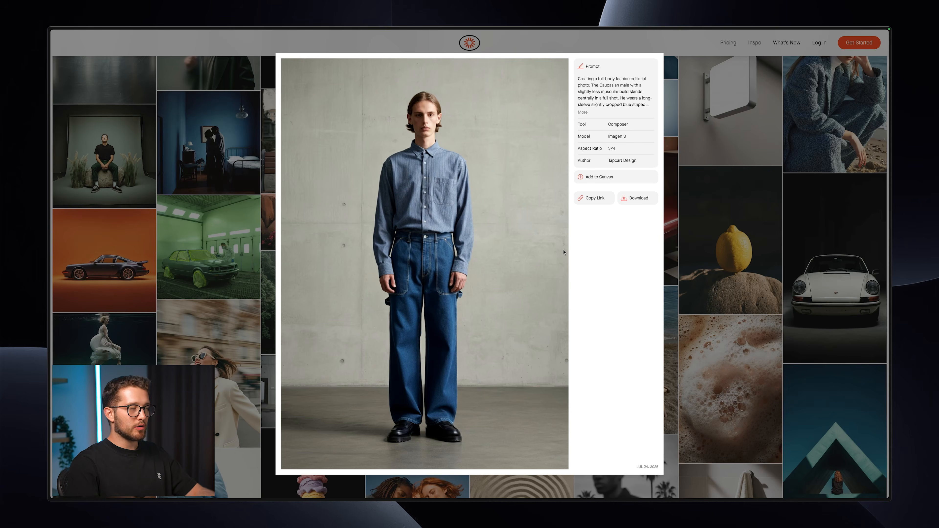
key(super+s)
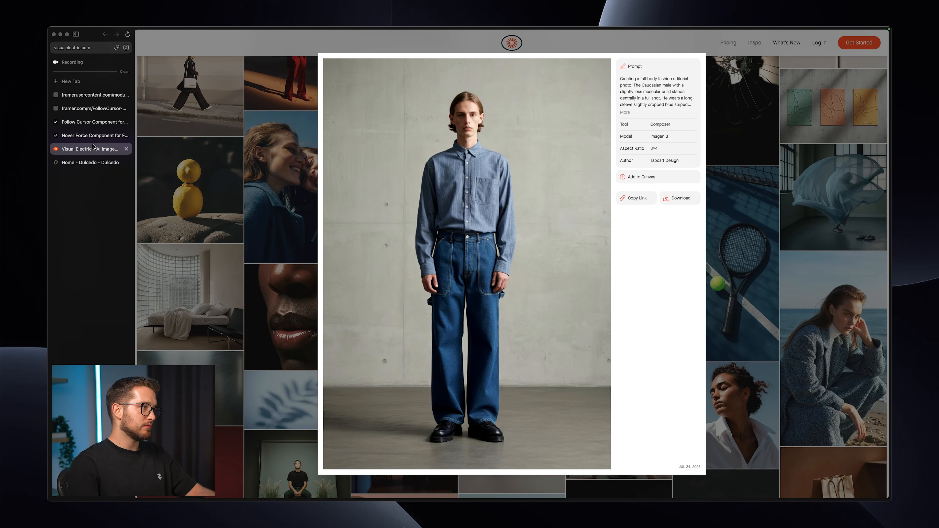
click(90, 163)
key(super+s)
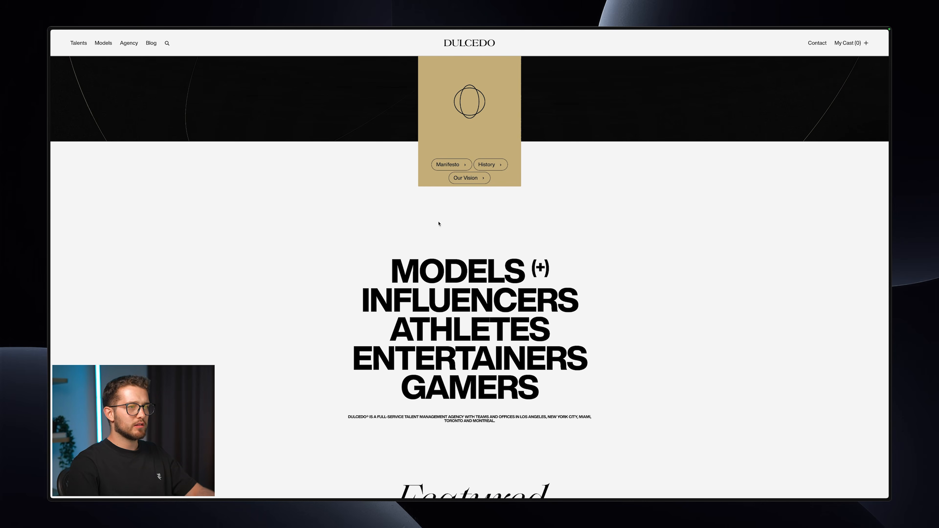
key(super+Tab)
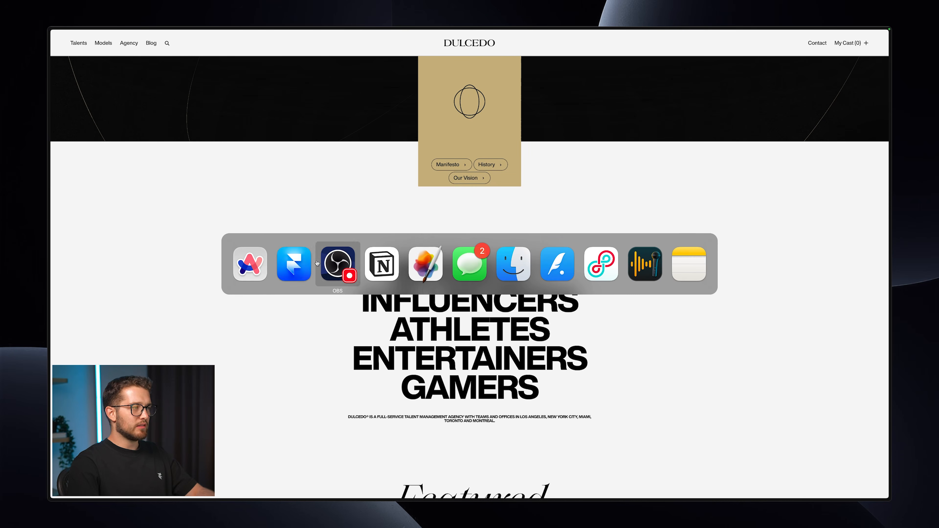
click(292, 268)
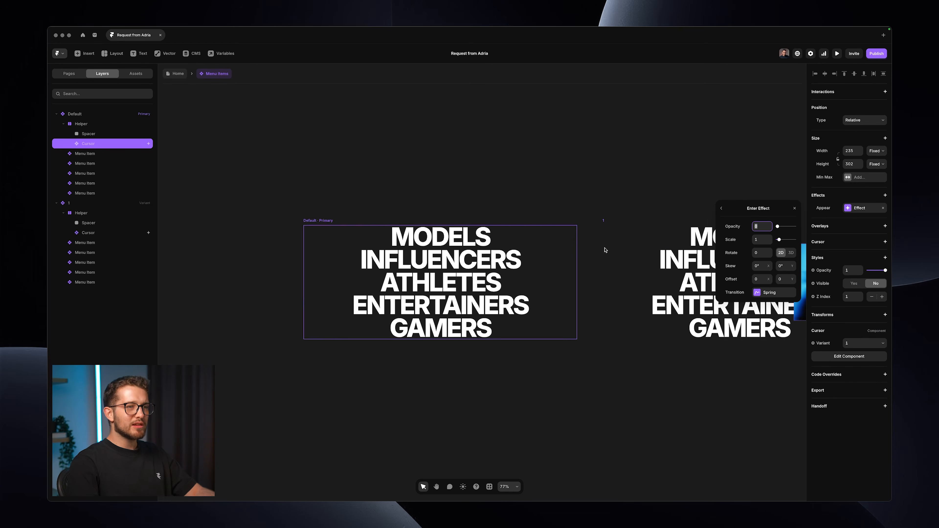
- Set the enter effect's scale to 0.9 and its Spring transition to a time of 0.5 and a bounce of 0
click(750, 237)
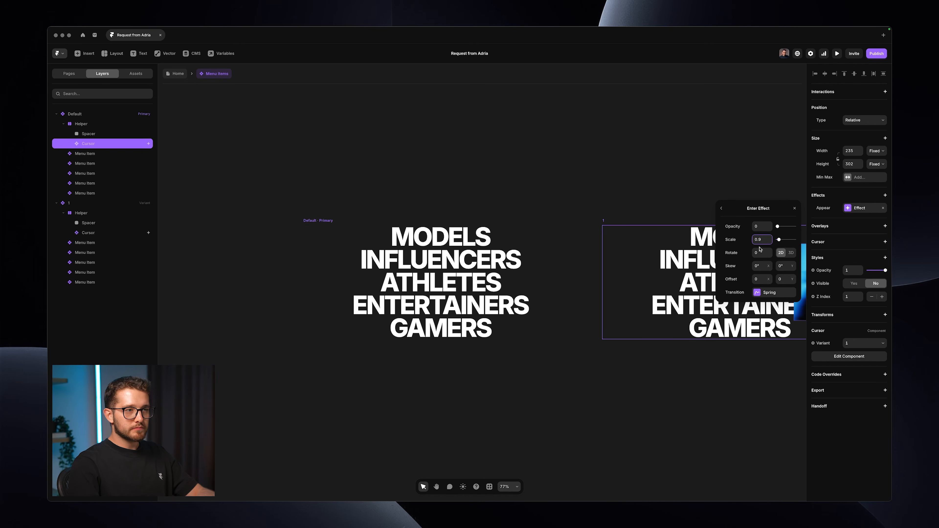
click(768, 293)
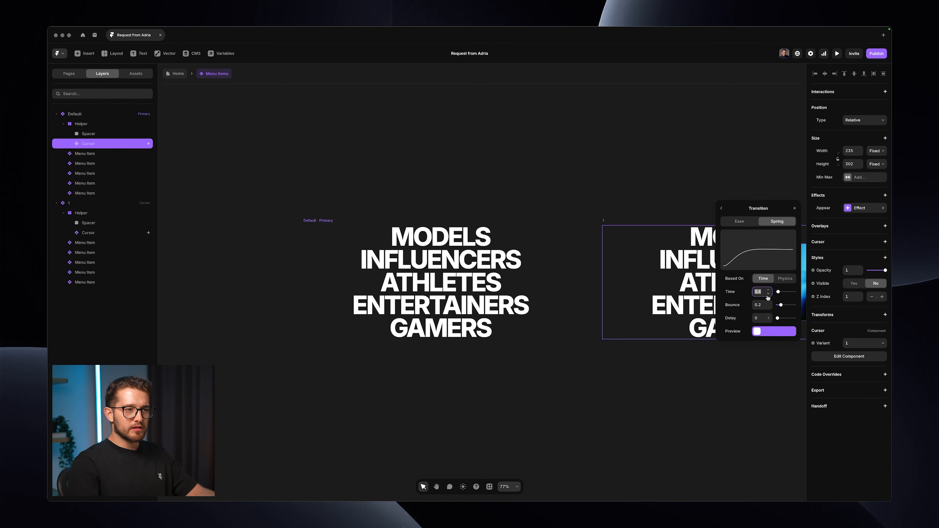
click(768, 291)
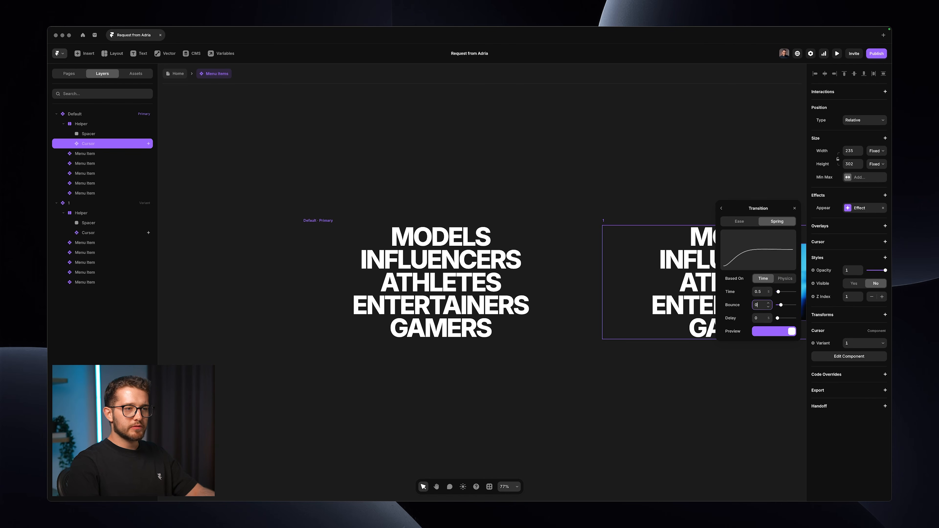
key(Escape)
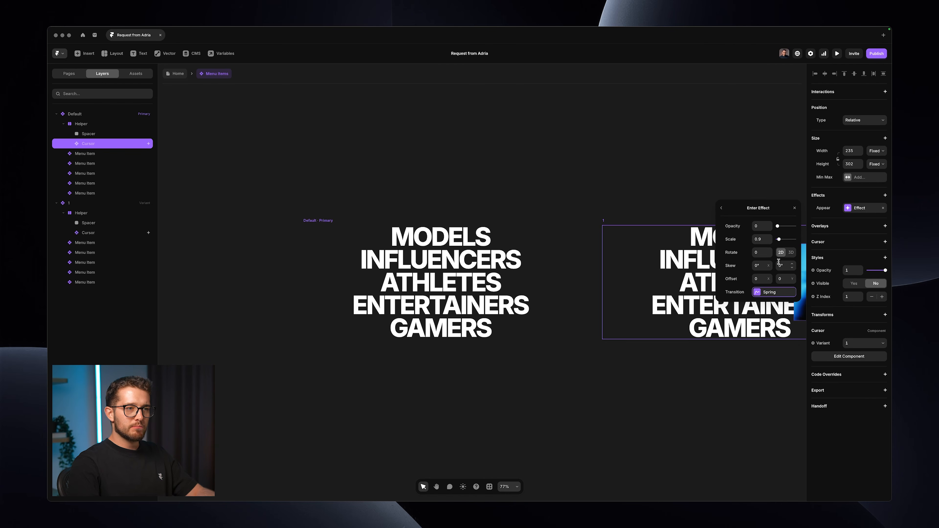
click(794, 210)
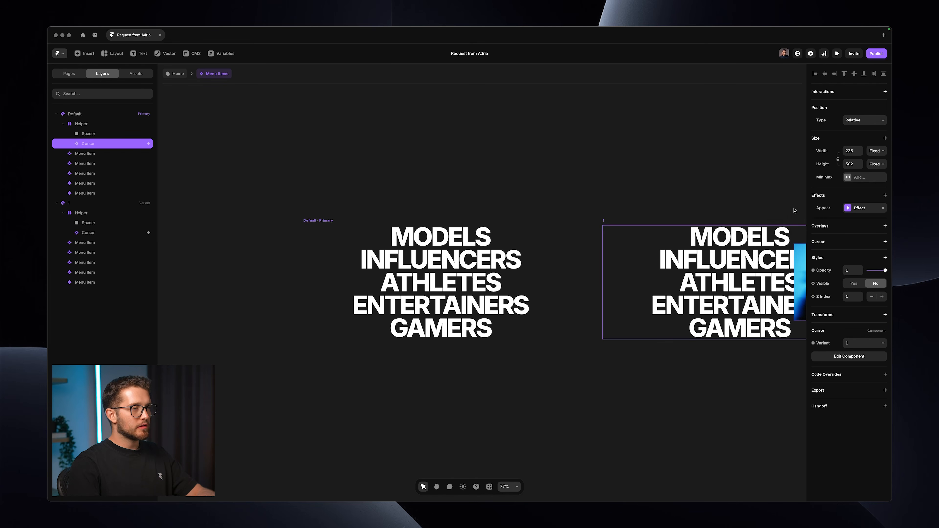
- Examine the Cursor instance's visibility and Appear effect in variant 1, and the image layers inside the Cursor component
scroll(618, 259, right, 5)
click(610, 262)
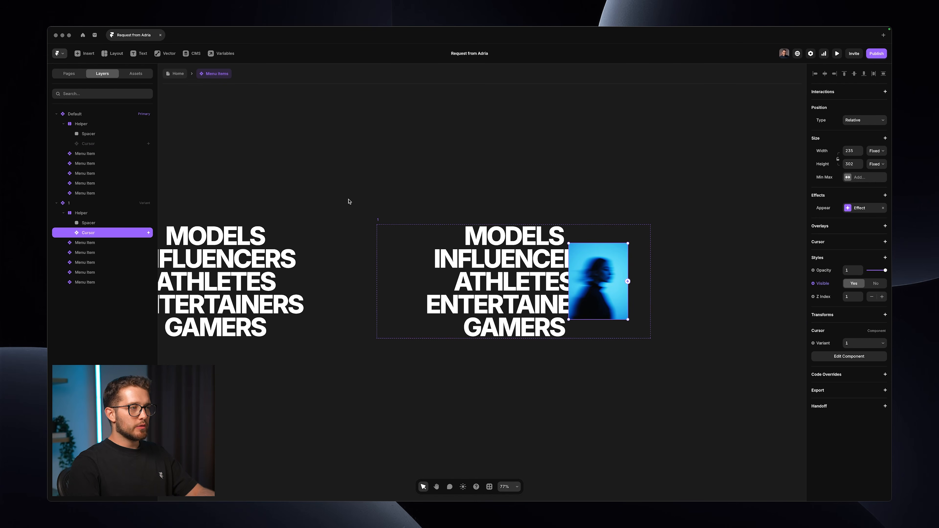
scroll(302, 254, left, 2)
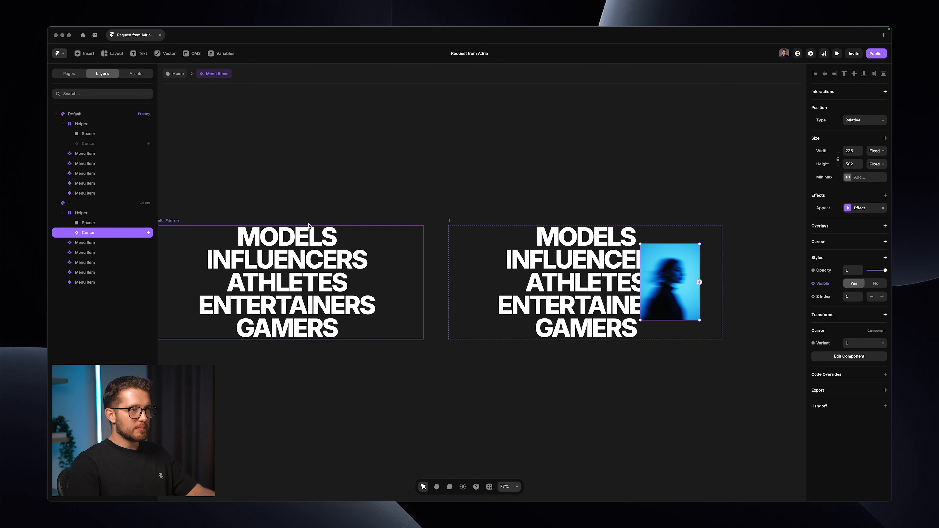
click(378, 270)
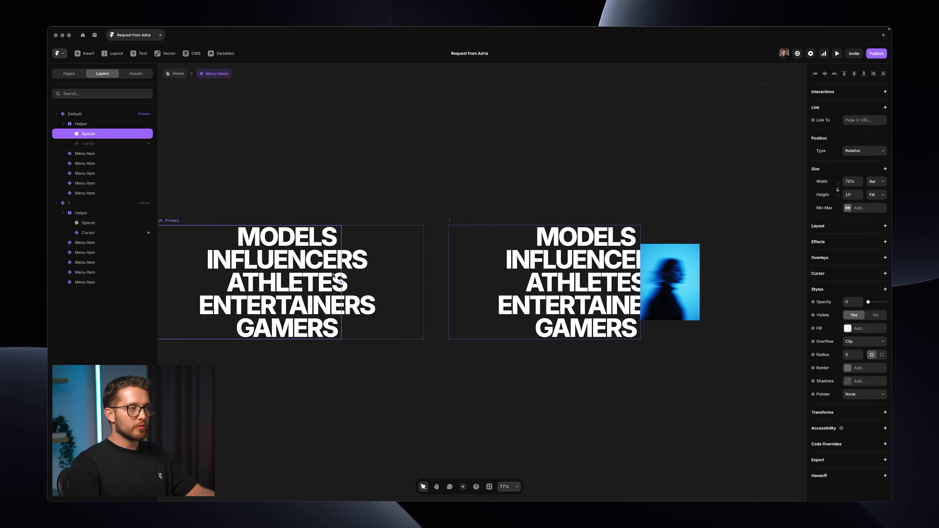
click(694, 279)
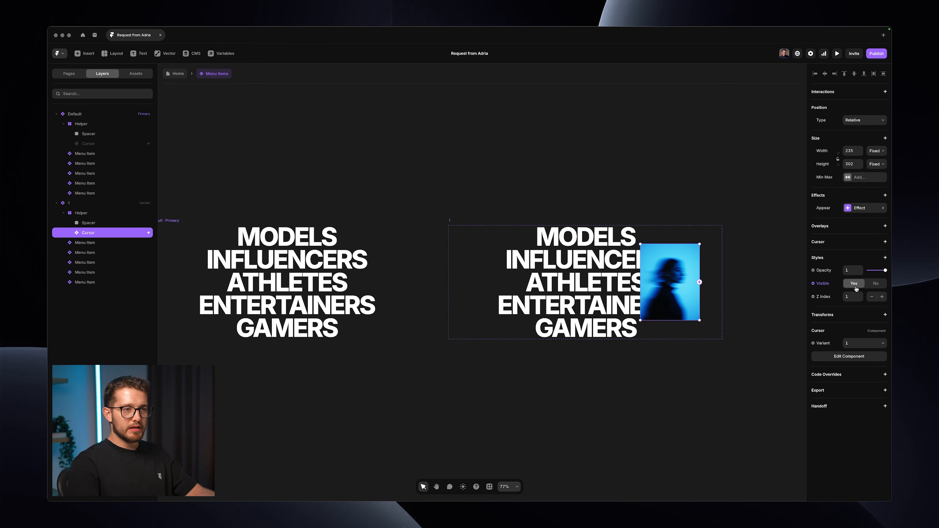
scroll(756, 274, right, 2)
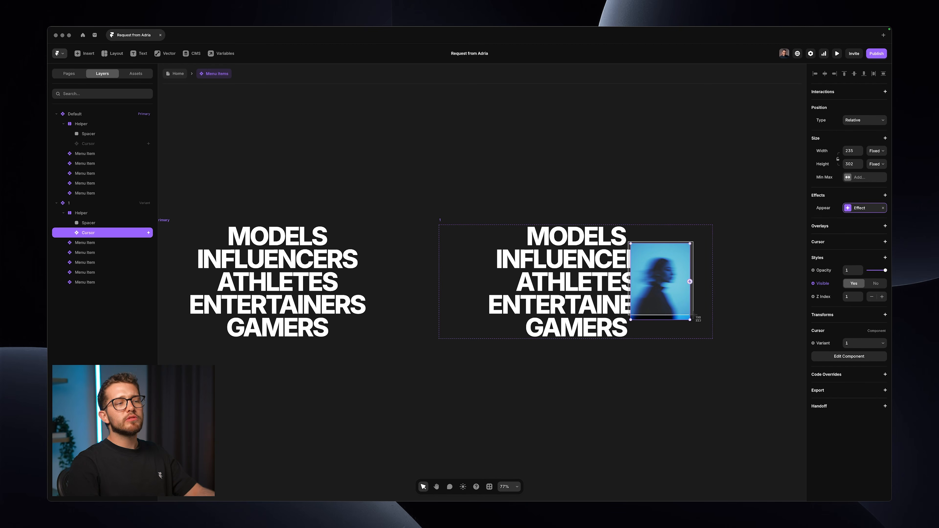
double_click(665, 303)
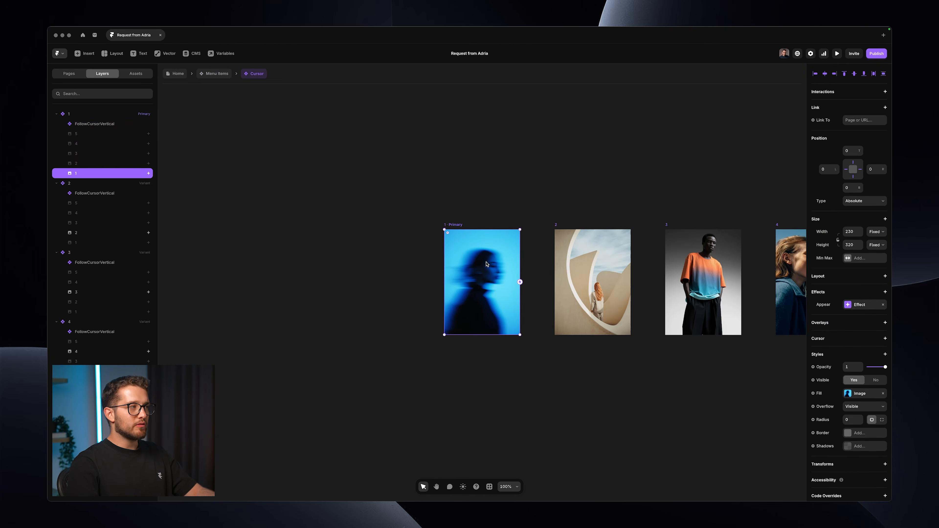
shift+click(109, 136)
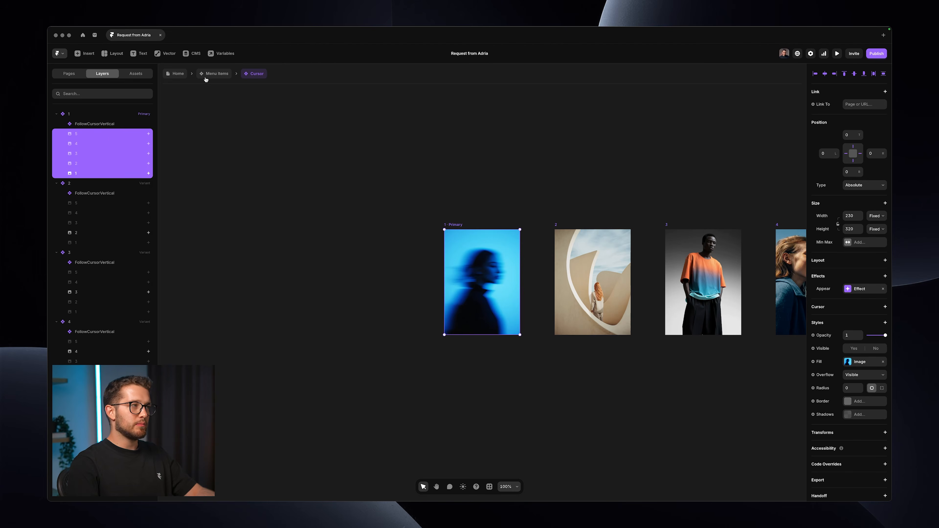
click(216, 77)
scroll(489, 217, right, 3)
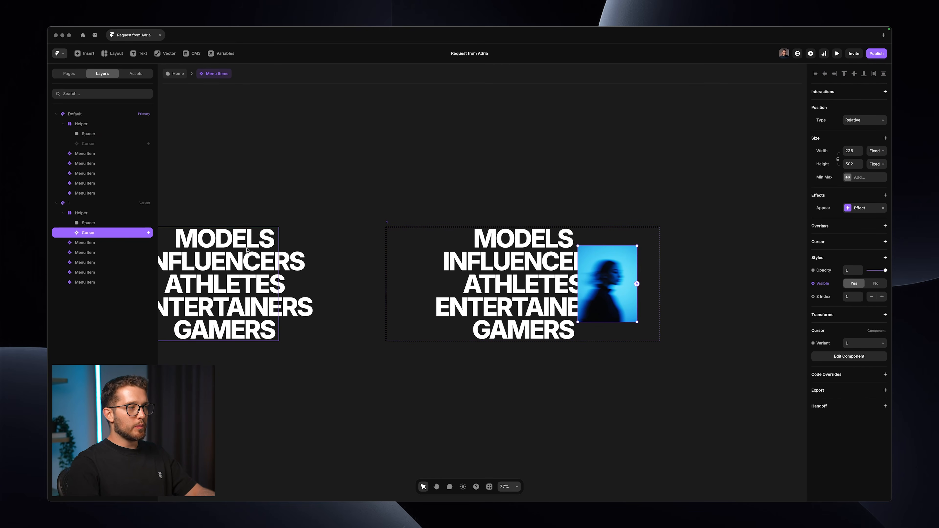
- Lock the Spacer layer inside the Default variant's Helper stack
click(255, 243)
scroll(255, 243, left, 2)
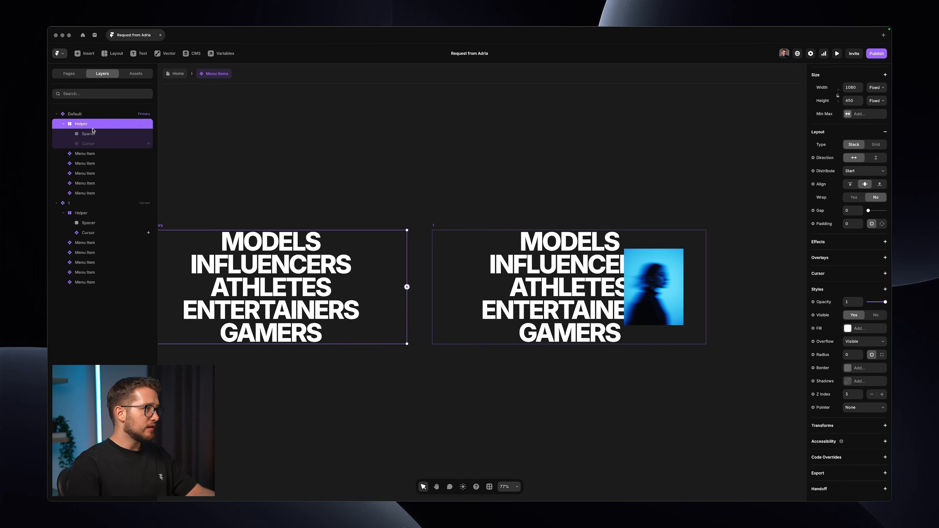
mouse_move(560, 499)
scroll(178, 295, left, 3)
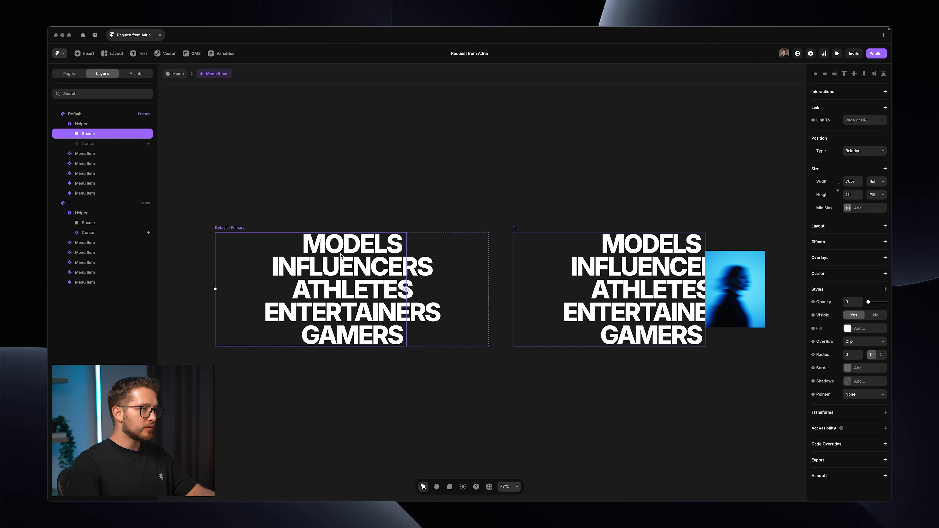
right_click(117, 132)
click(131, 285)
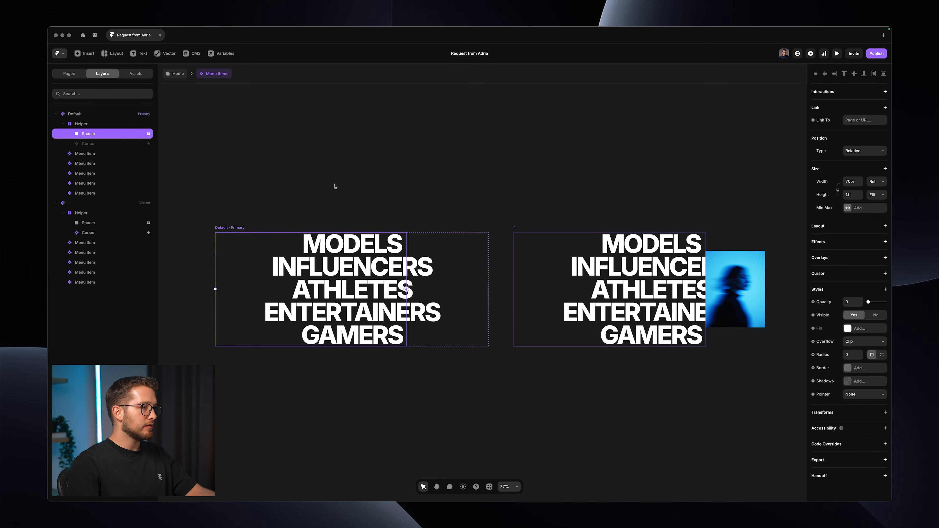
click(335, 186)
- Lock the whole Helper stack in the Default variant and check which layer can be selected behind the cursor image
click(105, 123)
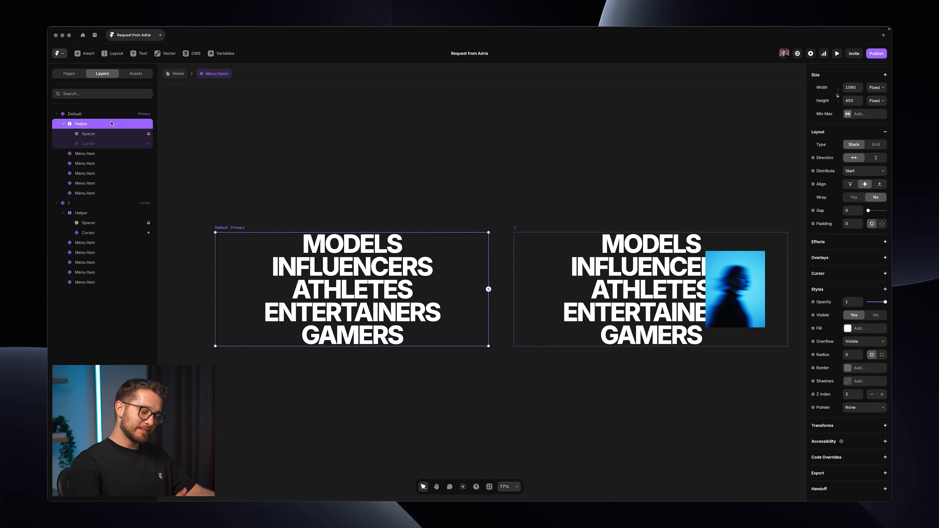
key(super+l)
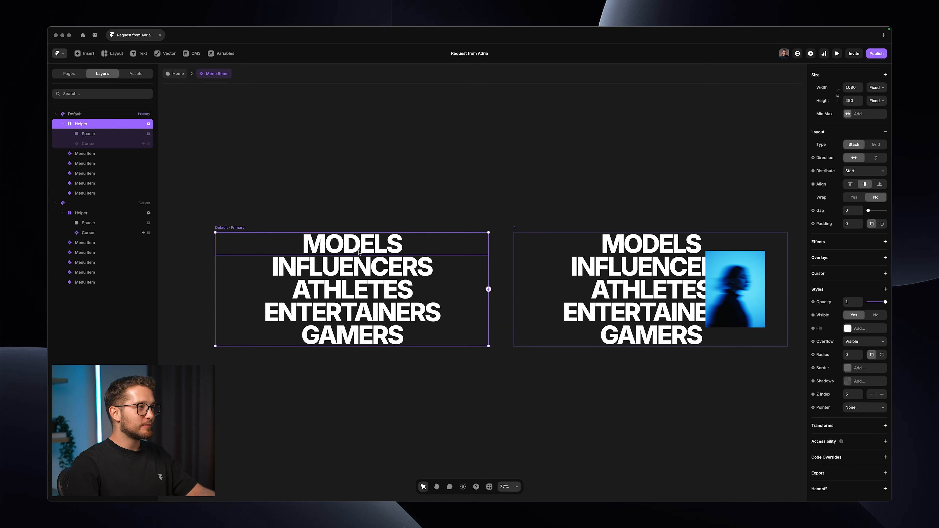
click(735, 272)
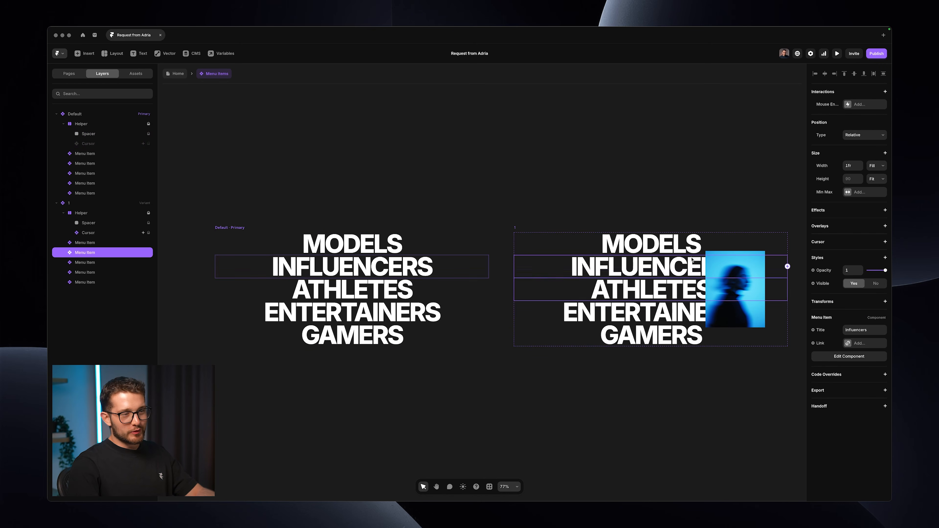
click(494, 151)
- Connect the Models menu item's Mouse Enter interaction in the Default variant to variant 1
click(332, 246)
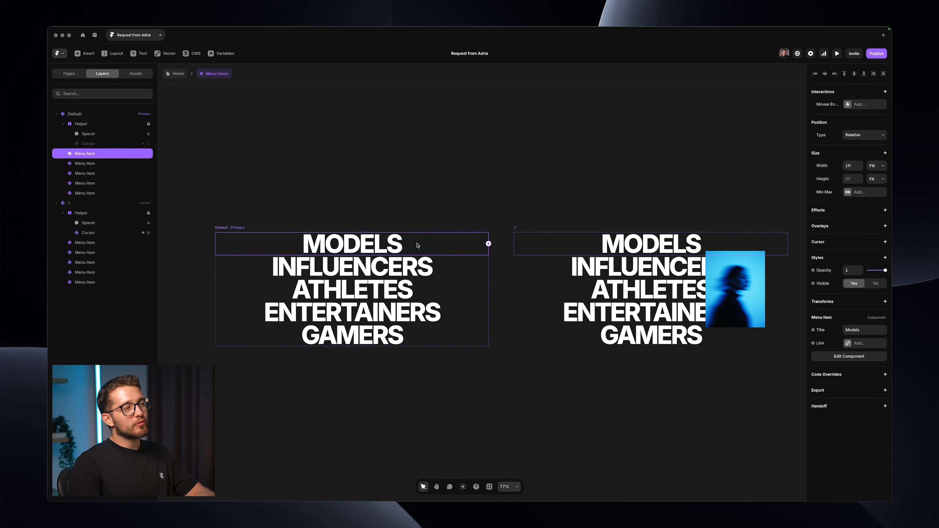
drag(488, 243, 540, 281)
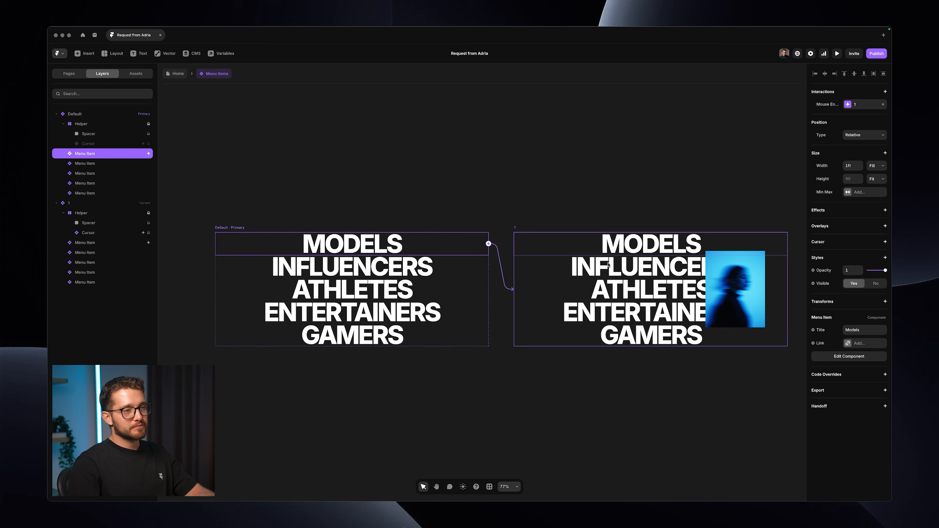
click(591, 209)
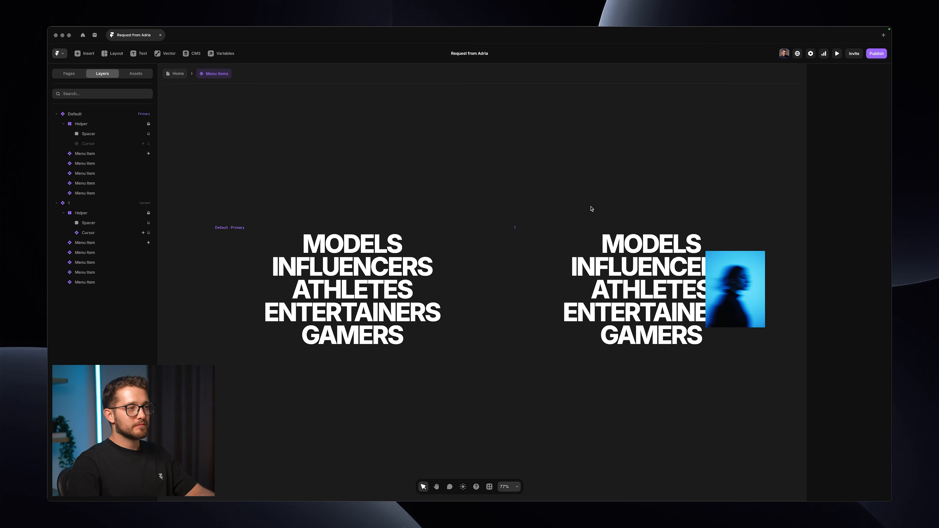
- Preview the home page and test the hover effect on the Models menu item
click(175, 74)
key(super+p)
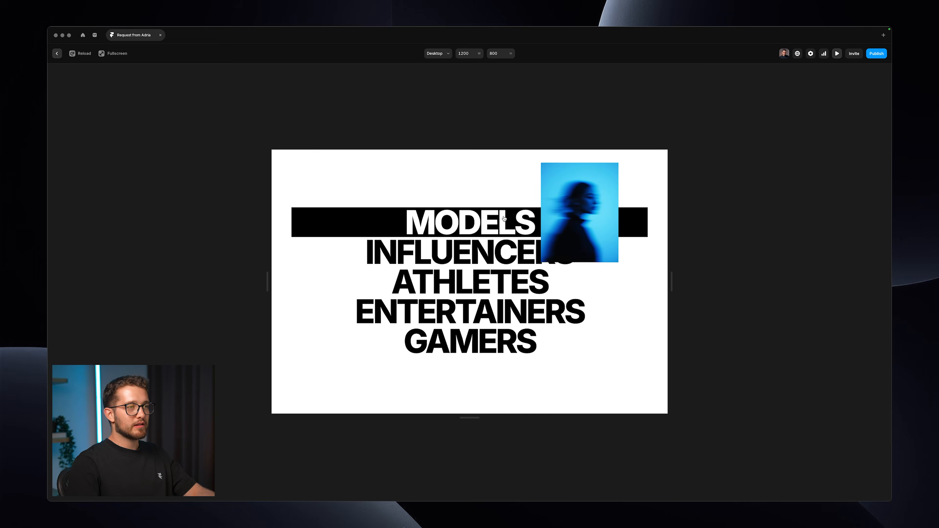
key(Escape)
- Remove the Appear effect from the Cursor instance in the Default variant of Menu Items
double_click(398, 225)
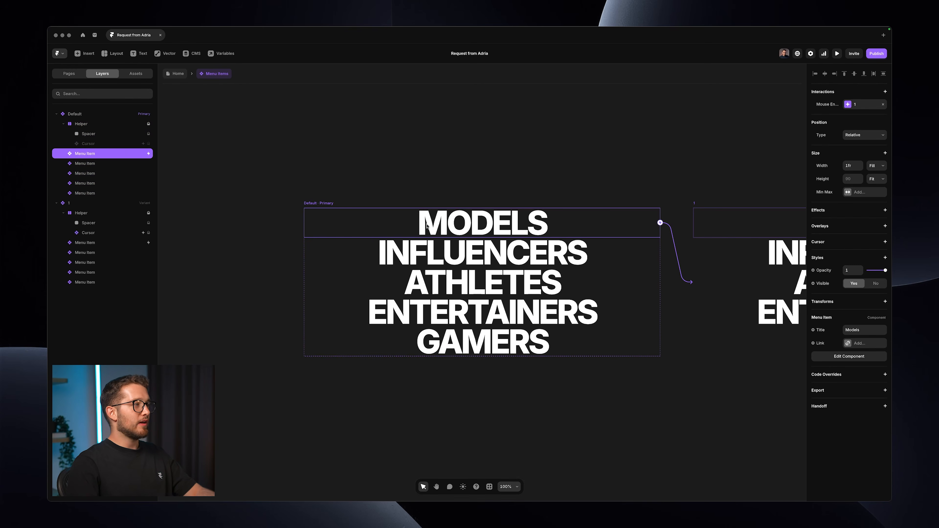
click(88, 143)
click(884, 195)
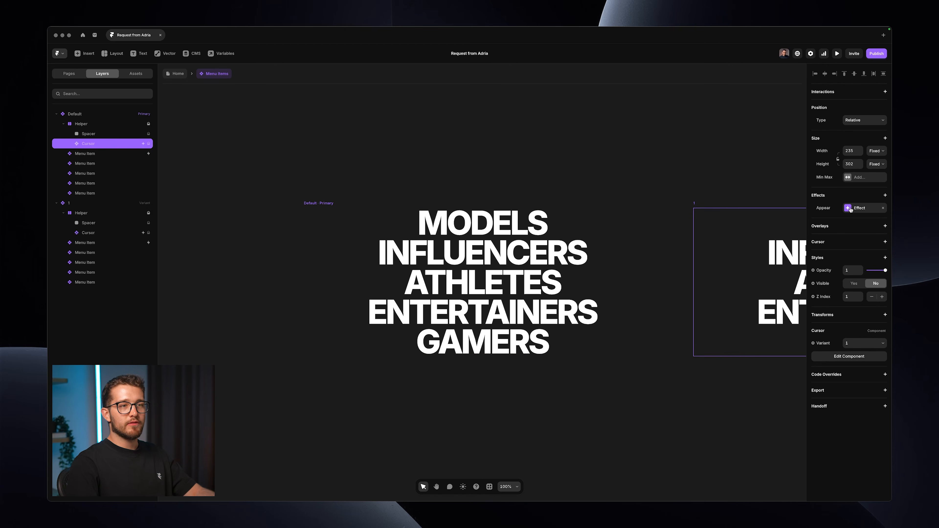
click(456, 172)
- Preview the home page again to check how the cursor image appears without the Appear effect
click(171, 75)
key(super+p)
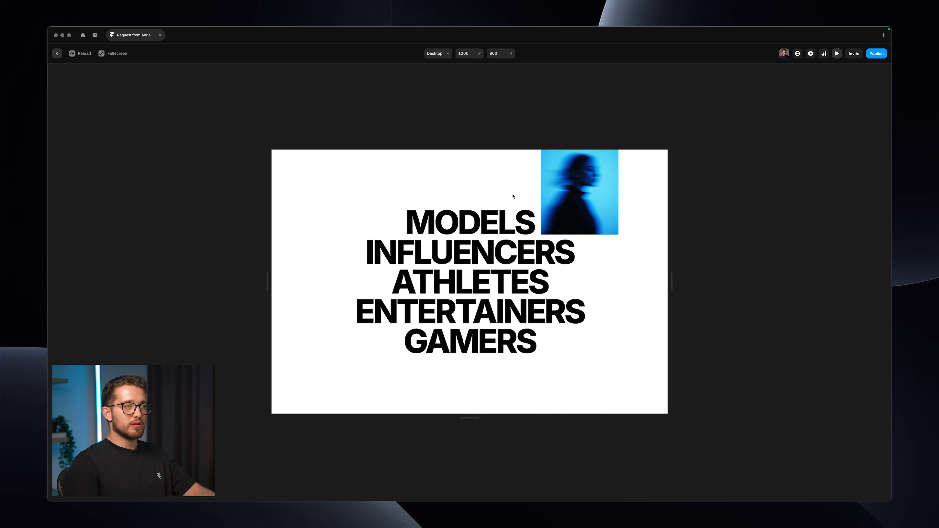
key(Escape)
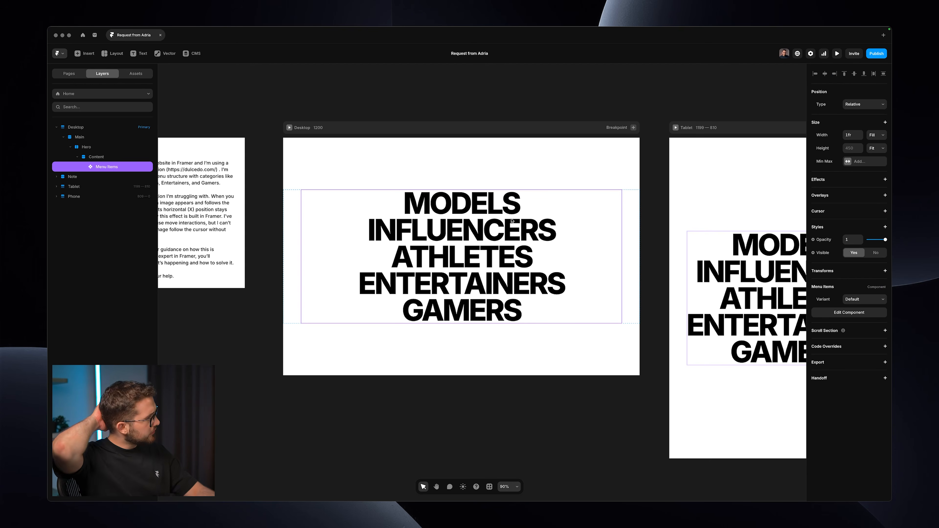
- Add a new variant after variant 1 in the Menu Items component and name it 2
double_click(512, 221)
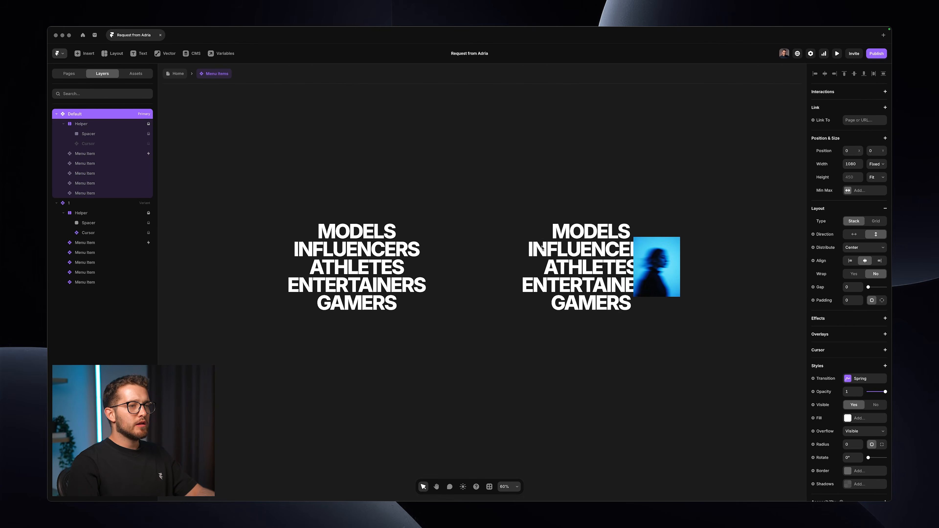
scroll(542, 248, right, 4)
click(428, 210)
click(654, 236)
text(2)
key(Return)
scroll(520, 245, left, 3)
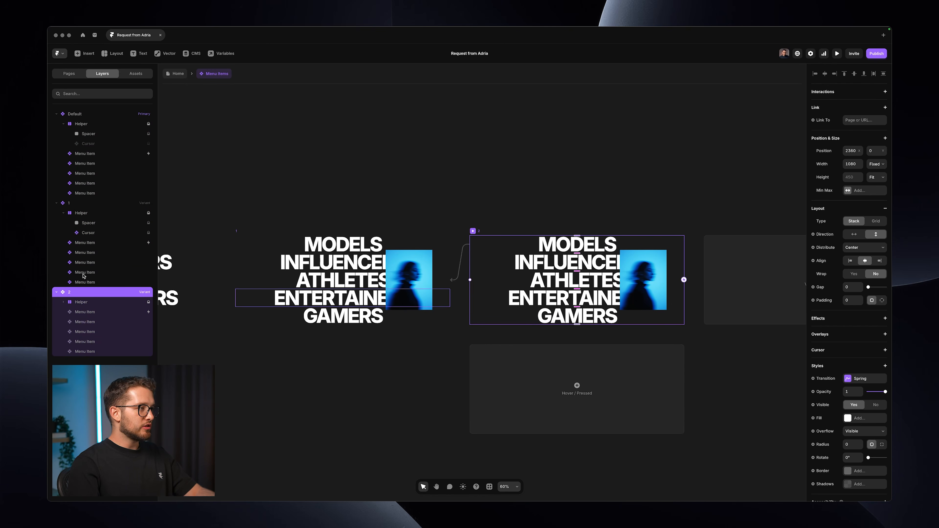
- Unlock the Helper stack in the Default variant
scroll(342, 247, left, 5)
click(342, 259)
click(105, 126)
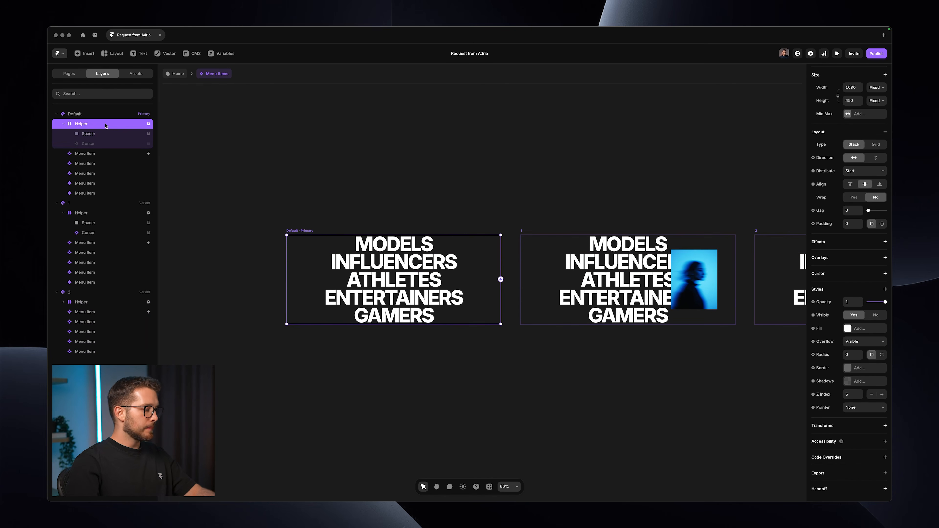
scroll(396, 201, right, 5)
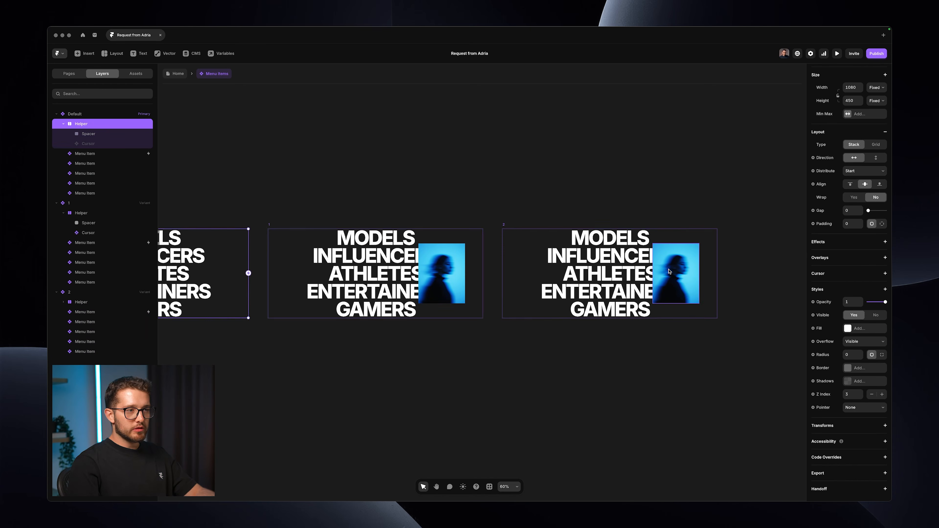
- Switch the Cursor instance in Menu Items variant 2 to its variant 2 image
click(676, 273)
click(875, 328)
click(867, 335)
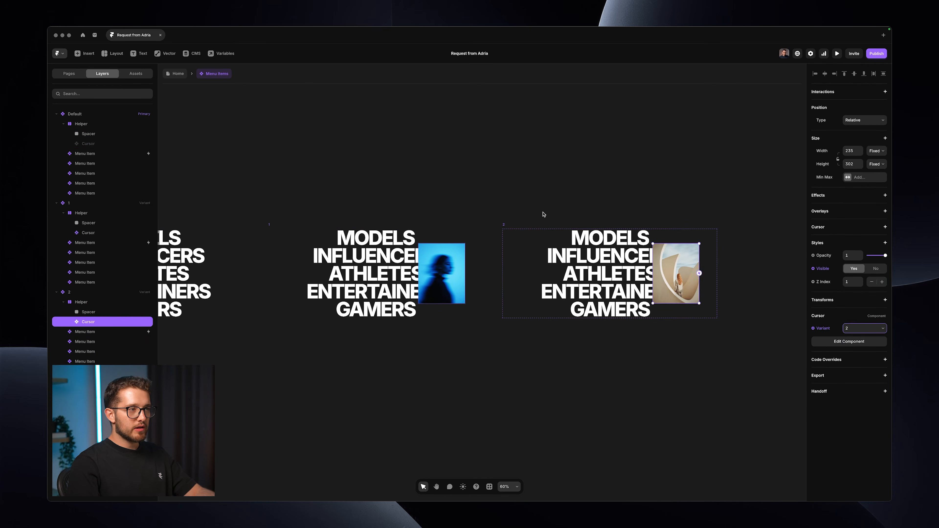
- Add Menu Items variant 3 from variant 2 and switch its Cursor instance to variant 3
click(536, 224)
scroll(537, 224, right, 2)
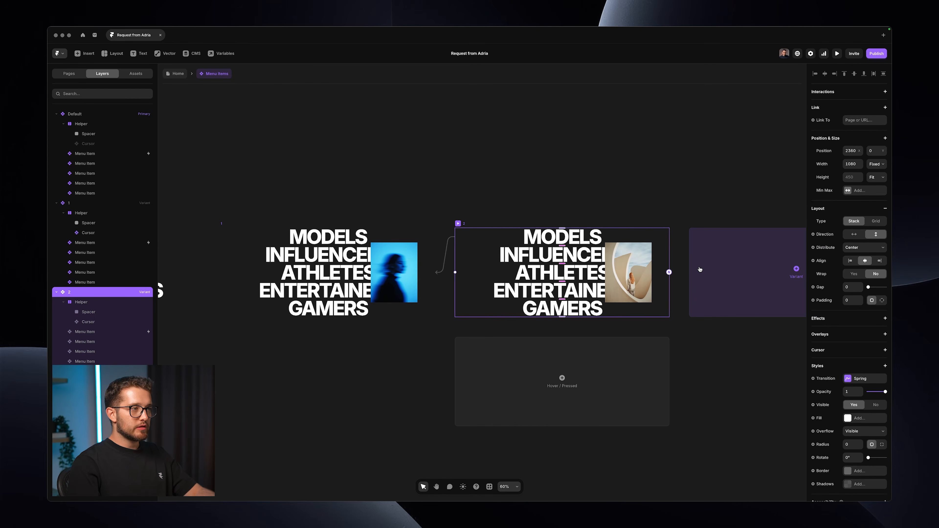
click(699, 270)
click(547, 277)
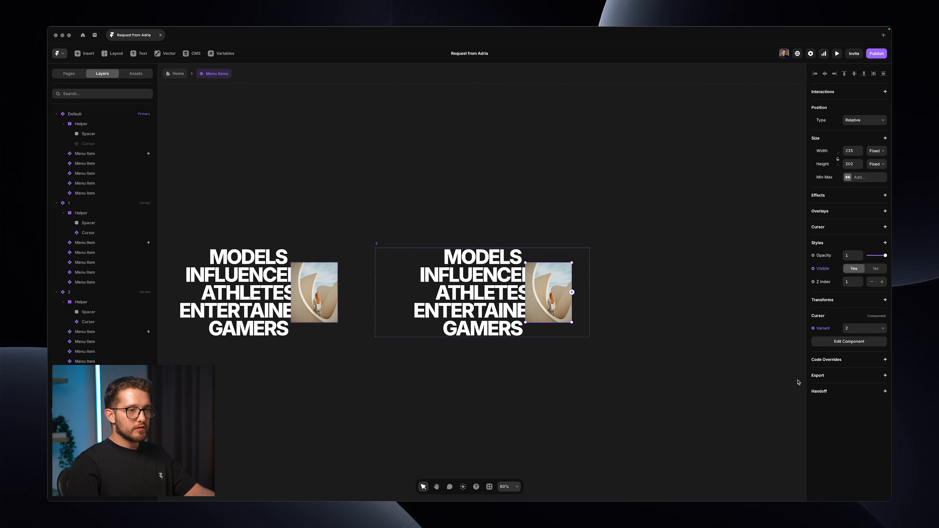
click(875, 331)
click(865, 337)
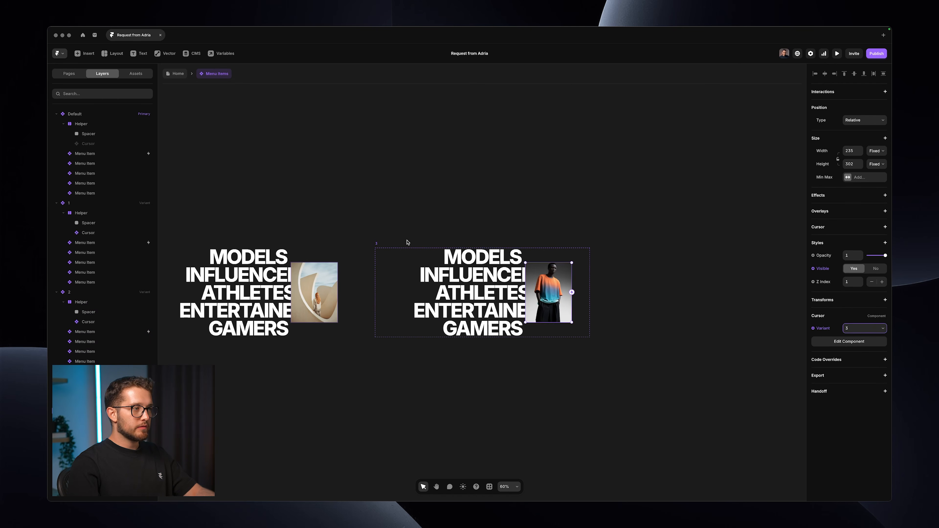
- Add Menu Items variant 4 from variant 3 and switch its Cursor instance to variant 4
click(406, 245)
click(661, 272)
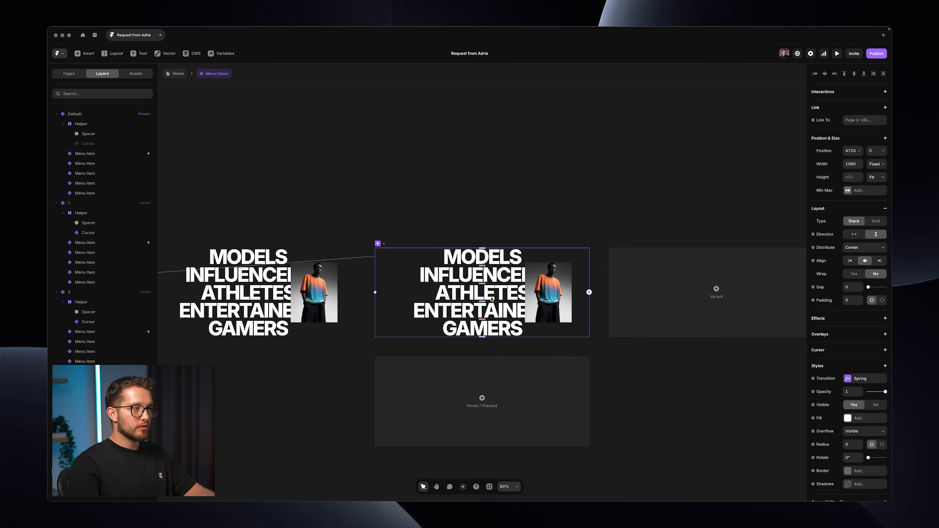
click(548, 292)
click(850, 332)
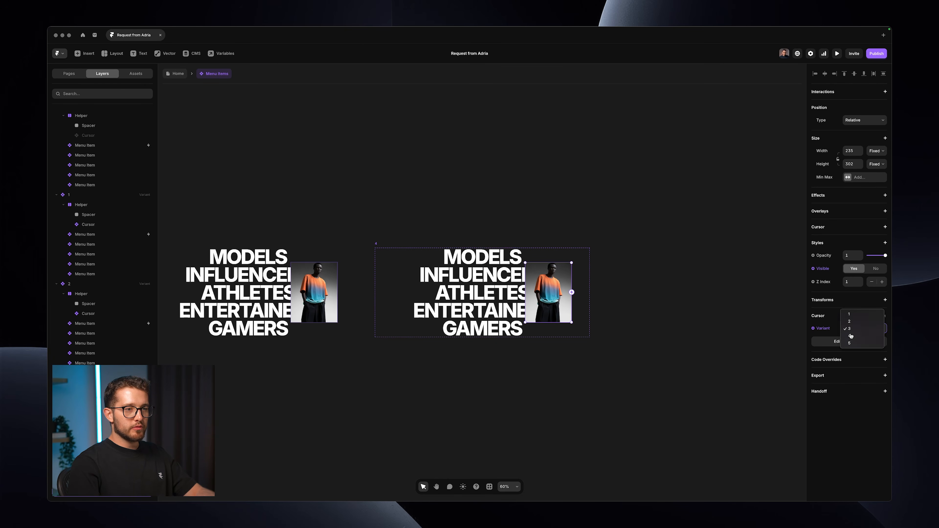
click(850, 336)
- Duplicate Menu Items variant 4 as variant 5 and switch its Cursor instance to variant 5
click(400, 244)
key(super+d)
key(super+r)
text(5)
key(Return)
click(560, 280)
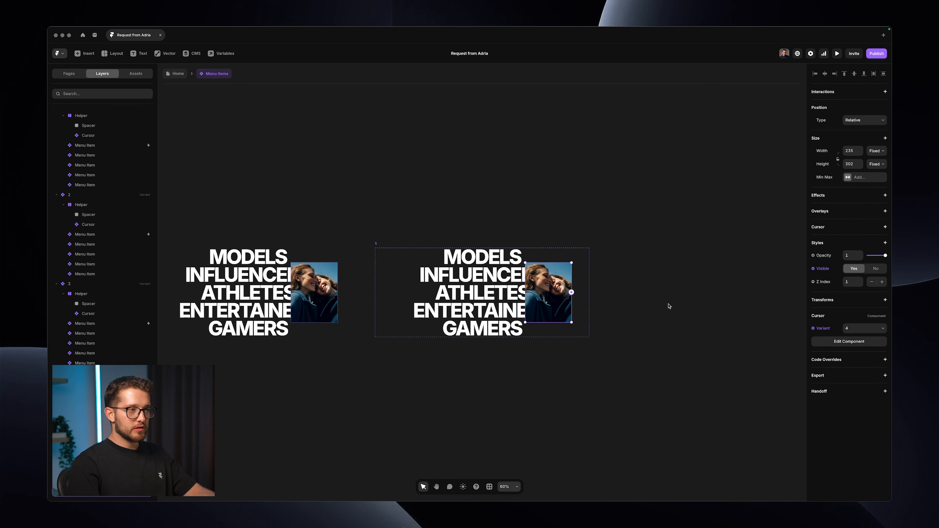
click(864, 328)
click(867, 336)
click(586, 381)
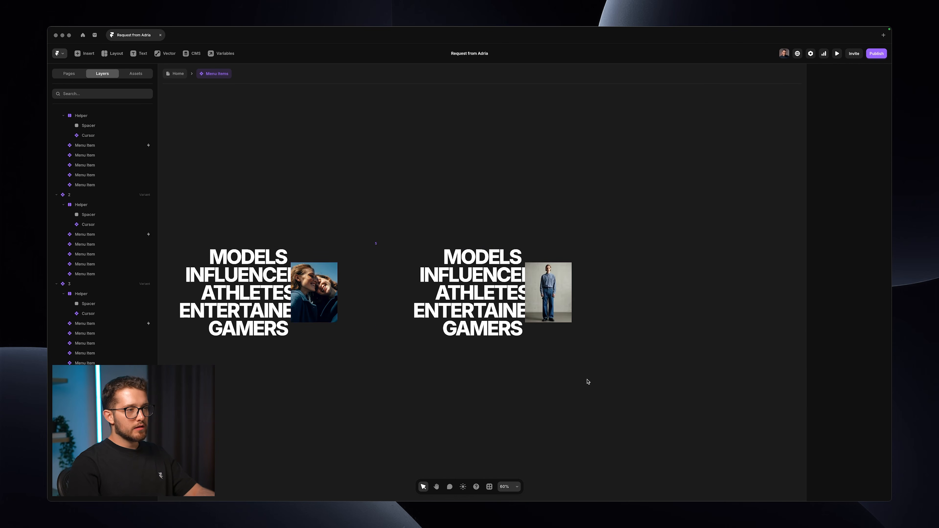
- Lock the Helper stack in the Default variant again so the menu items behind it can be selected
scroll(588, 382, left, 3)
scroll(588, 382, left, 6)
scroll(588, 381, down, 3)
scroll(588, 382, left, 3)
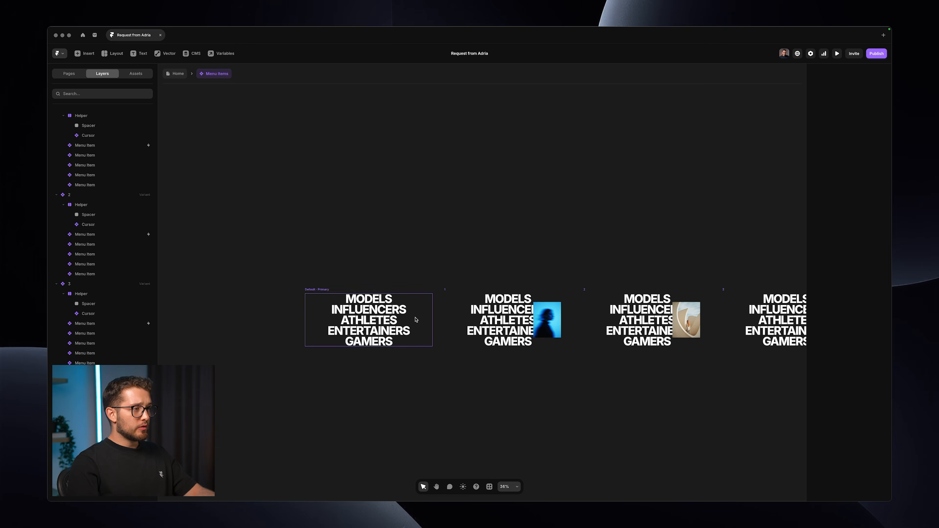
scroll(417, 319, up, 3)
click(361, 290)
scroll(109, 127, up, 2)
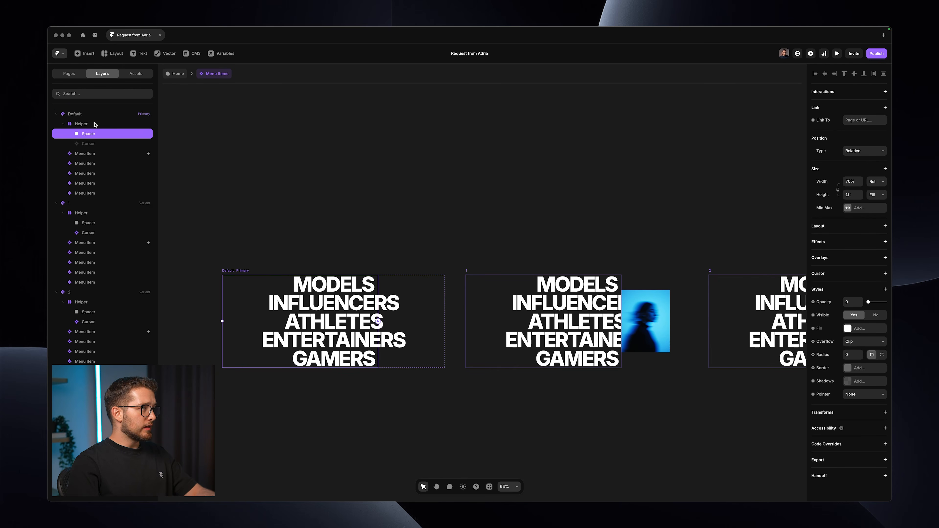
click(95, 115)
click(95, 125)
key(super+l)
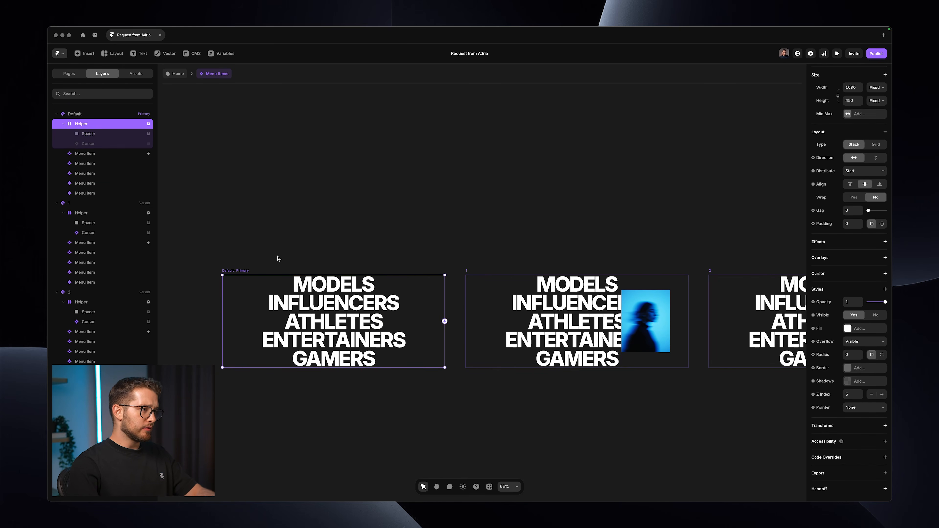
- Connect the Mouse Enter interactions of Influencers and Athletes in the Default variant to variants 2 and 3 respectively
click(334, 282)
click(357, 303)
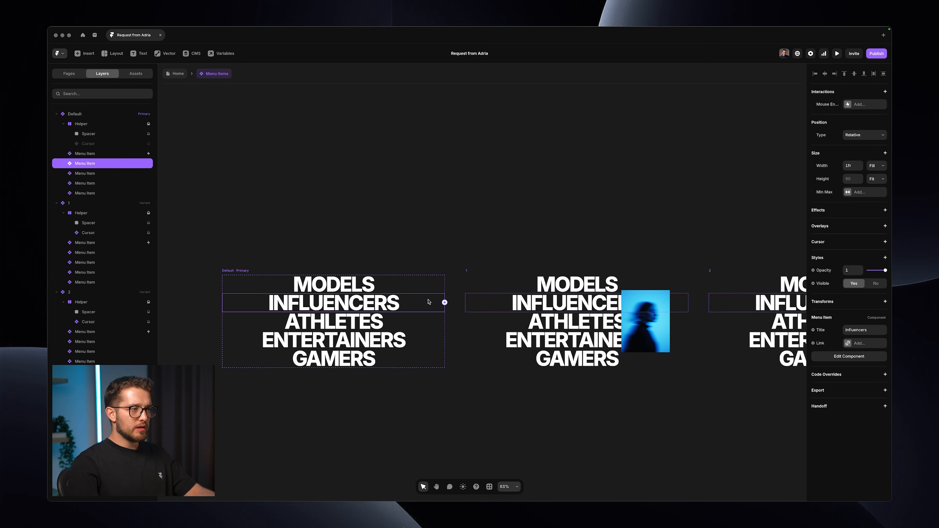
scroll(429, 302, down, 3)
drag(439, 302, 677, 303)
click(371, 314)
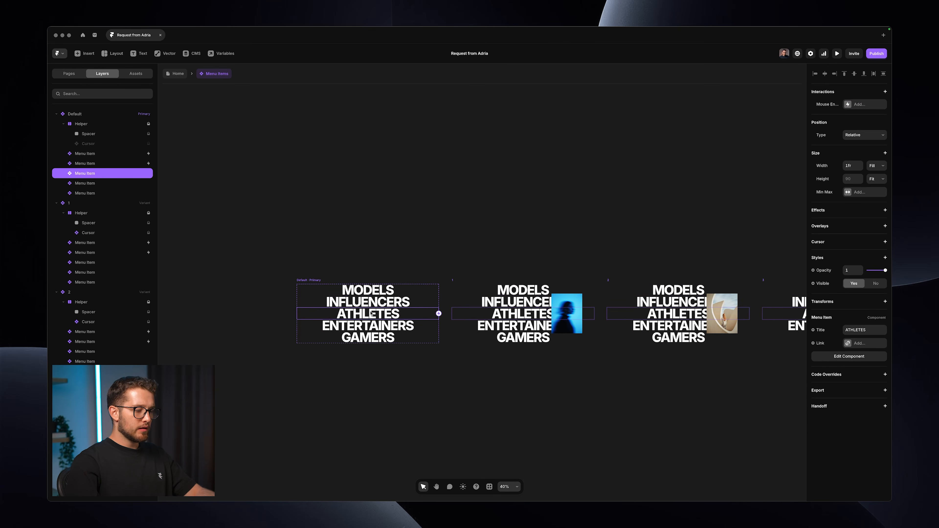
drag(439, 313, 772, 319)
- Connect the Mouse Enter interactions of Entertainers and Gamers in the Default variant to variants 4 and 5 respectively
click(367, 326)
scroll(370, 327, down, 3)
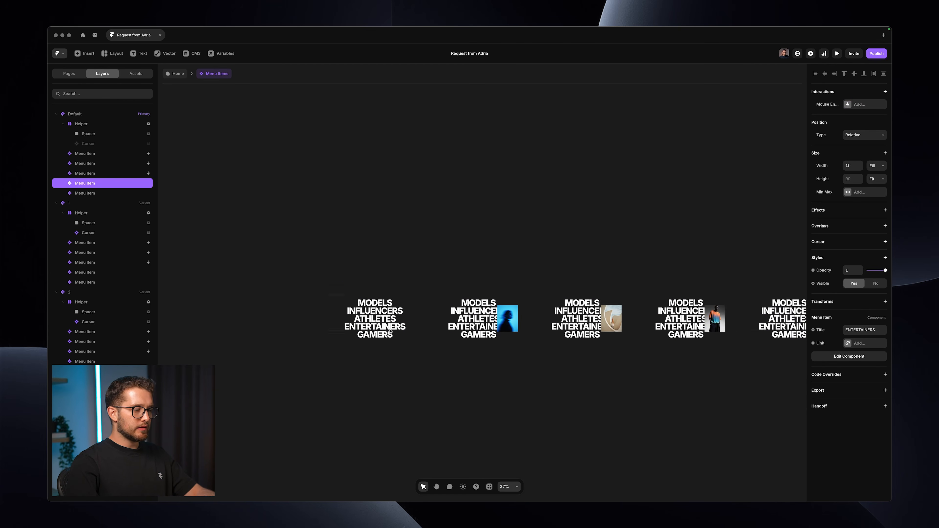
drag(426, 322, 776, 318)
scroll(482, 296, right, 4)
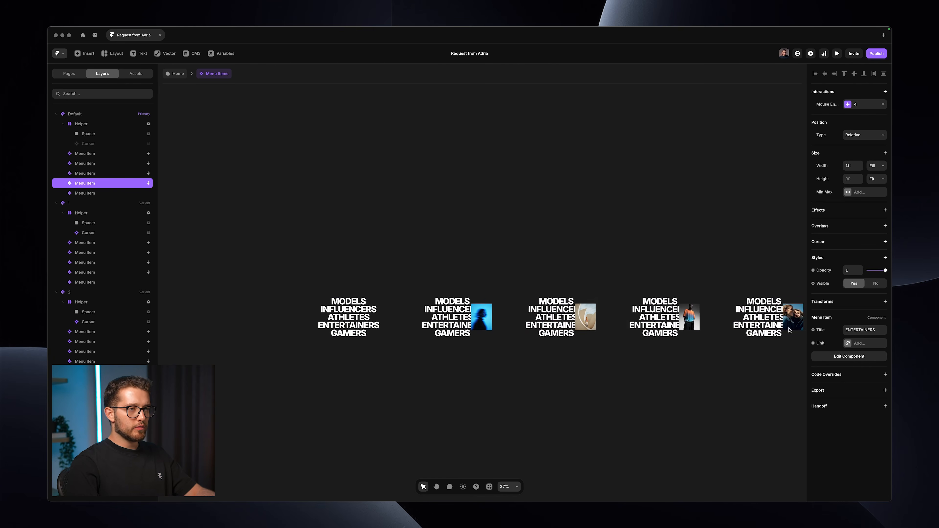
click(244, 333)
drag(270, 331, 740, 318)
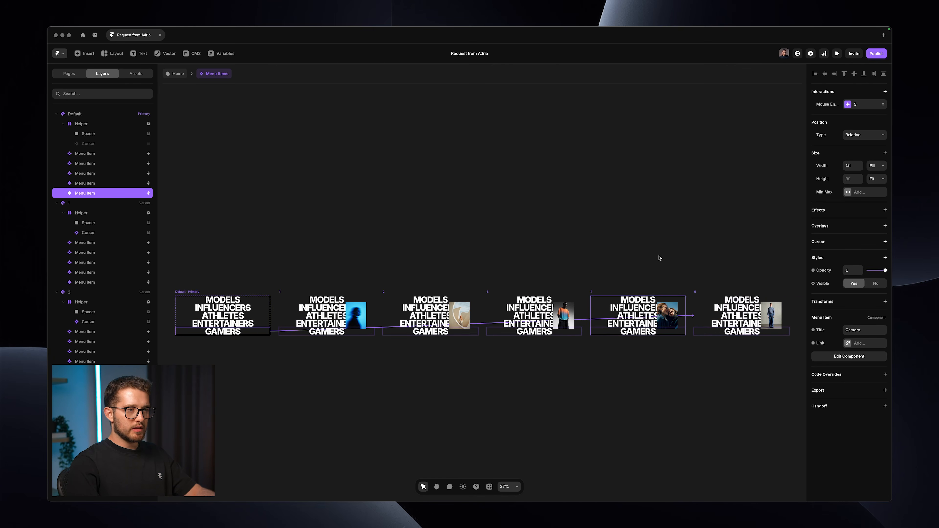
click(652, 228)
- Add a Mouse Leave interaction on the Default variant that leads to Default, and check it on variants 1 and 2
scroll(352, 269, left, 5)
scroll(434, 281, up, 3)
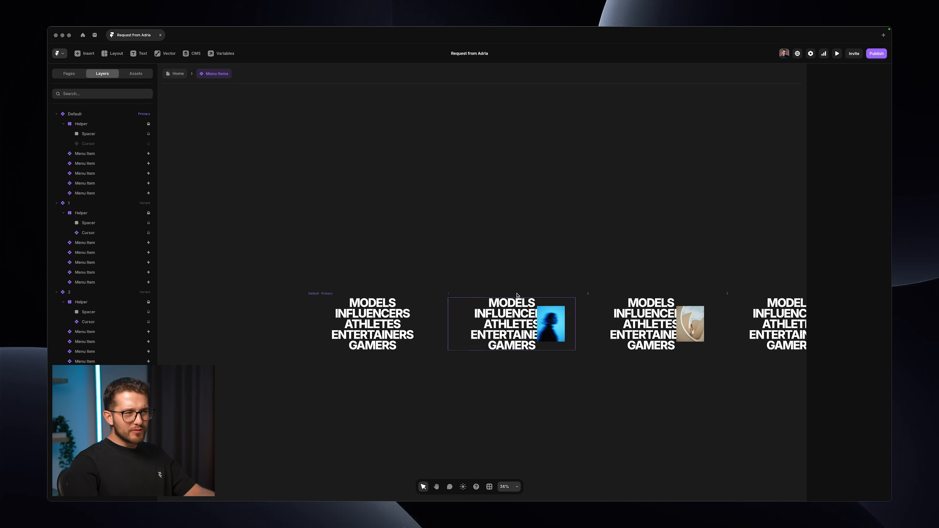
click(501, 293)
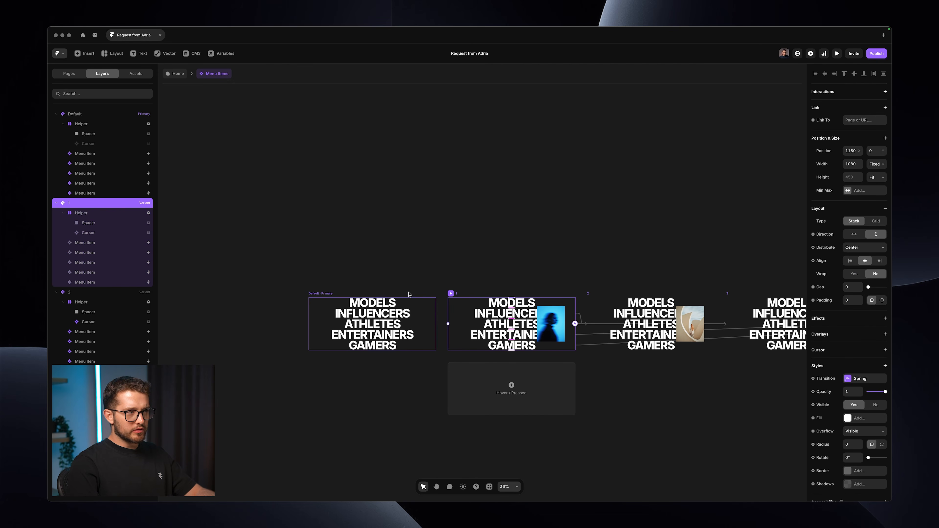
click(320, 293)
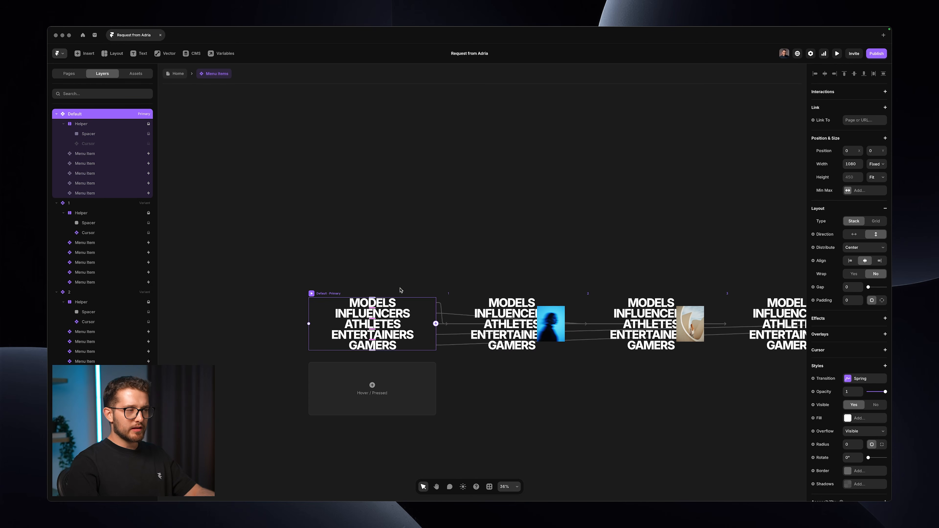
drag(437, 325, 371, 290)
drag(373, 325, 374, 325)
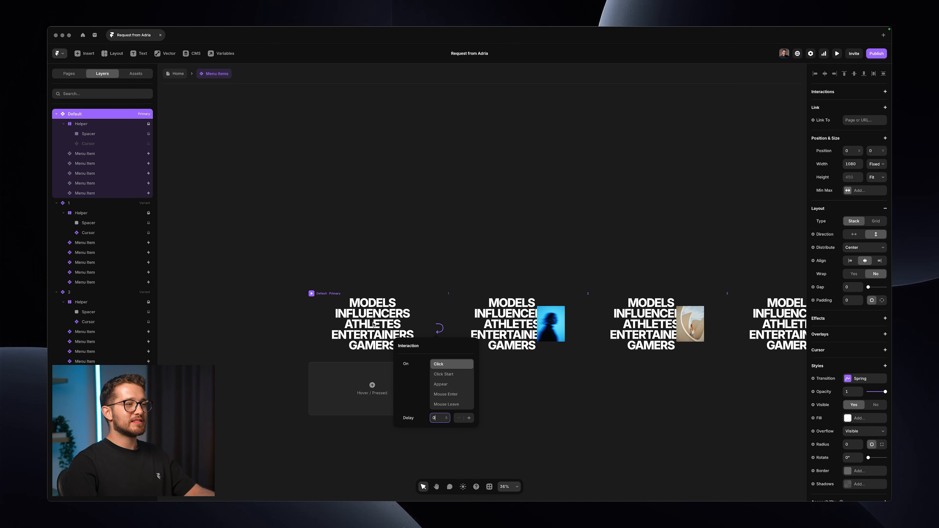
click(455, 404)
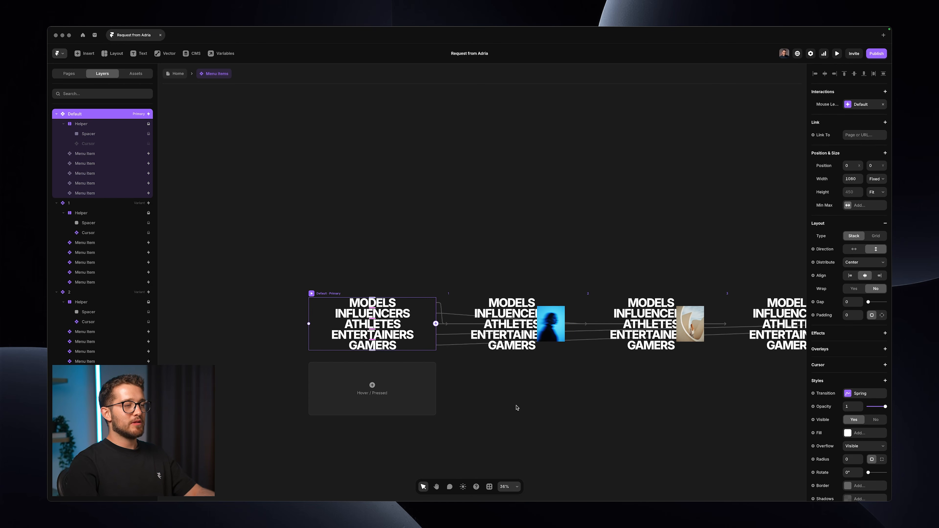
click(491, 294)
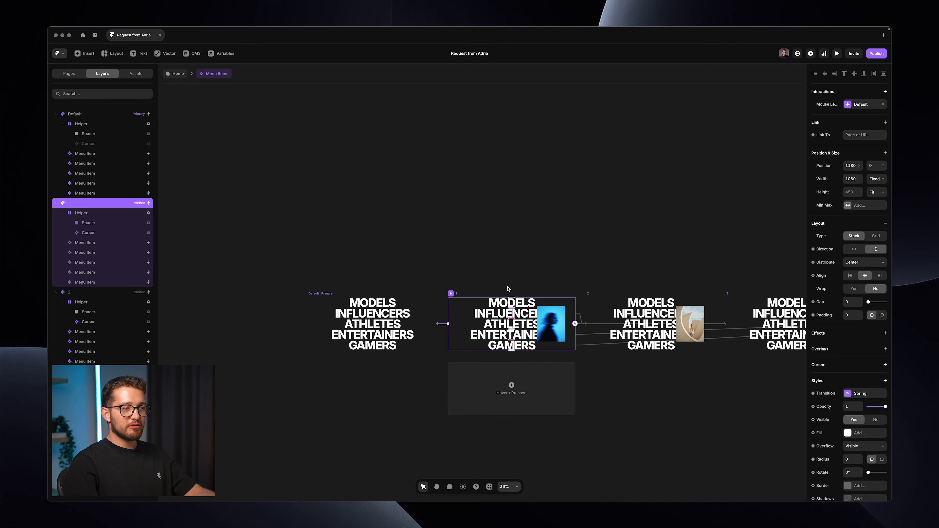
click(609, 293)
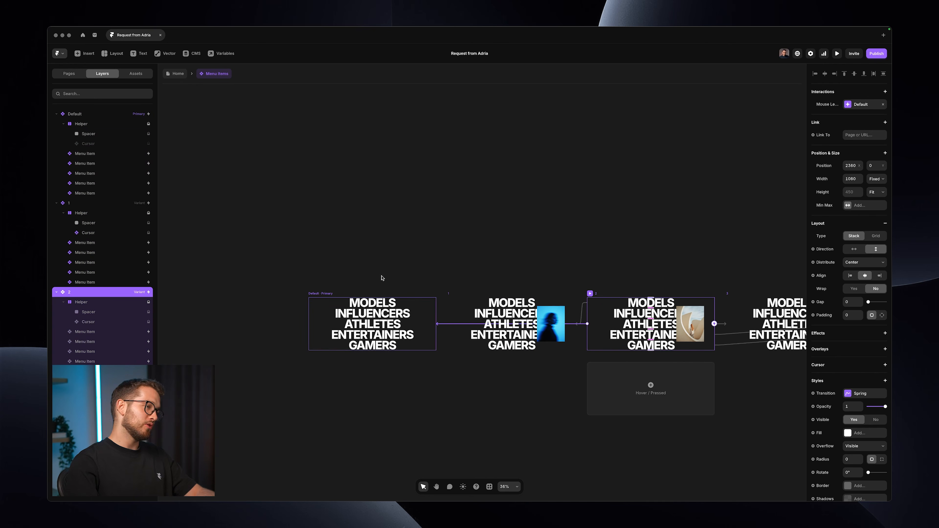
click(467, 240)
- Preview the home page in fullscreen and test the hover effect on Models
click(178, 74)
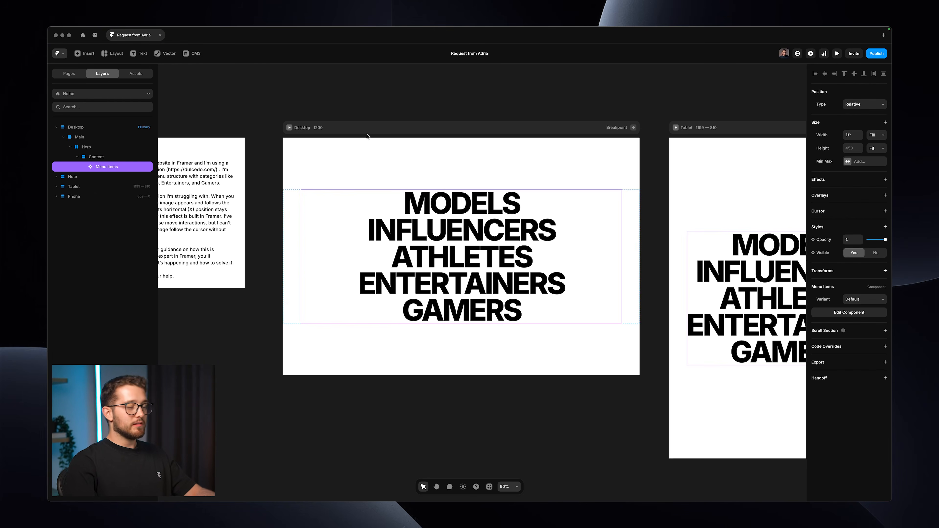
key(super+p)
click(112, 54)
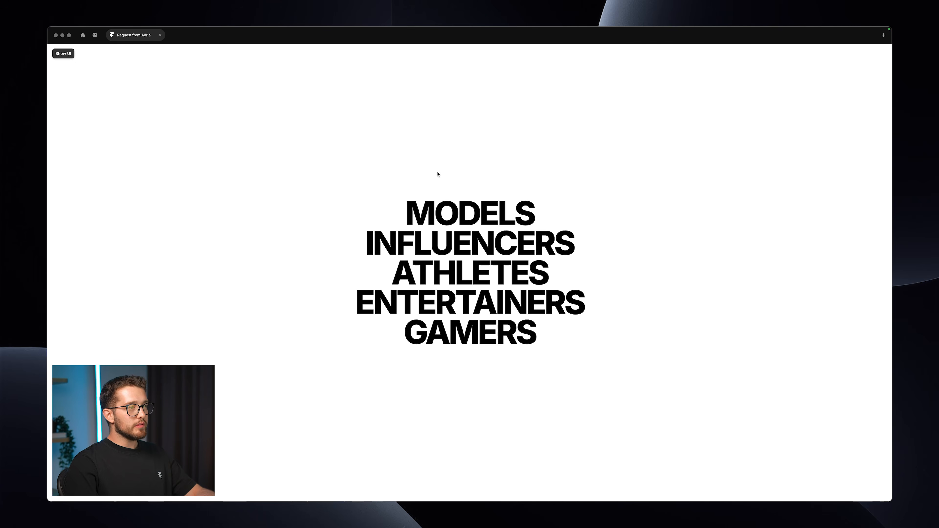
mouse_move(444, 220)
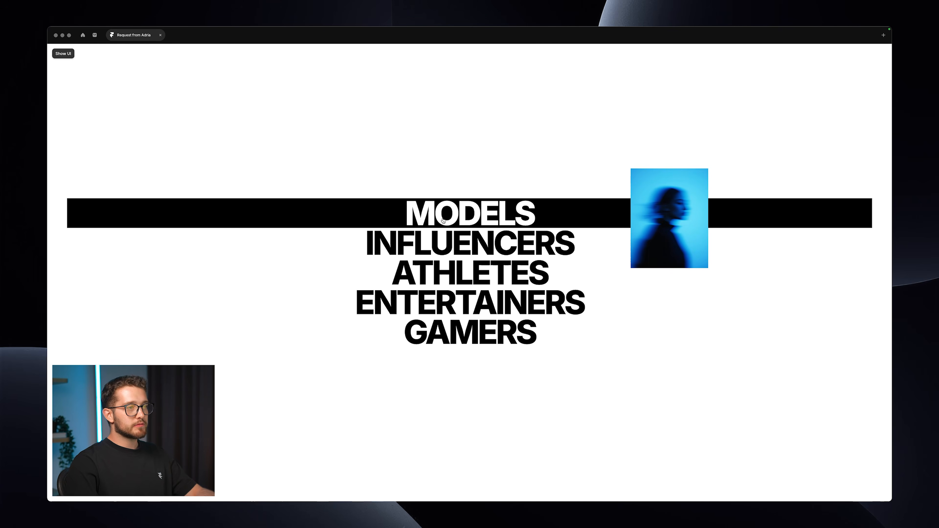
- In the Cursor component, name the variant above variant 1 Helper and set all of its image layers to visible
mouse_move(444, 238)
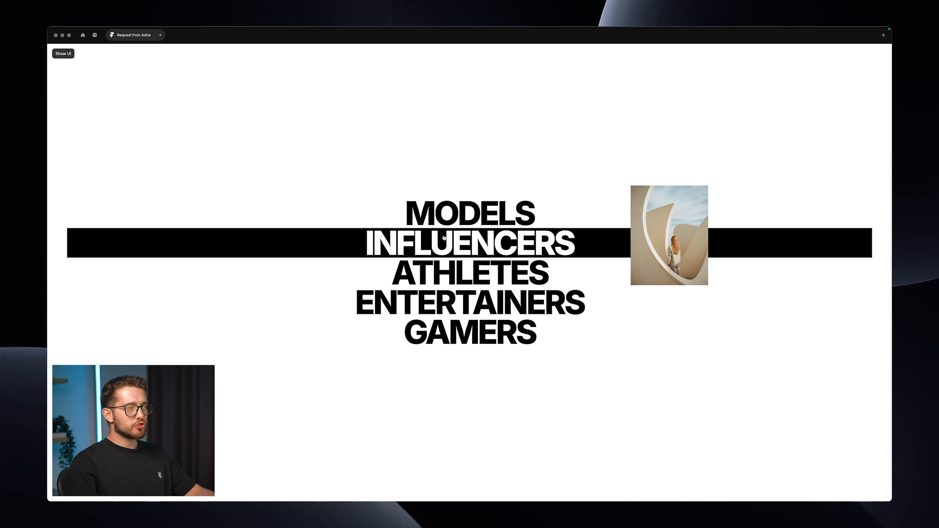
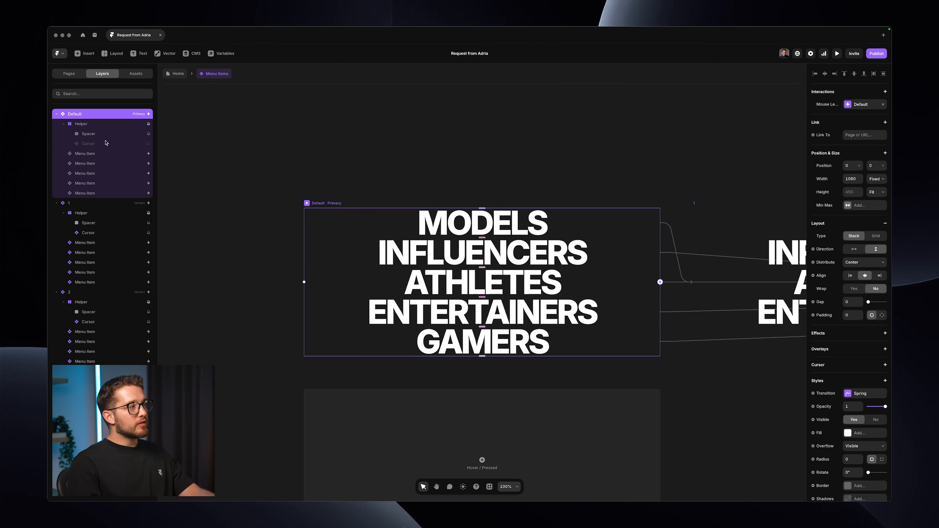
double_click(105, 143)
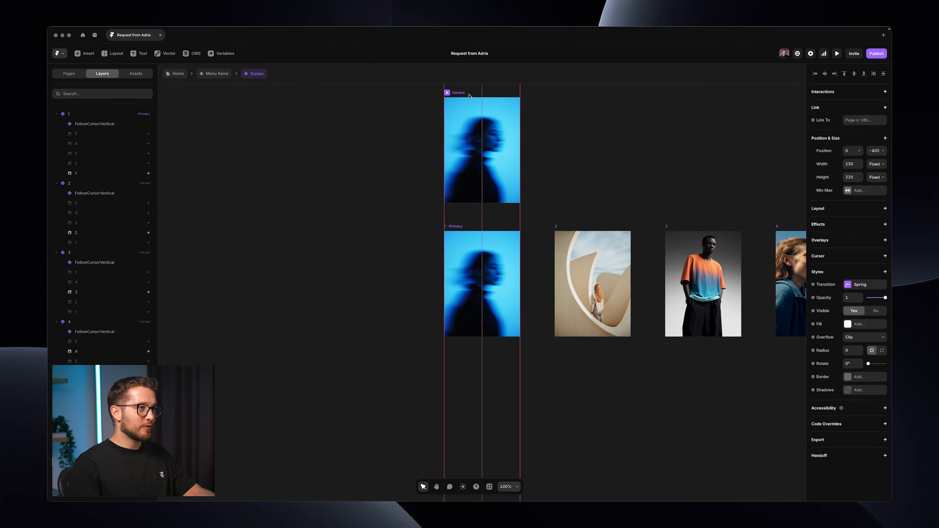
click(468, 97)
scroll(473, 111, up, 2)
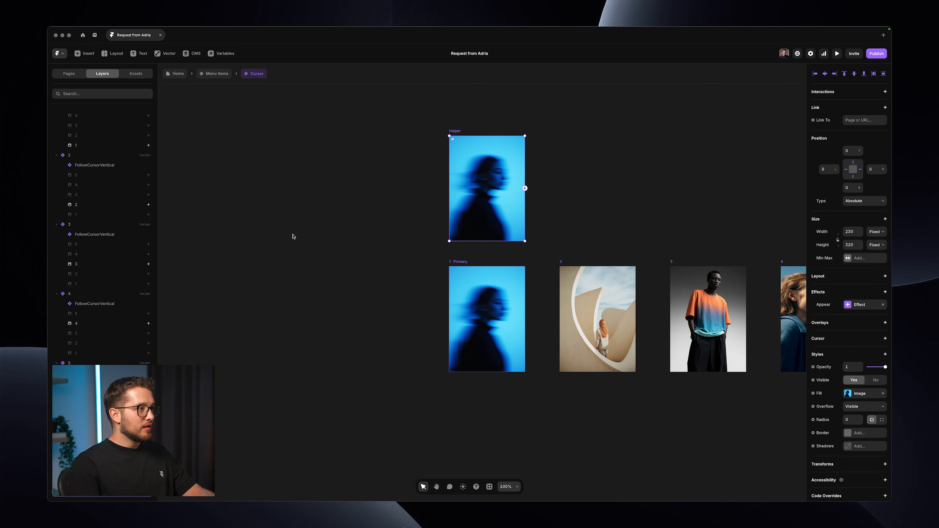
shift+click(104, 452)
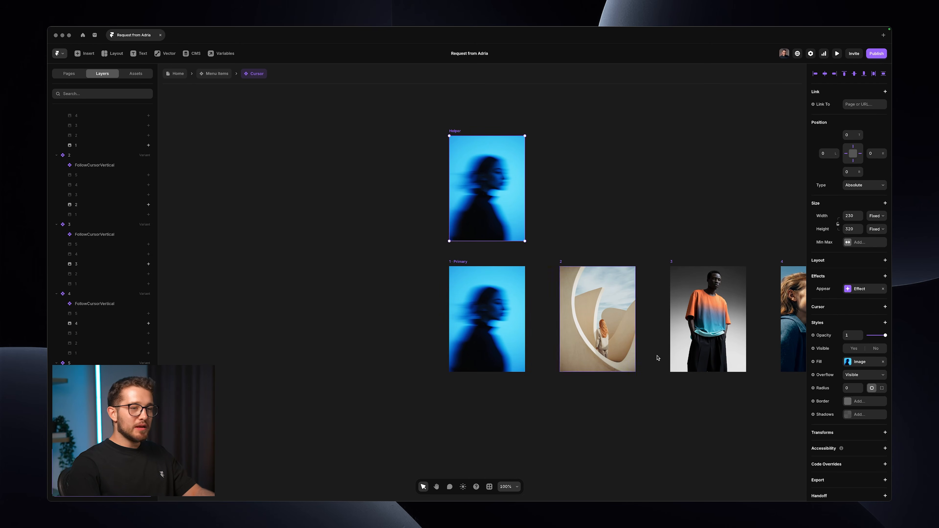
click(857, 348)
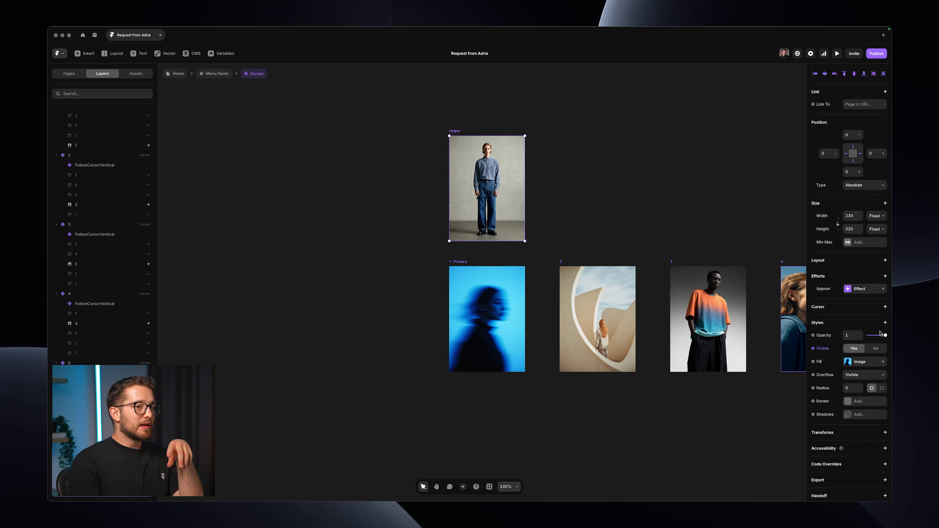
- Return to the Menu Items component and make the Cursor layer visible in the Default variant
click(217, 76)
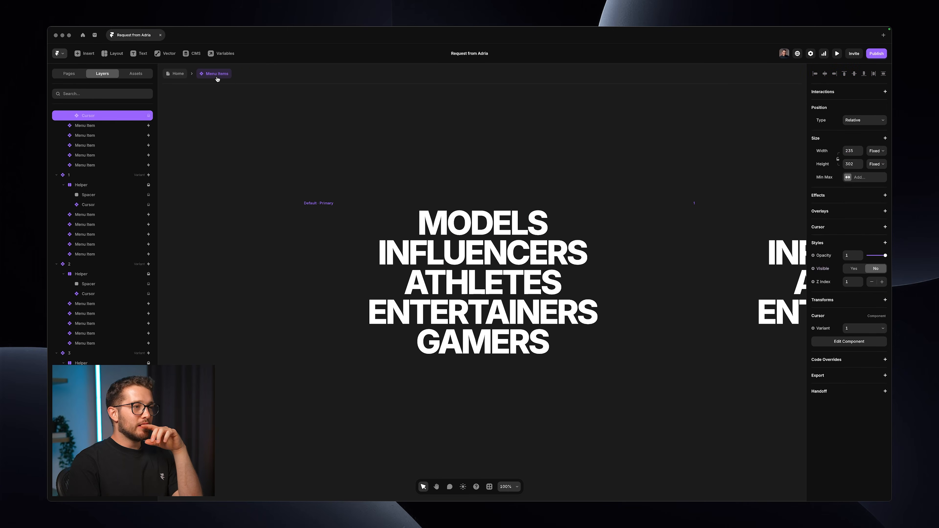
click(388, 216)
scroll(232, 159, right, 2)
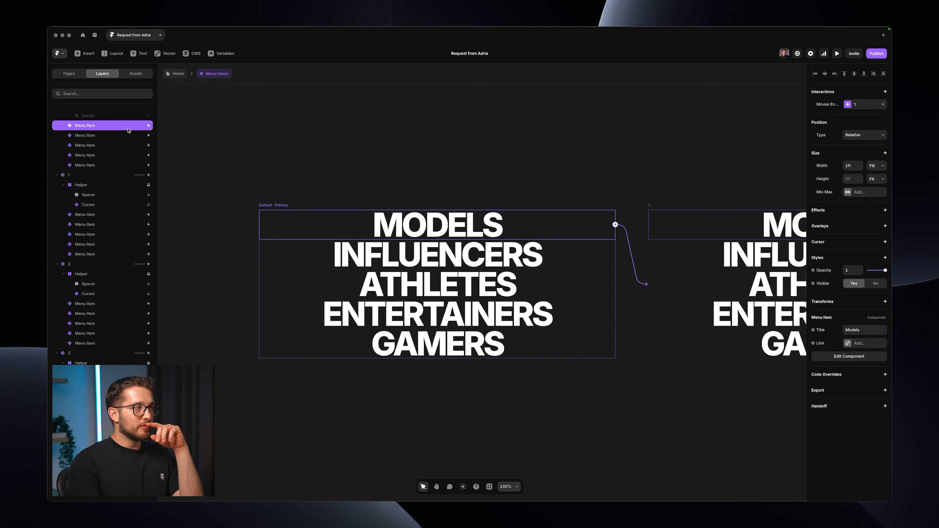
scroll(129, 131, up, 2)
click(113, 144)
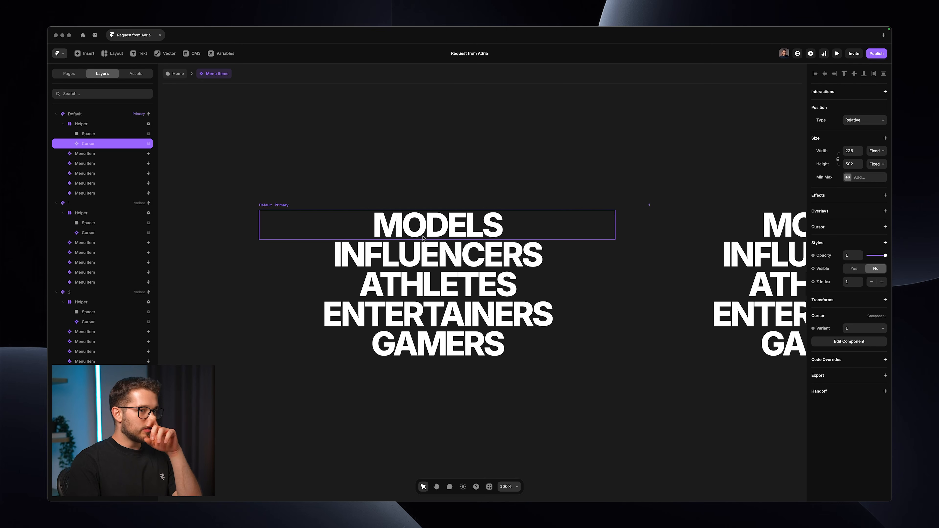
click(853, 268)
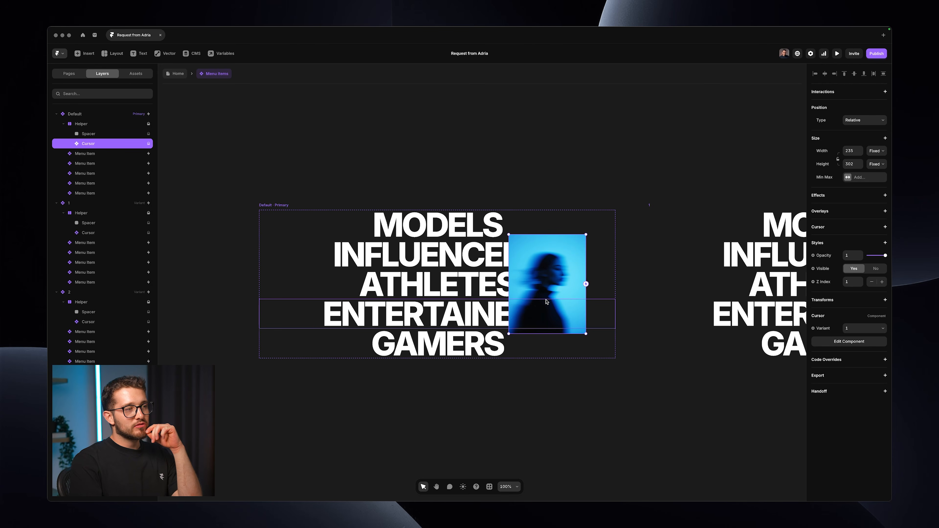
click(547, 281)
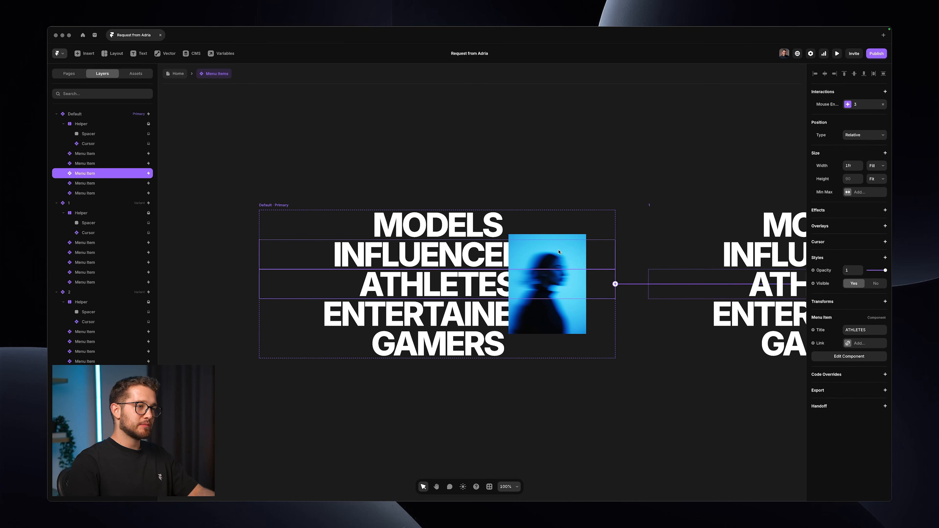
click(566, 237)
- In the Cursor component's Helper variant, set the opacity of all image layers to 0 and remove their Appear effect
double_click(85, 144)
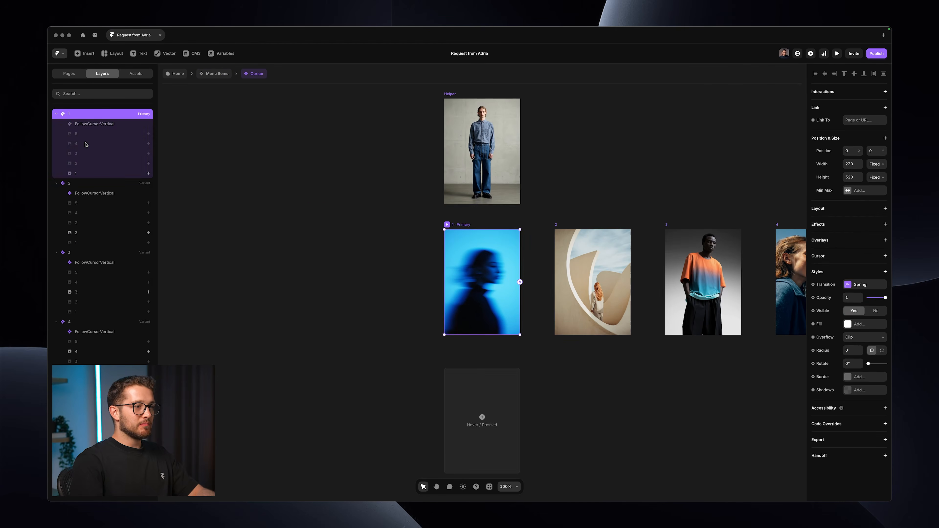
click(463, 184)
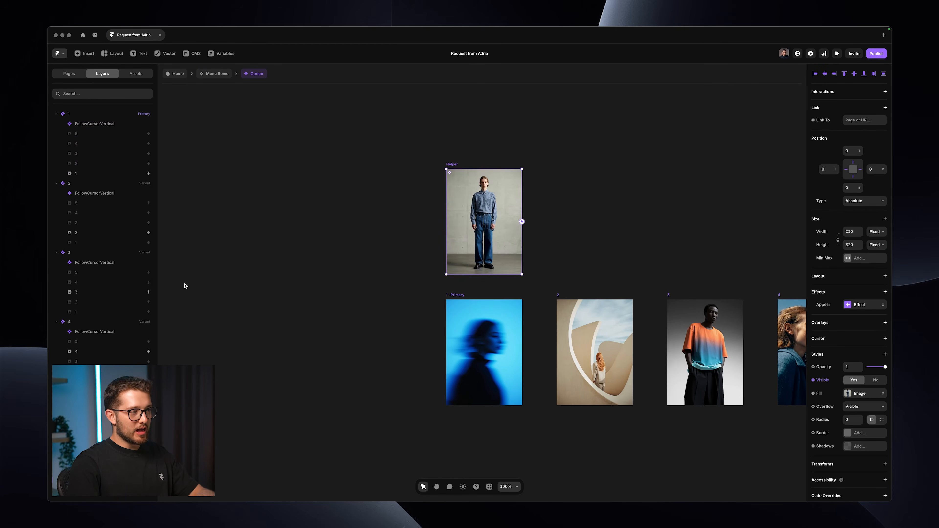
scroll(103, 236, down, 2)
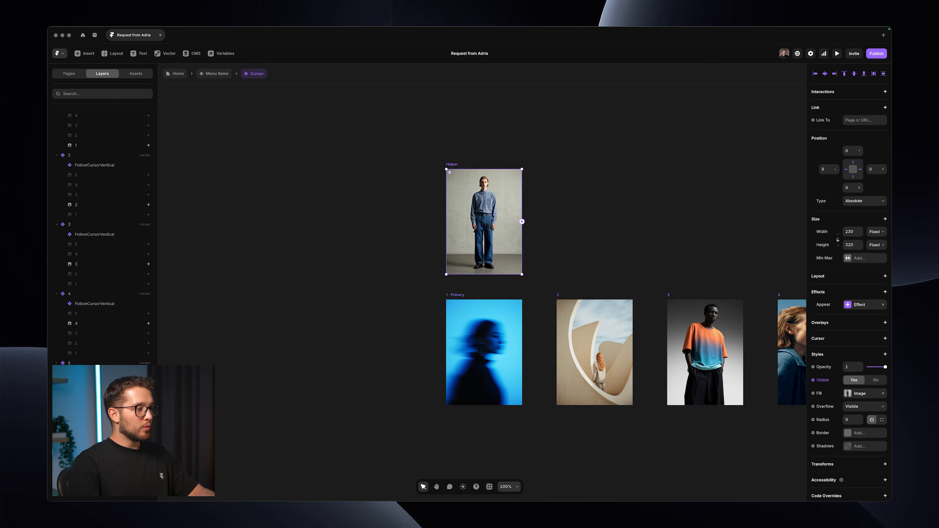
shift+click(102, 492)
key(0)
key(0)
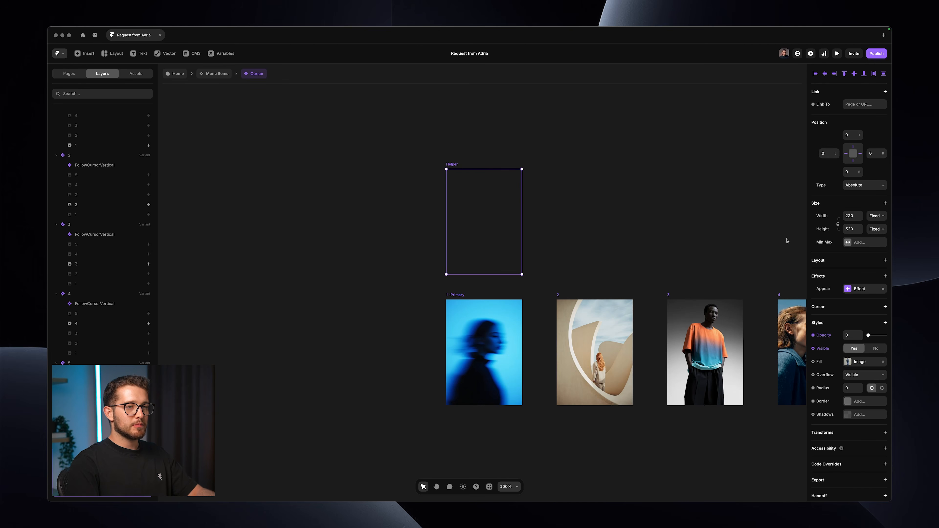
click(883, 289)
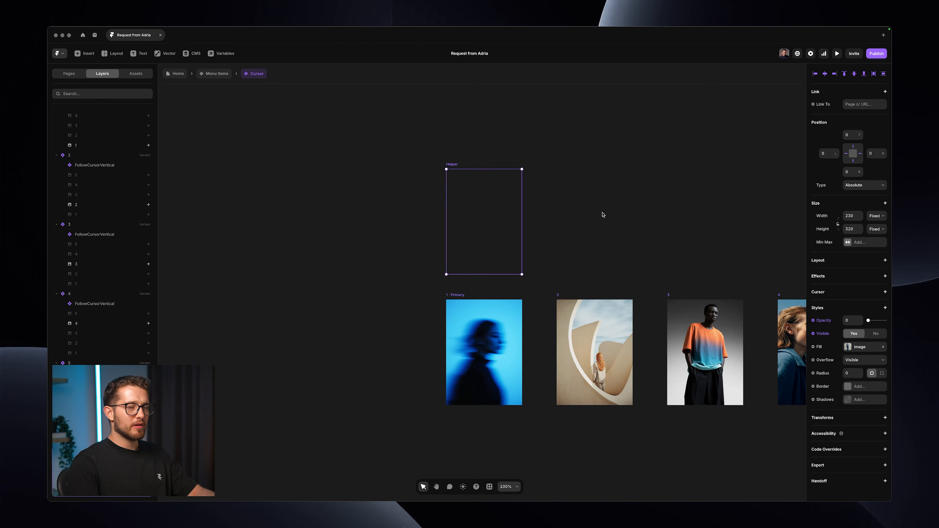
click(620, 209)
click(460, 174)
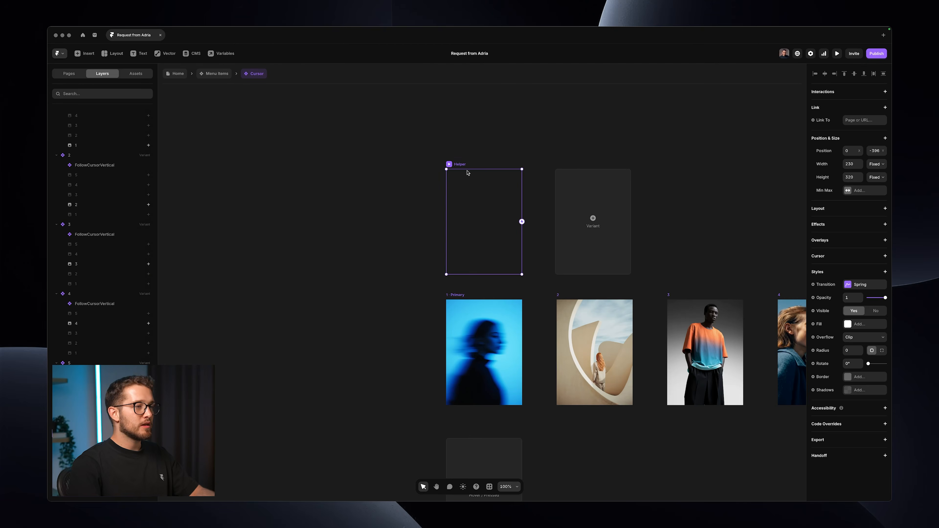
click(413, 167)
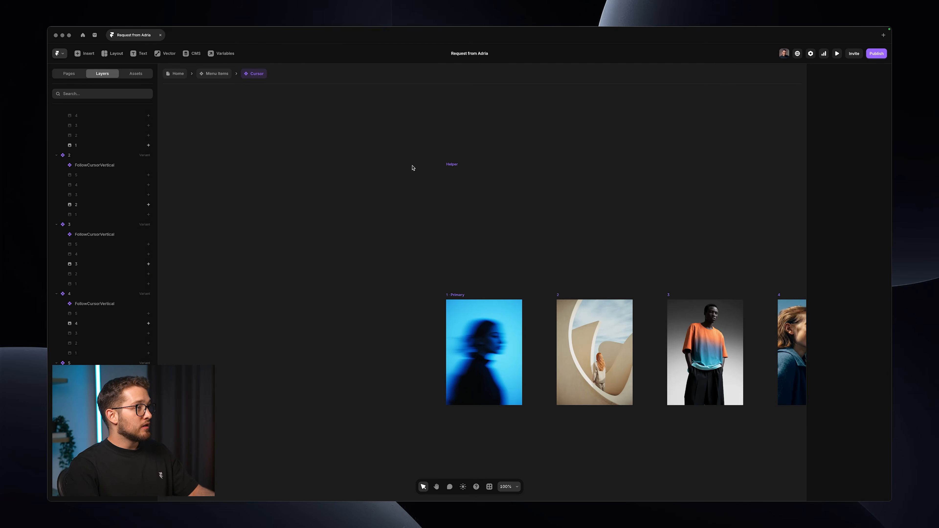
- Add a variant above Default in the Menu Items component and name it Helper
click(214, 73)
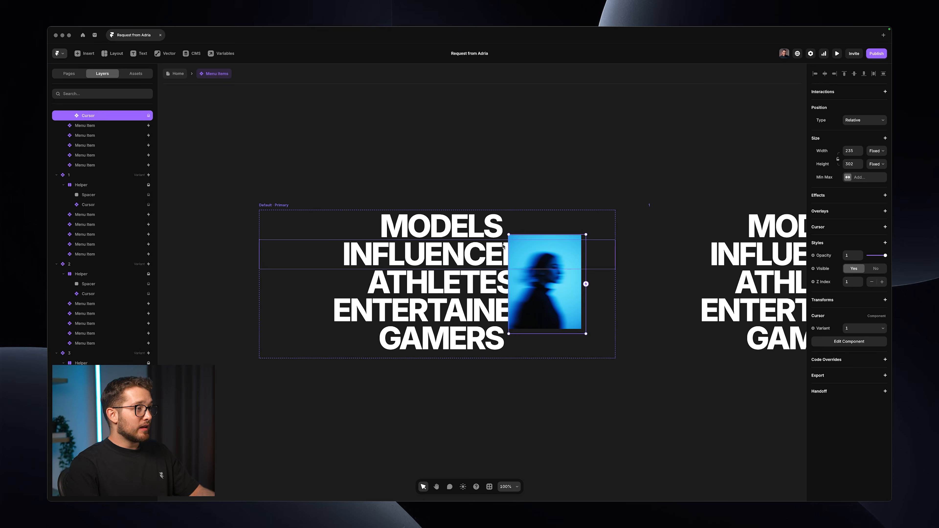
click(312, 206)
drag(311, 206, 311, 92)
scroll(351, 150, up, 3)
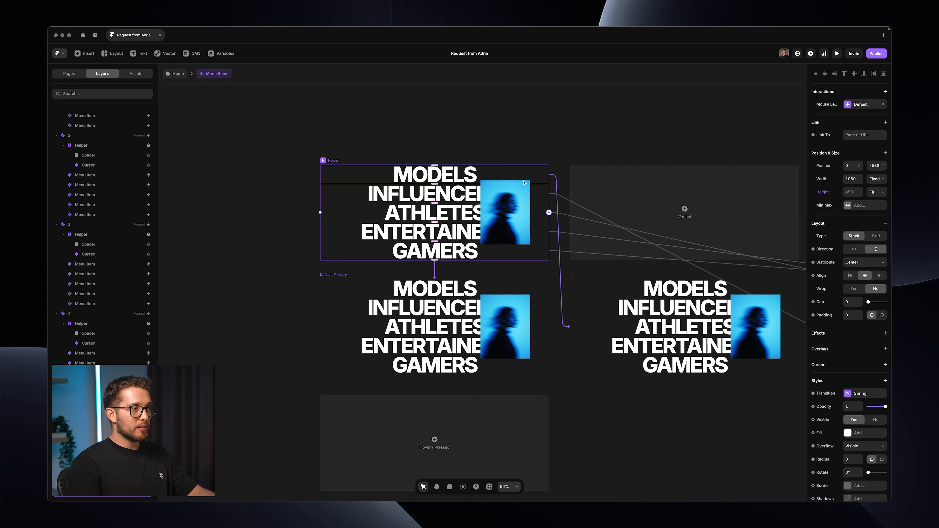
- Switch the Cursor instance in the Menu Items Helper variant to its Helper variant
click(523, 184)
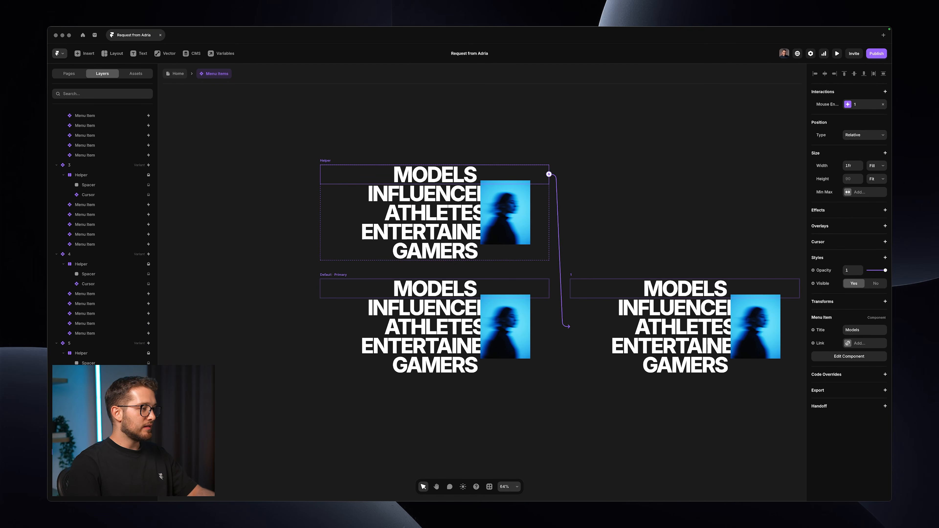
double_click(505, 212)
click(862, 328)
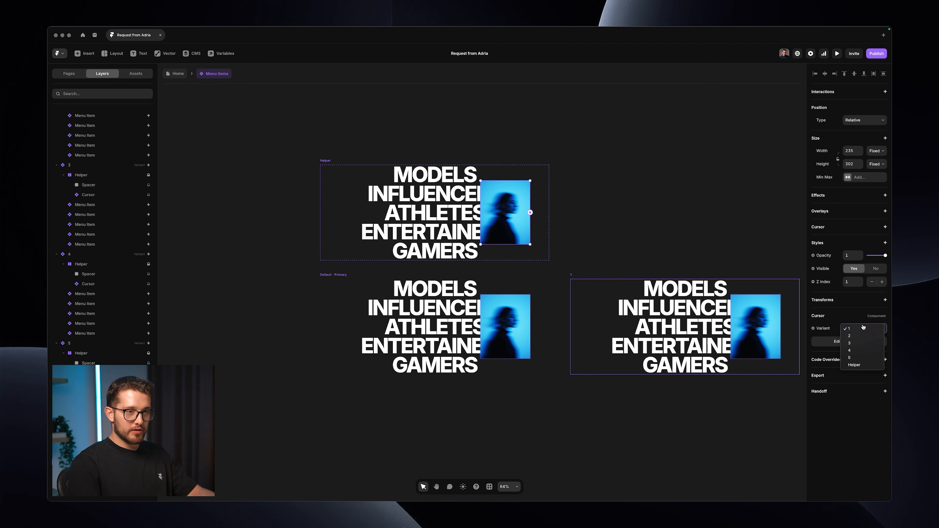
click(857, 368)
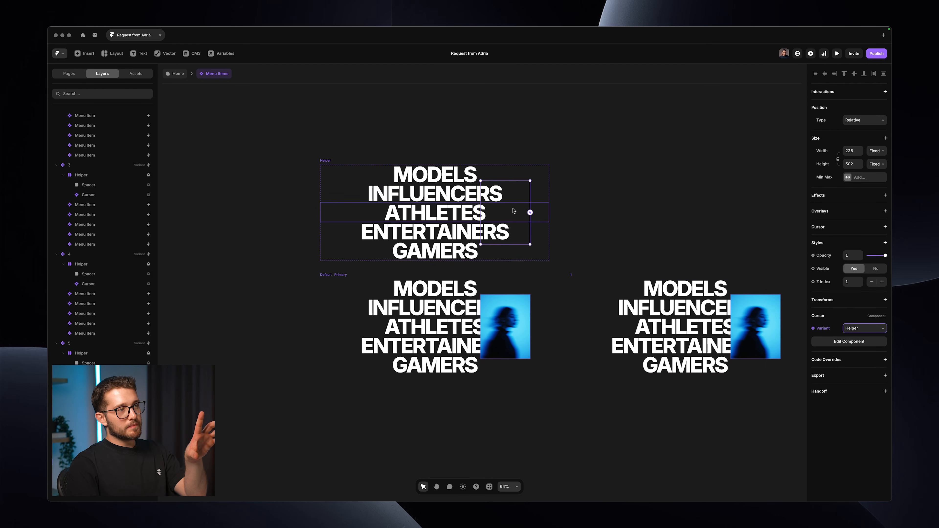
- Hide the Cursor layer in the Default variant of Menu Items
scroll(513, 207, up, 5)
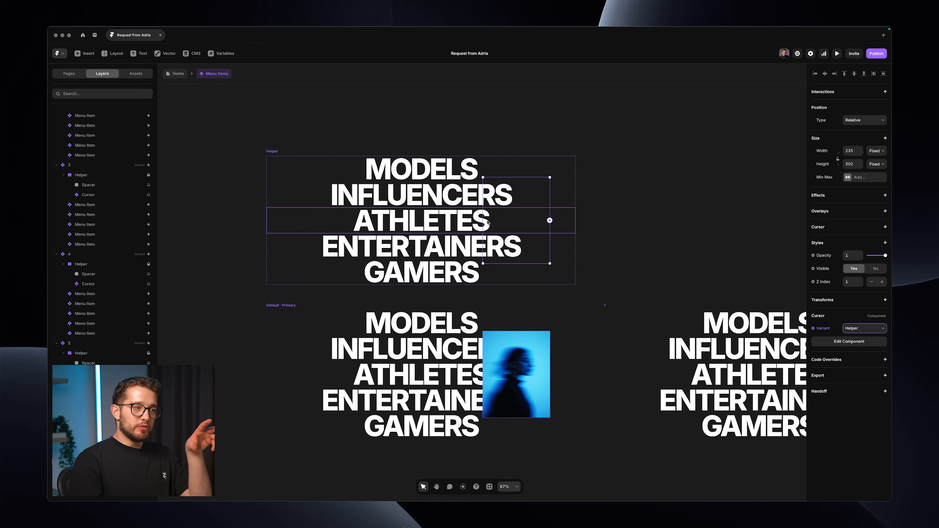
click(317, 307)
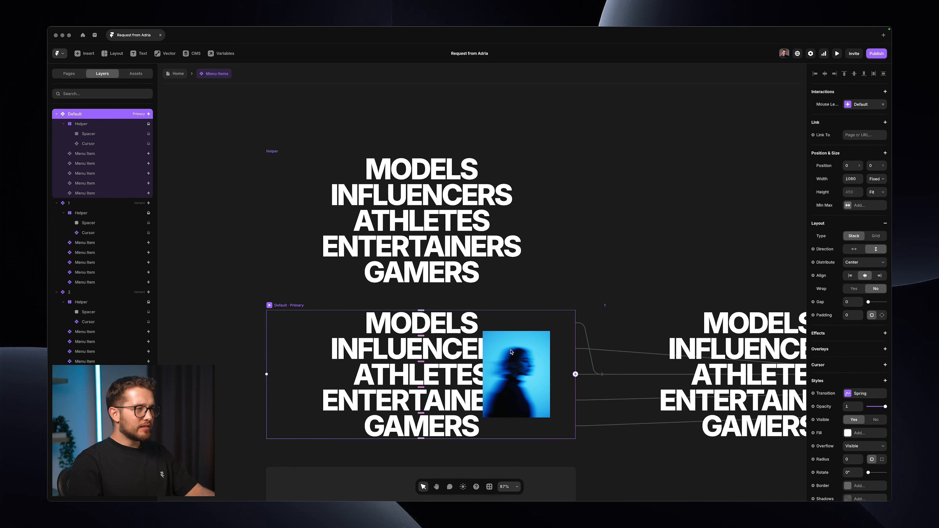
click(93, 144)
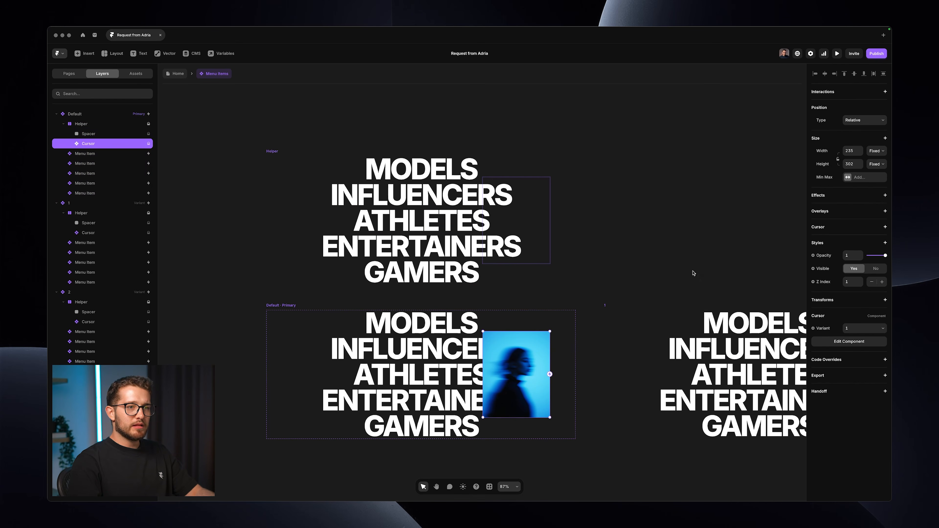
click(871, 270)
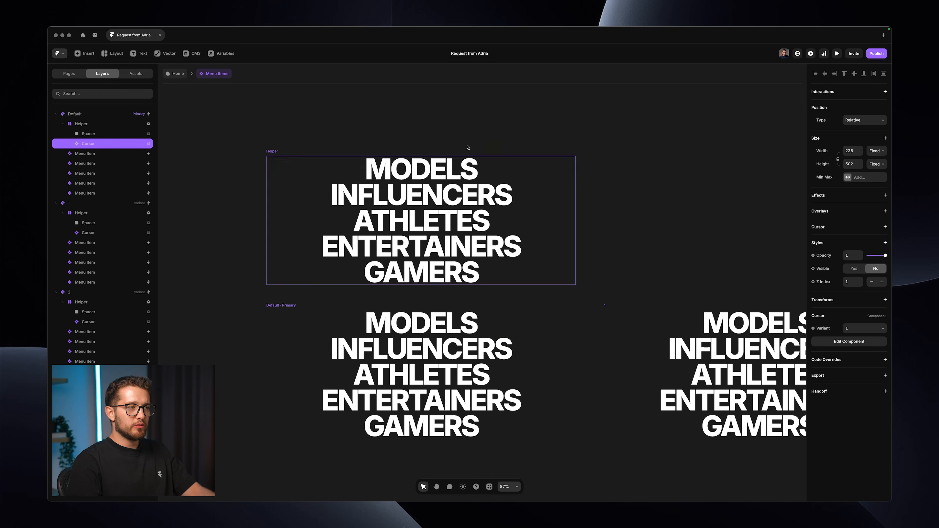
- Move the Helper variant farther above Default and remove its Mouse Leave interaction
click(346, 163)
drag(346, 163, 348, 140)
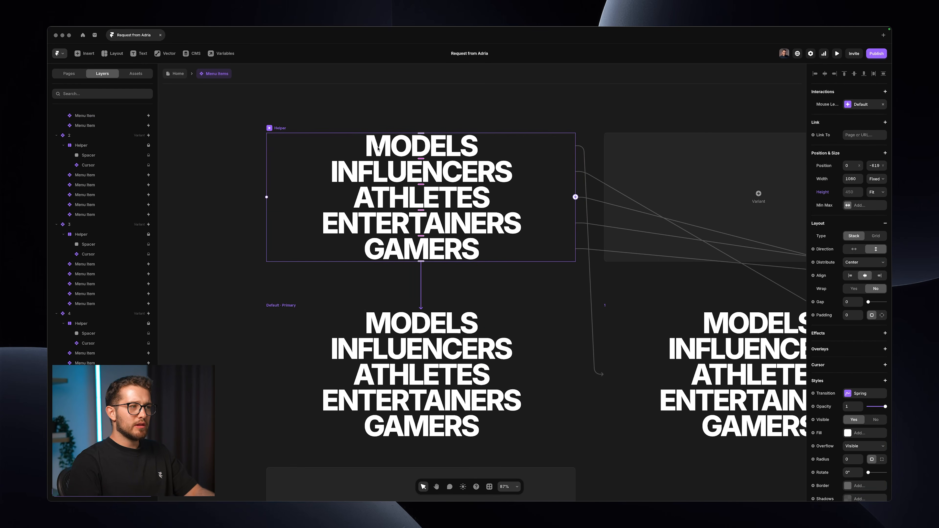
click(883, 104)
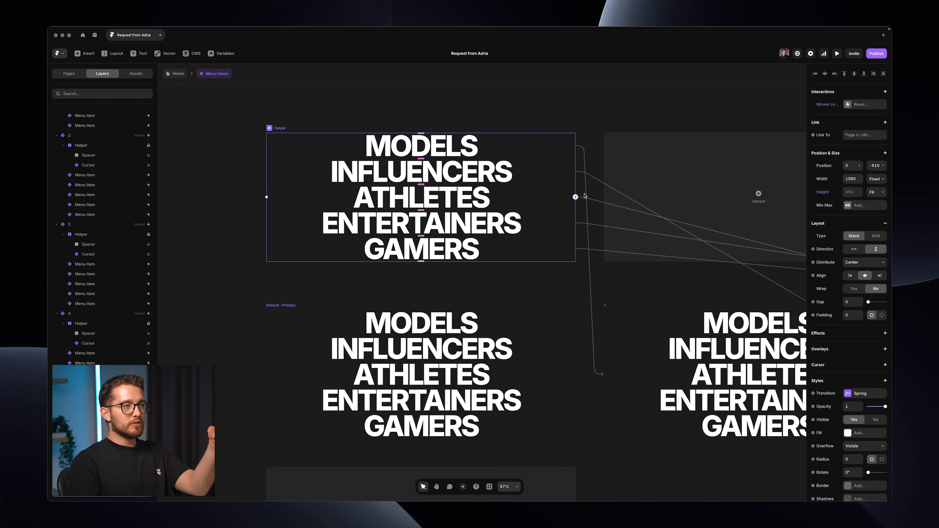
- Connect the Helper variant to Default with an Appear interaction, a 0.5 s delay and Off Screen set to Play
drag(575, 197, 546, 333)
click(436, 365)
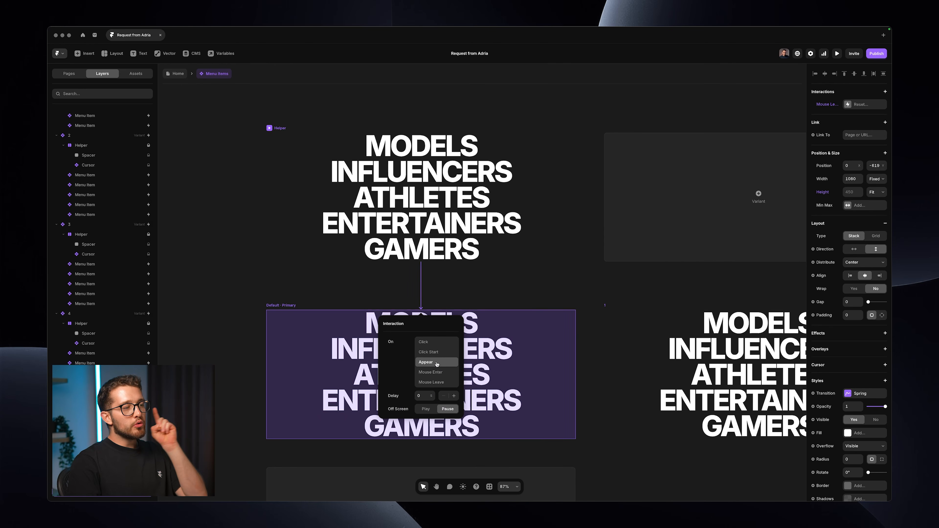
click(421, 396)
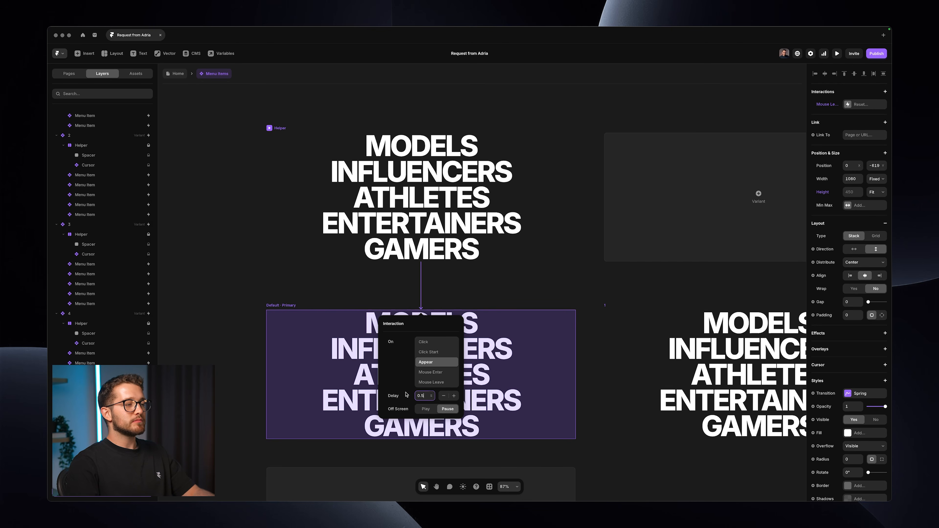
click(426, 409)
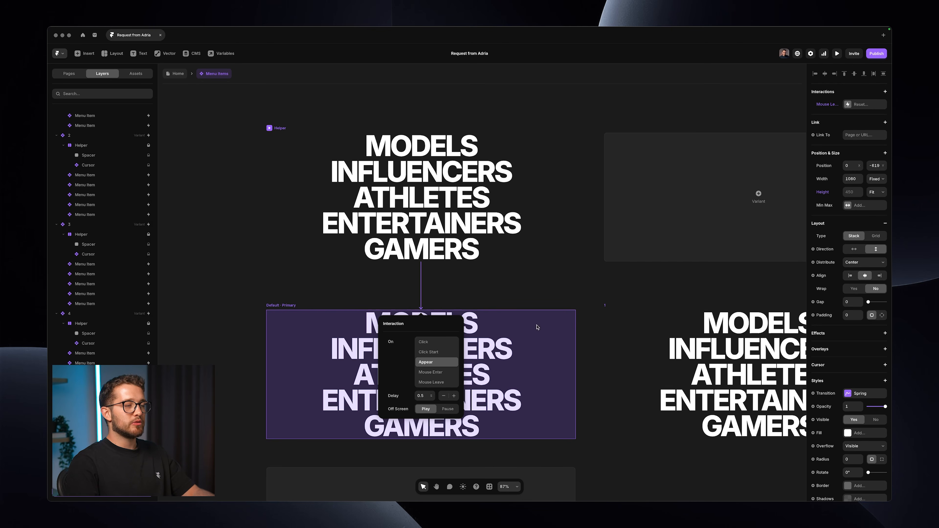
click(545, 290)
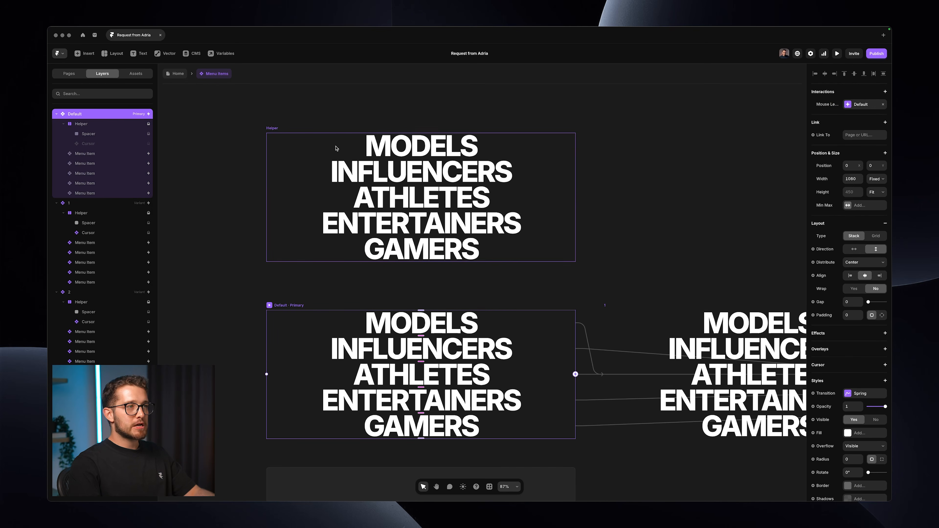
- Set the Menu Items instance on the Home page's Desktop breakpoint to the Helper variant, and open the published site
click(177, 74)
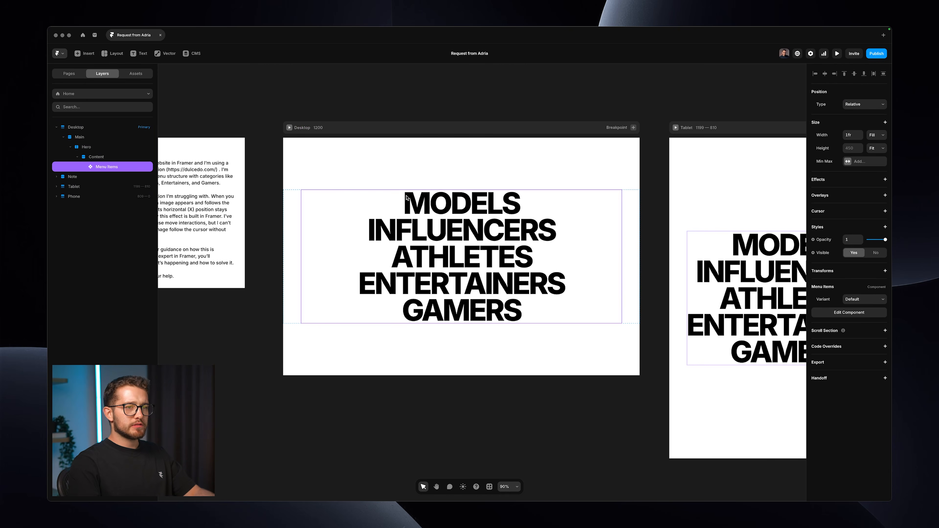
click(864, 299)
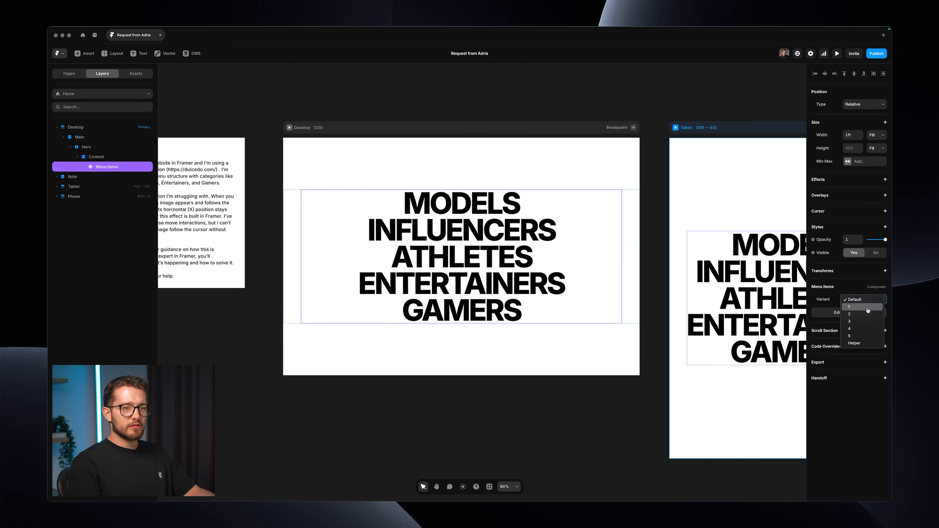
click(852, 344)
click(540, 445)
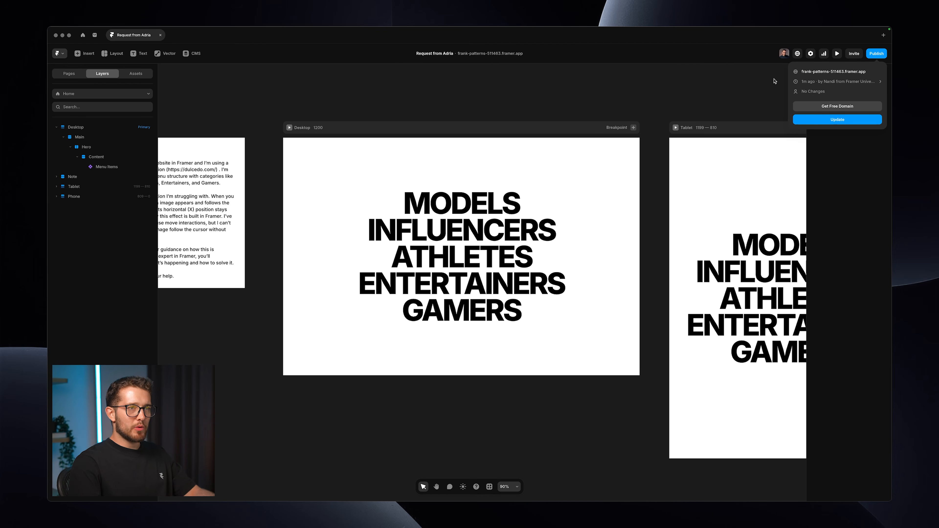
click(809, 73)
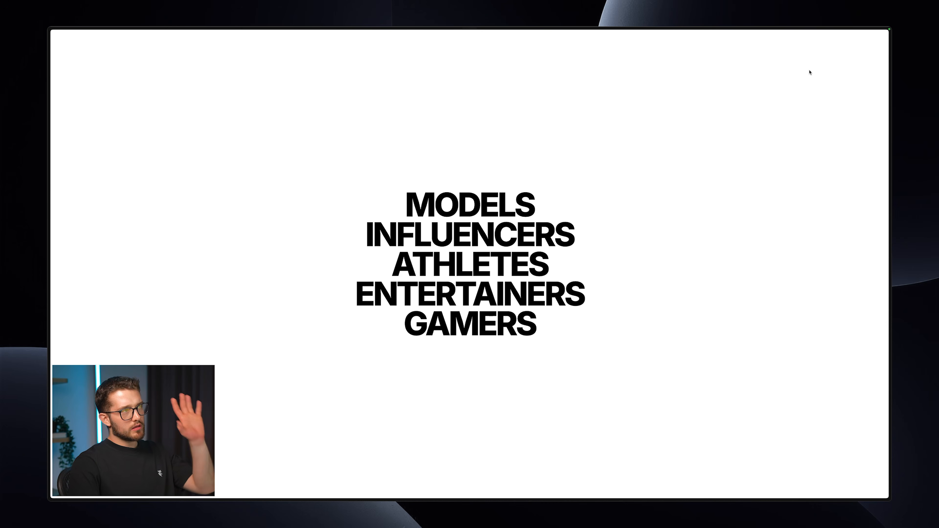